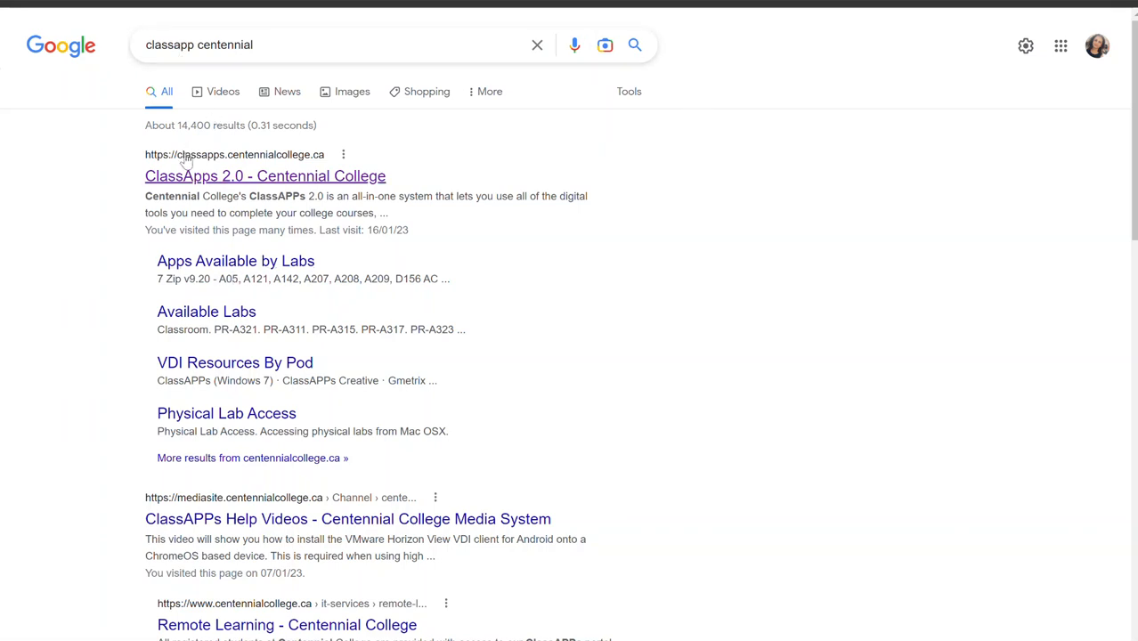
Step: Open the ClassApps 2.0 Centennial College site from the search results and go to the ClassAPPs 2.0 Login
click(262, 181)
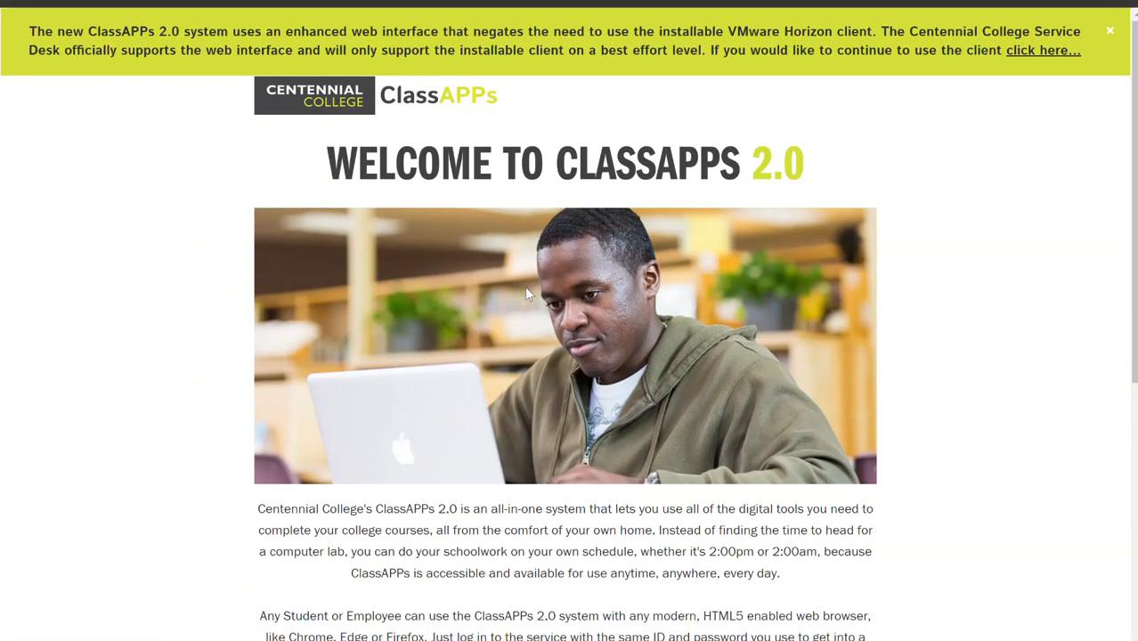
scroll(525, 289, down, 5)
scroll(528, 293, down, 2)
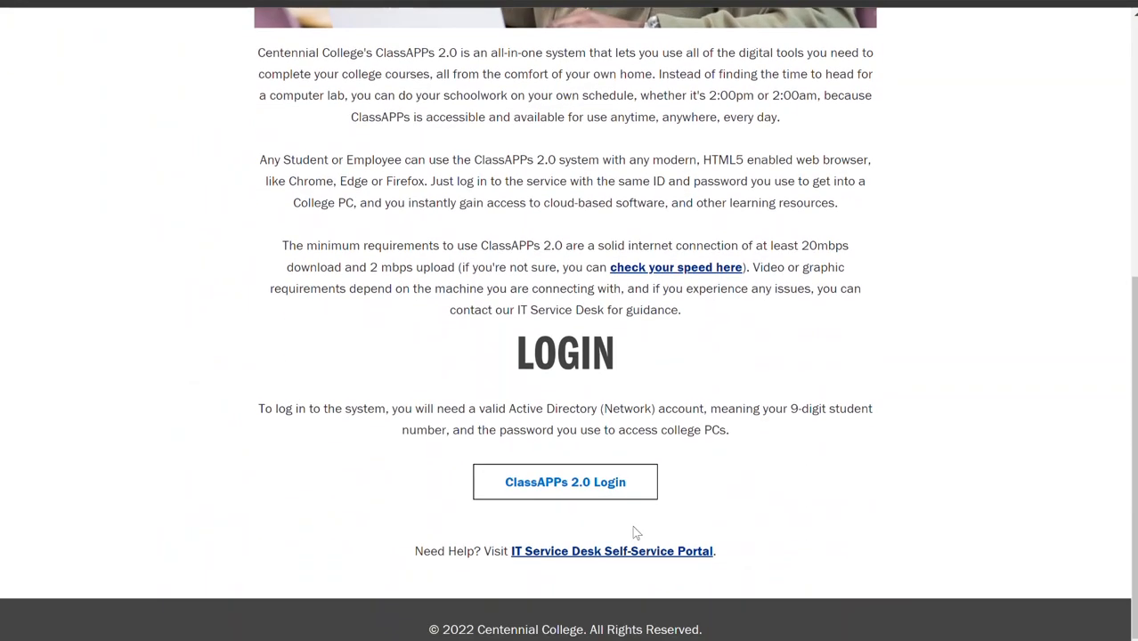
click(598, 488)
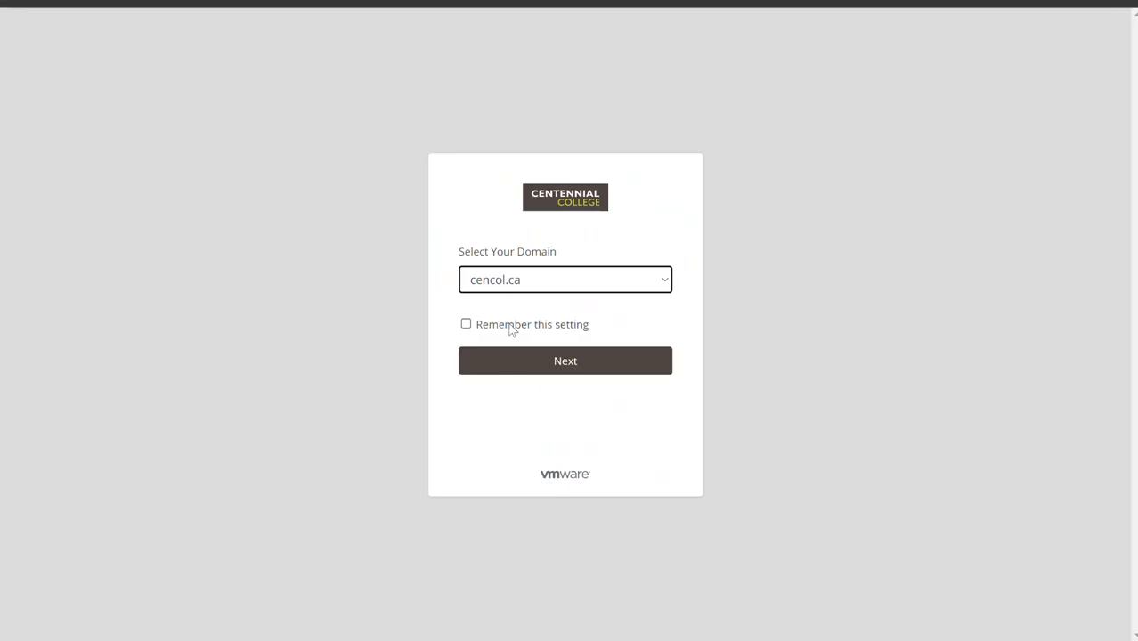
Step: Sign in with the cencol.ca domain, entering the student username and account password
click(515, 363)
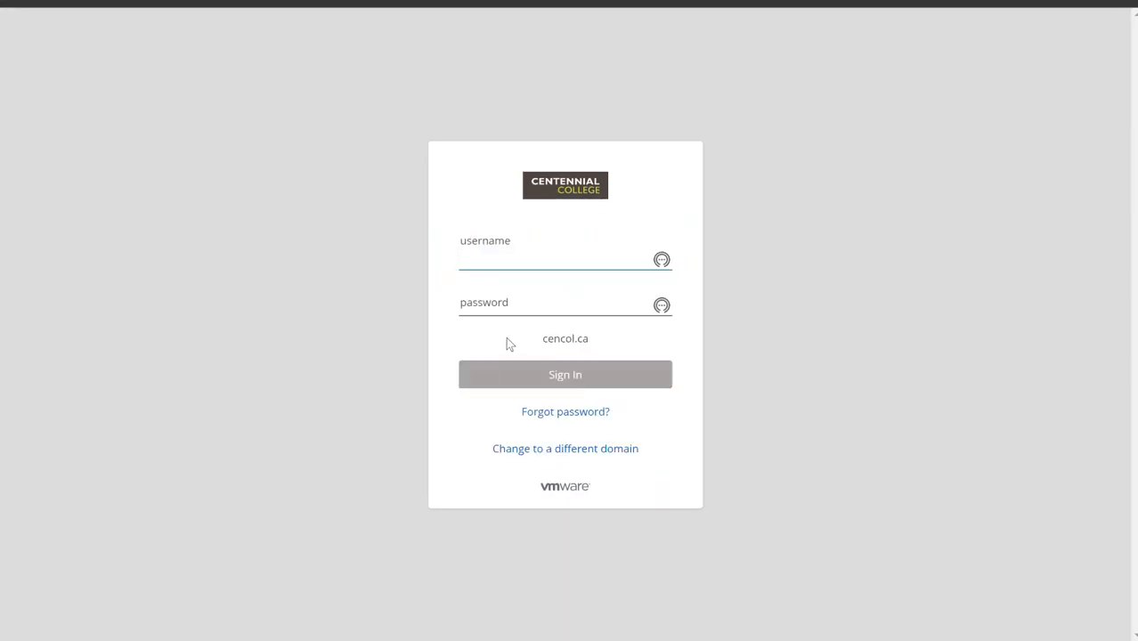
click(529, 309)
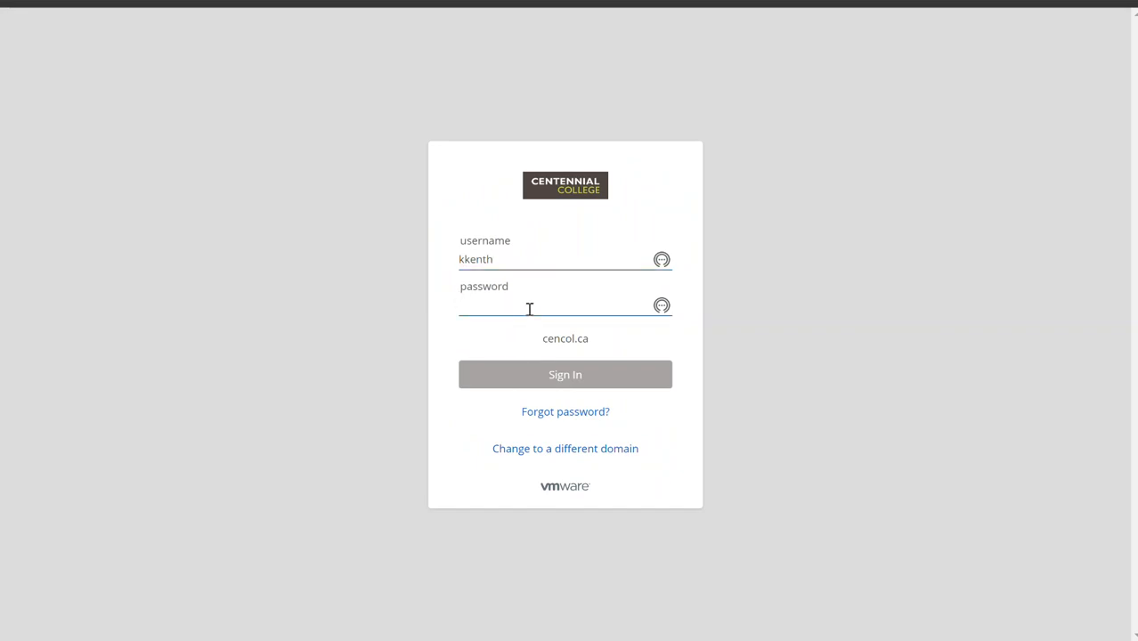
text(••••••••••)
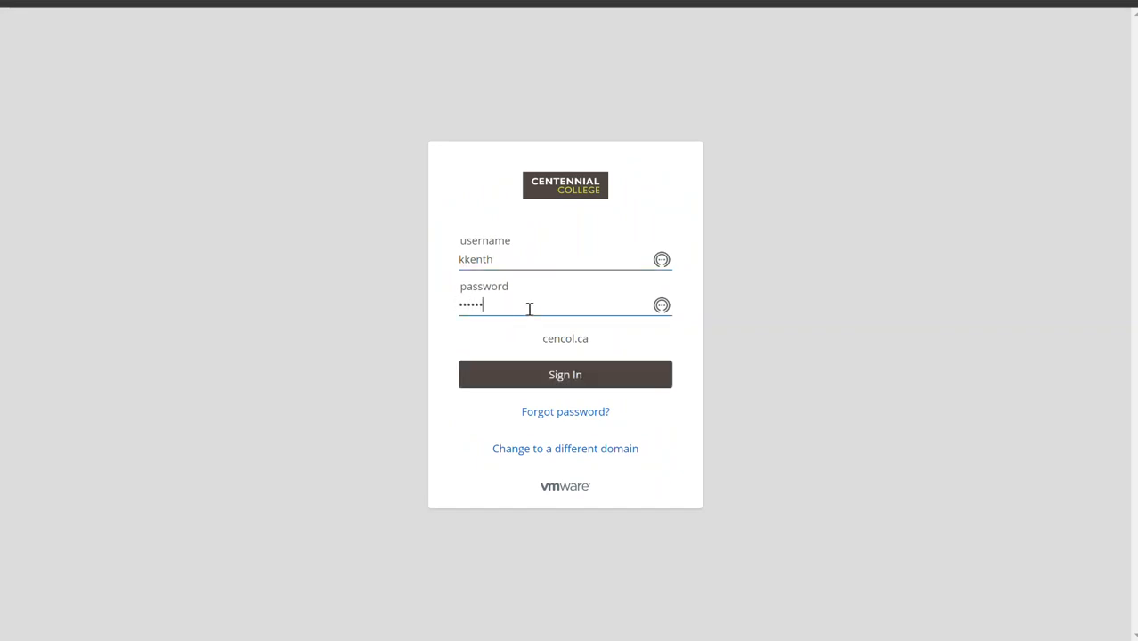
text(••)
click(607, 383)
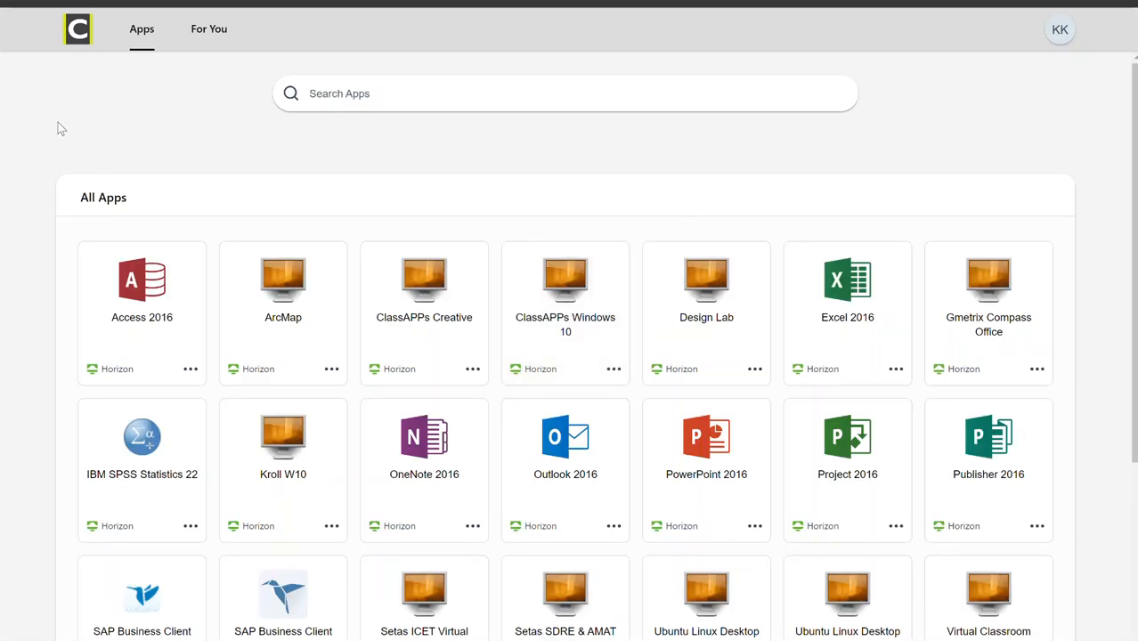
Step: Launch the ClassAPPs Windows 10 virtual desktop, declining the full-screen permission
click(584, 328)
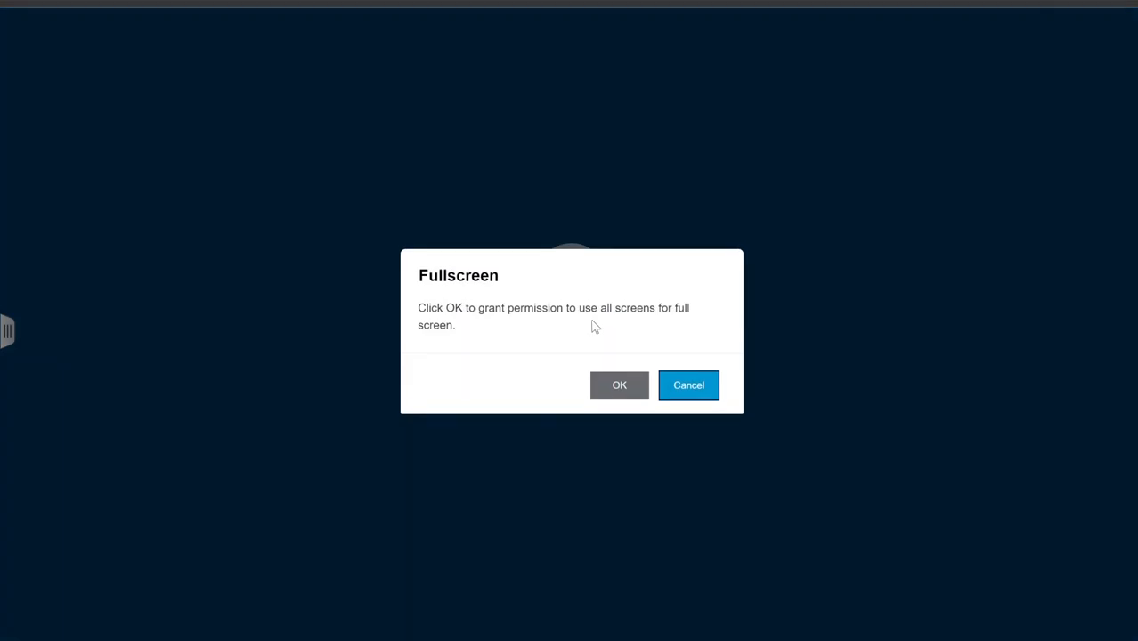
click(689, 389)
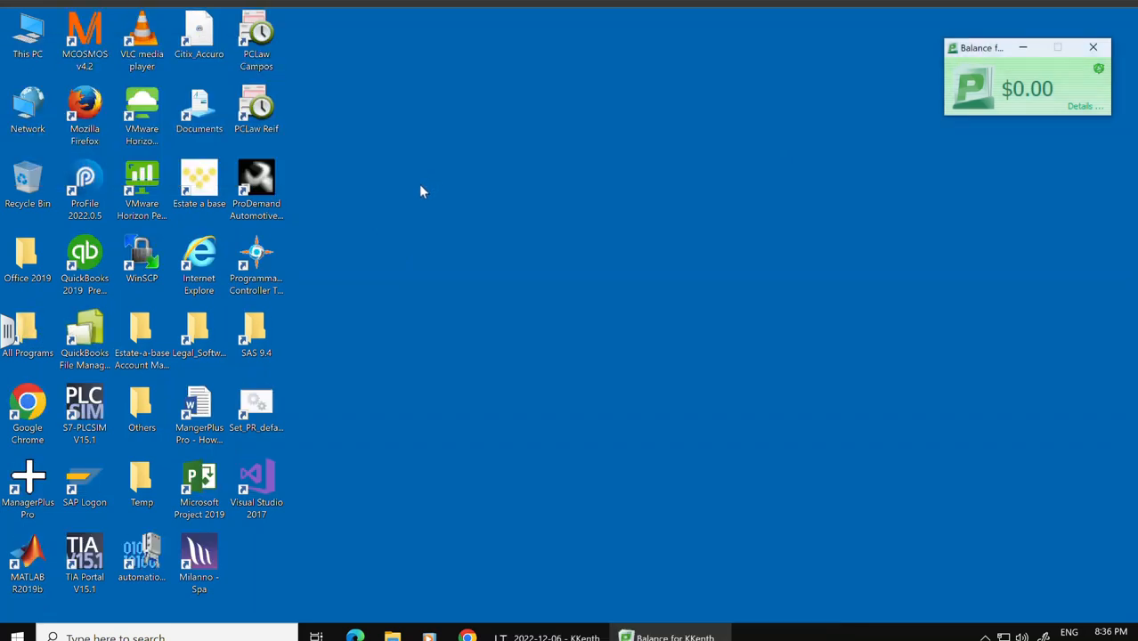
Step: Close the balance pop-up and launch SQL Server 2014 Management Studio from the Microsoft SQL Server 2014 Start menu folder
click(1093, 50)
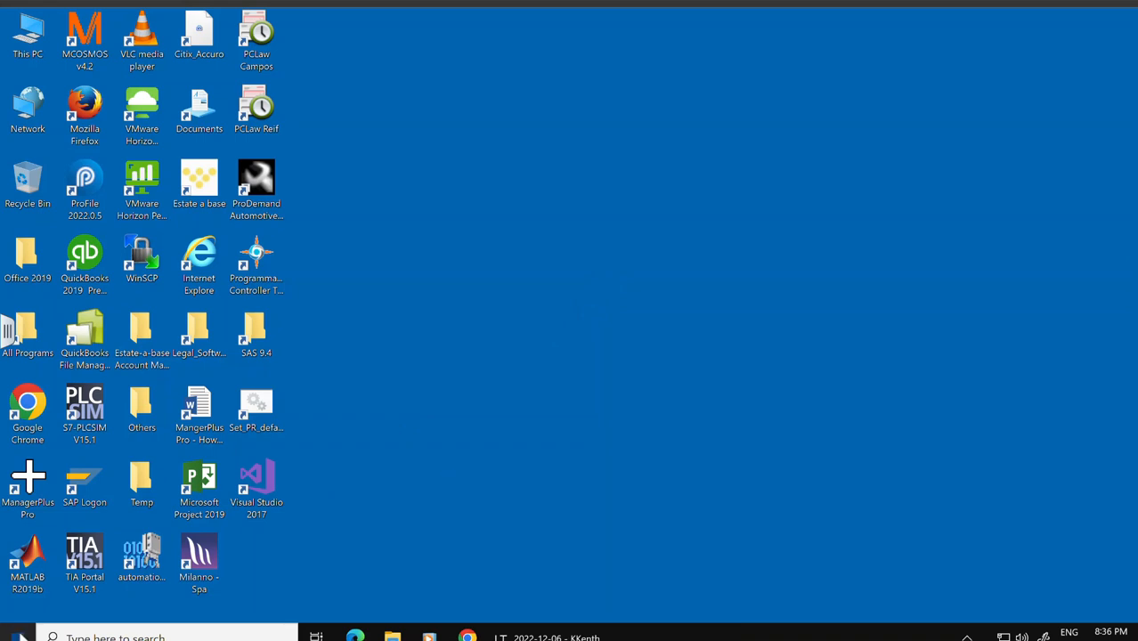
click(18, 636)
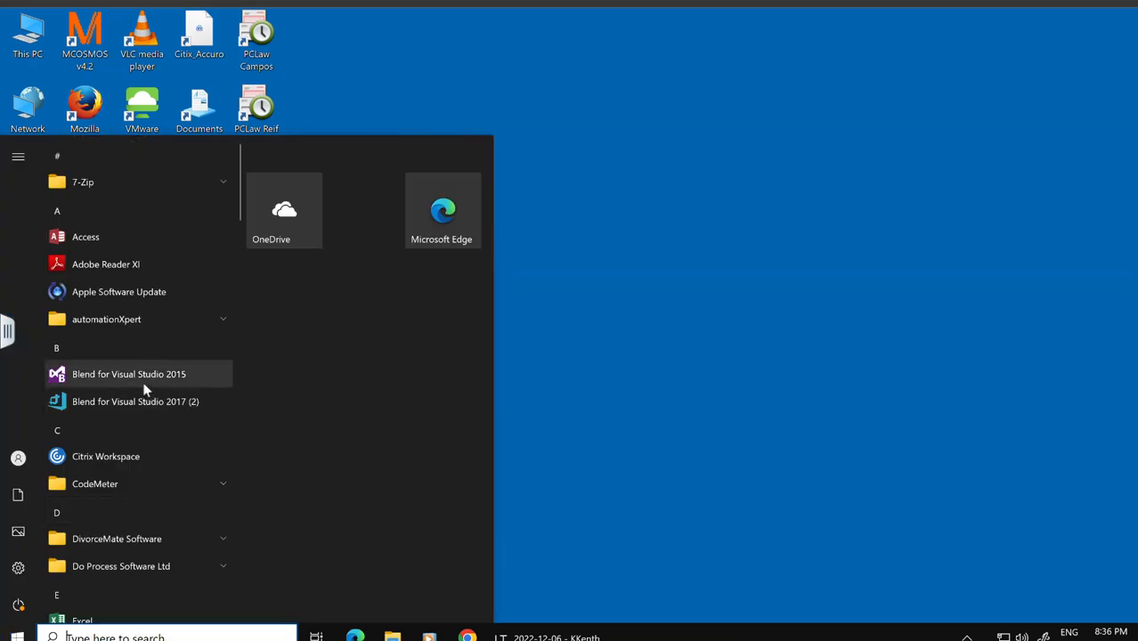
scroll(143, 383, down, 10)
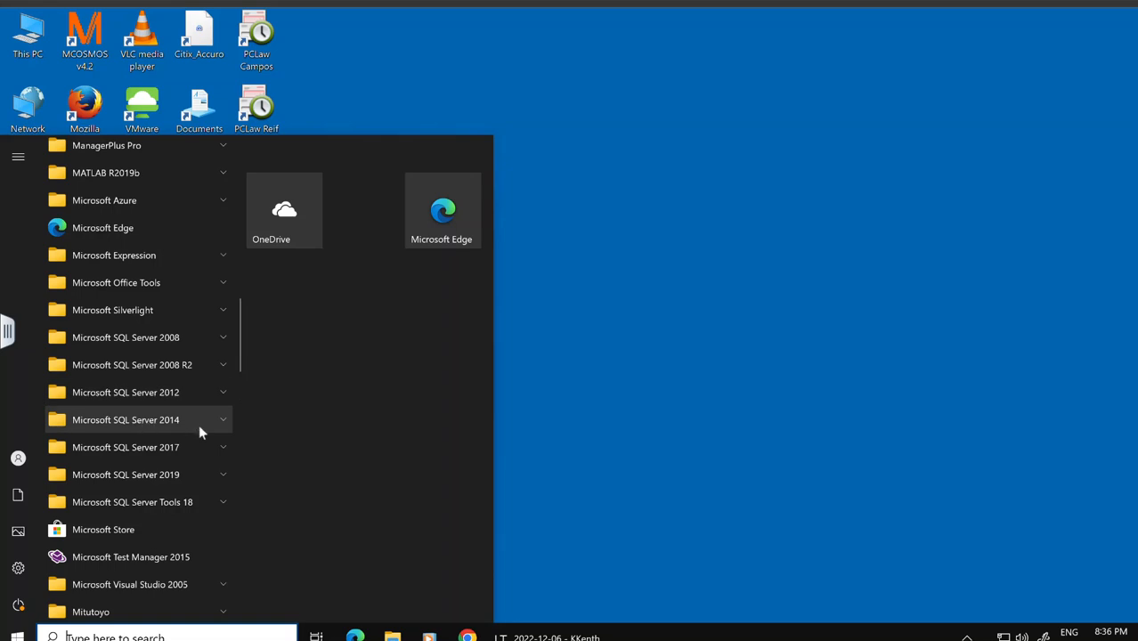
click(228, 424)
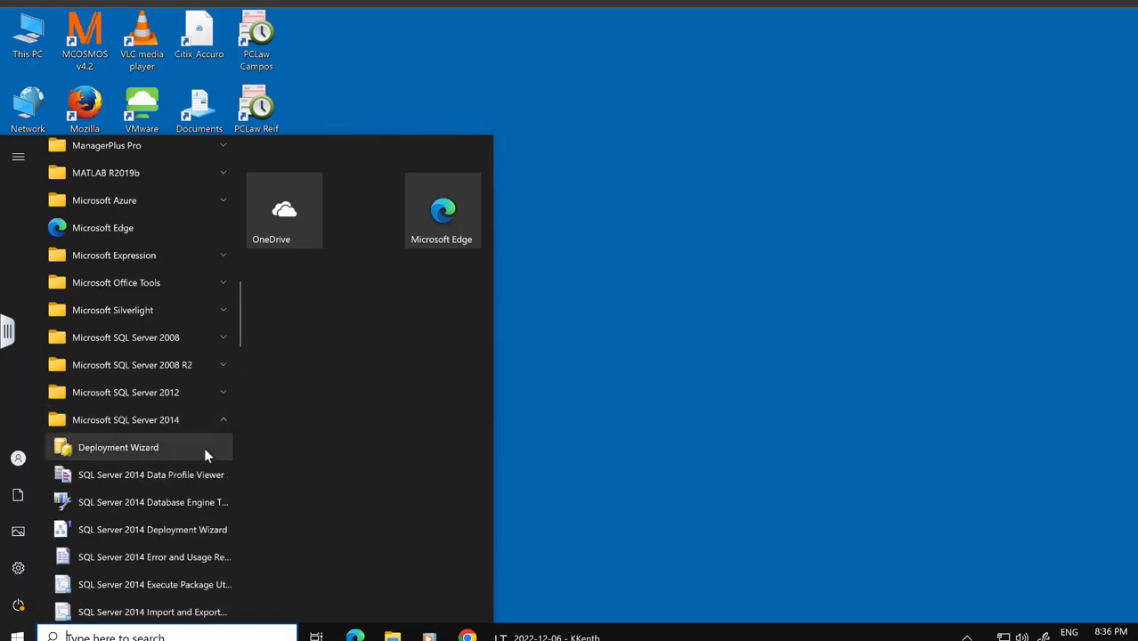
scroll(206, 454, down, 3)
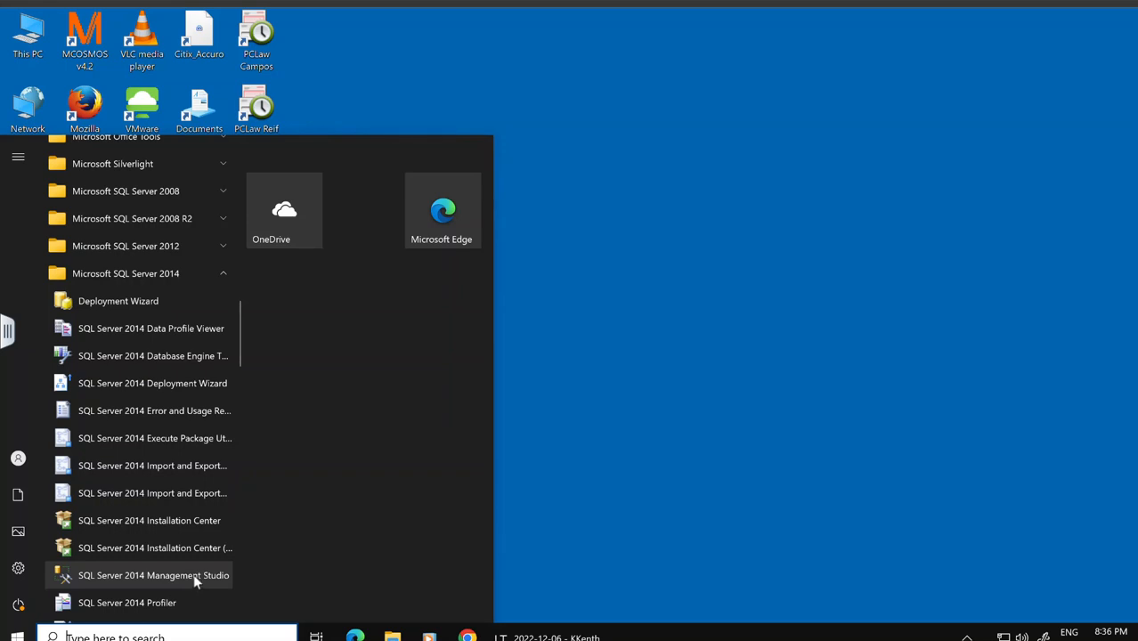
click(195, 576)
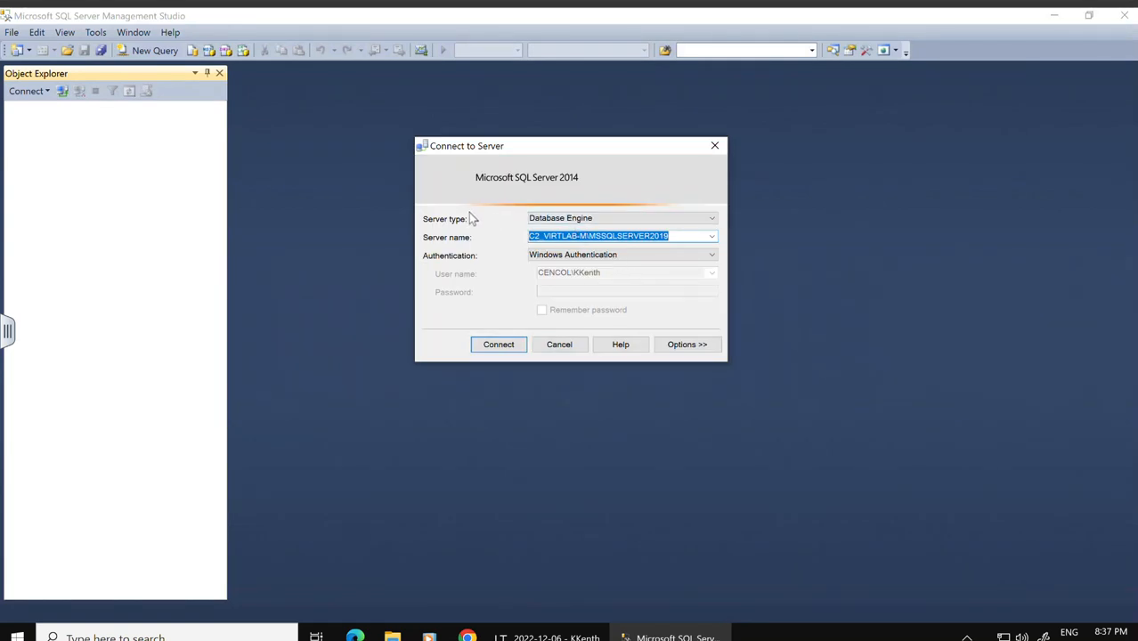
Step: Set the Database Engine server name to CLASSAPPS-42\ACCPAC2019 by browsing the local servers
click(617, 223)
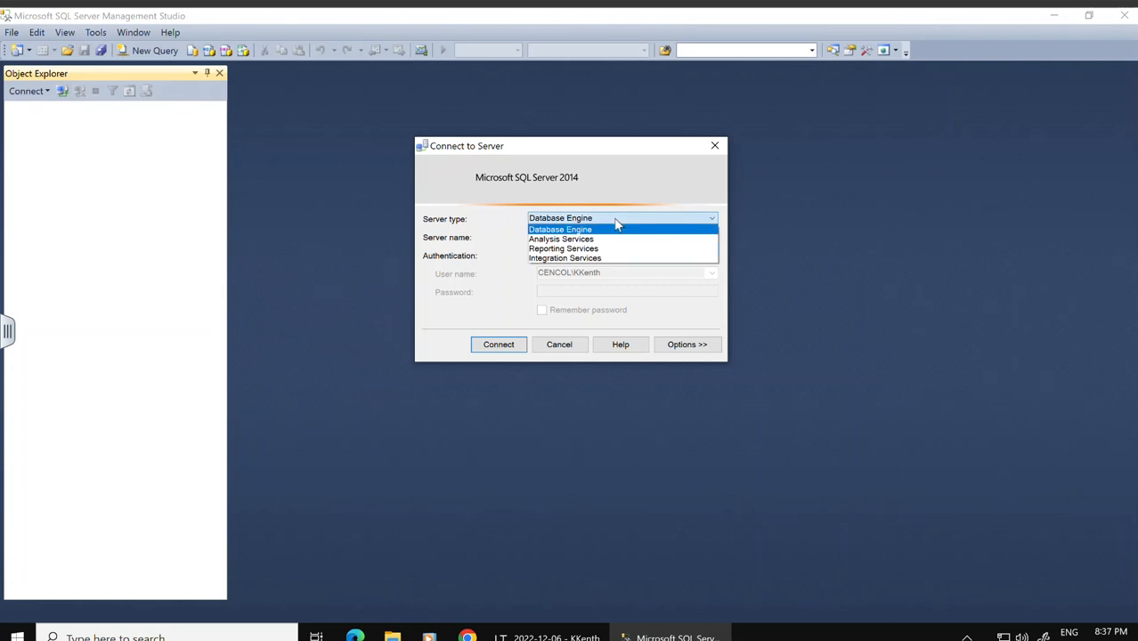
click(615, 221)
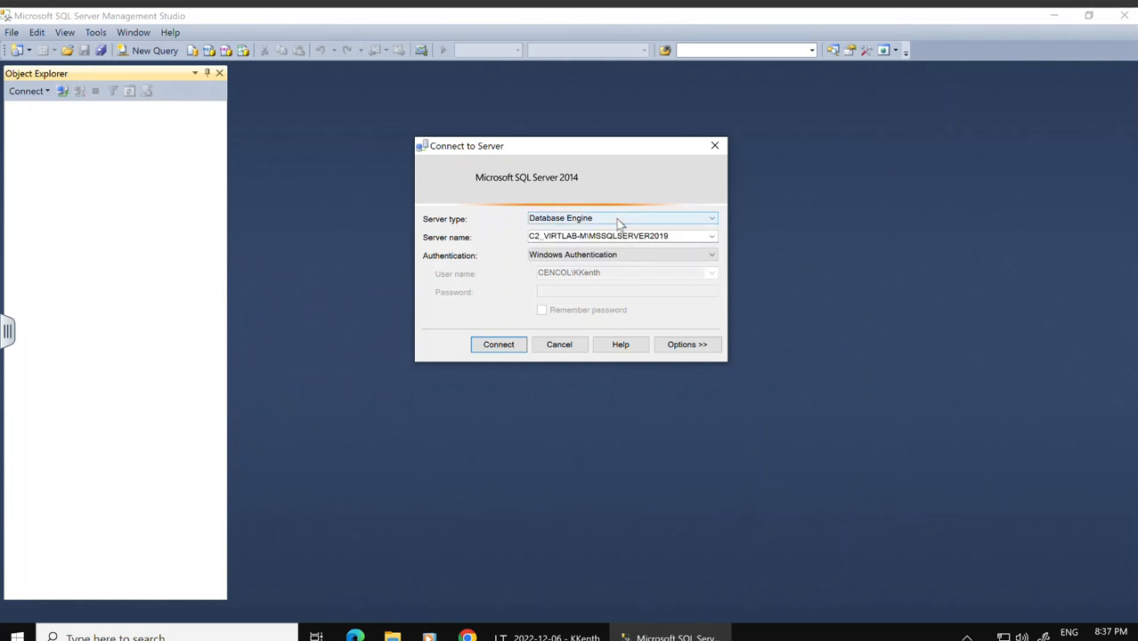
click(713, 239)
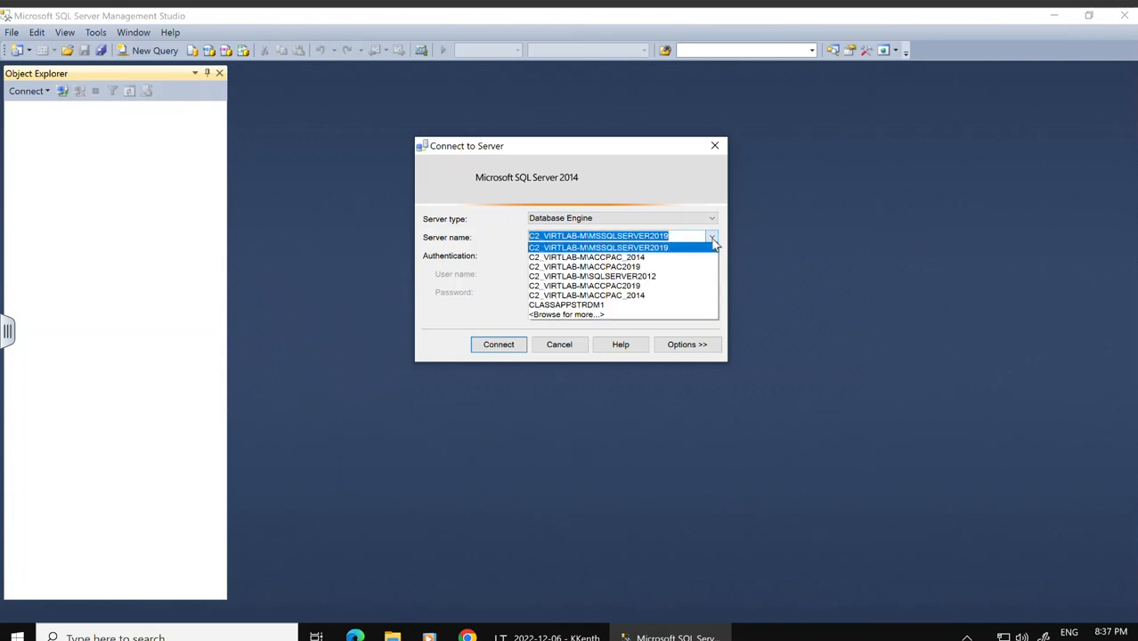
click(597, 315)
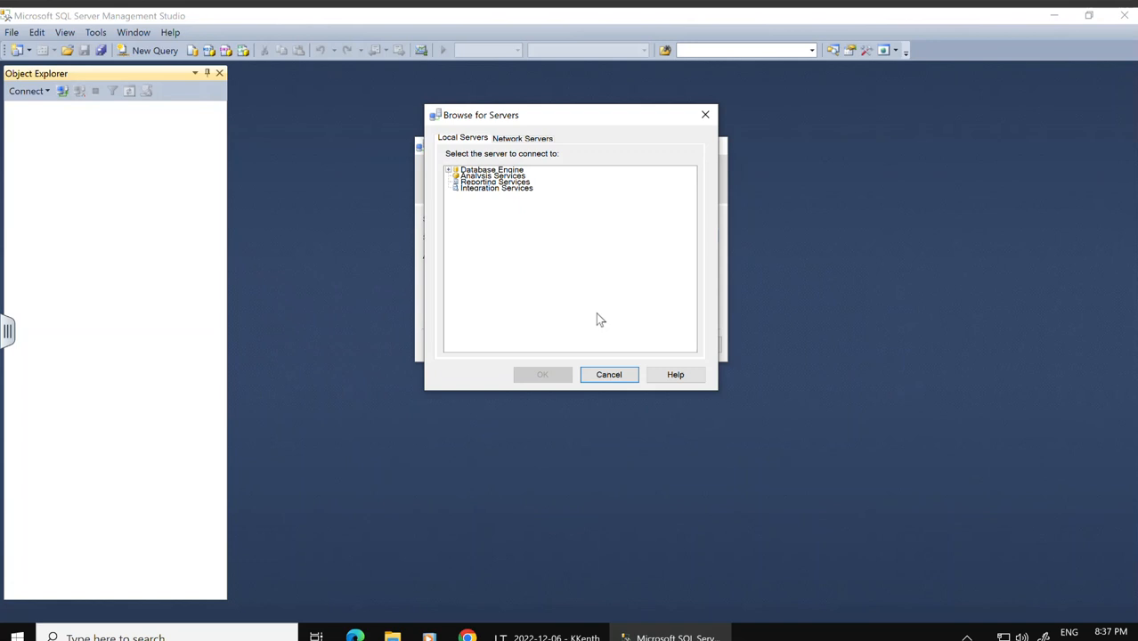
click(450, 171)
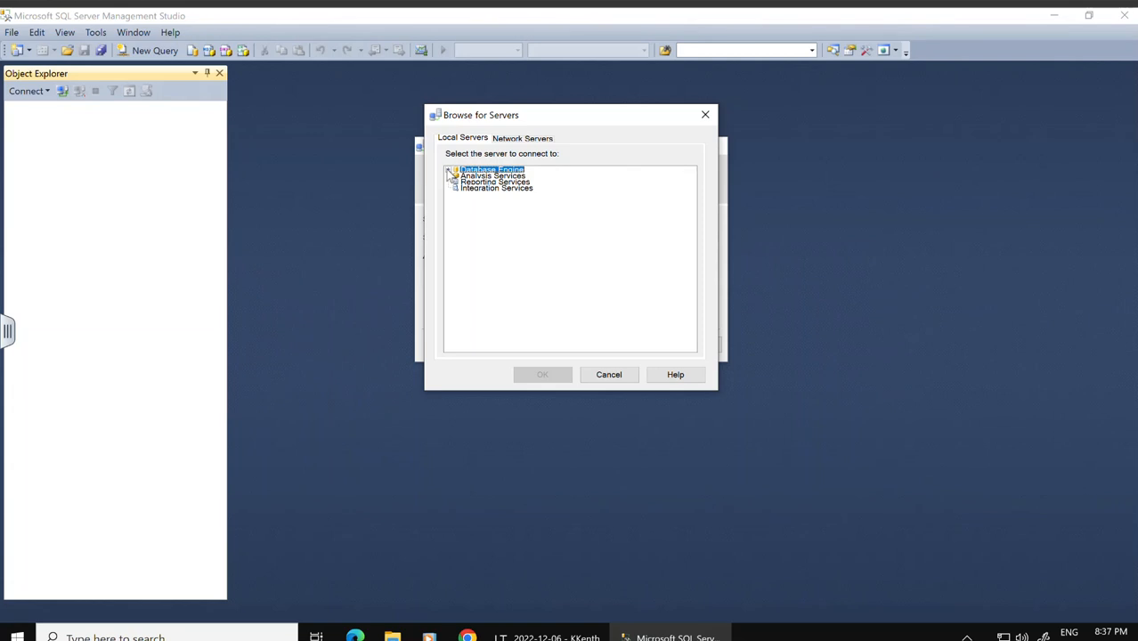
click(450, 171)
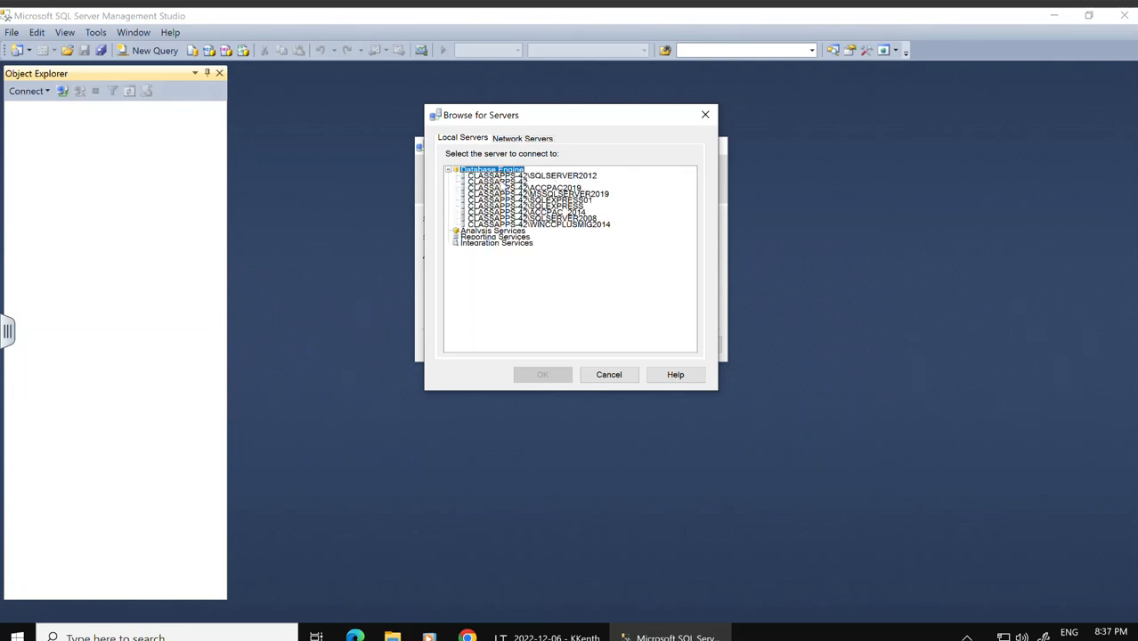
click(548, 187)
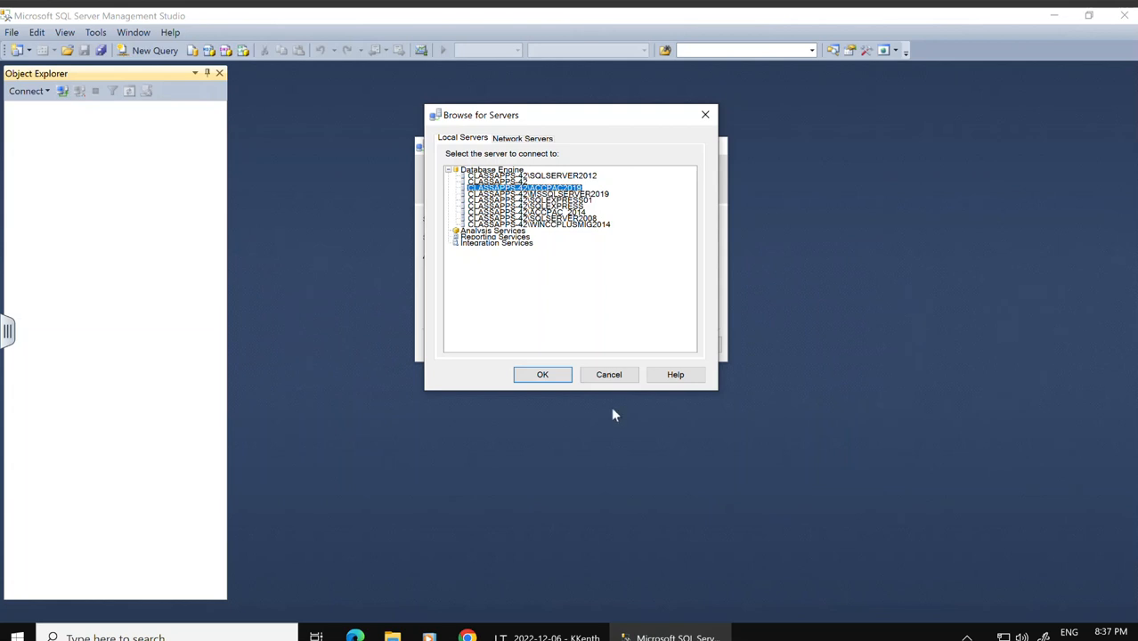
click(546, 375)
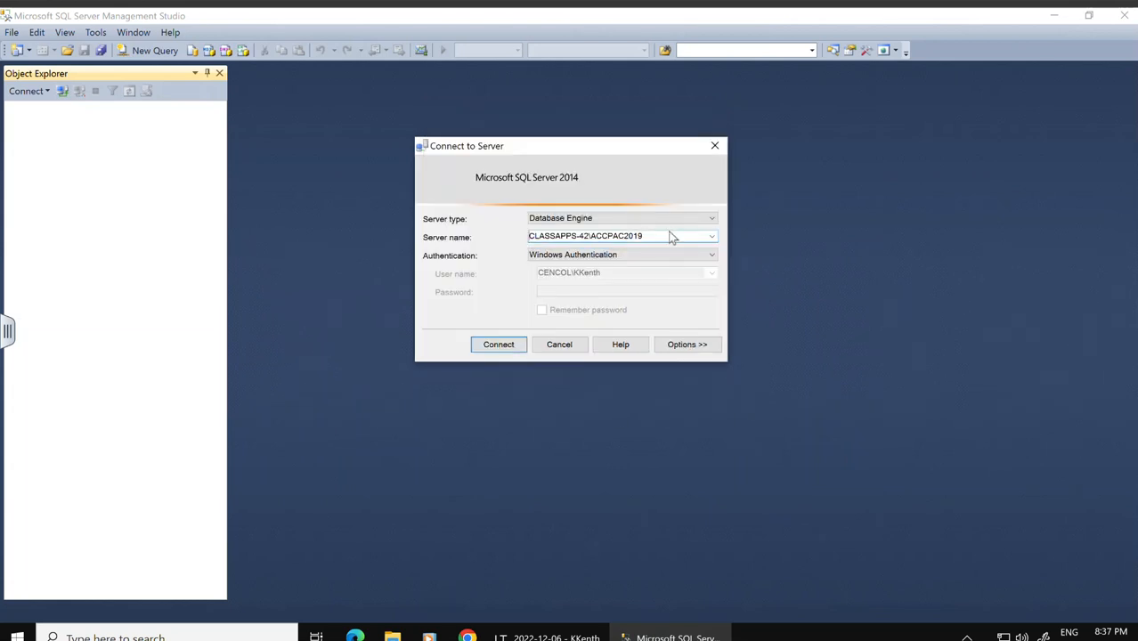
drag(668, 234, 522, 234)
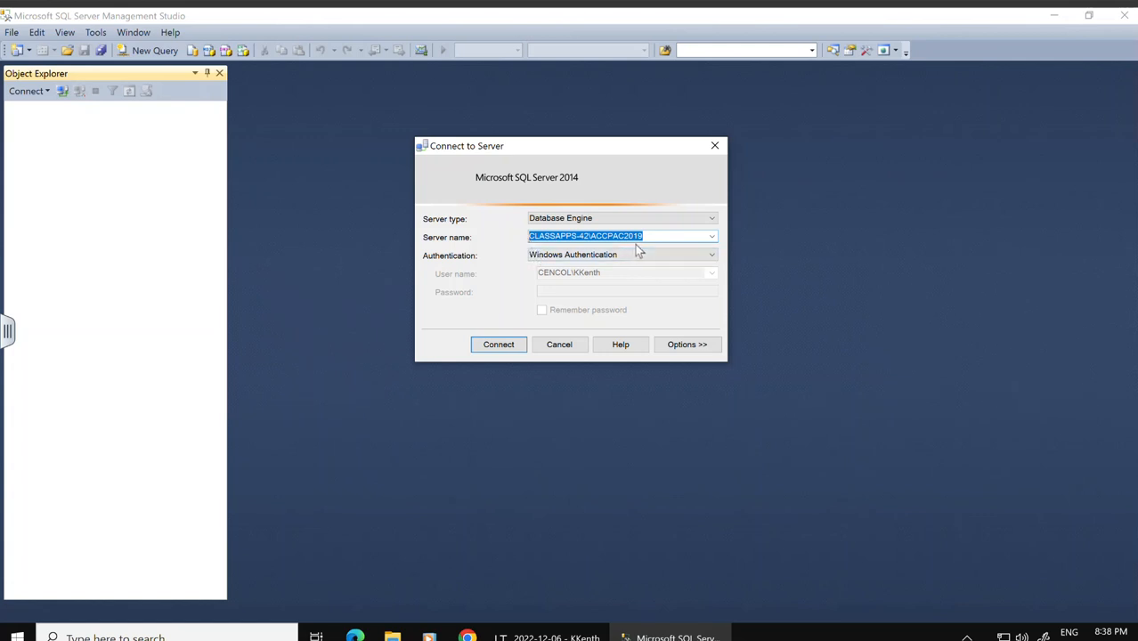
Step: Connect using SQL Server Authentication with login sa and the account password
click(696, 257)
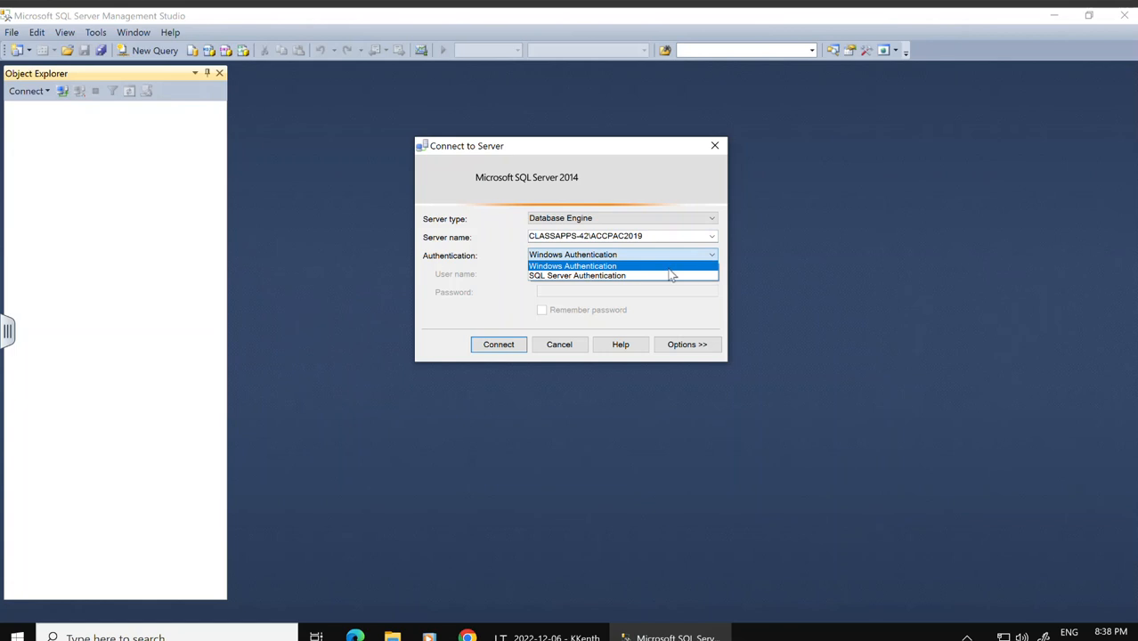
click(663, 279)
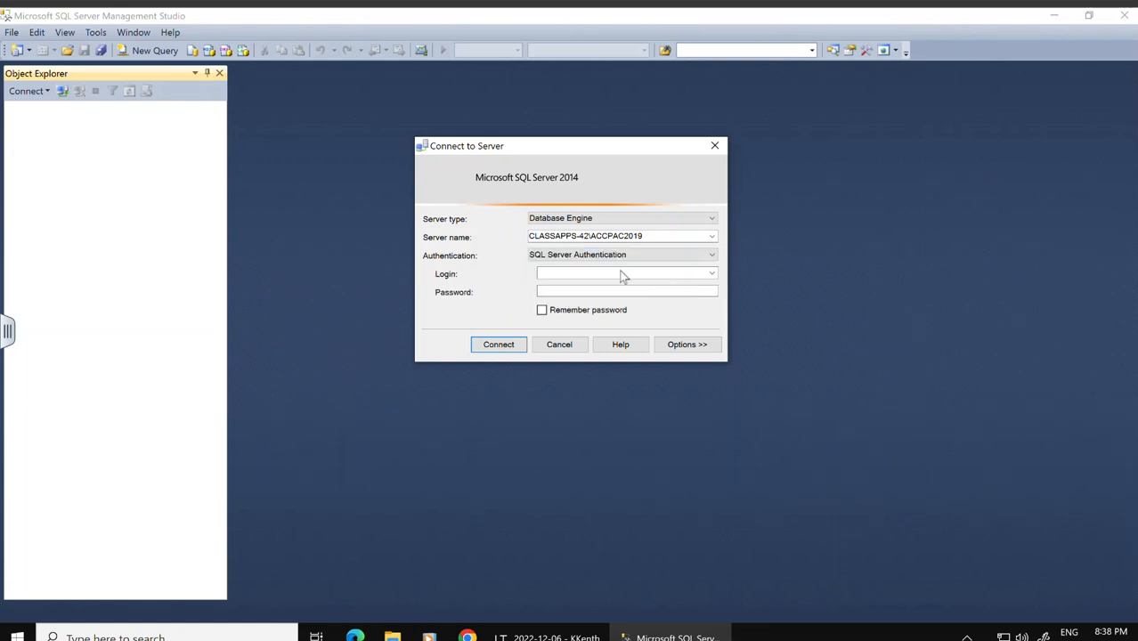
click(620, 274)
text(sa)
click(614, 292)
text(****)
click(516, 349)
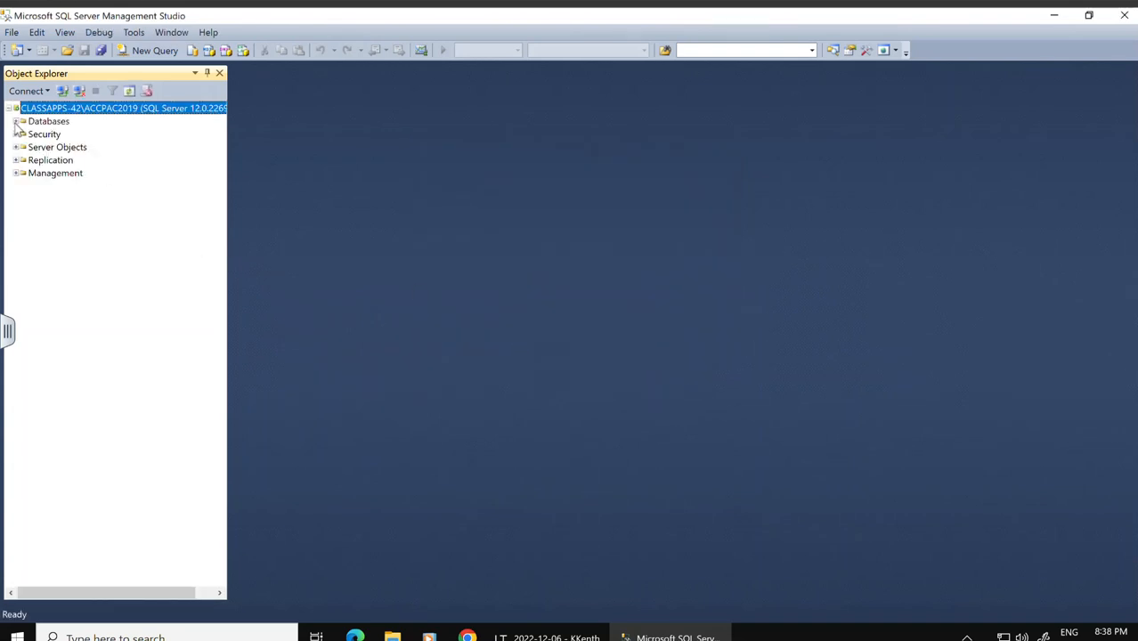
Step: Create a new database named OMNSYS under the server's Databases folder
click(45, 124)
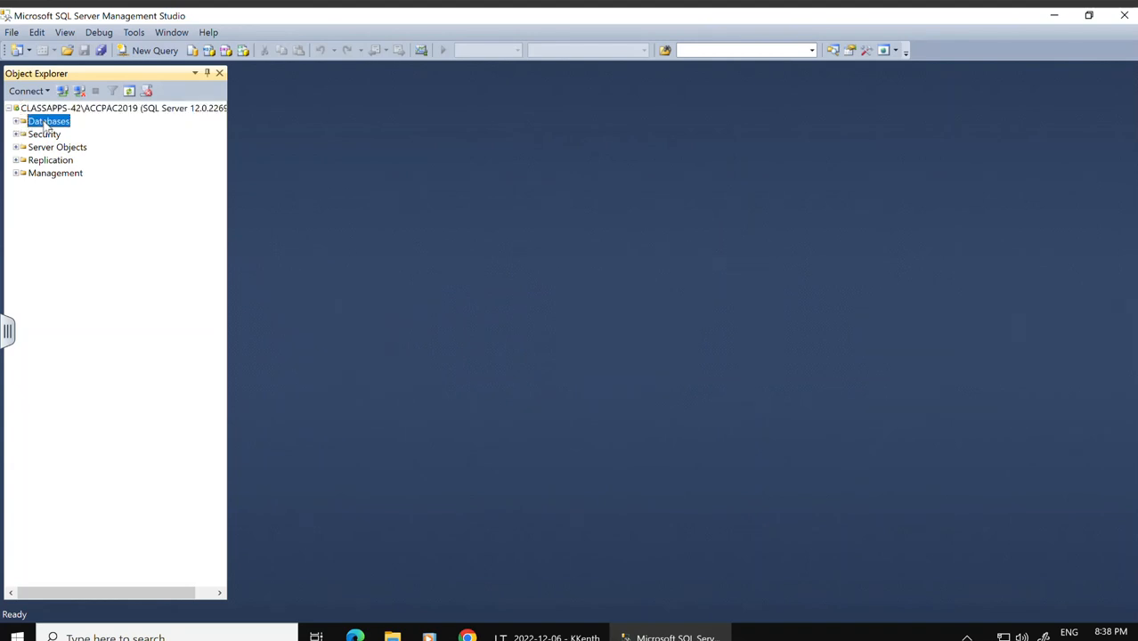
right_click(45, 125)
click(65, 126)
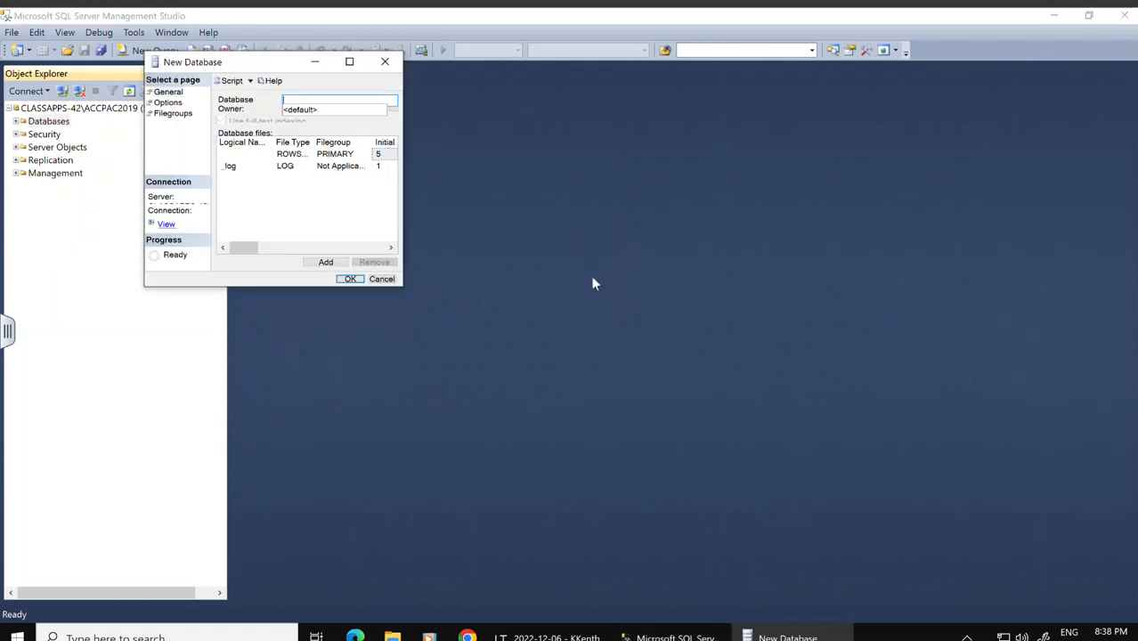
click(350, 63)
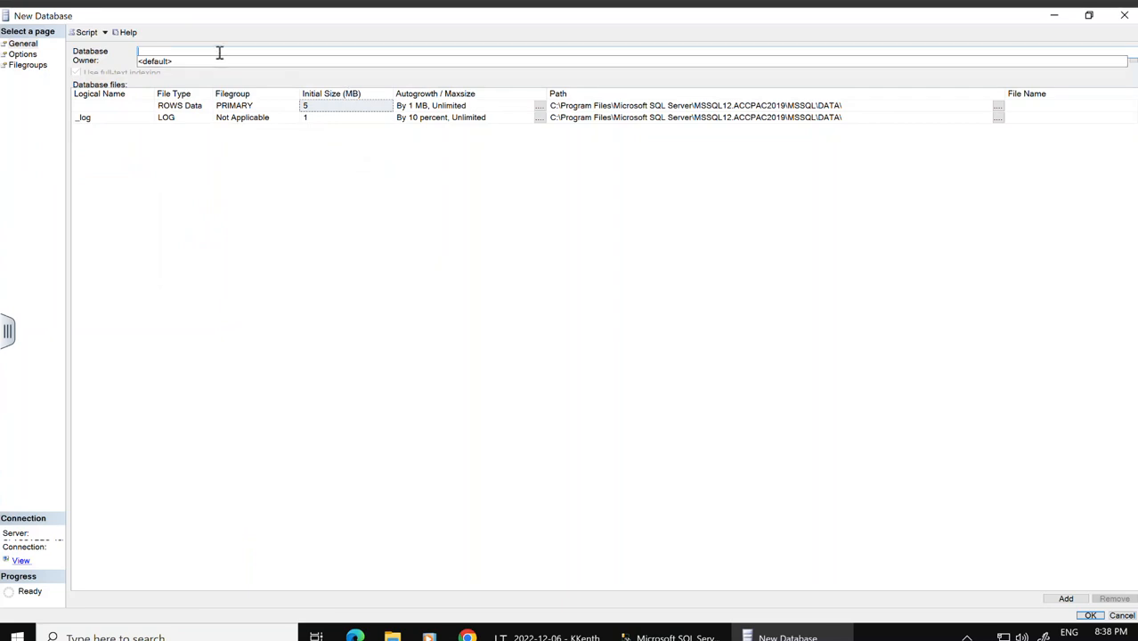
text(OMNSYS)
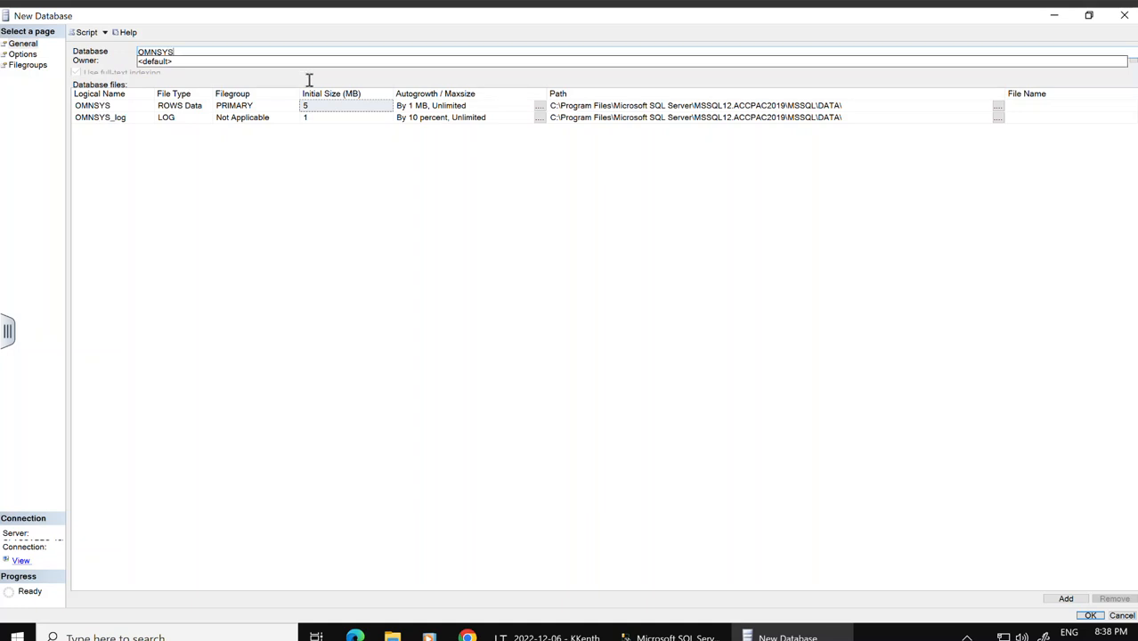
click(324, 106)
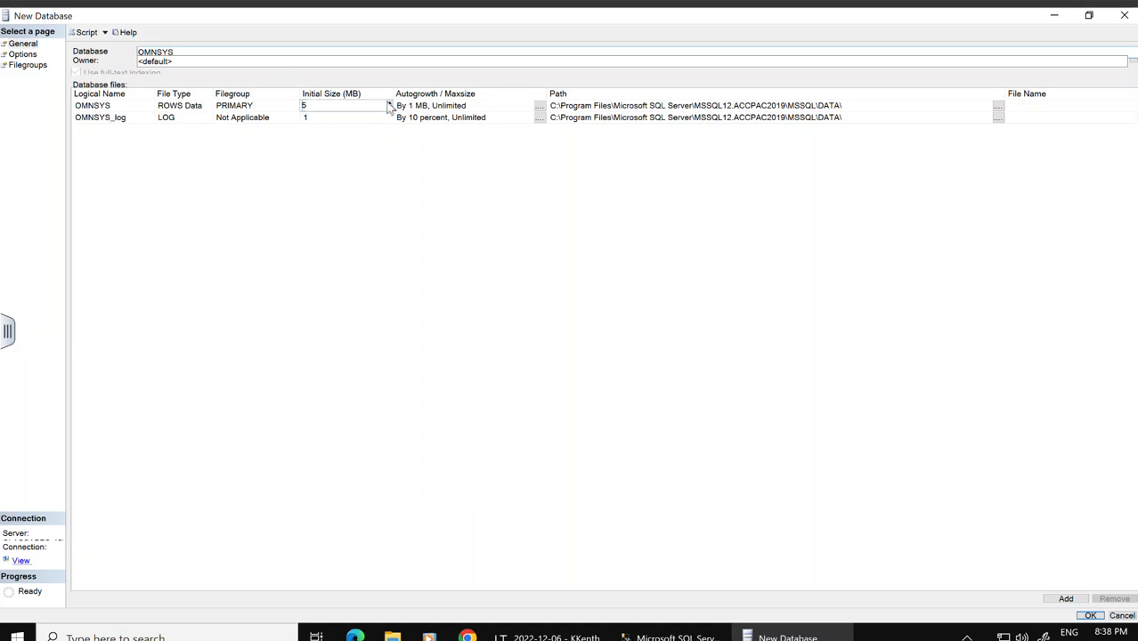
click(390, 104)
click(1092, 616)
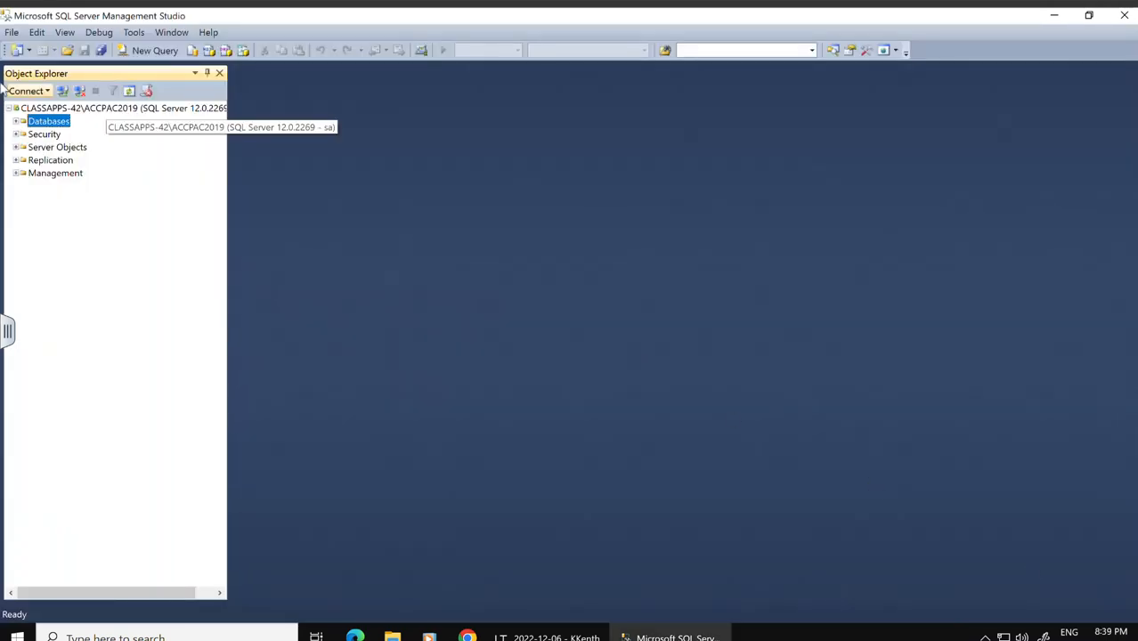
Step: Refresh the server's Databases folder
right_click(41, 128)
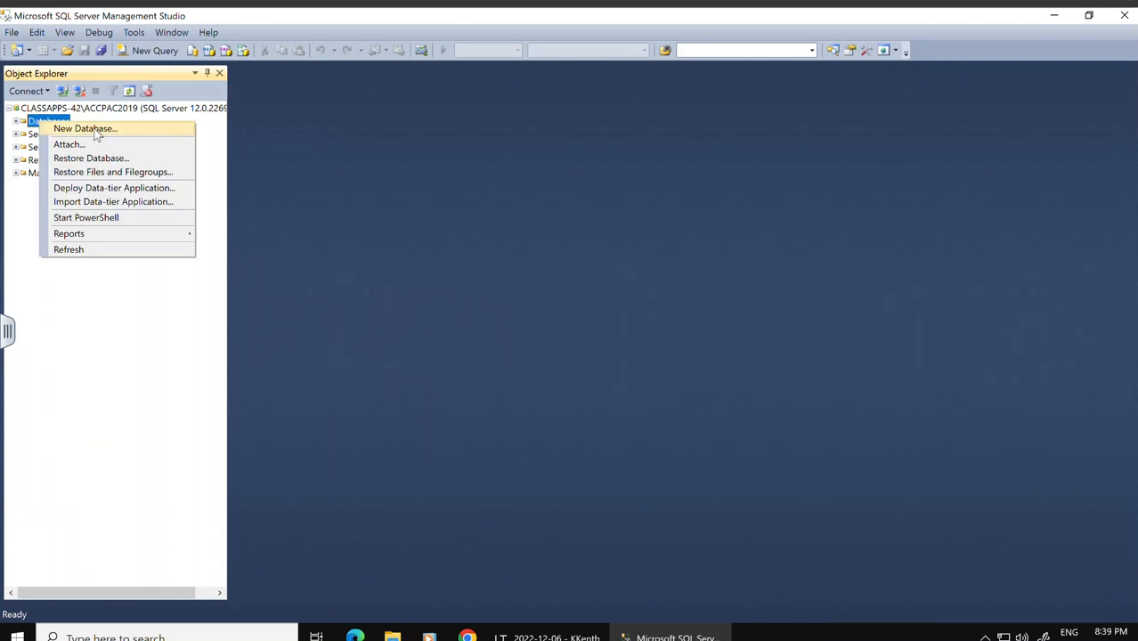
click(80, 248)
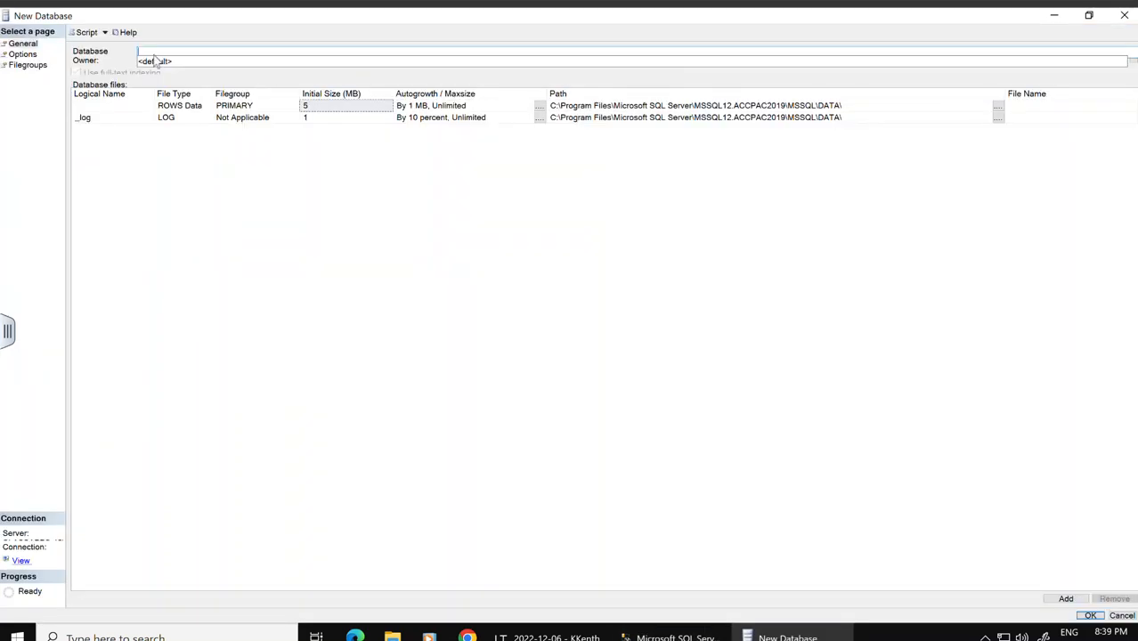
Step: Create a new database named OMNDAT under the server's Databases folder
double_click(164, 49)
key(BackSpace)
text(OMNDAT)
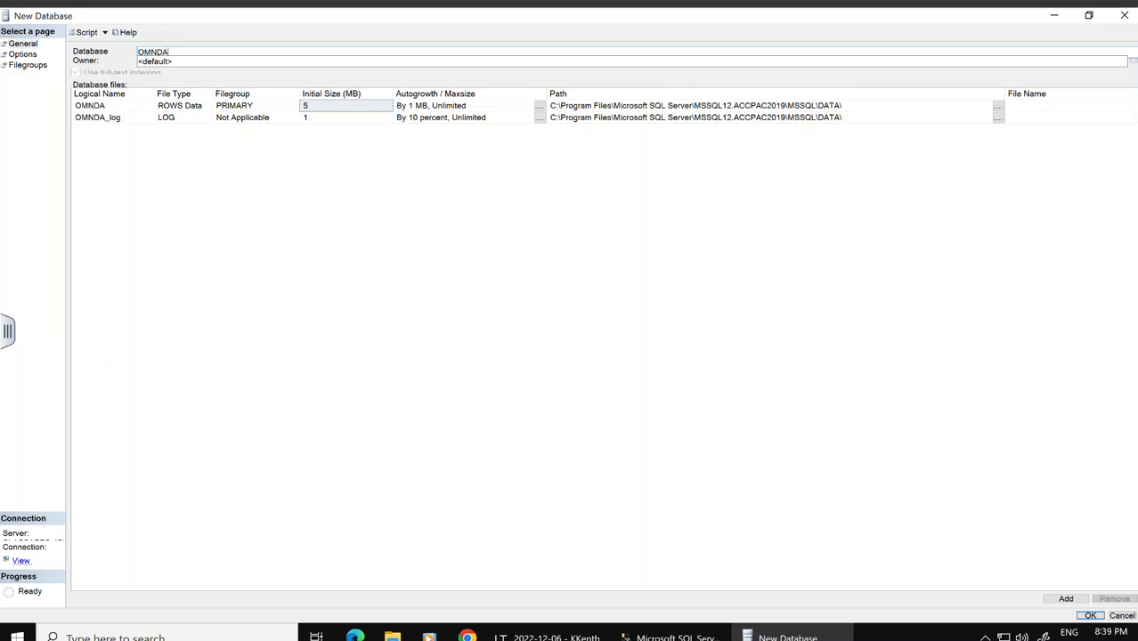
click(318, 105)
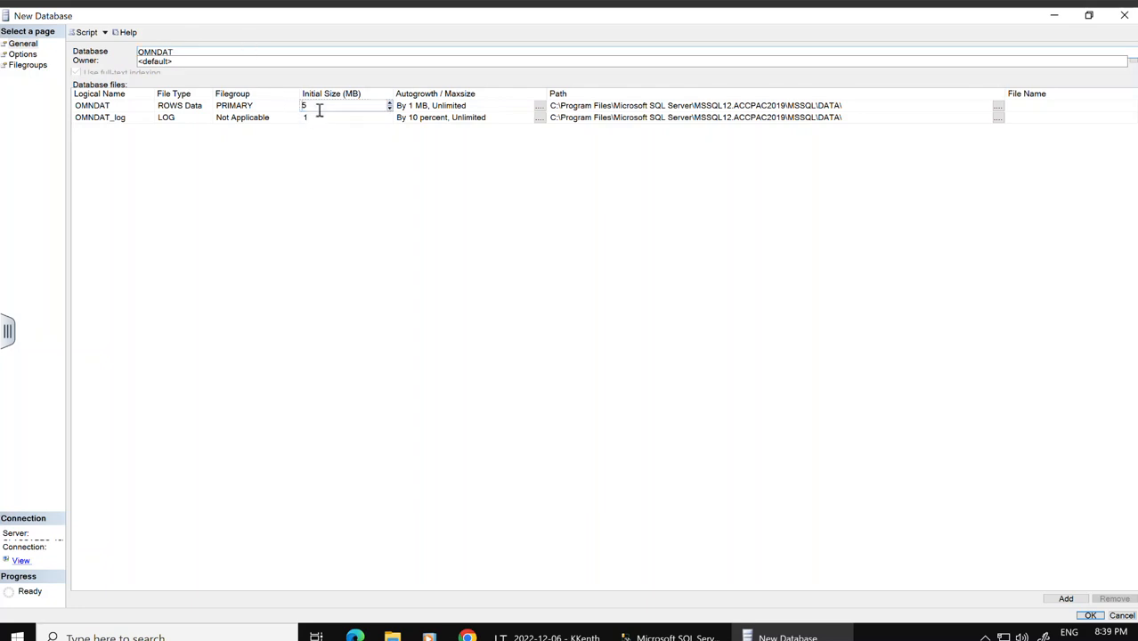
click(388, 103)
click(1091, 615)
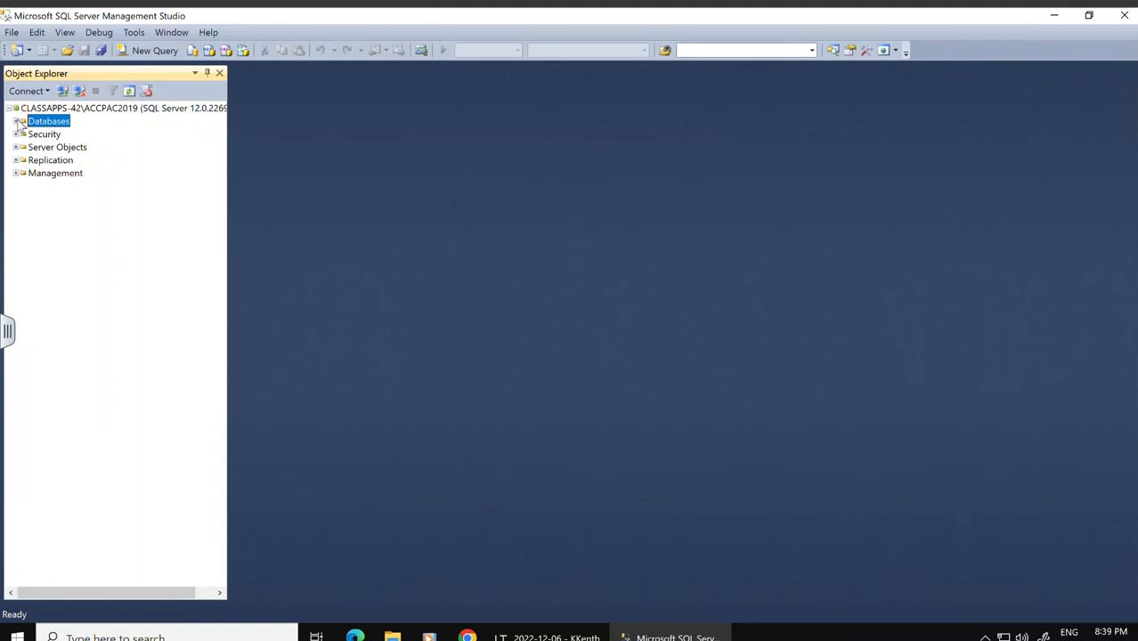
Step: Expand the server's Databases folder and close Management Studio
click(16, 122)
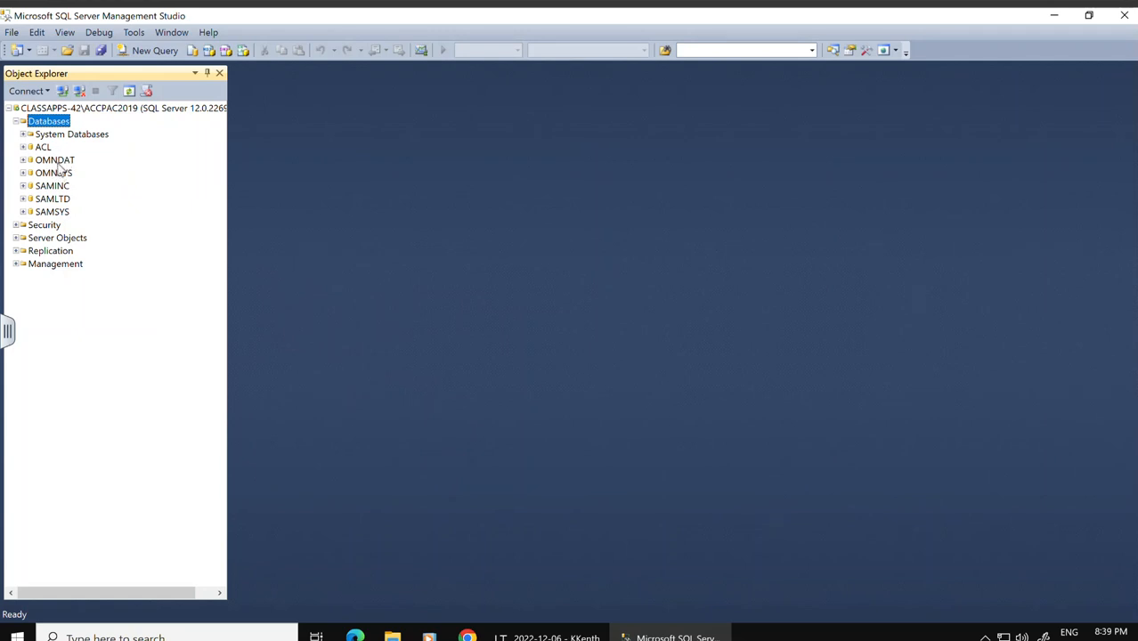
click(1125, 20)
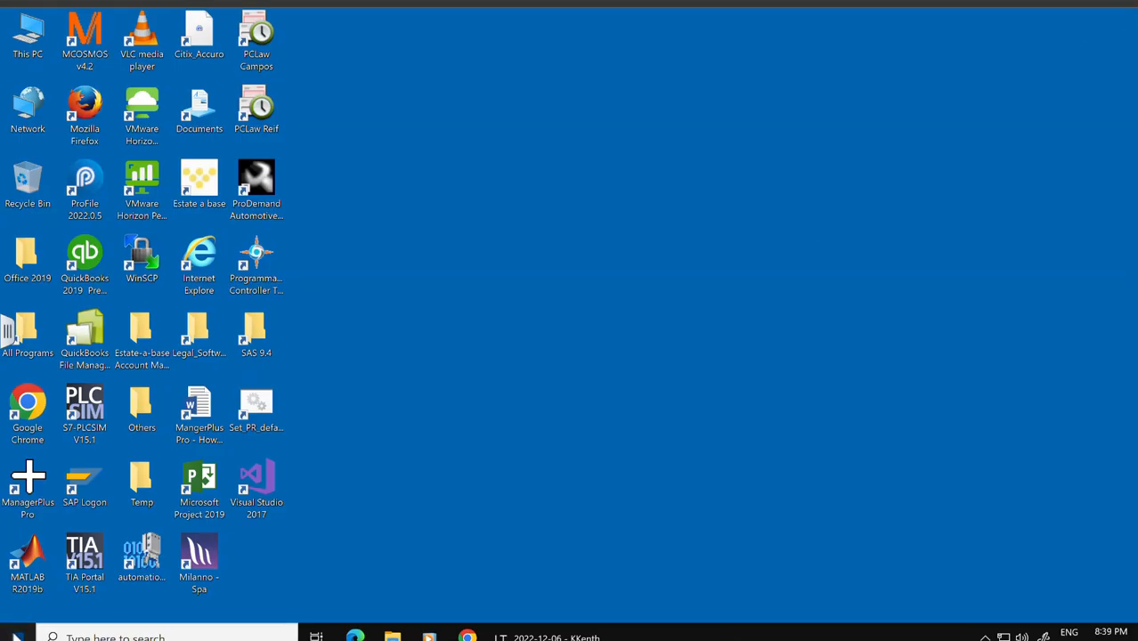
Step: Launch Sage Database Setup from the Start menu and sign on as ADMIN with the account password
click(16, 634)
scroll(132, 470, down, 5)
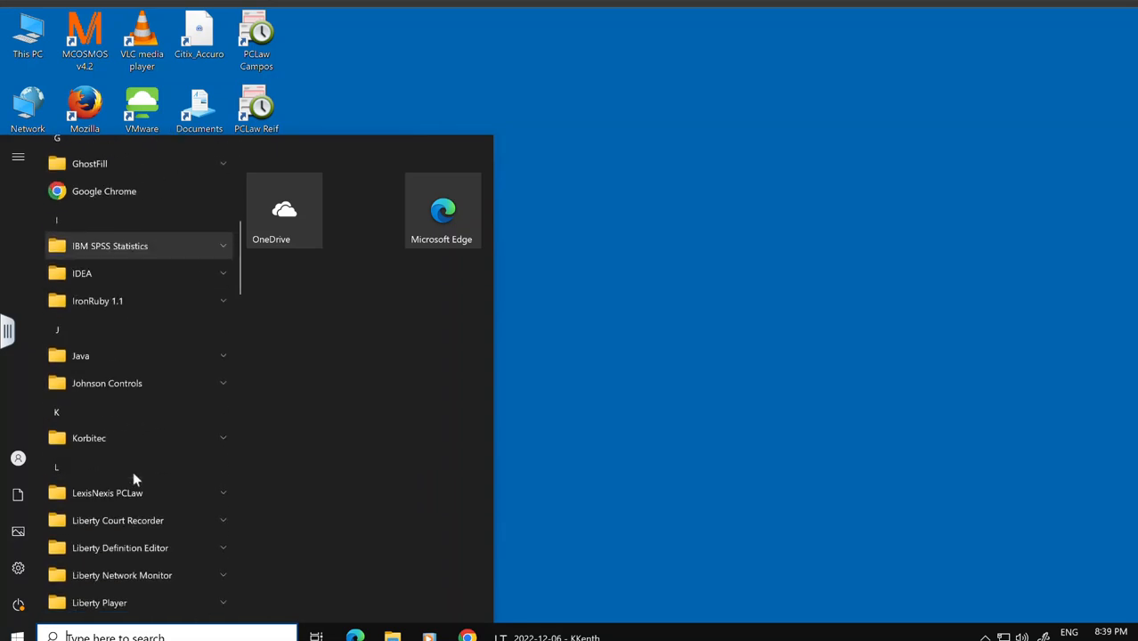
scroll(134, 476, down, 12)
scroll(133, 476, down, 10)
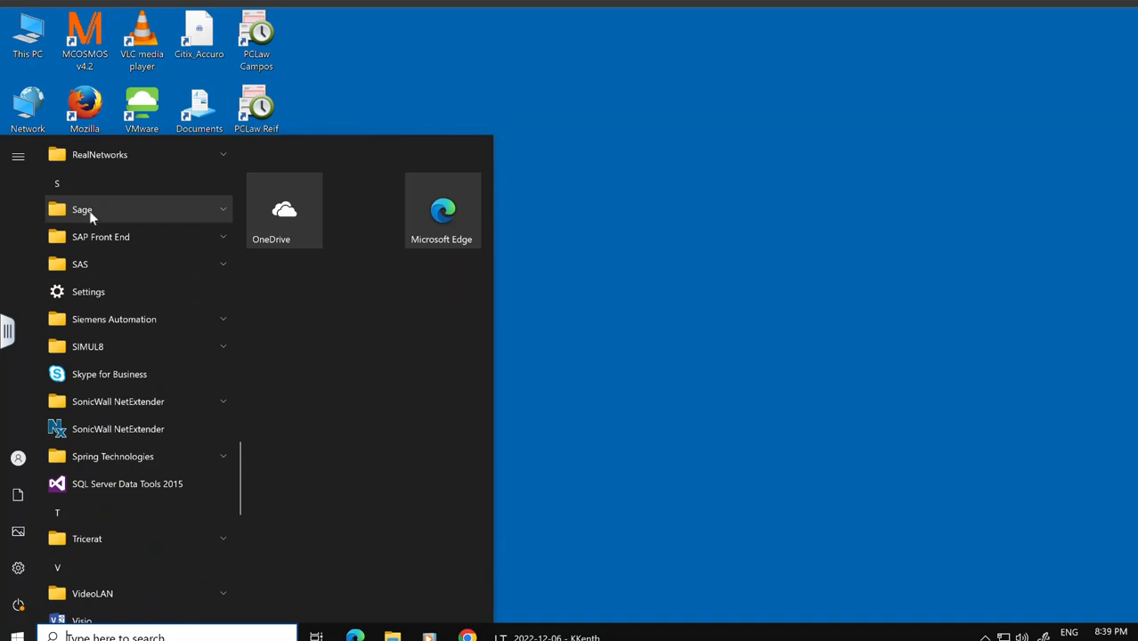
click(90, 214)
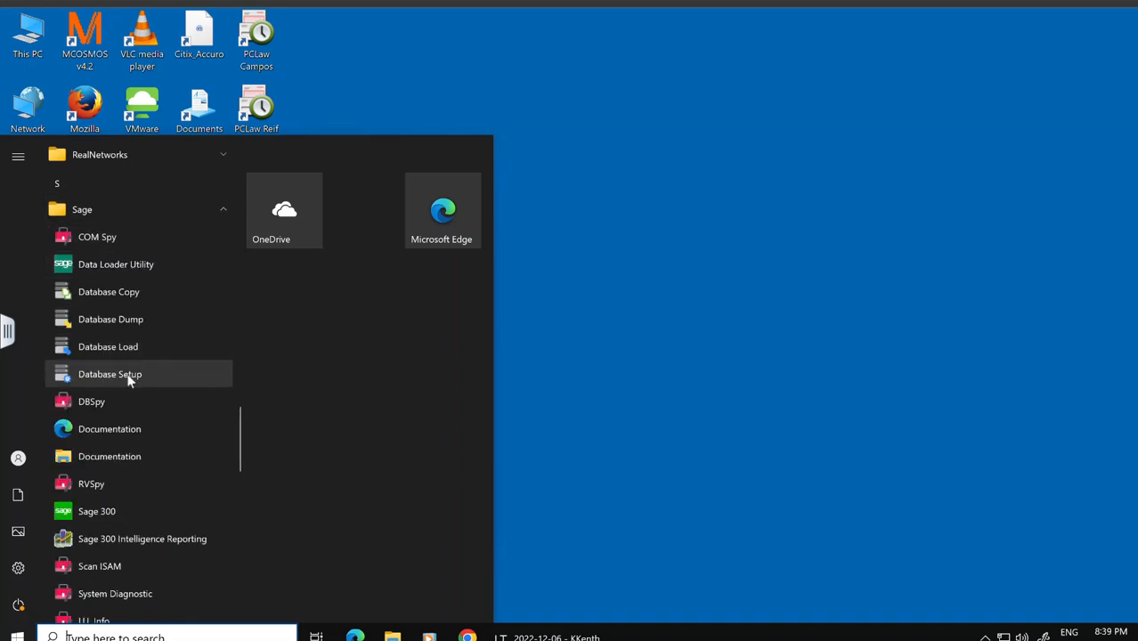
click(109, 375)
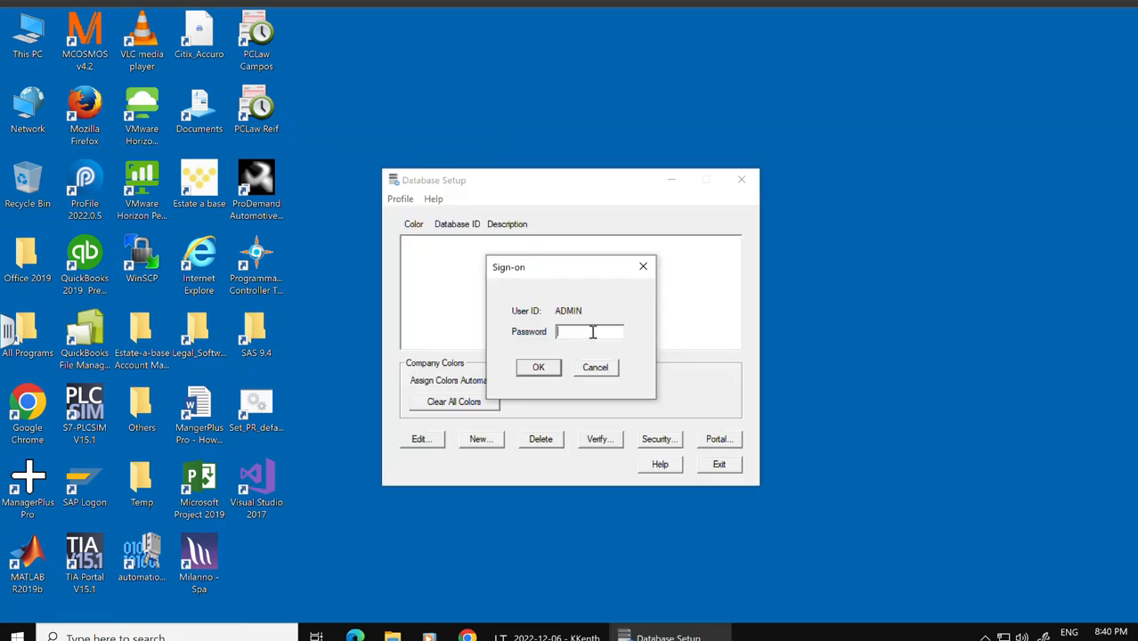
text(*****)
click(539, 368)
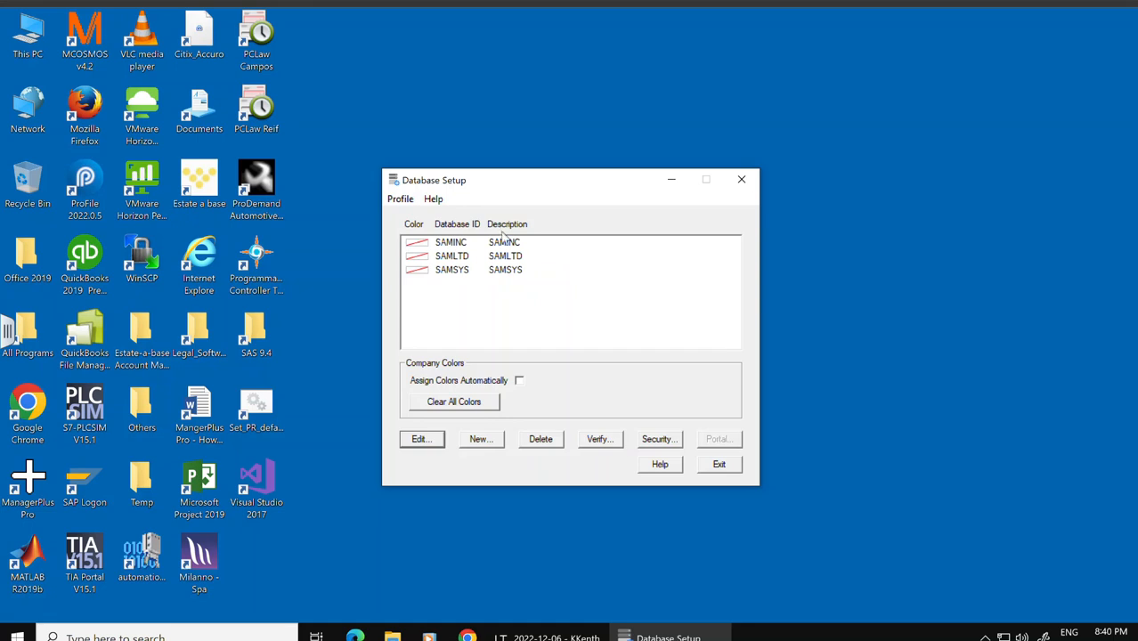
Step: Delete the SAMINC, SAMLTD and SAMSYS database profiles, confirming each deletion
click(540, 441)
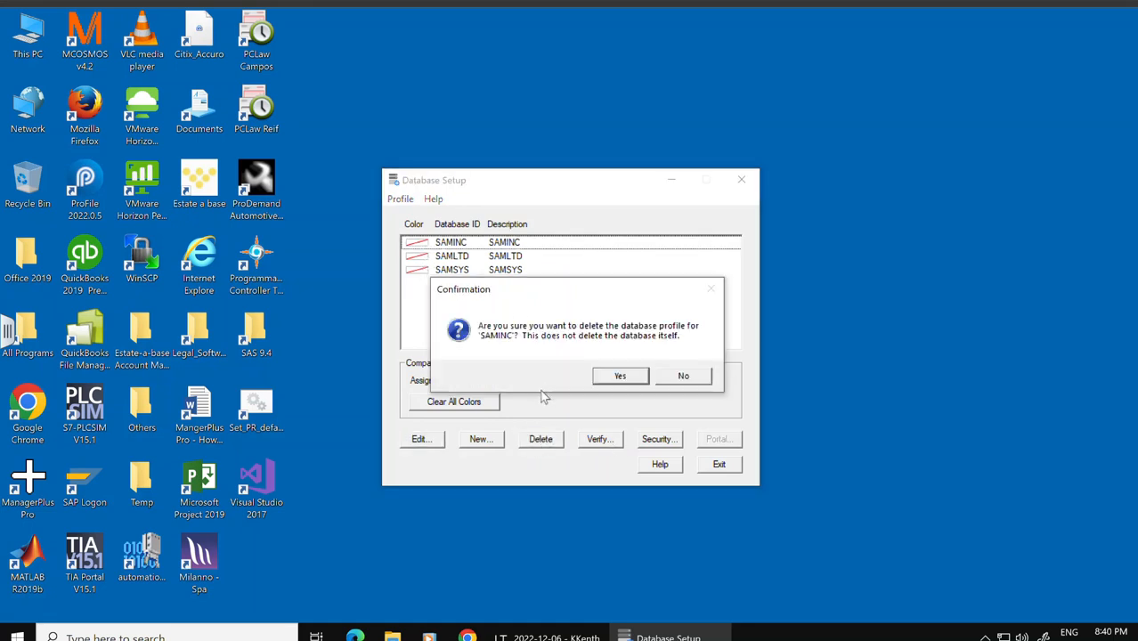
click(621, 376)
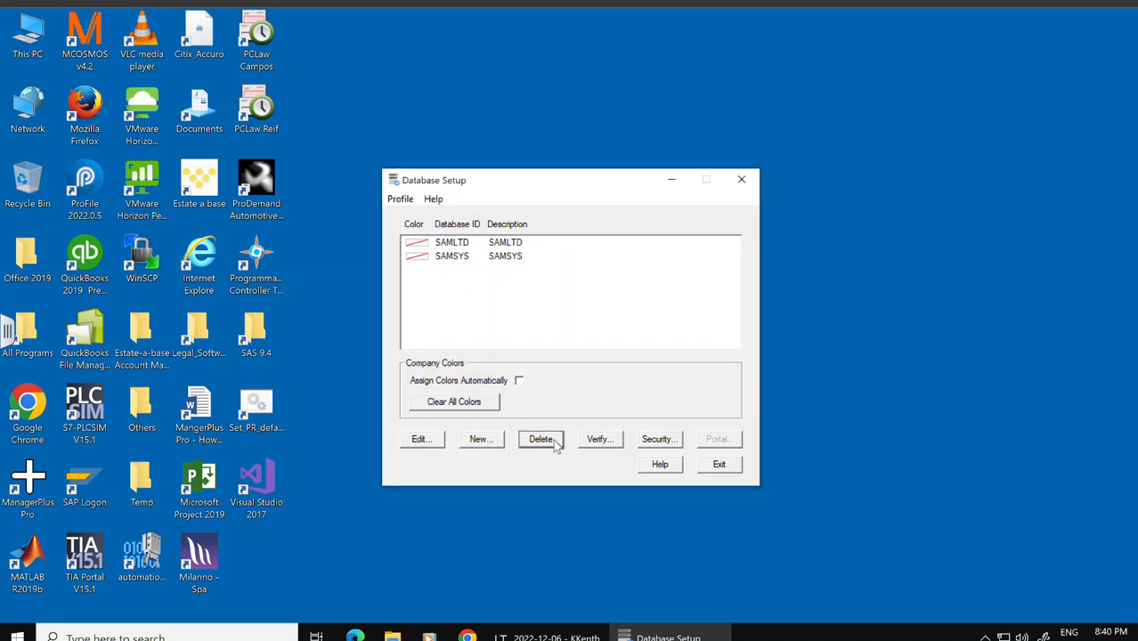
click(561, 440)
click(626, 381)
click(541, 439)
click(616, 377)
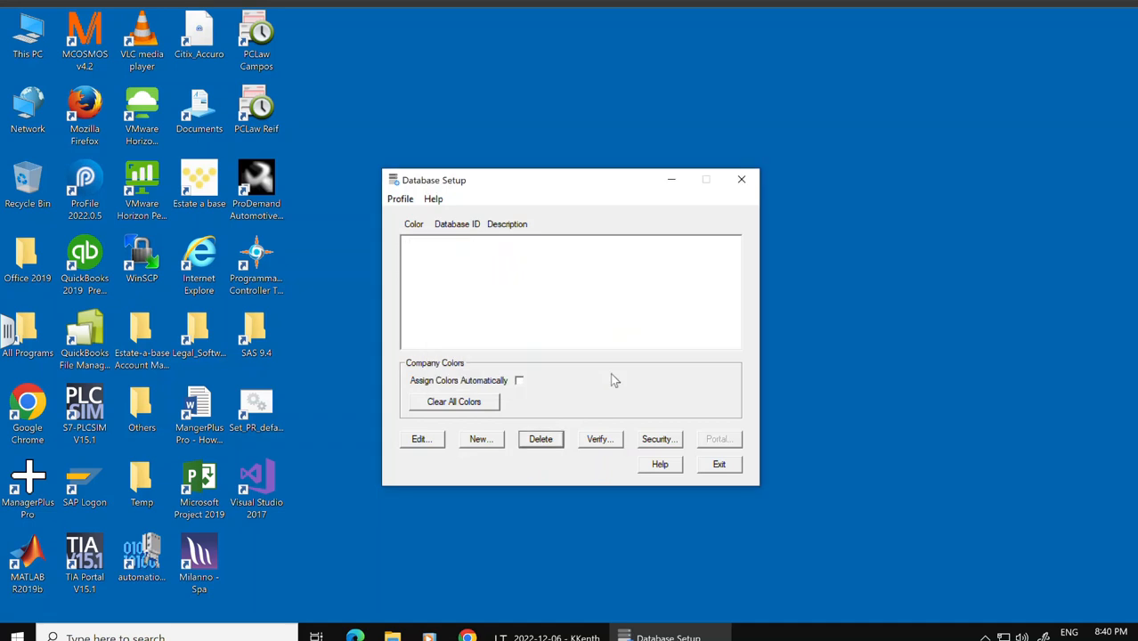
Step: Create a new system database profile with Database ID OMNSYS
click(480, 439)
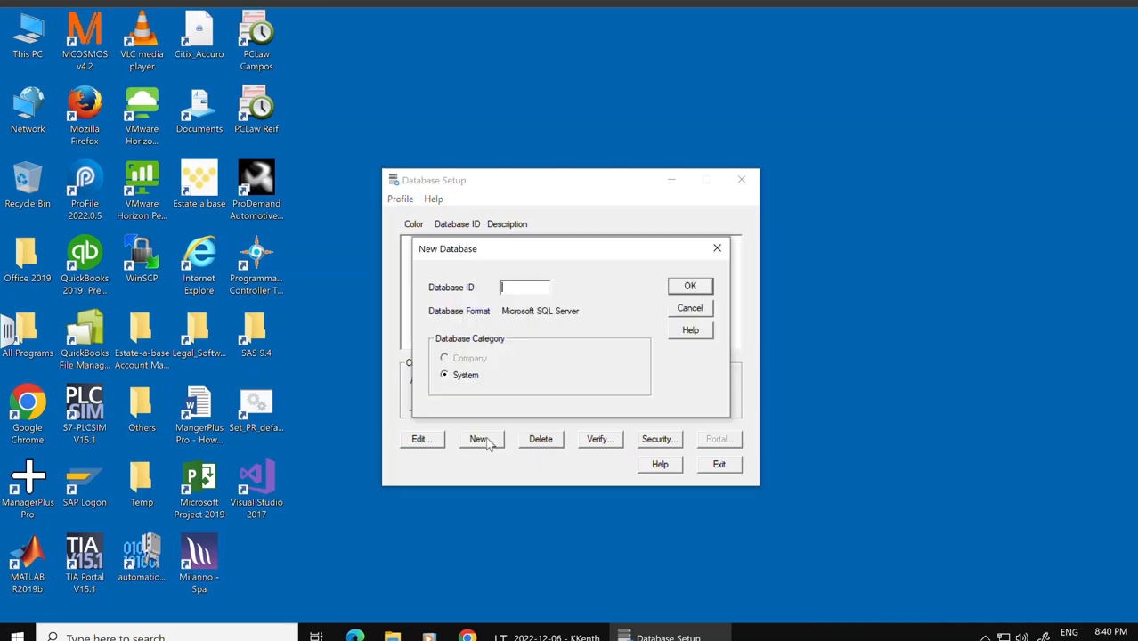
text(OMNSYS)
click(684, 287)
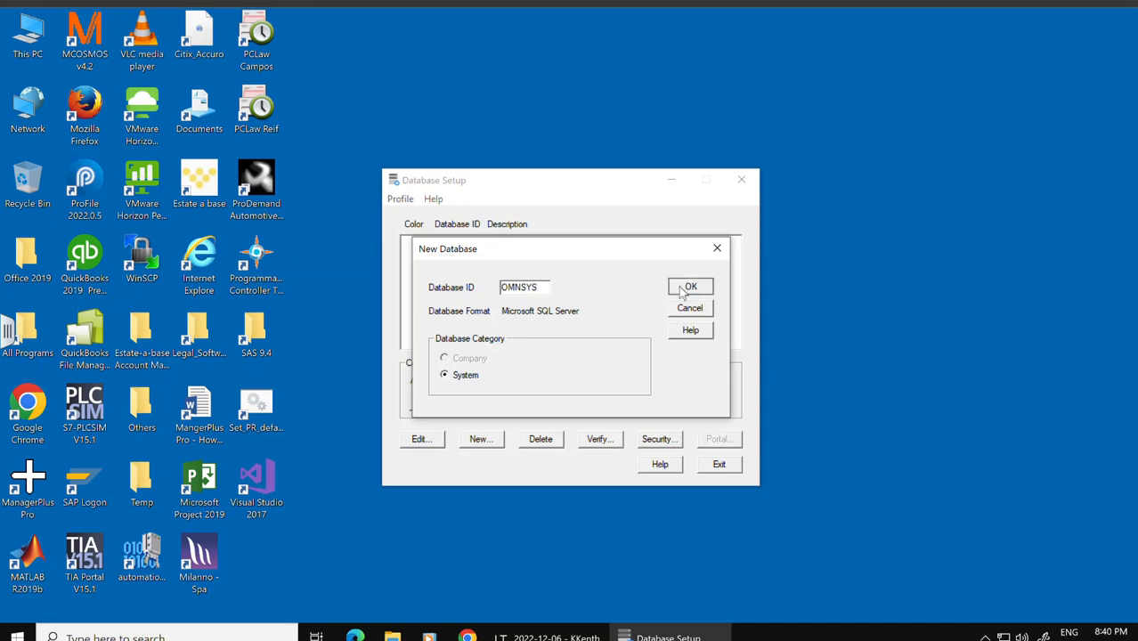
Step: Set the OMNSYS profile's server to CLASSAPPS-42\ACCPAC2019, login ID sa, the account password, and database OMNSYS
drag(597, 277, 494, 278)
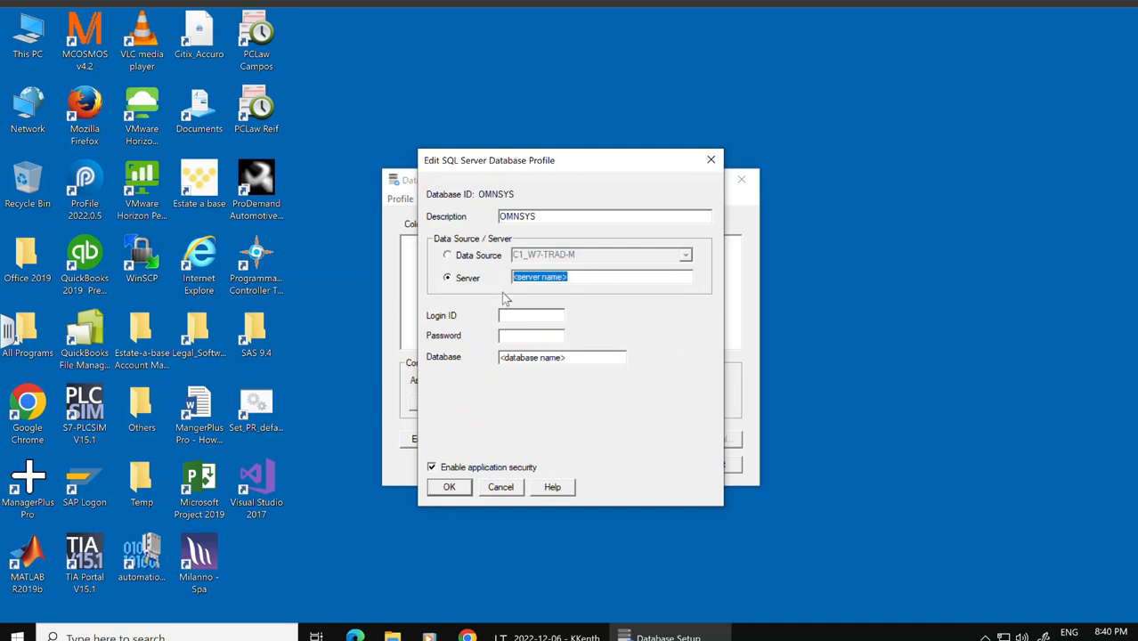
text(CLASSAPPS-42\ACCPAC2019)
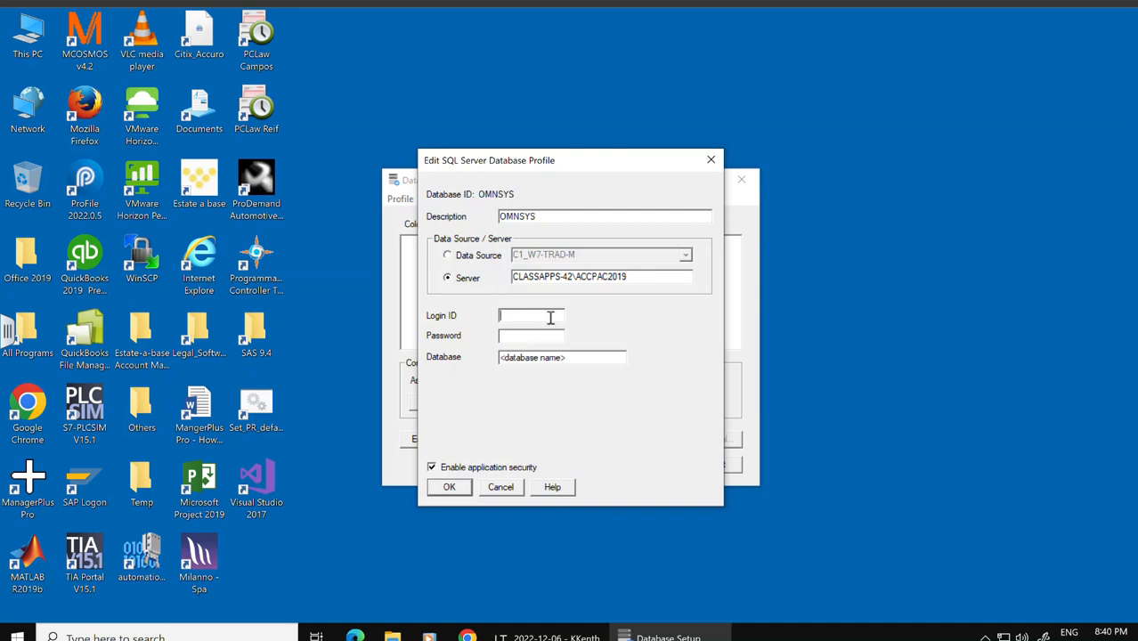
text(sa*********)
key(Tab)
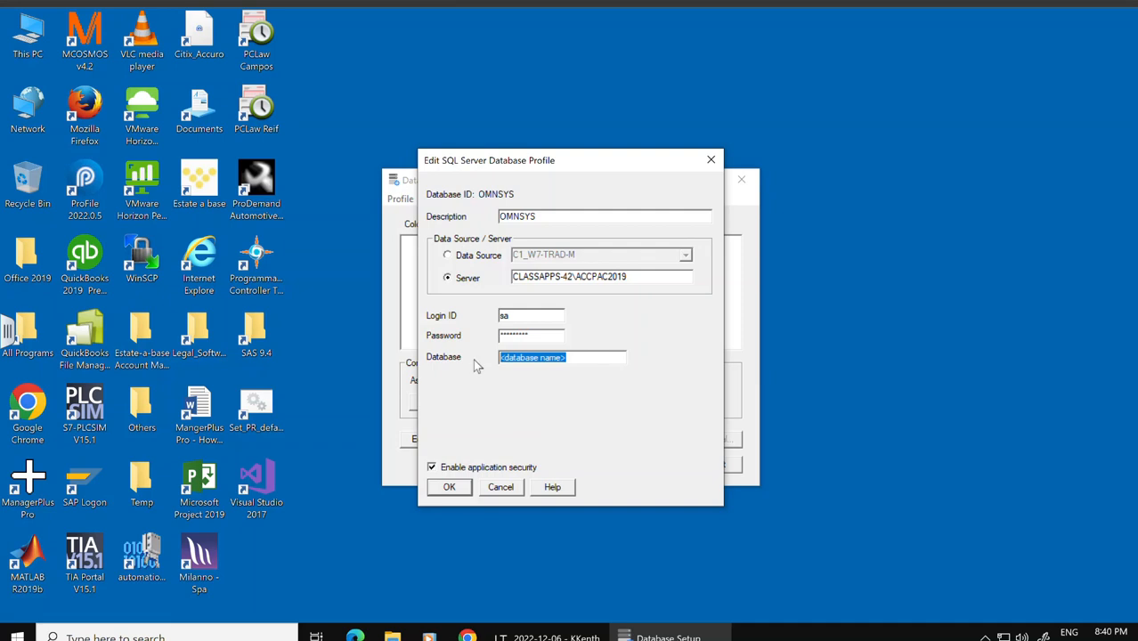
text(OM)
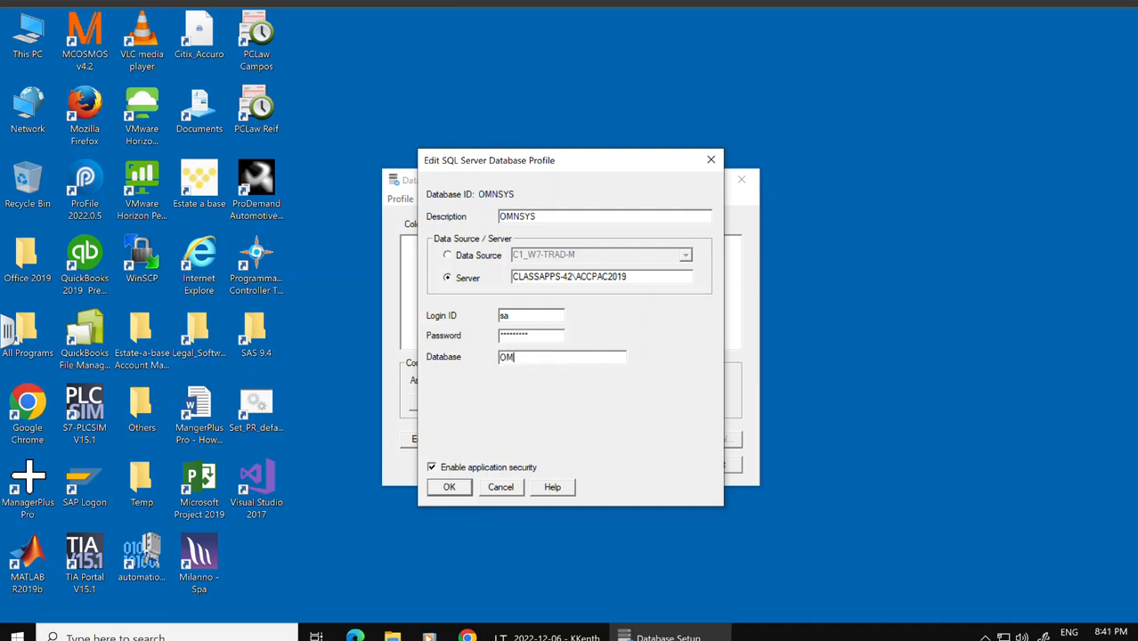
text(NSYS)
click(448, 487)
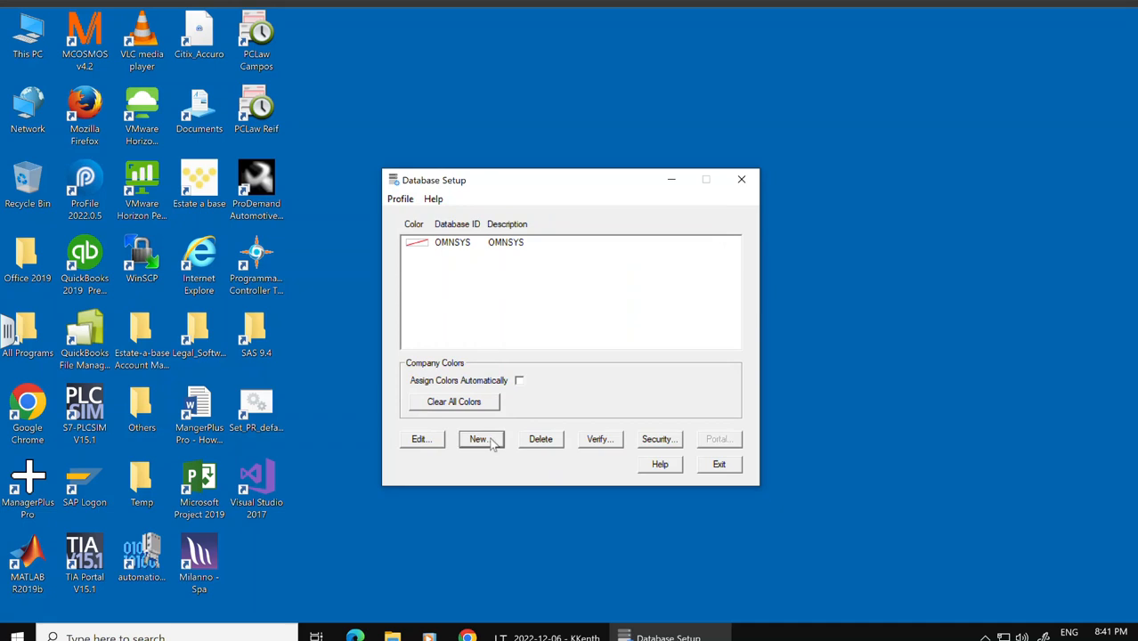
Step: Create a new company database profile OMNDAT linked to system database OMNSYS
click(481, 440)
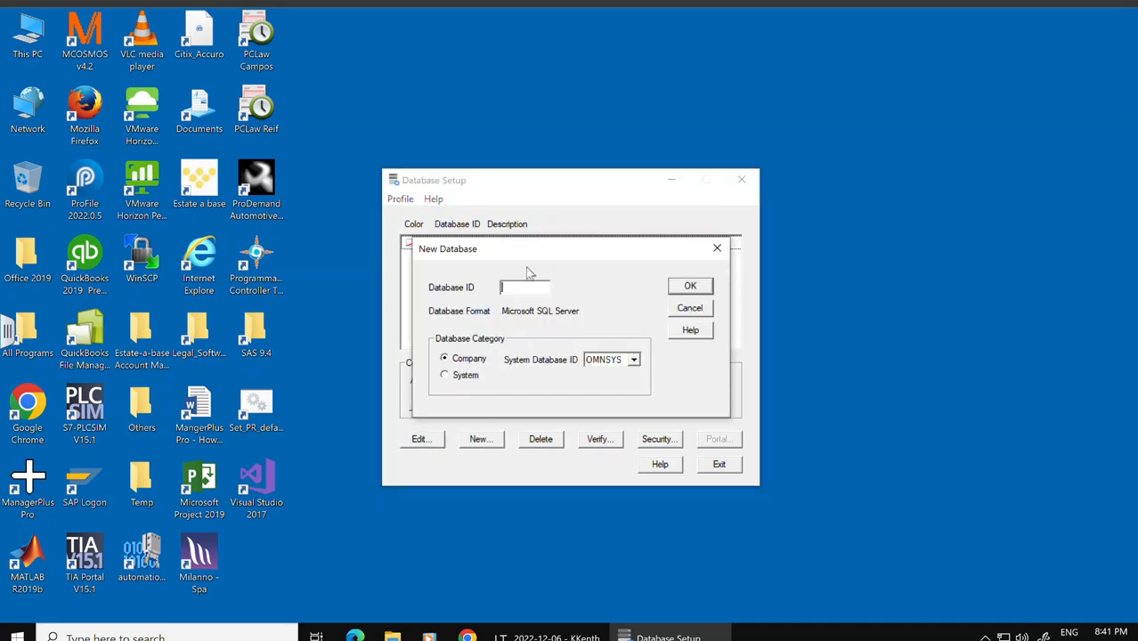
text(OMNDAT)
click(706, 290)
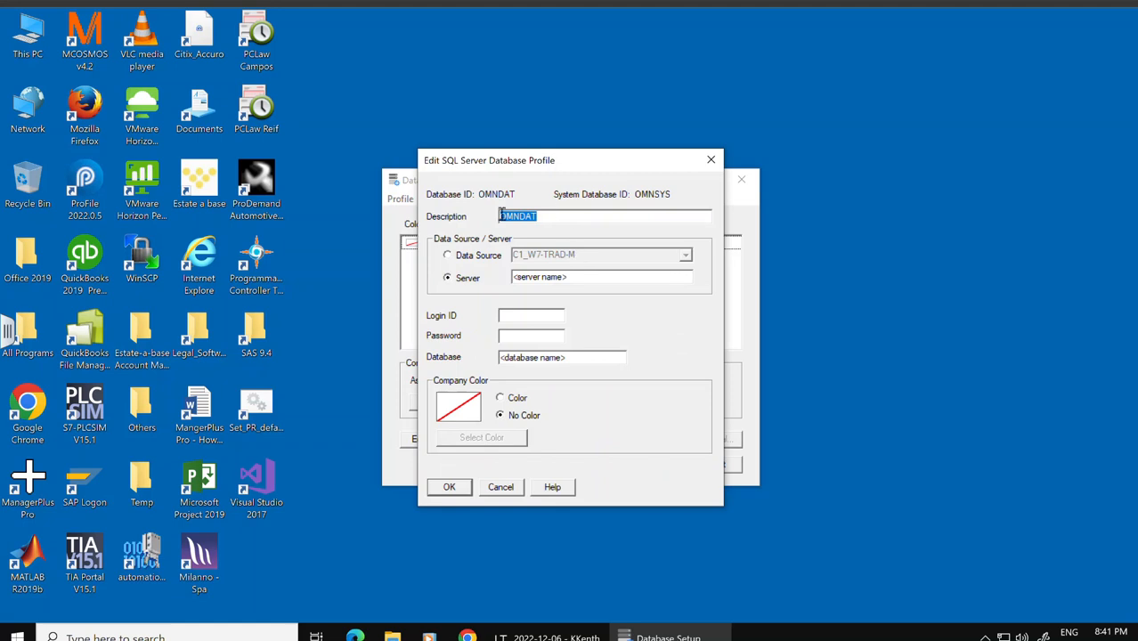
Step: Set the OMNDAT profile's description to Omni Electrical Ltd
drag(552, 220, 477, 222)
text(OMni E)
key(BackSpace)
key(BackSpace)
key(BackSpace)
key(BackSpace)
key(BackSpace)
key(BackSpace)
text(Omni Electrical E)
key(BackSpace)
text(Ltd)
Step: Set the OMNDAT profile's server to CLASSAPPS-42\ACCPAC2019, login ID sa, the account password, and database OMNDAT
drag(595, 274, 451, 256)
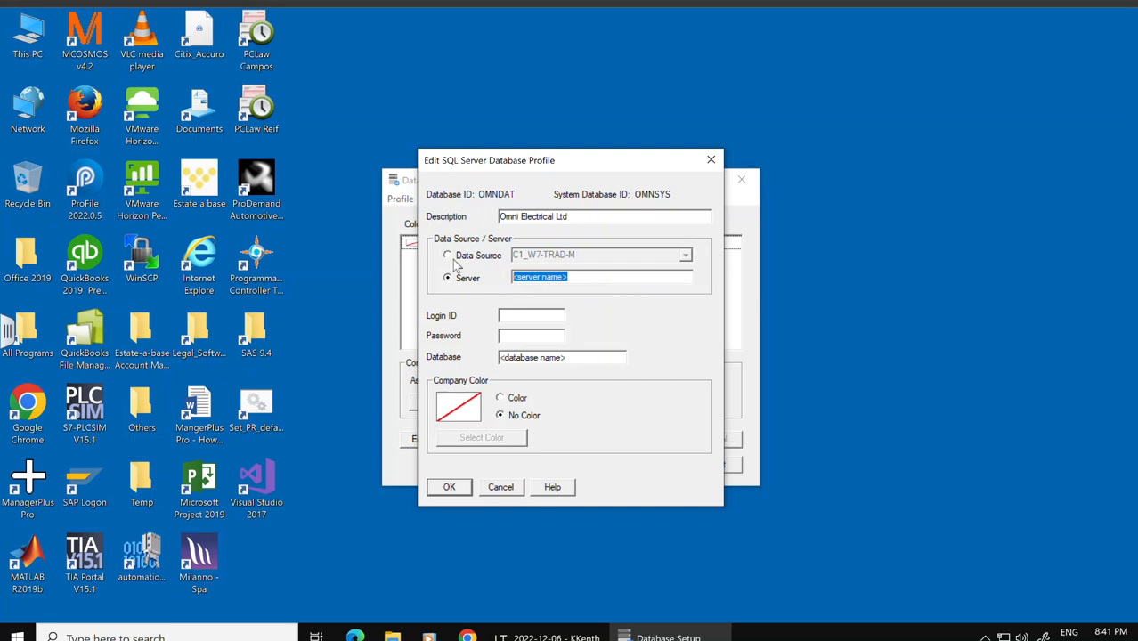
text(CLASSAPPS-42\ACCPAC2019)
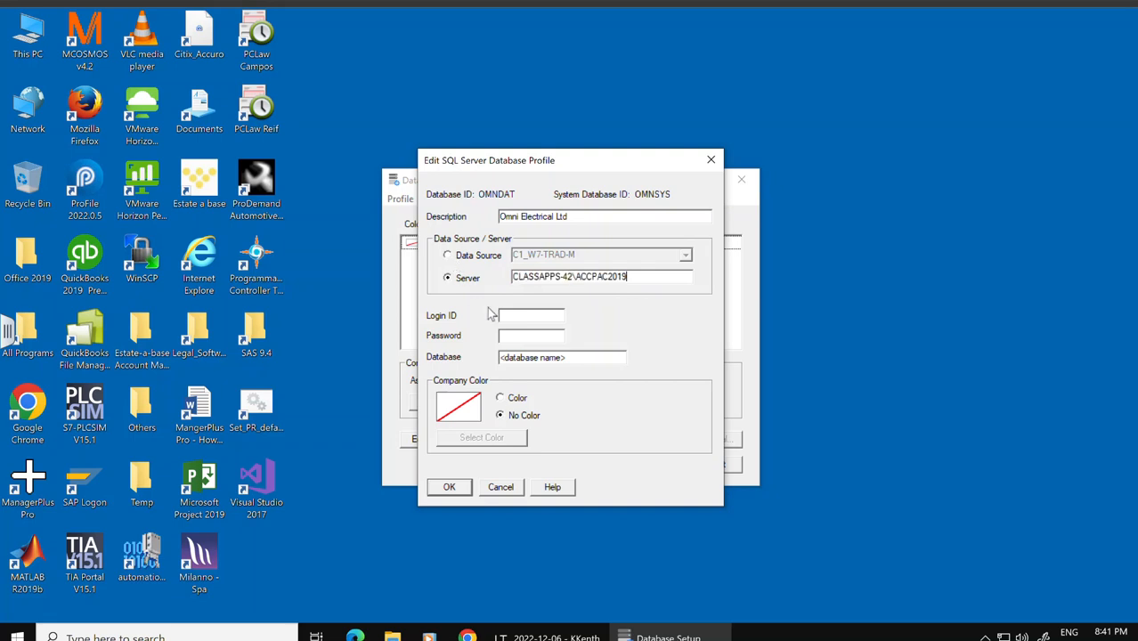
text(sa)
click(525, 335)
text(*********)
key(Tab)
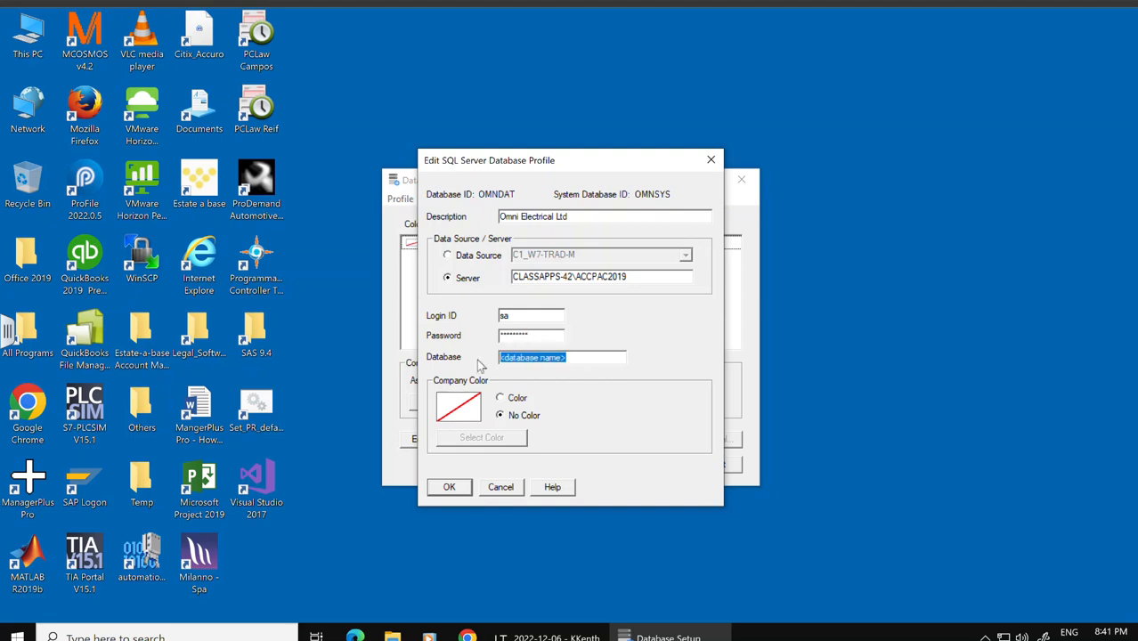
text(OMND)
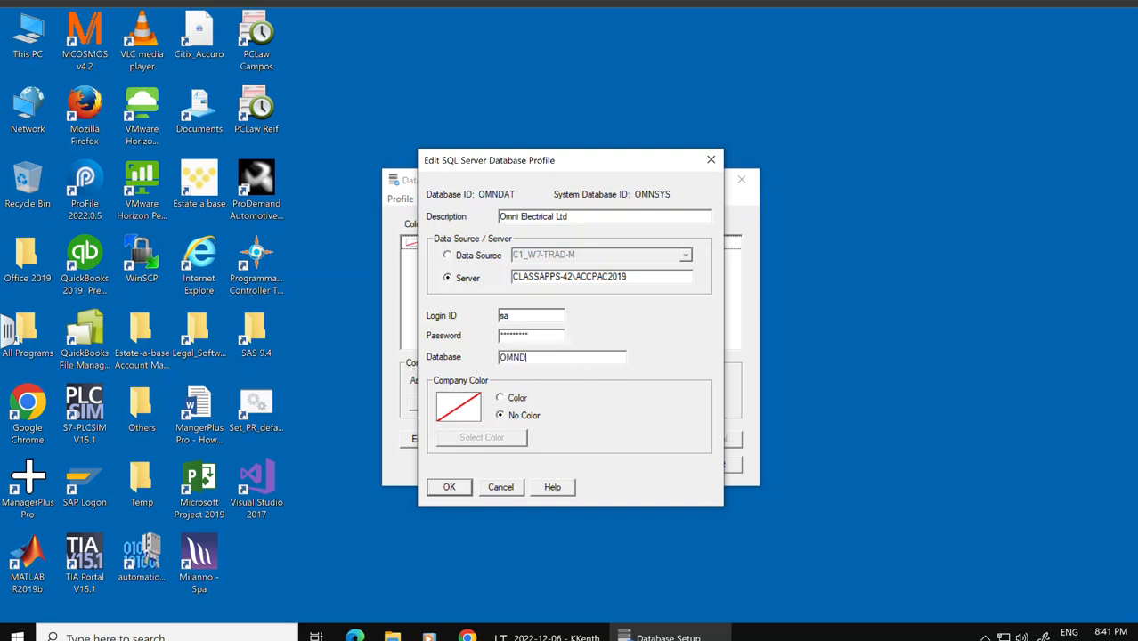
text(AT)
click(448, 489)
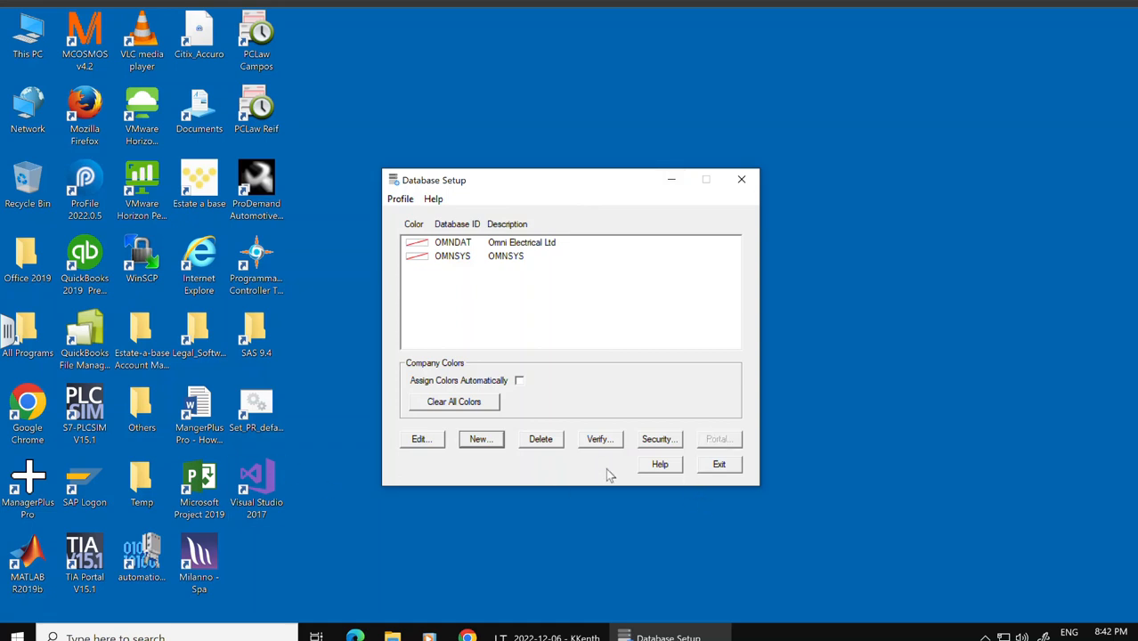
Step: Exit Database Setup and browse the home drive's ACCT238 folder down to the OMNSYS-Lesson1 data files
click(719, 467)
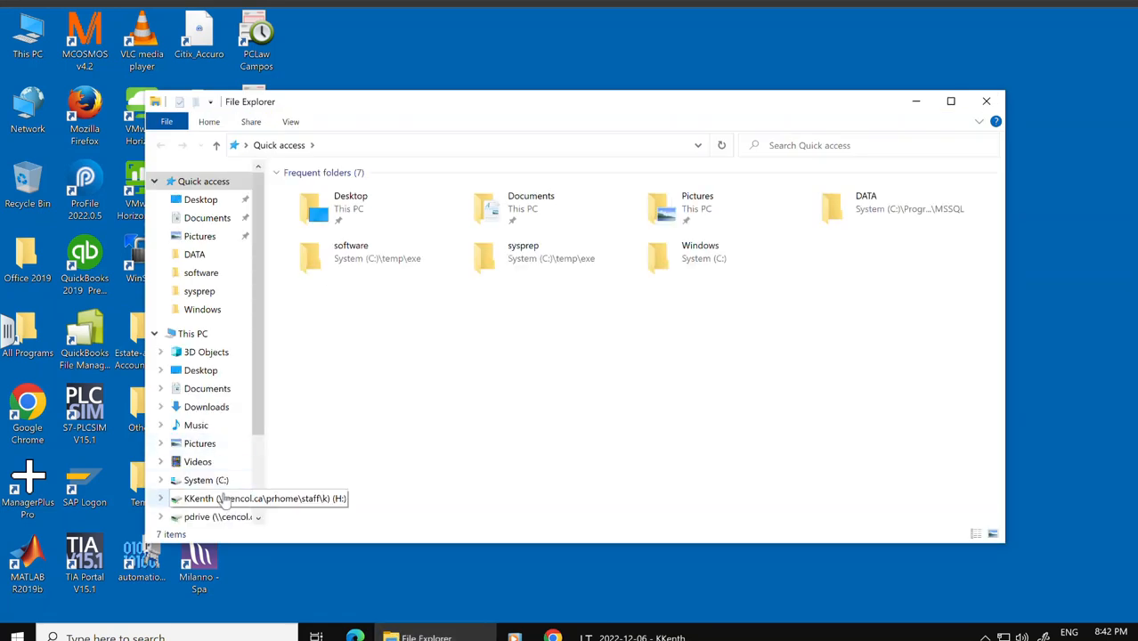
click(225, 499)
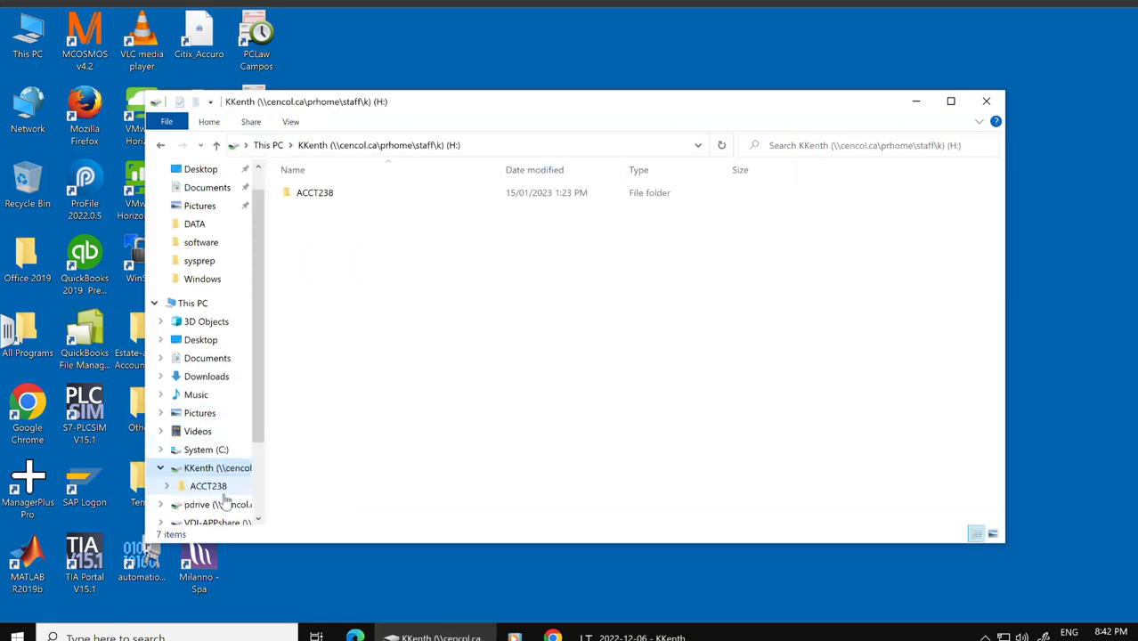
double_click(313, 193)
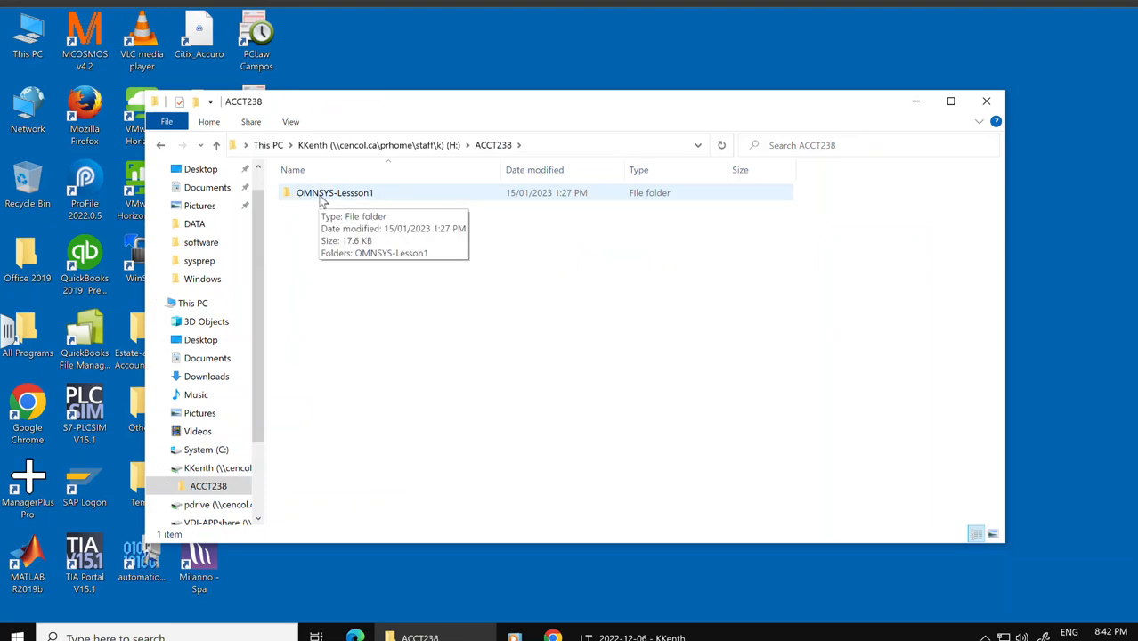
double_click(323, 196)
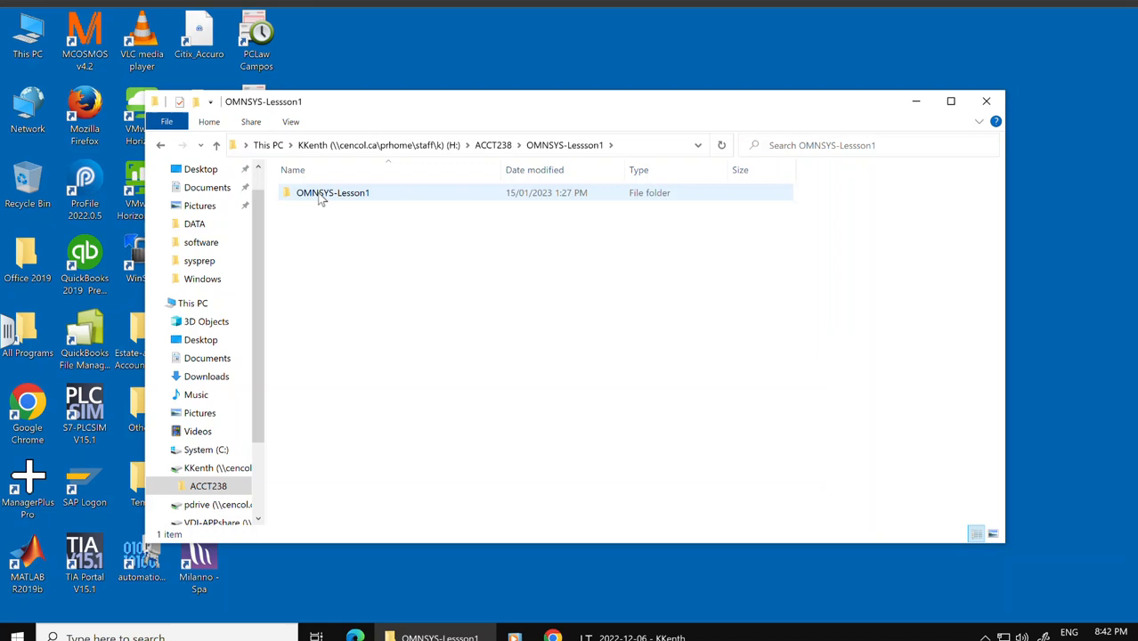
double_click(320, 195)
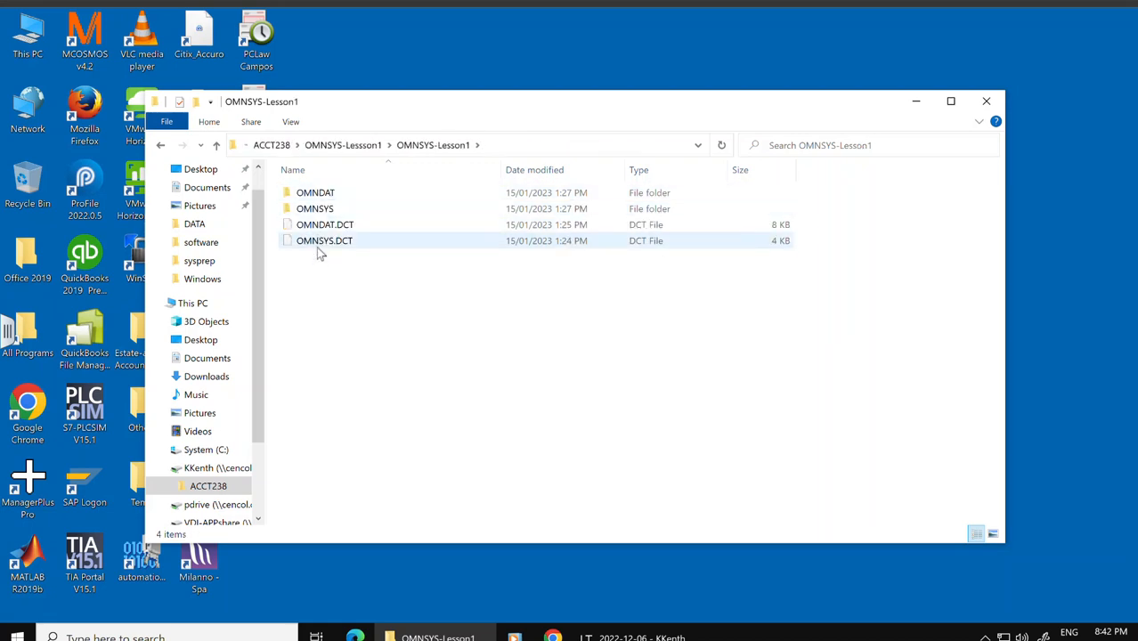
click(160, 145)
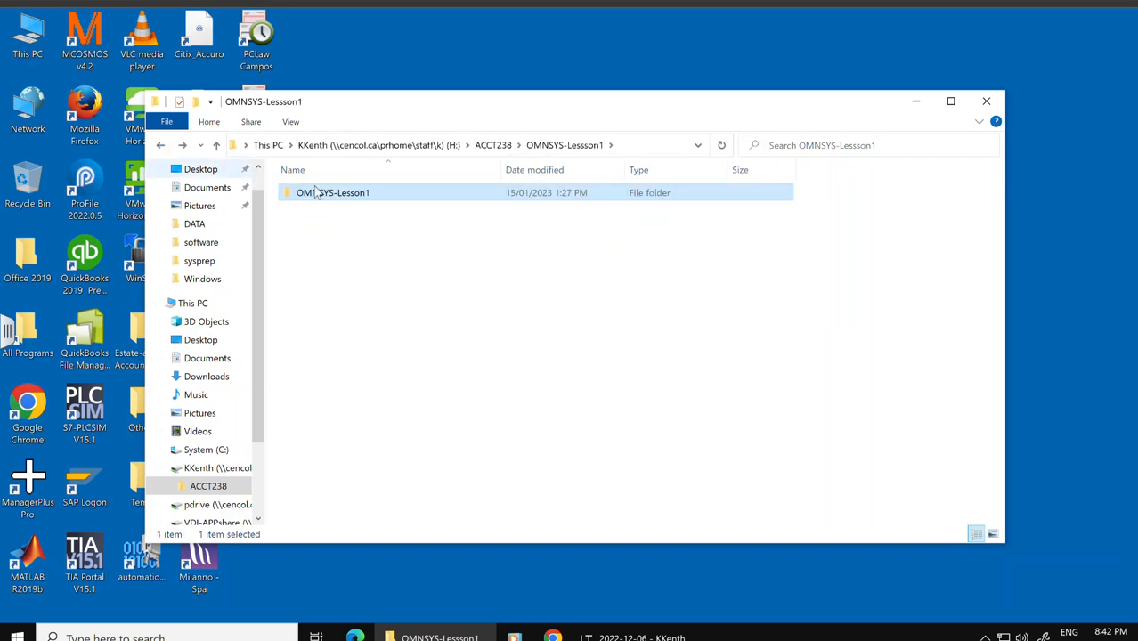
Step: Copy the OMNSYS-Lesson1 folder onto the desktop and open the copy to check its contents
right_click(325, 191)
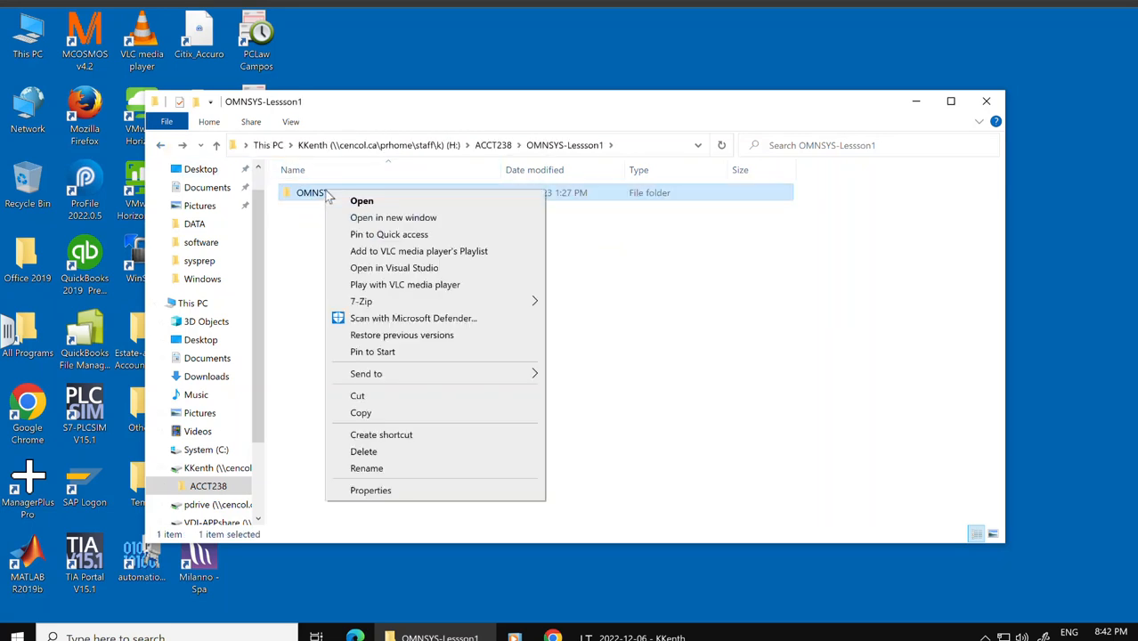
click(374, 413)
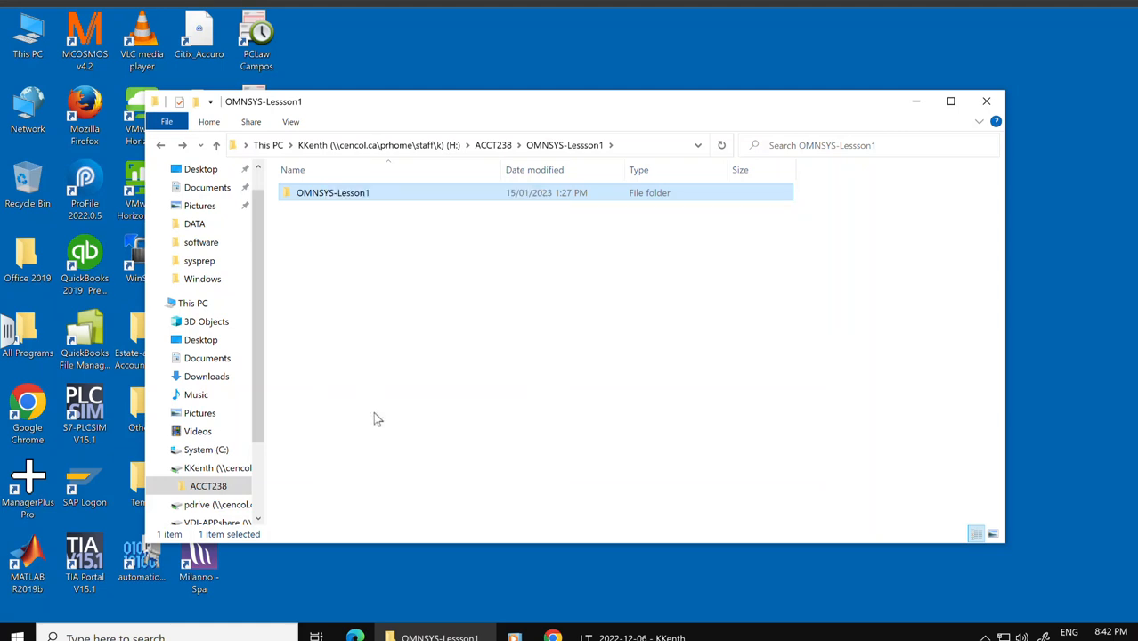
click(915, 105)
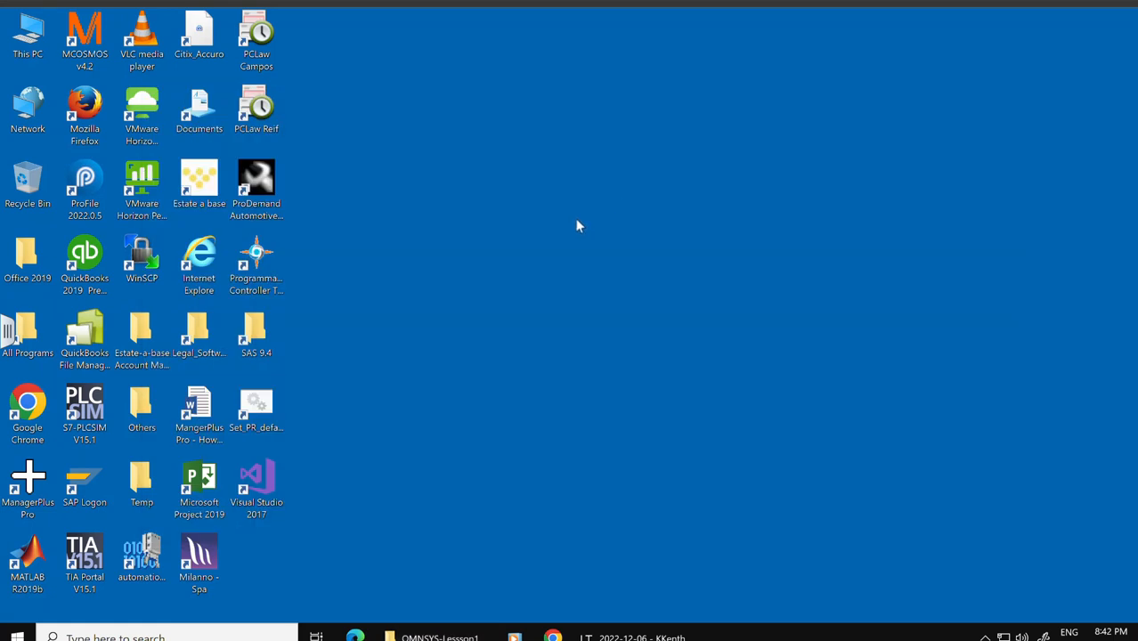
right_click(562, 204)
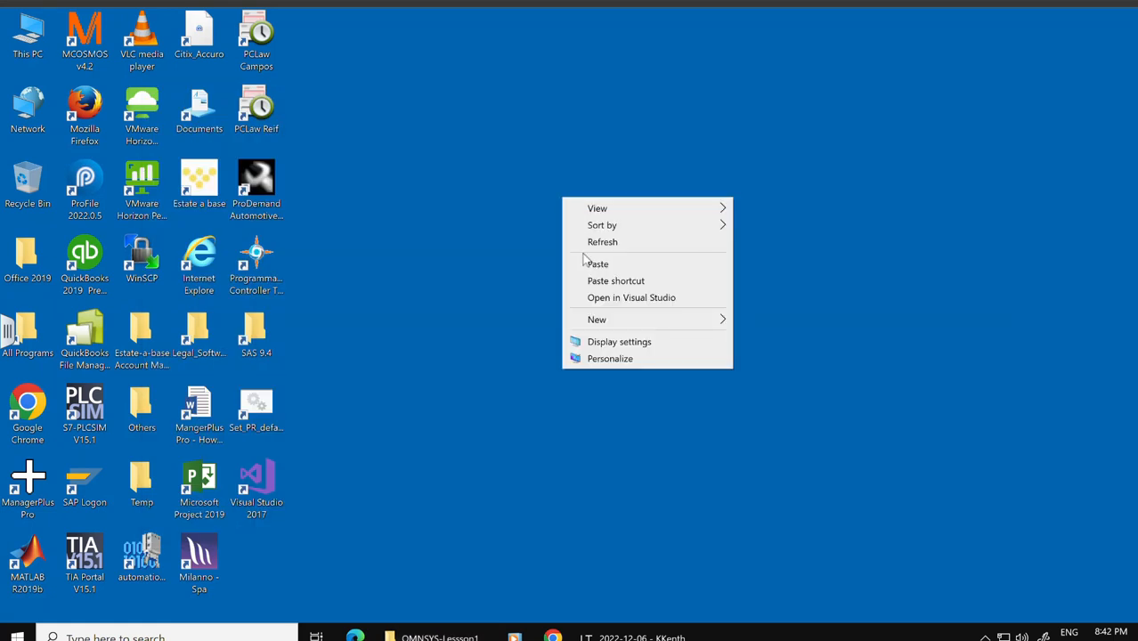
click(599, 265)
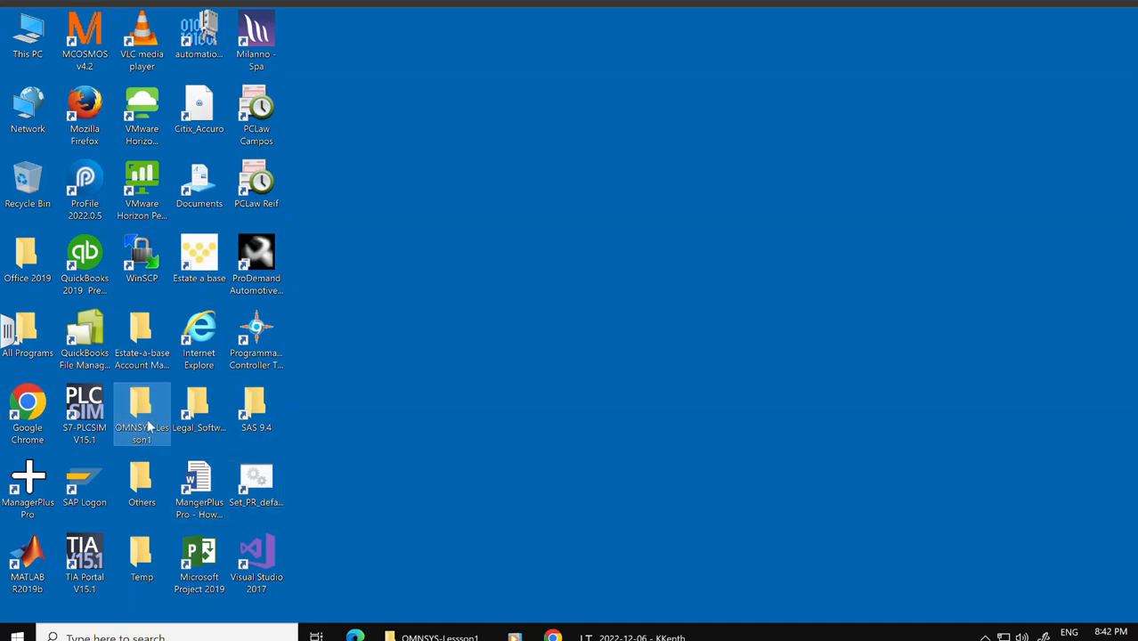
mouse_move(147, 426)
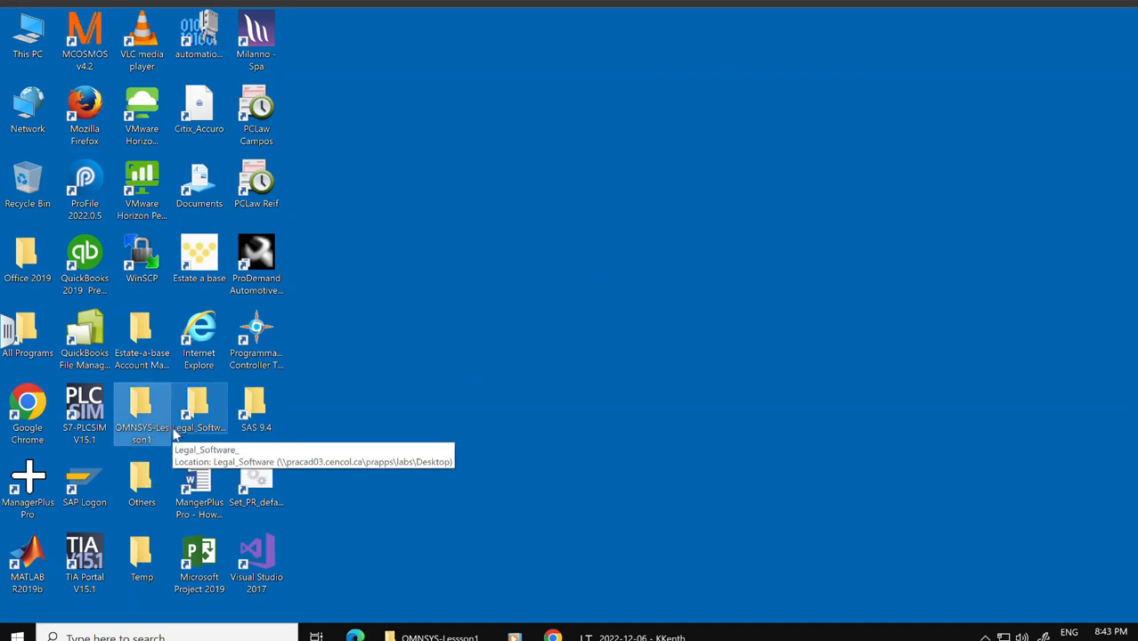
double_click(157, 411)
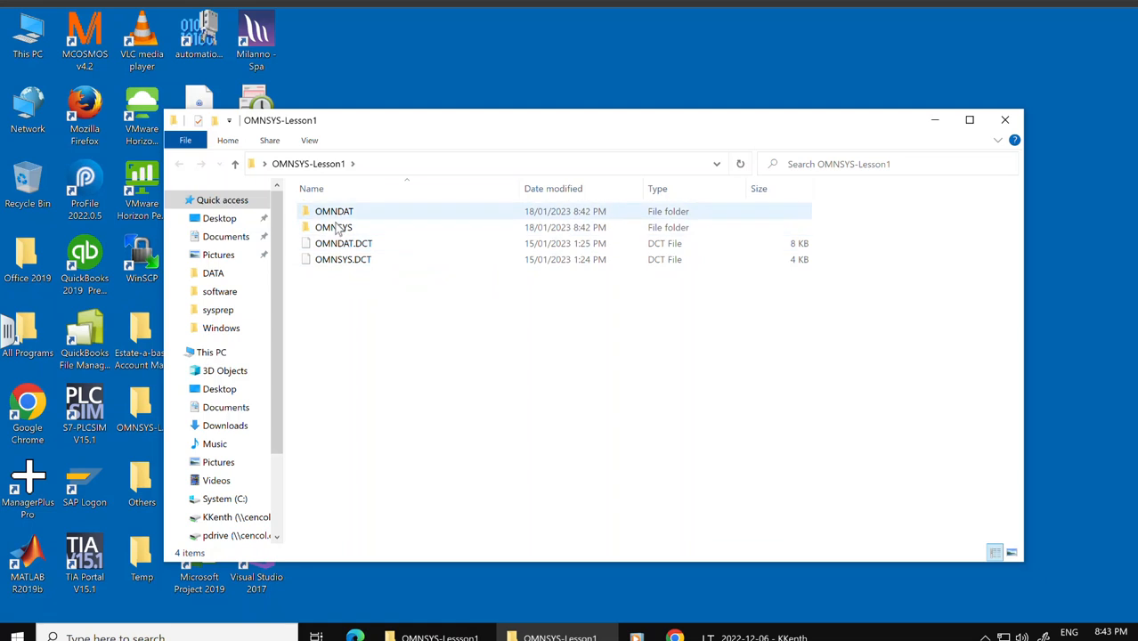
click(1007, 121)
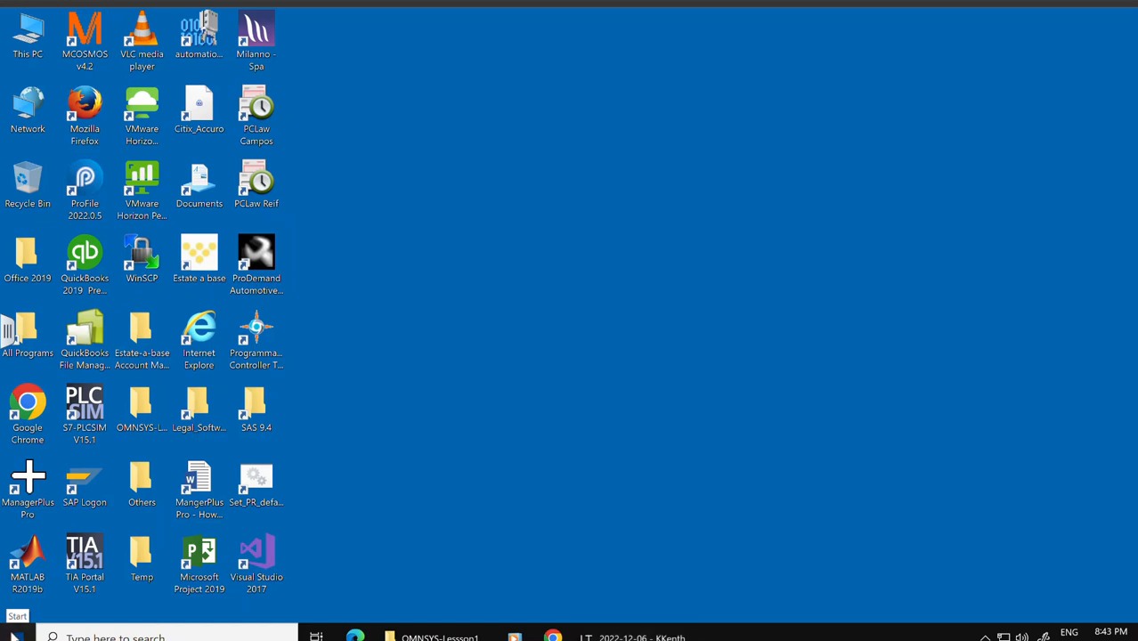
Step: Launch Sage Database Load and sign in as ADMIN with the account password
click(14, 636)
scroll(110, 475, down, 5)
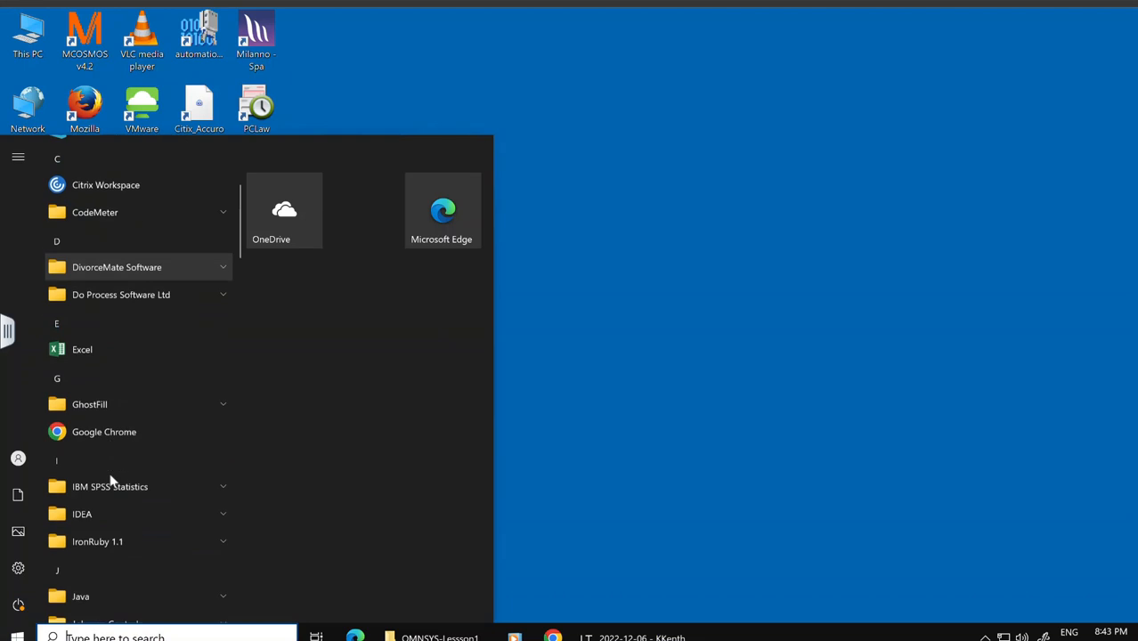
scroll(110, 475, down, 5)
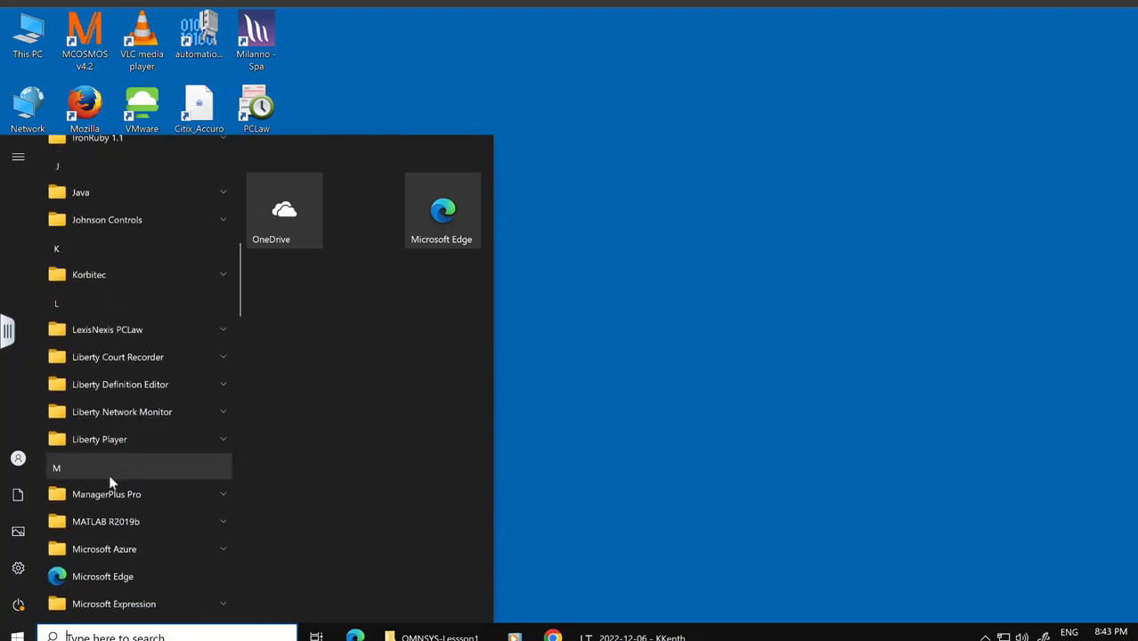
scroll(109, 481, down, 6)
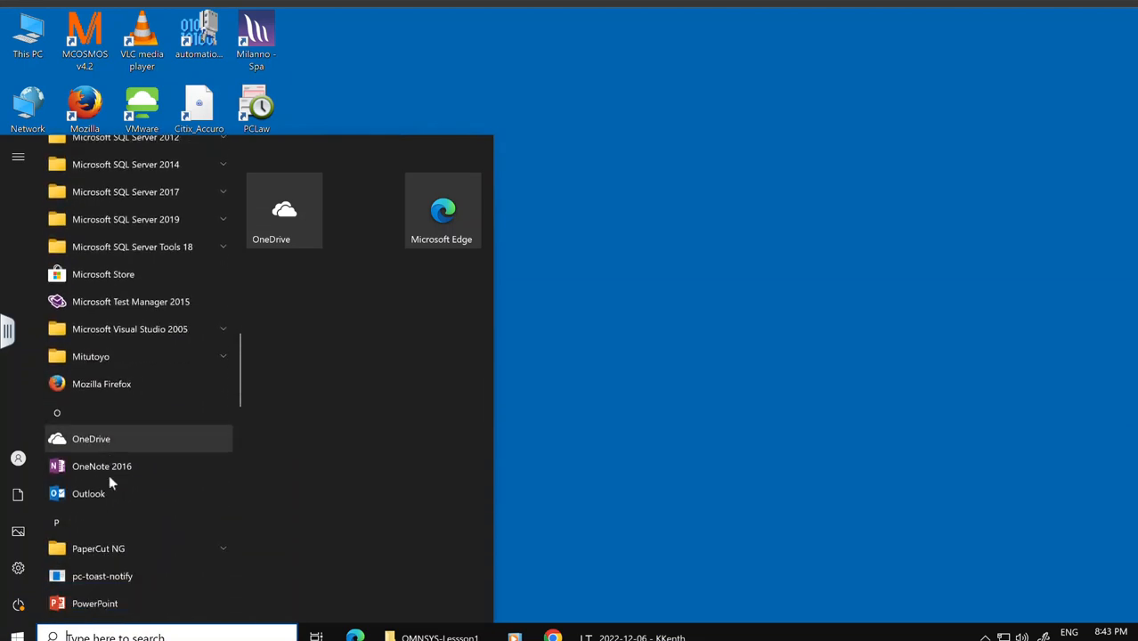
scroll(109, 475, down, 3)
click(81, 504)
scroll(129, 516, down, 2)
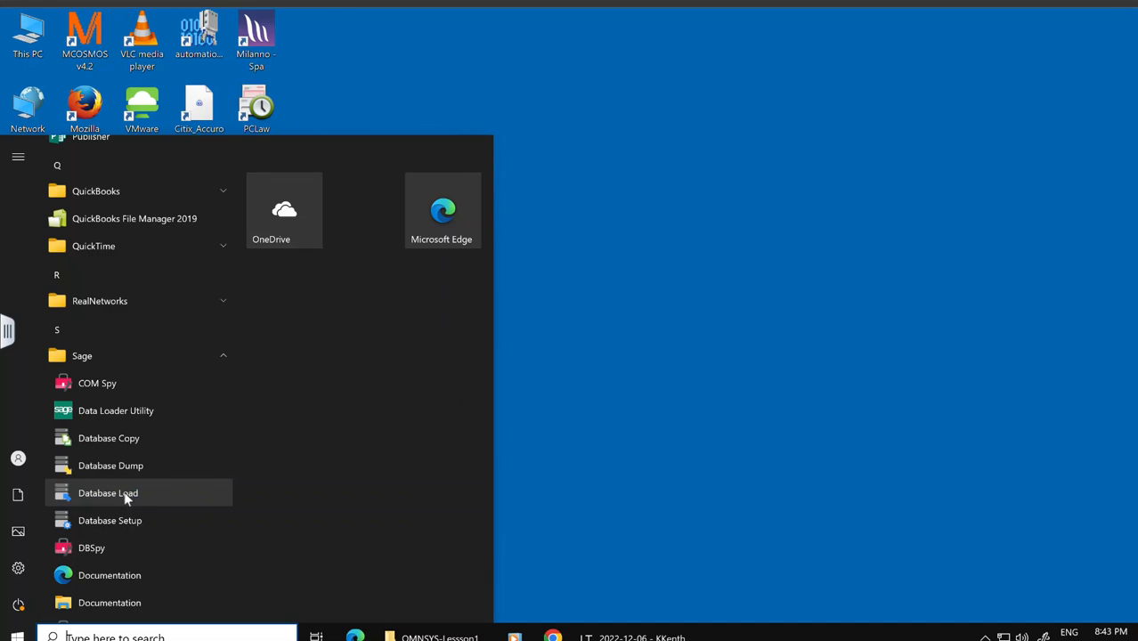
click(126, 498)
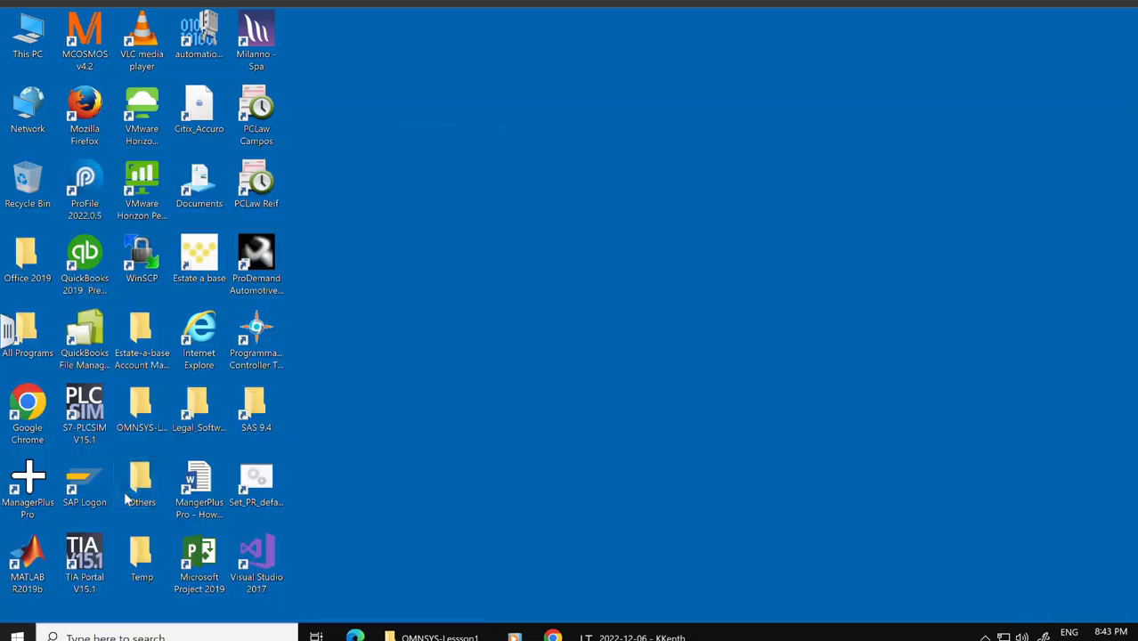
click(580, 371)
text(*****)
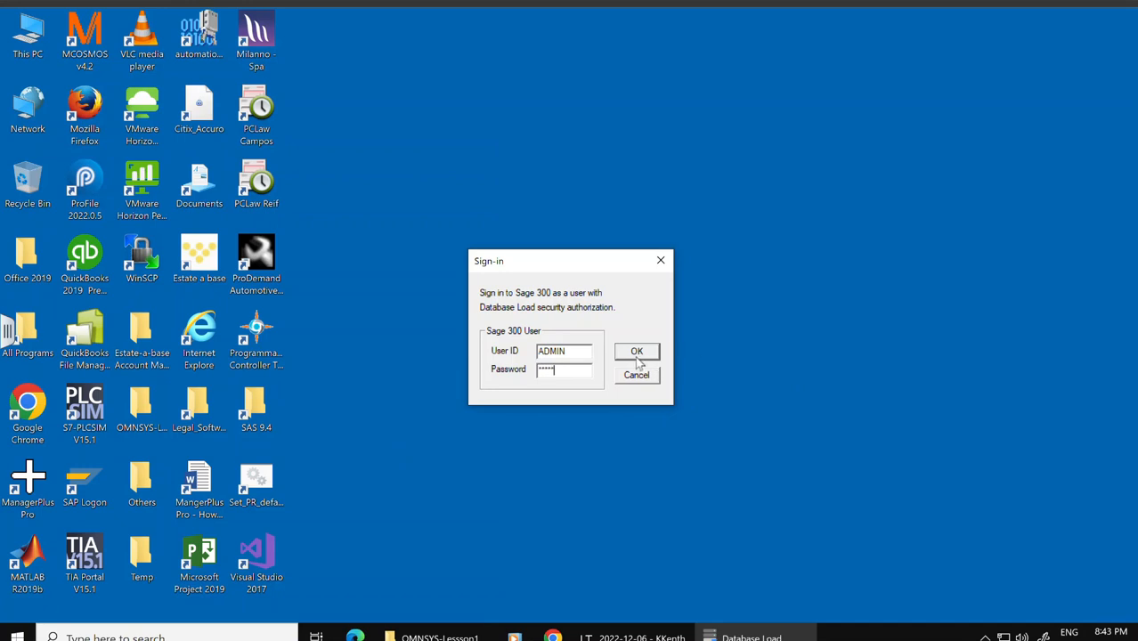
click(637, 355)
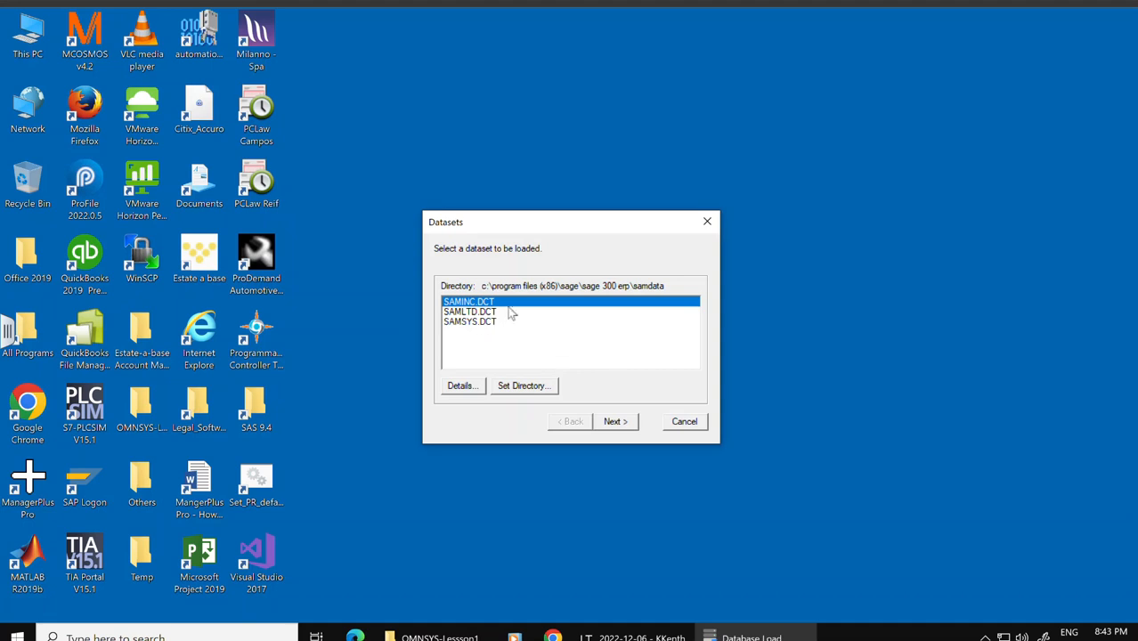
Step: Set the dataset directory to the OMNSYS-Lesson1 folder on the desktop
click(533, 387)
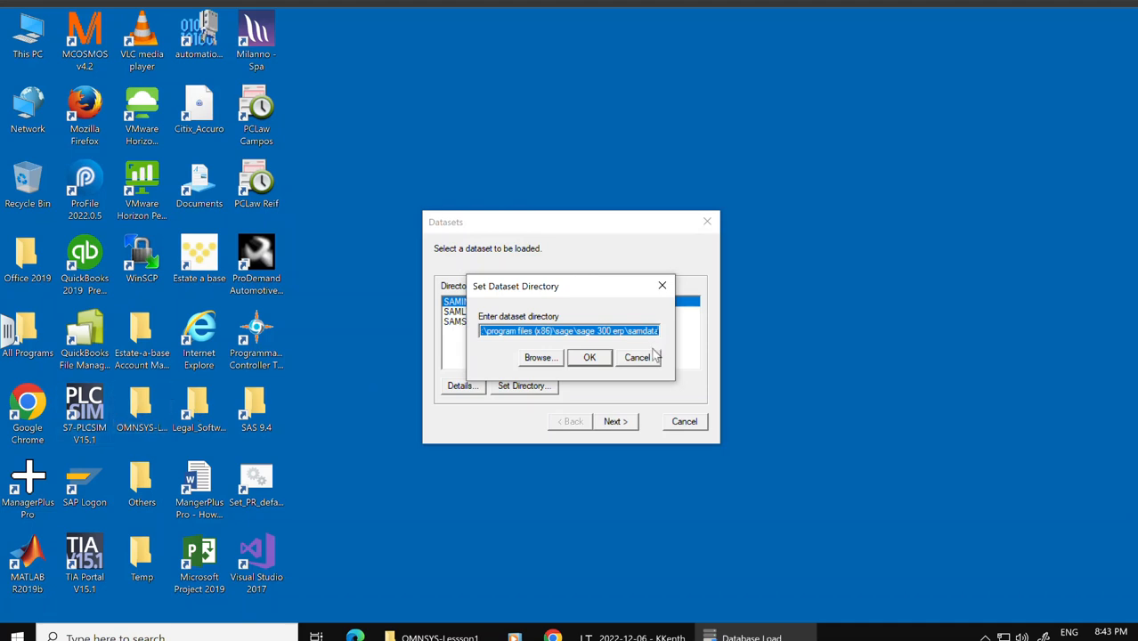
click(541, 357)
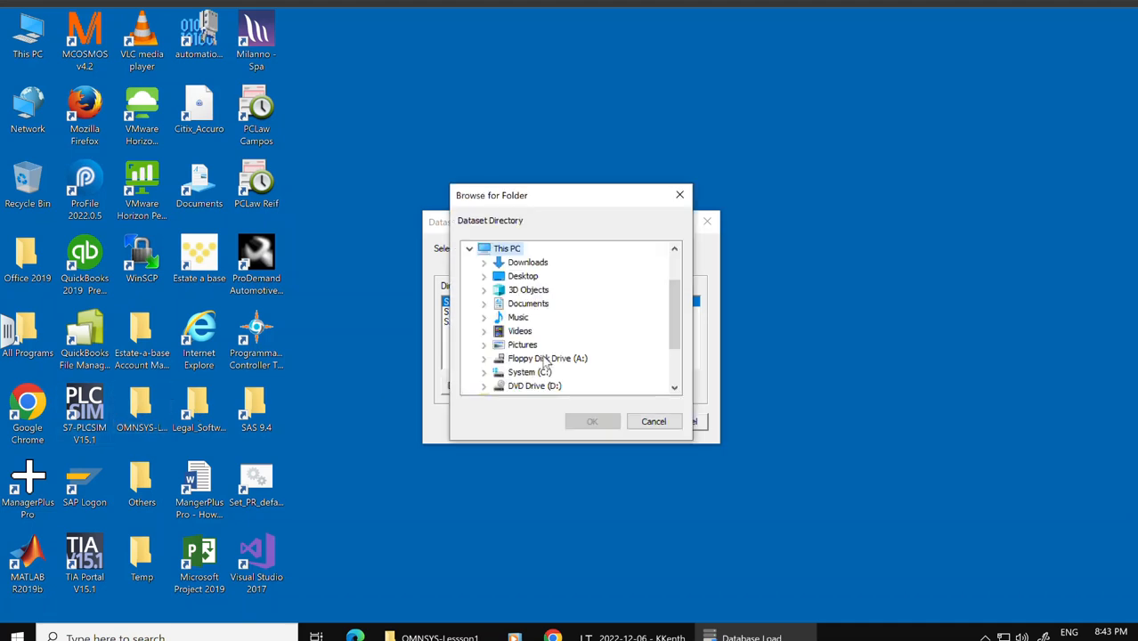
click(524, 276)
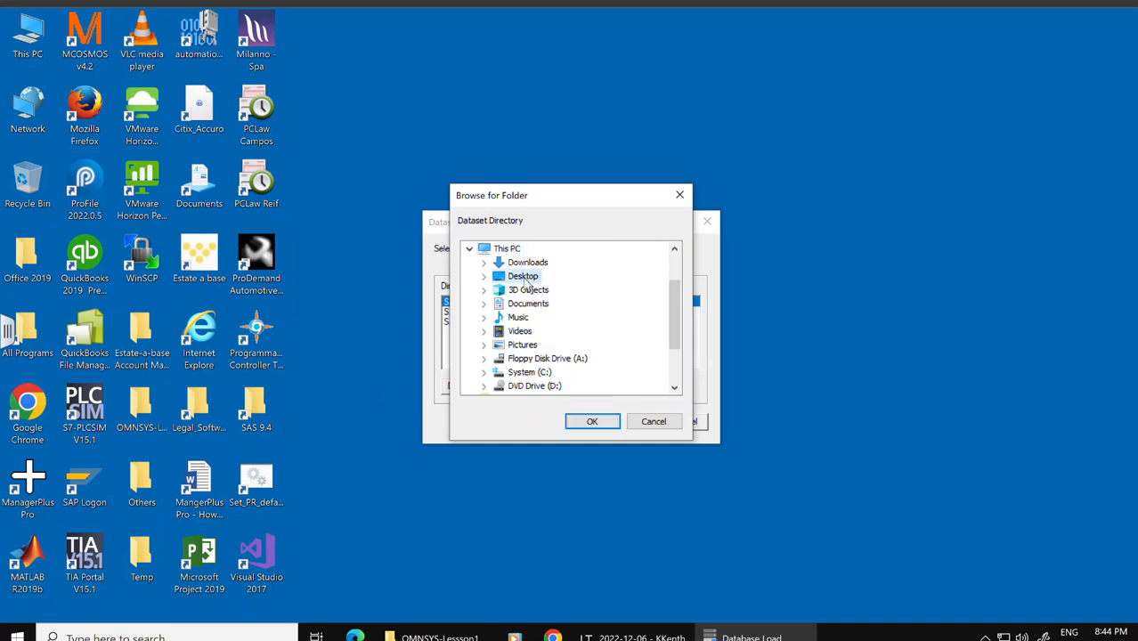
double_click(525, 277)
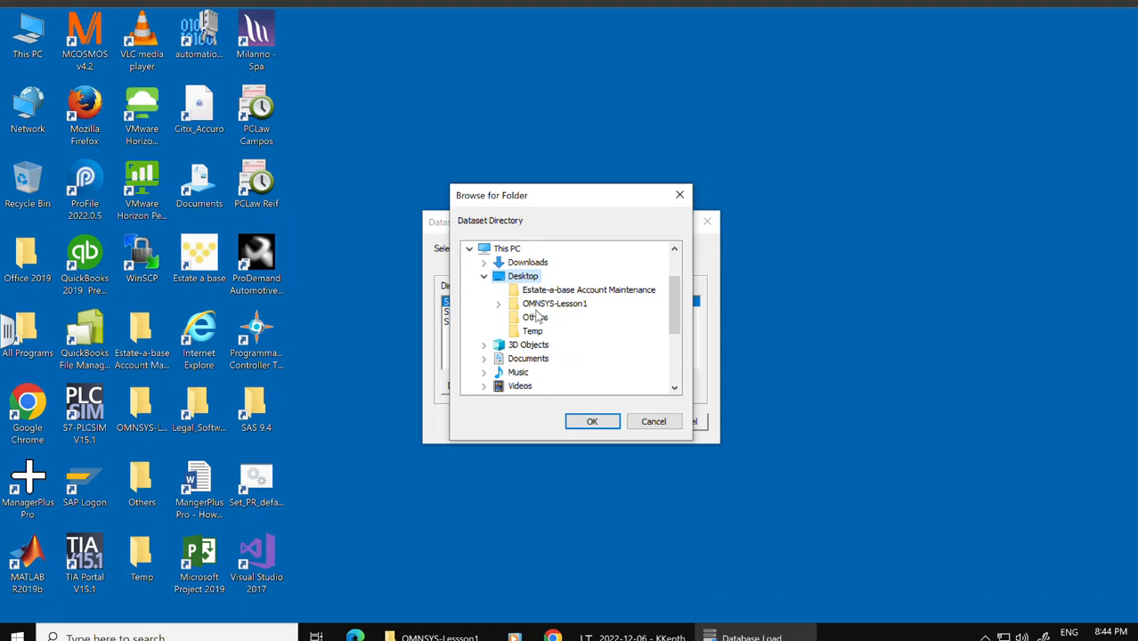
click(540, 306)
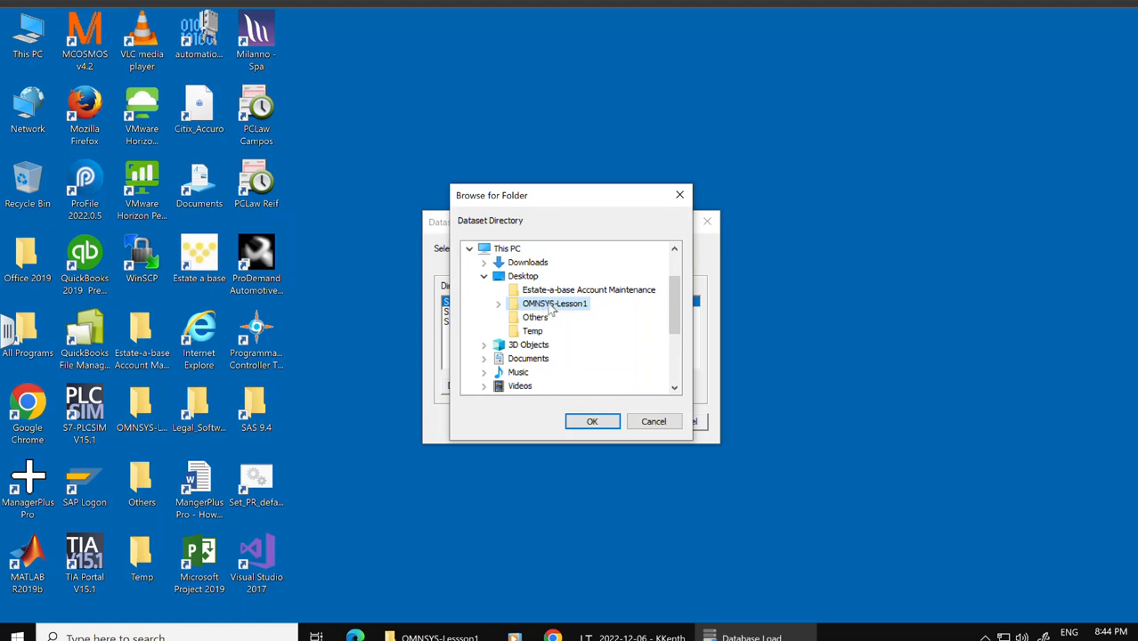
click(592, 423)
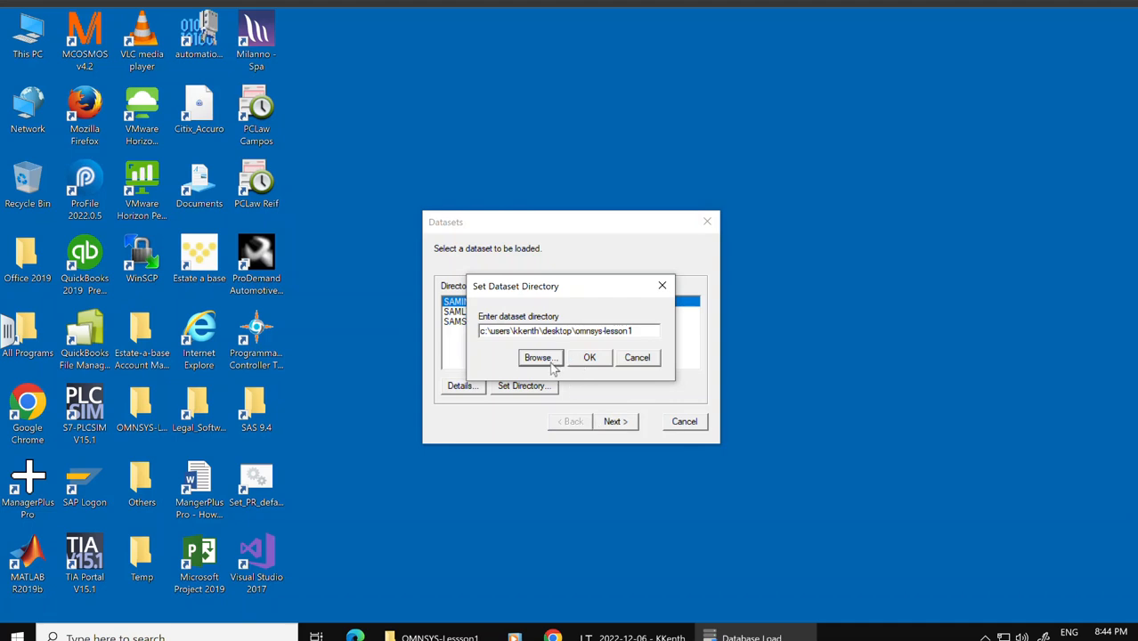
click(591, 360)
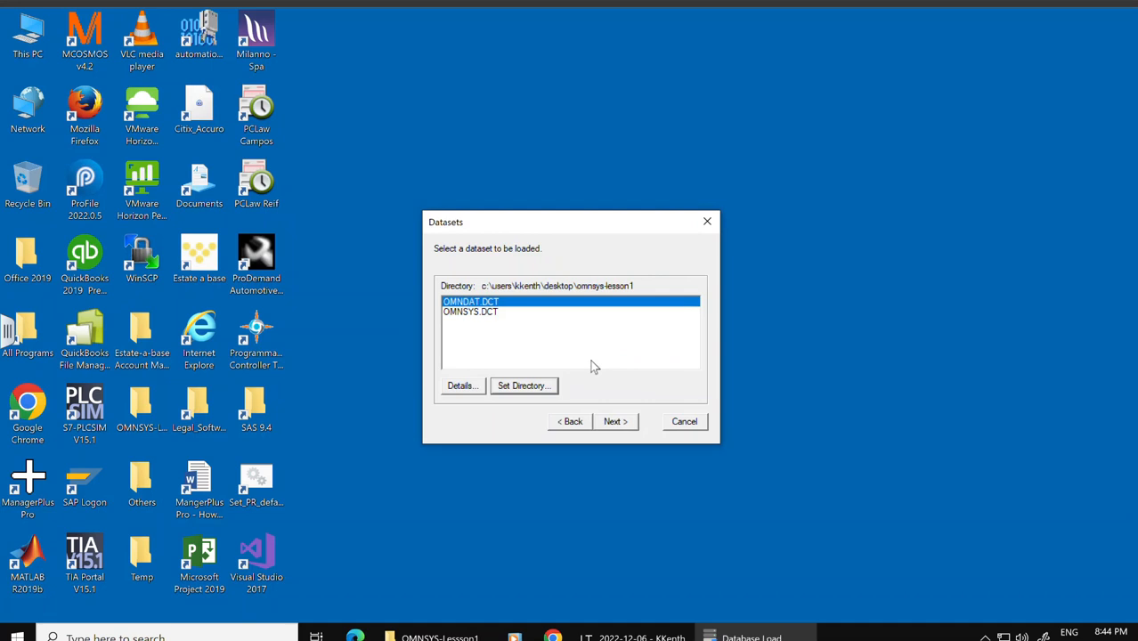
Step: Select the OMNSYS.DCT dataset and queue it to load into the OMNSYS database
click(477, 313)
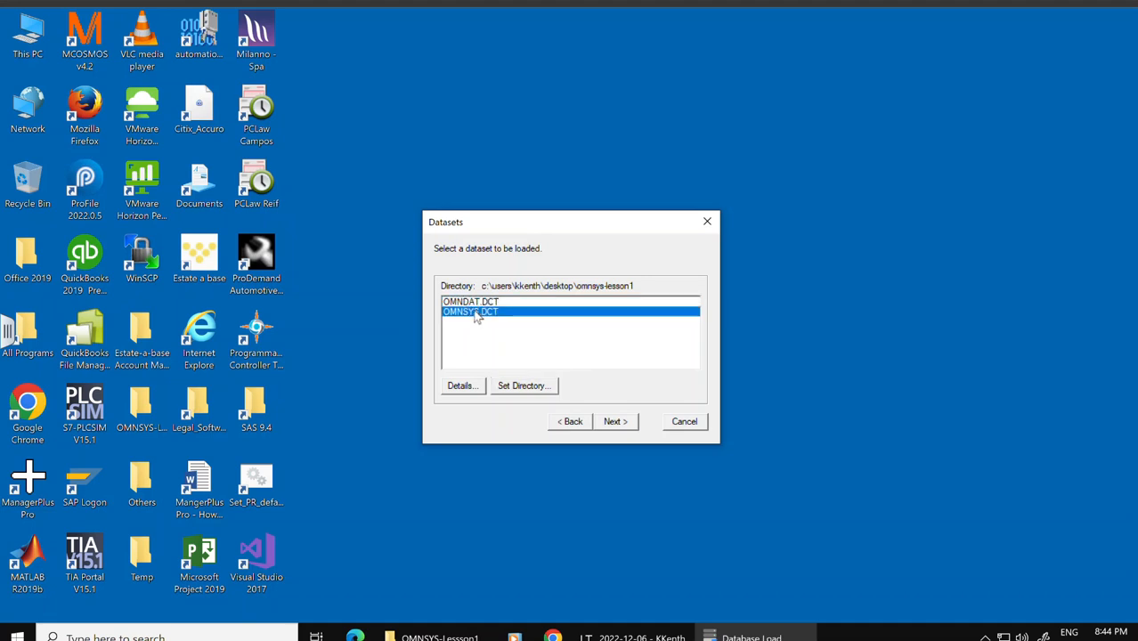
click(616, 424)
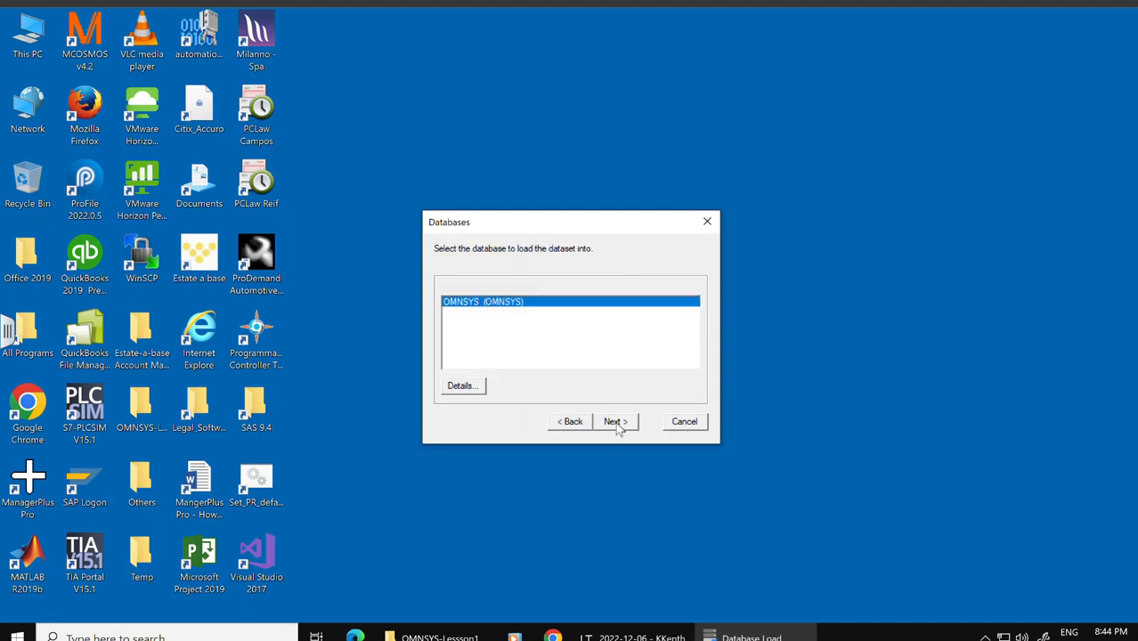
click(616, 423)
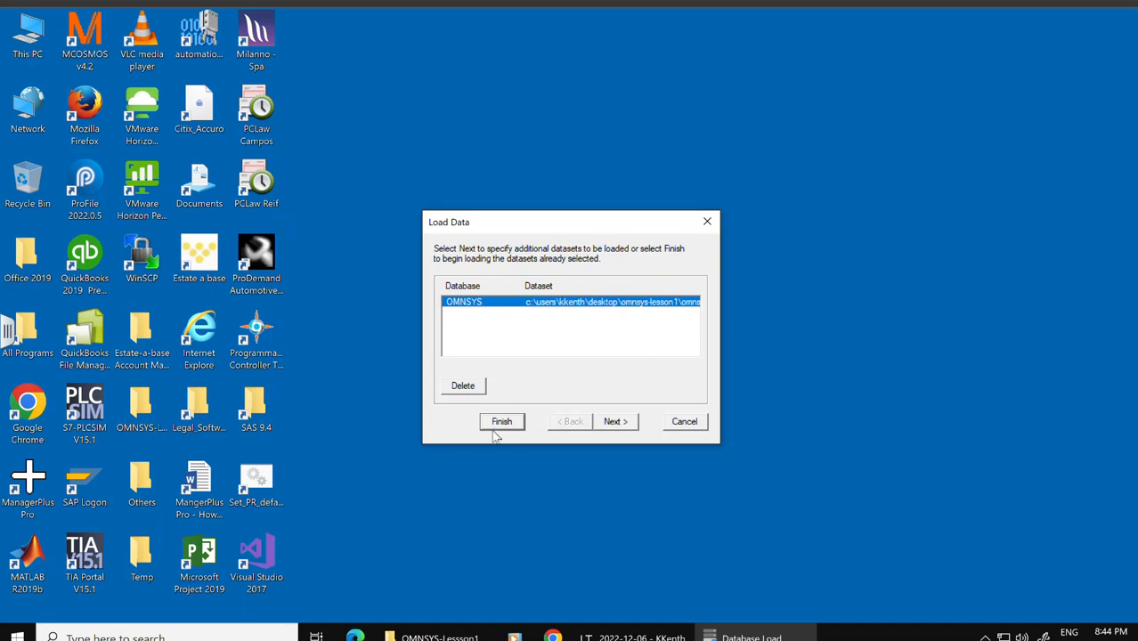
click(616, 424)
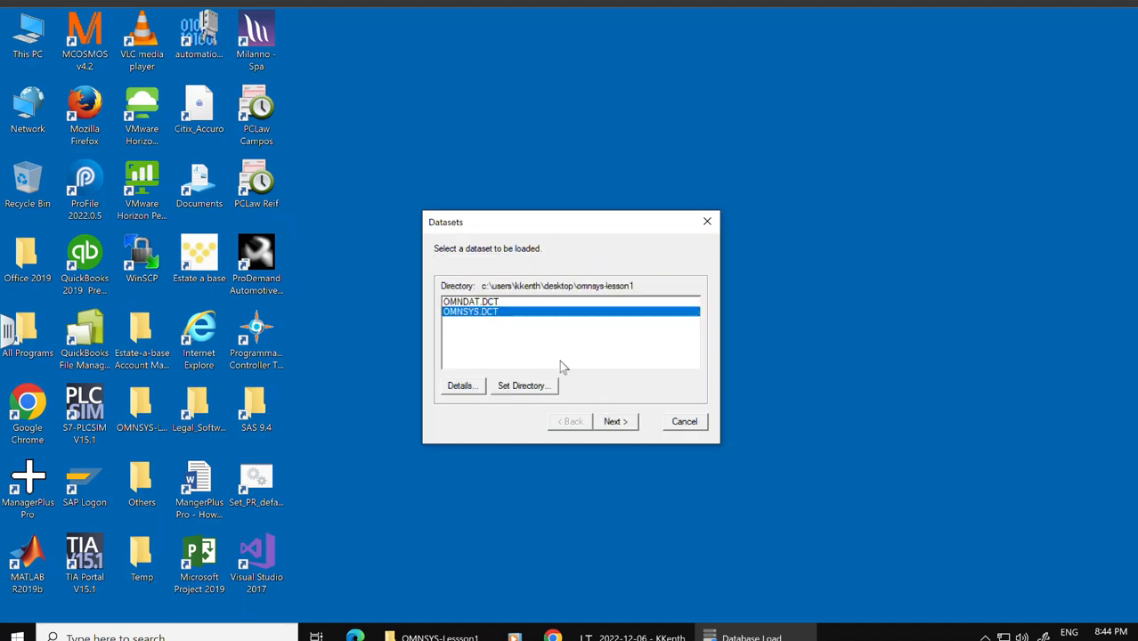
Step: Queue the OMNDAT.DCT dataset for the OMNDAT database, then finish loading both datasets and close the dialog
click(468, 303)
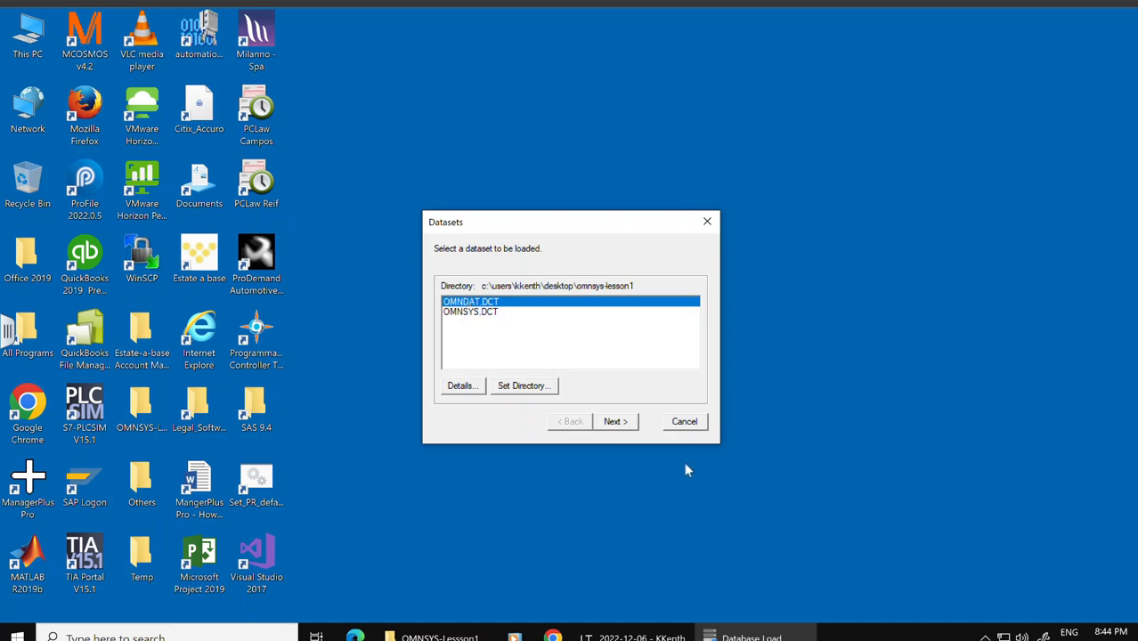
click(615, 423)
click(614, 424)
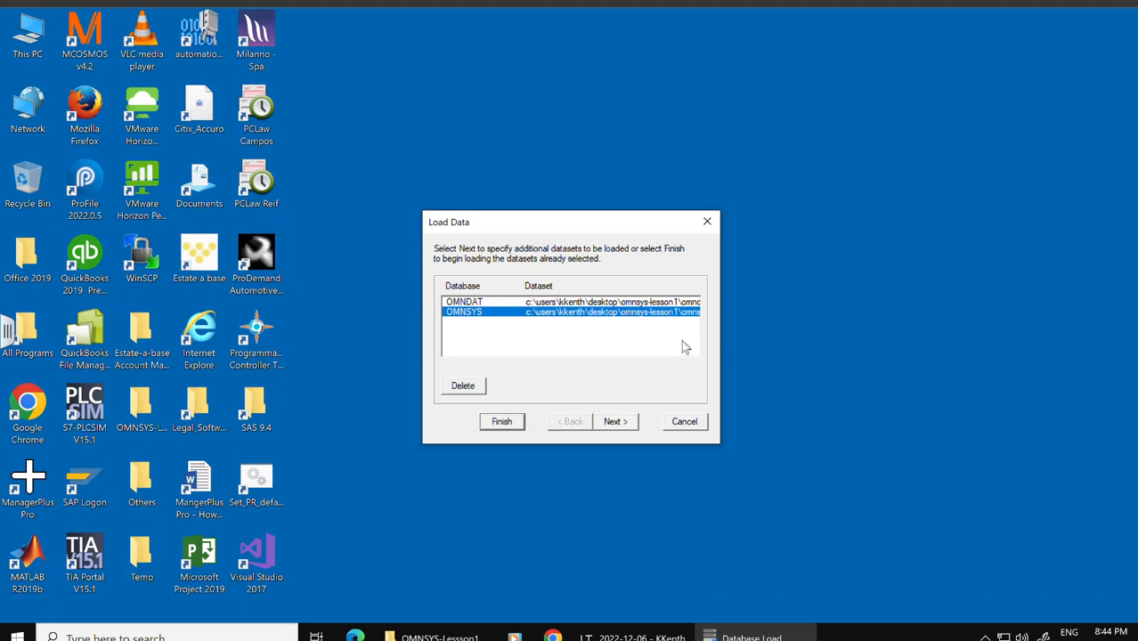
click(503, 423)
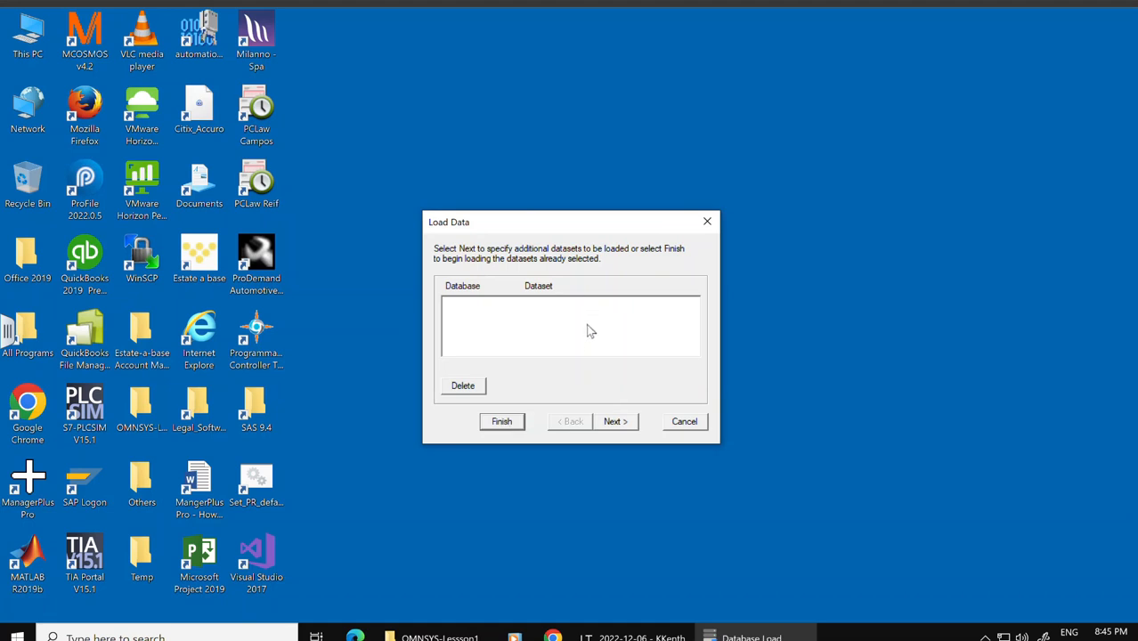
click(708, 224)
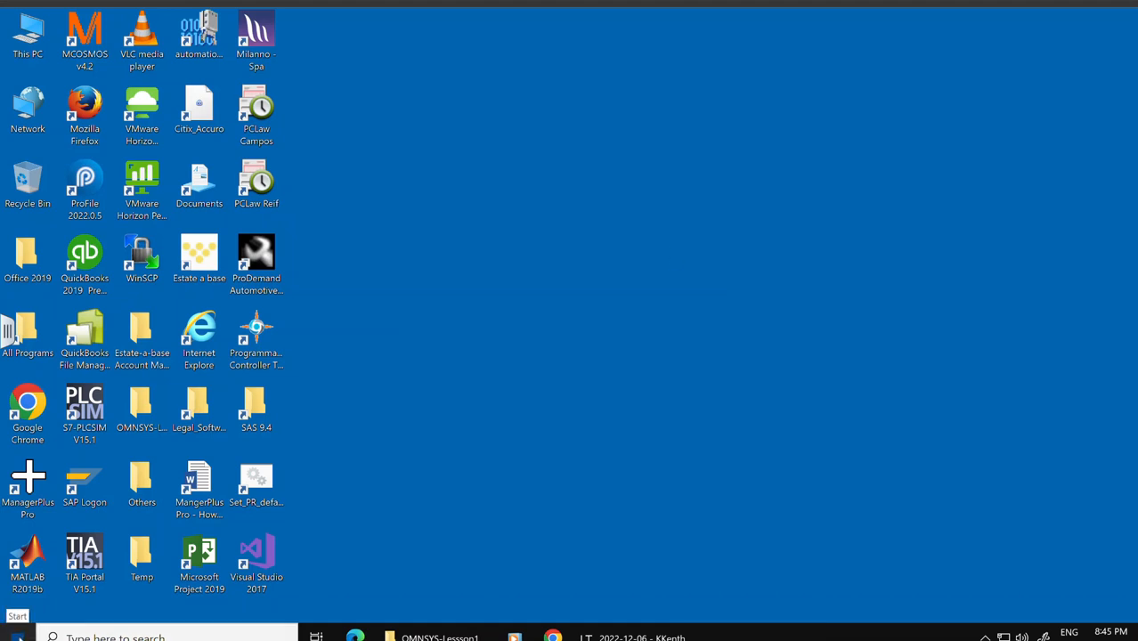
Step: Launch Sage 300 from the Sage folder in the Start menu and dismiss the applications warning
click(17, 634)
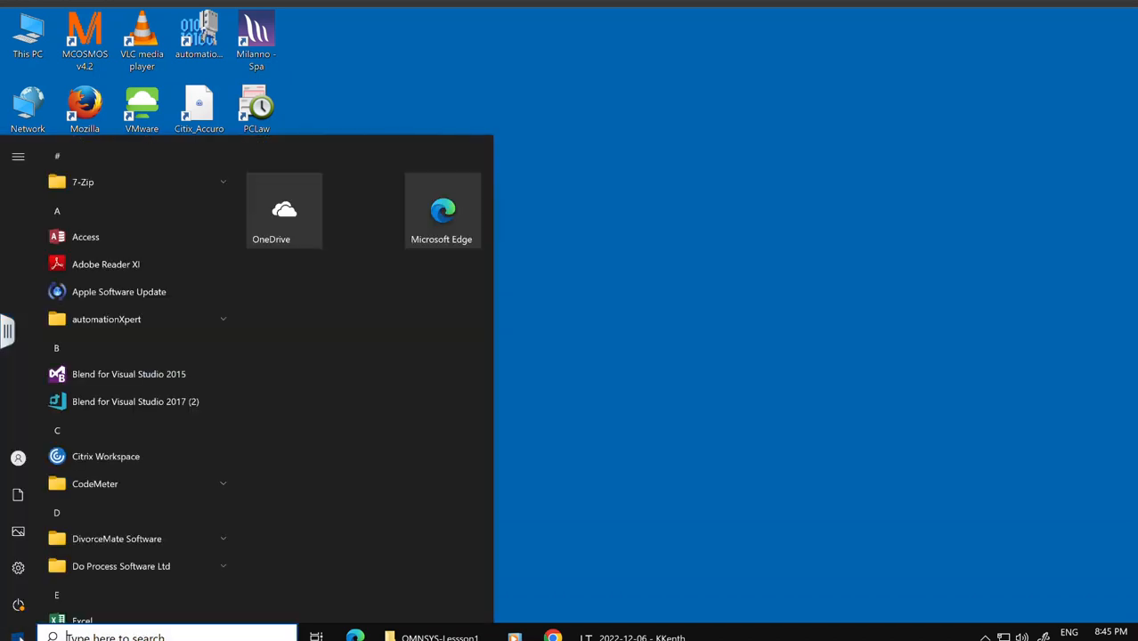
scroll(109, 527, down, 8)
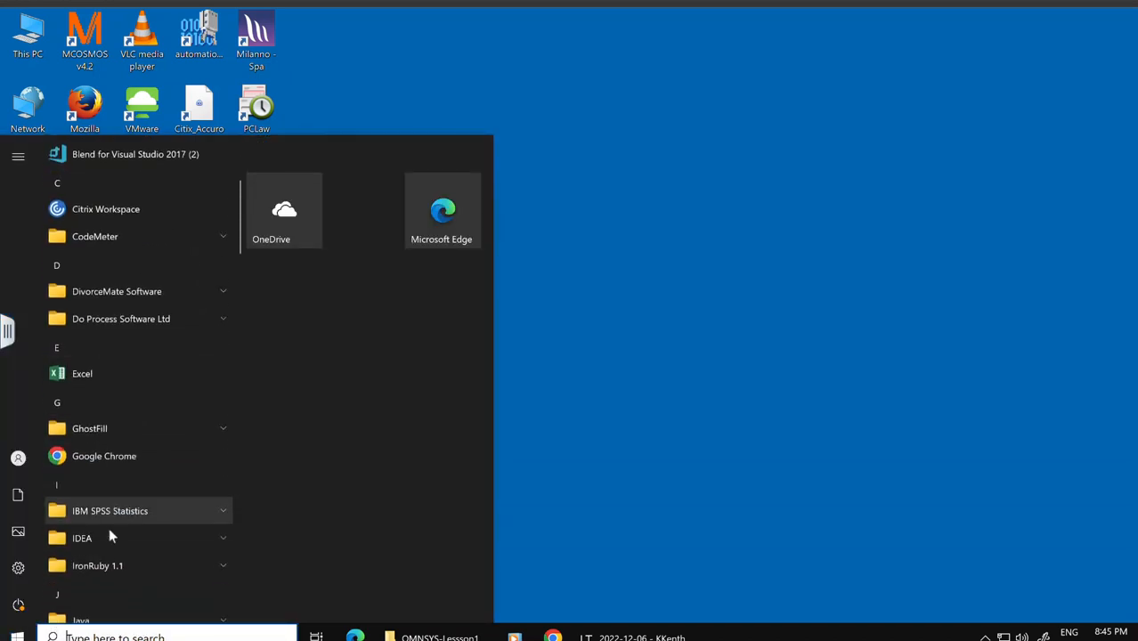
scroll(109, 535, down, 7)
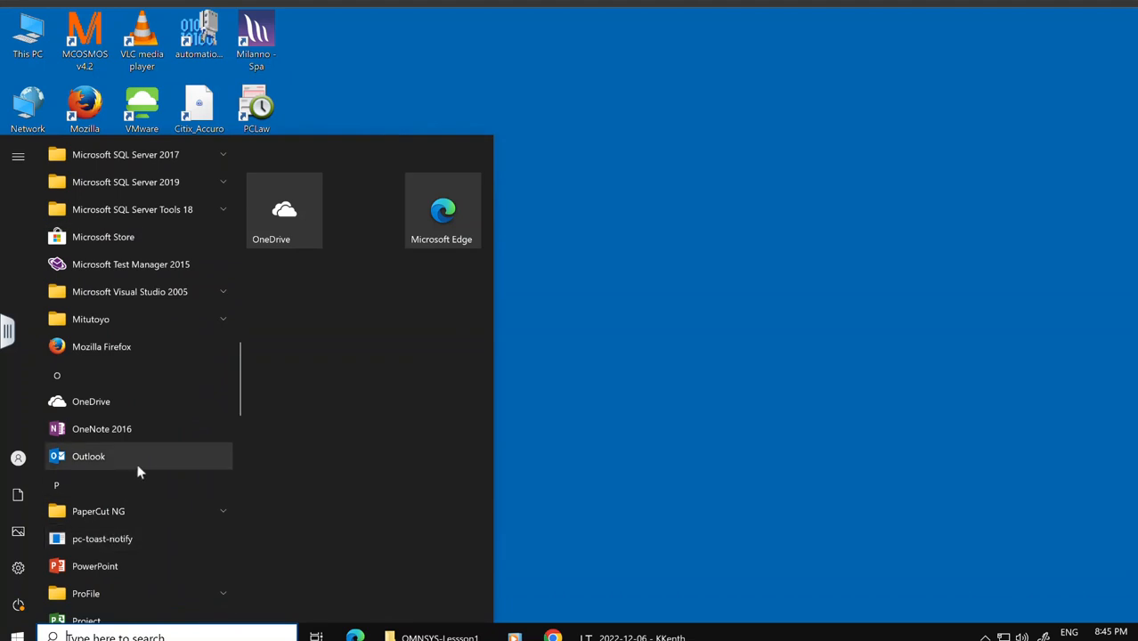
scroll(138, 472, down, 3)
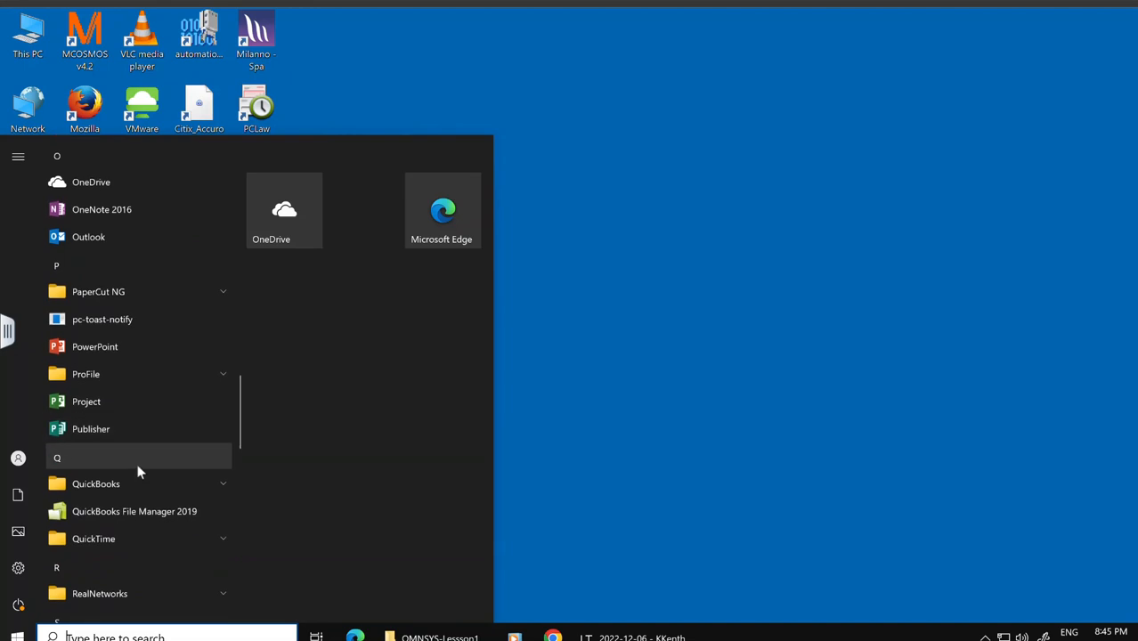
scroll(141, 436, down, 3)
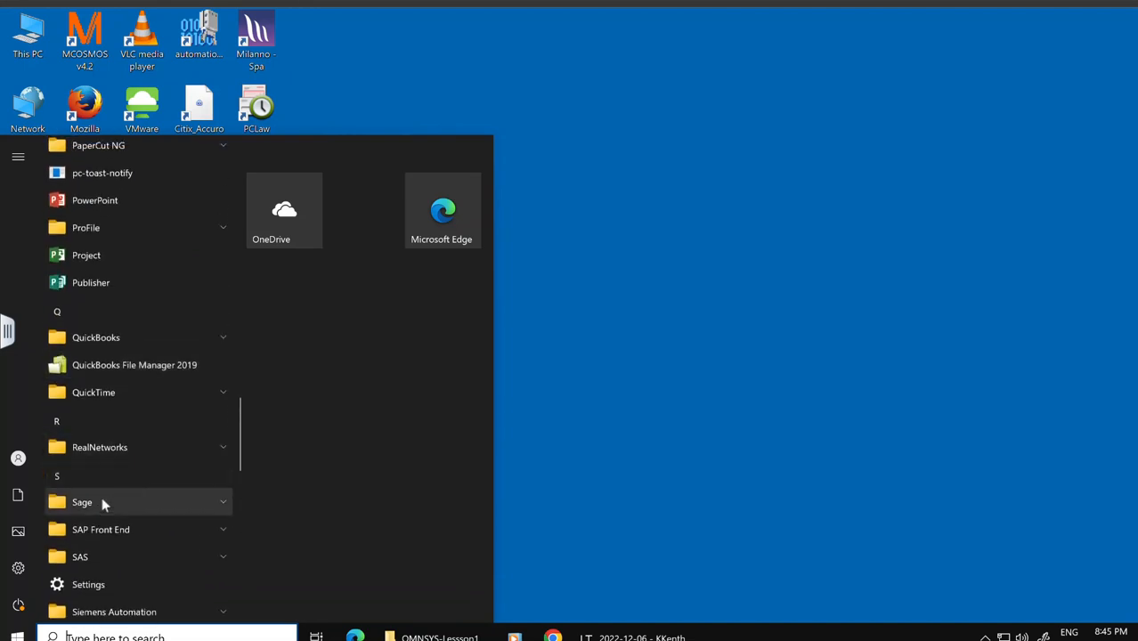
click(97, 502)
scroll(98, 506, down, 5)
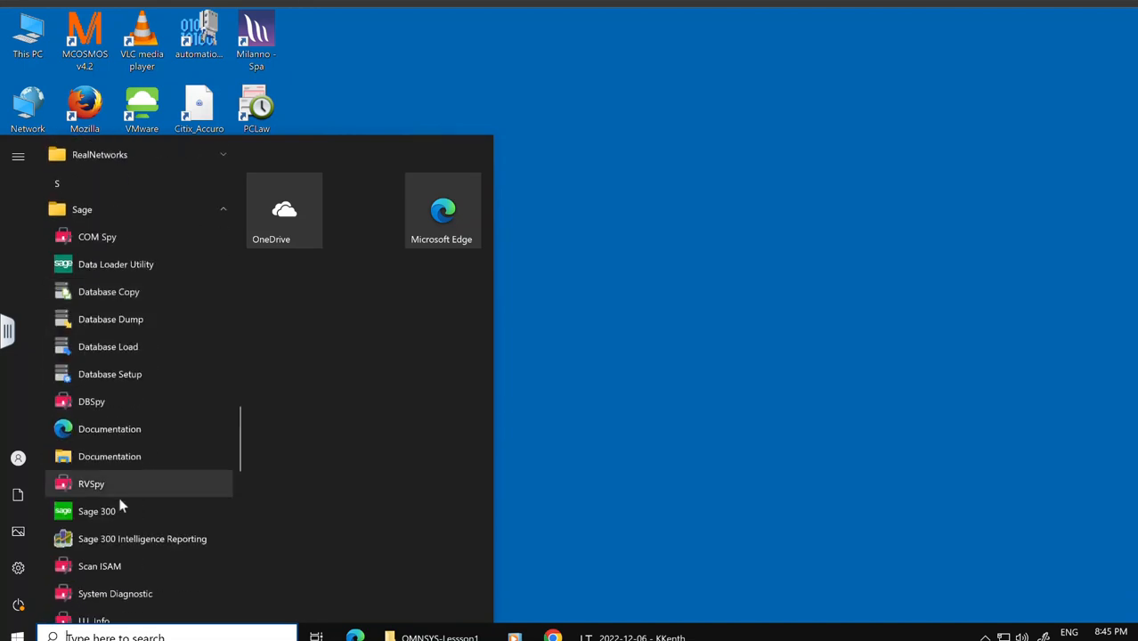
click(98, 509)
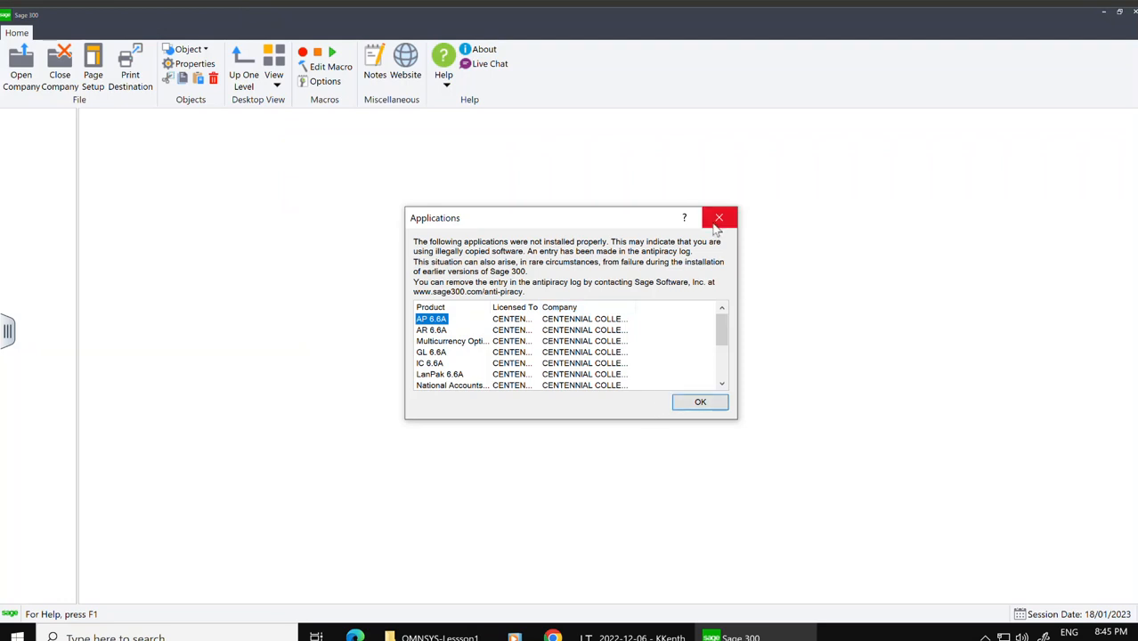
click(718, 220)
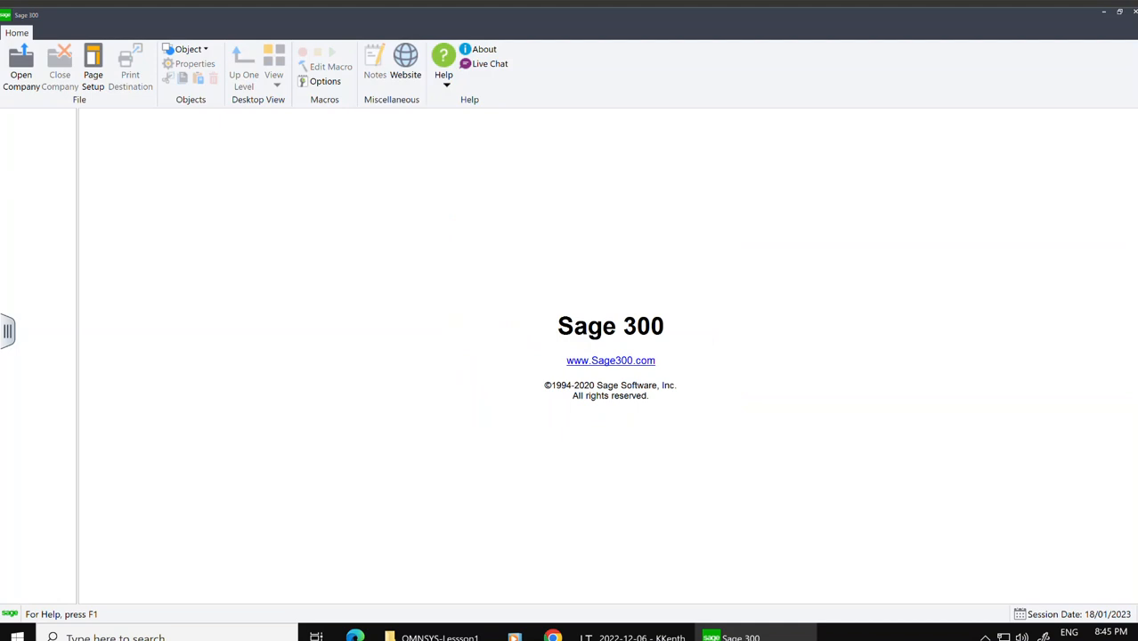
Step: Open the Omni Electrical Ltd company as ADMIN with the account password and session date 01/01/2021
click(21, 78)
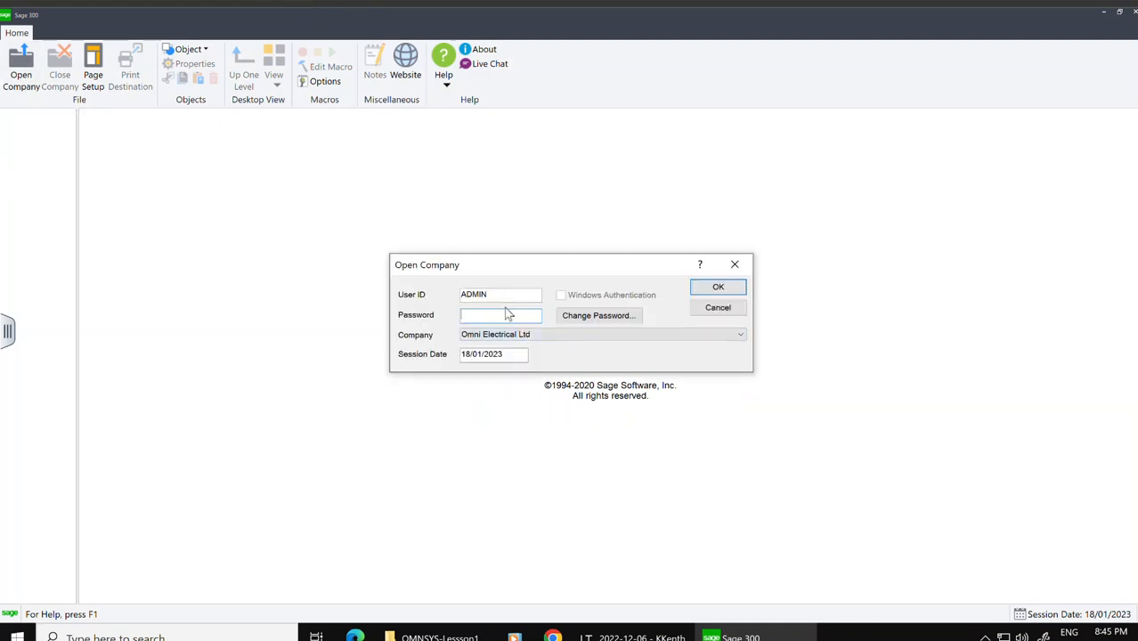
text(**)
click(471, 355)
text(01/01/2021)
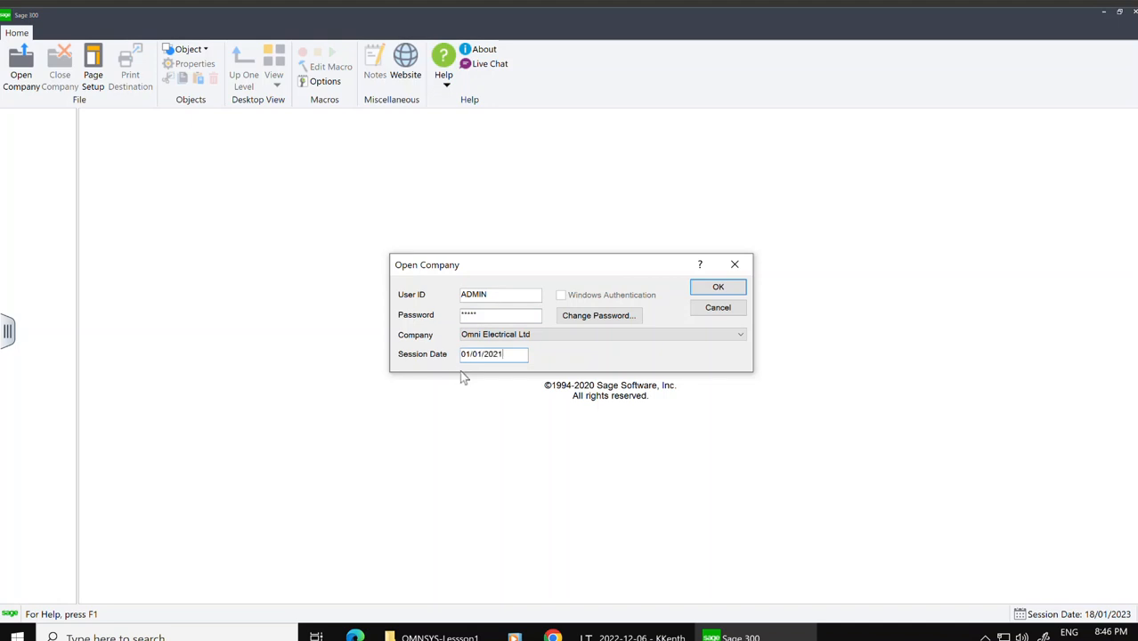
click(740, 288)
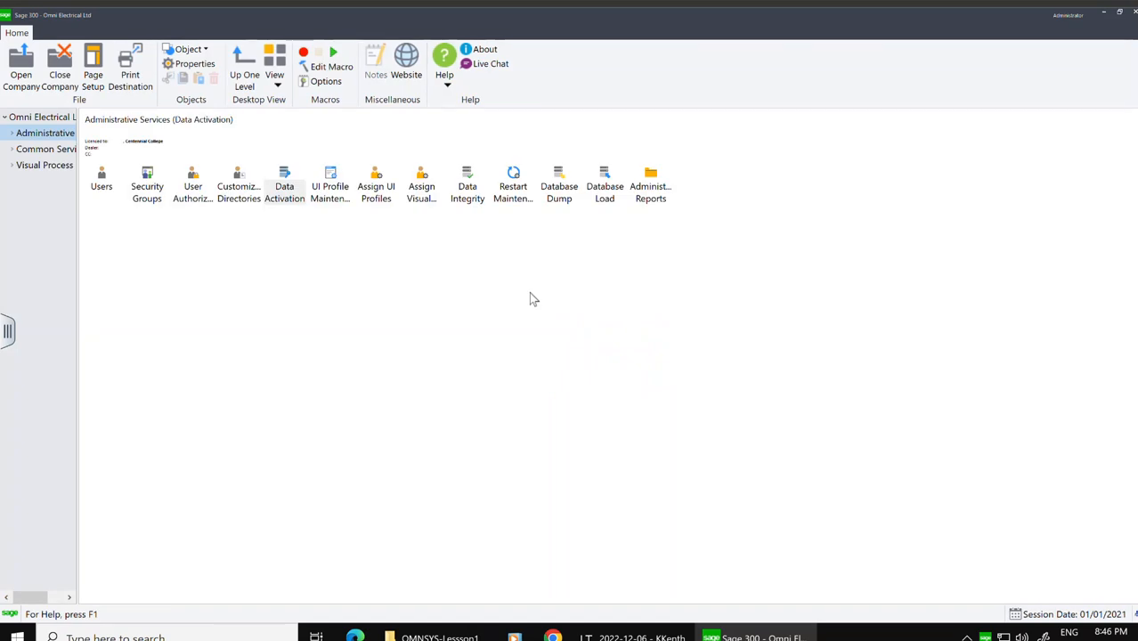
Step: Review the OMNDAT company profile's address and options details, then close it
click(35, 150)
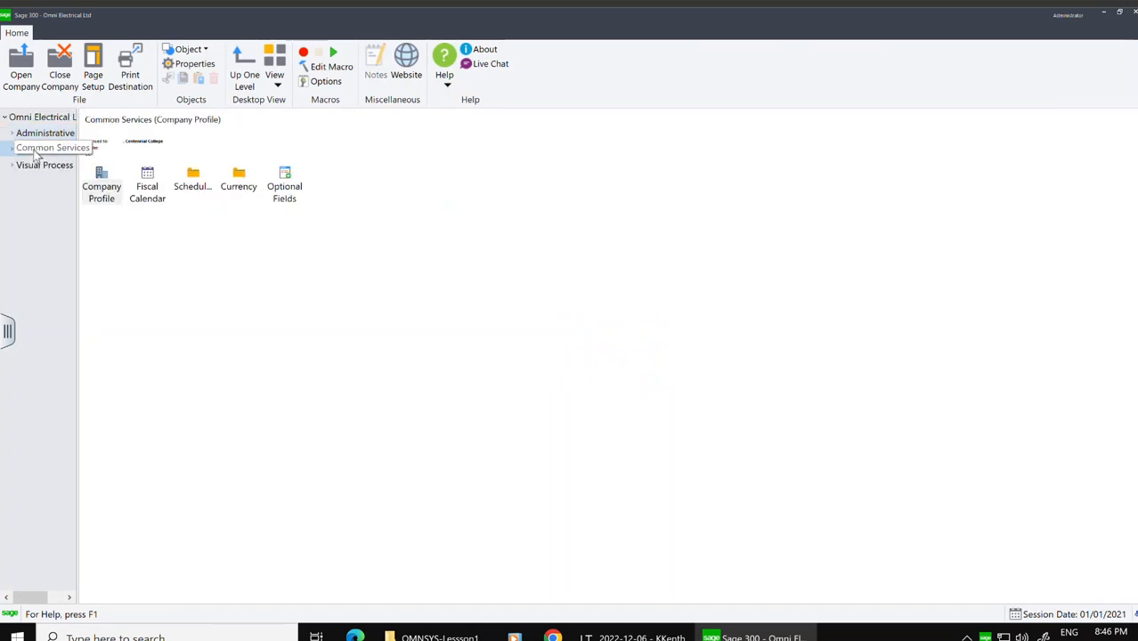
double_click(108, 198)
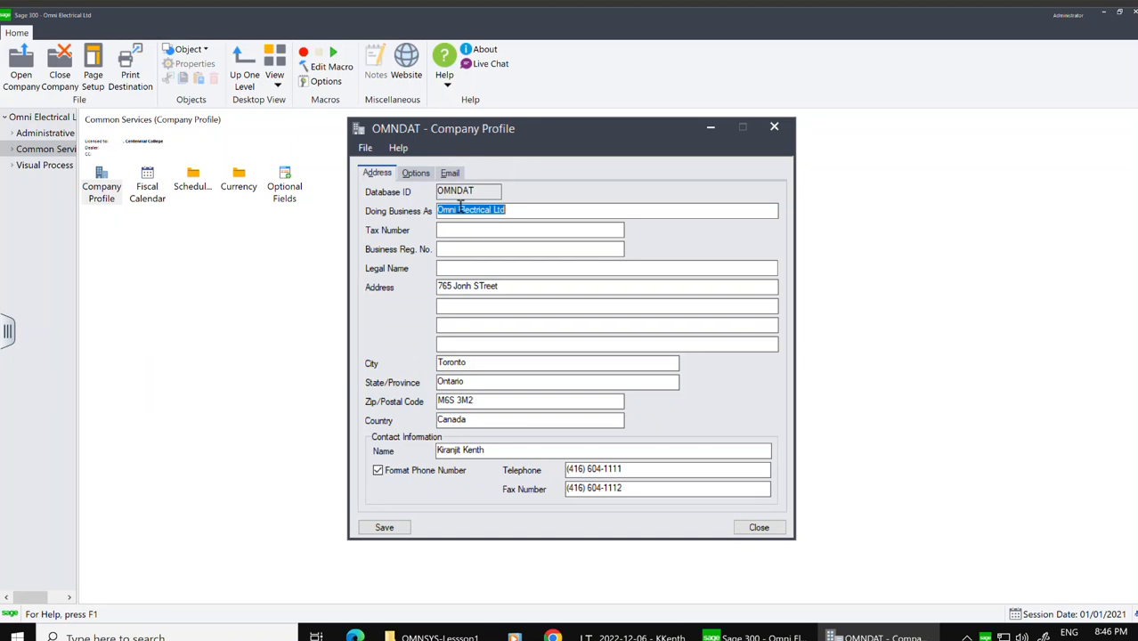
click(423, 177)
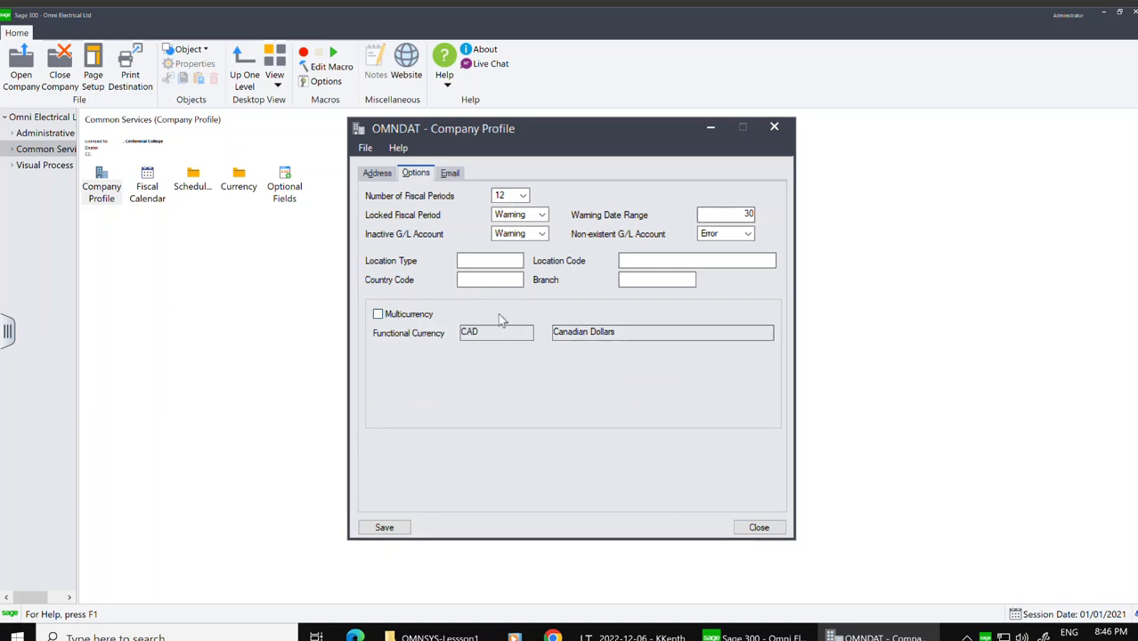
click(759, 528)
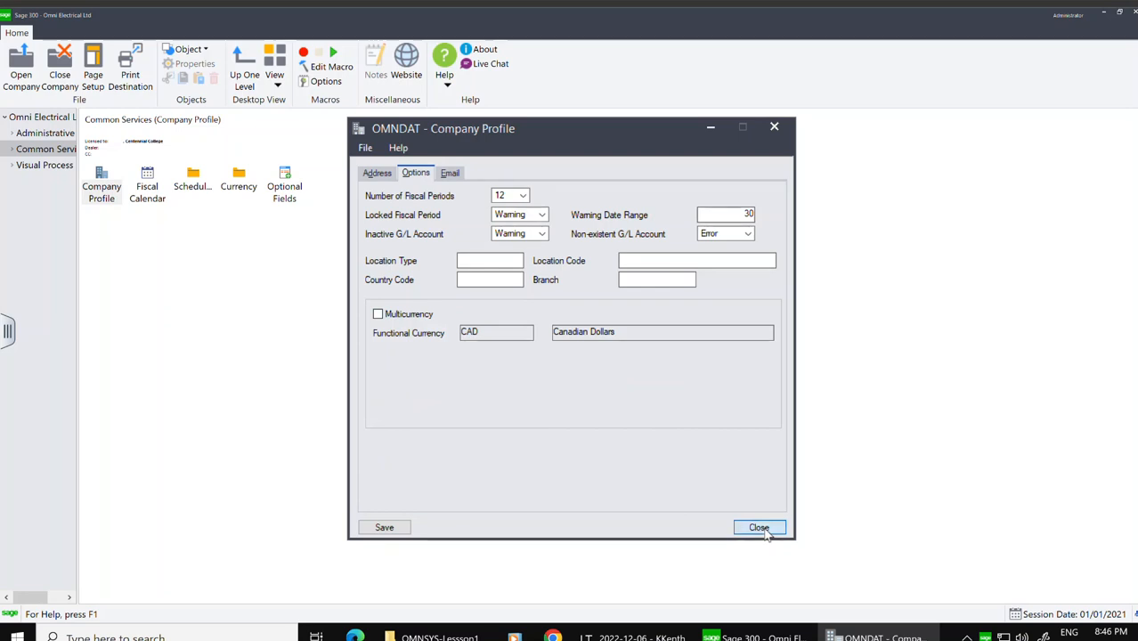
Step: Open the Scheduling windows and view the Reminder List for All Assigned Schedules, then close the list
double_click(194, 186)
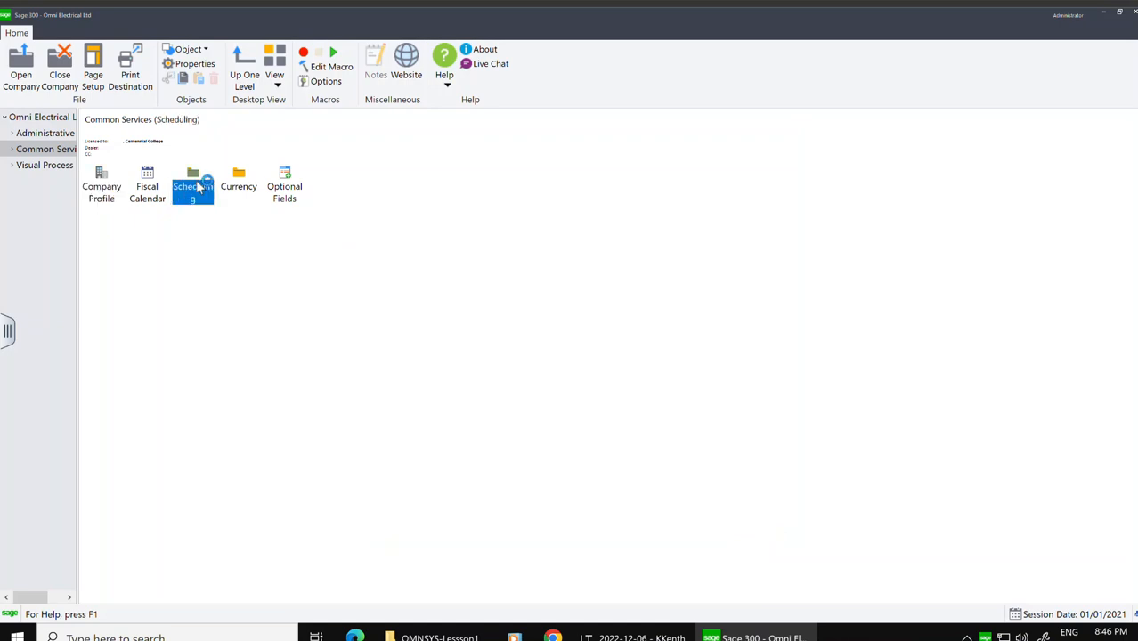
click(150, 186)
double_click(150, 186)
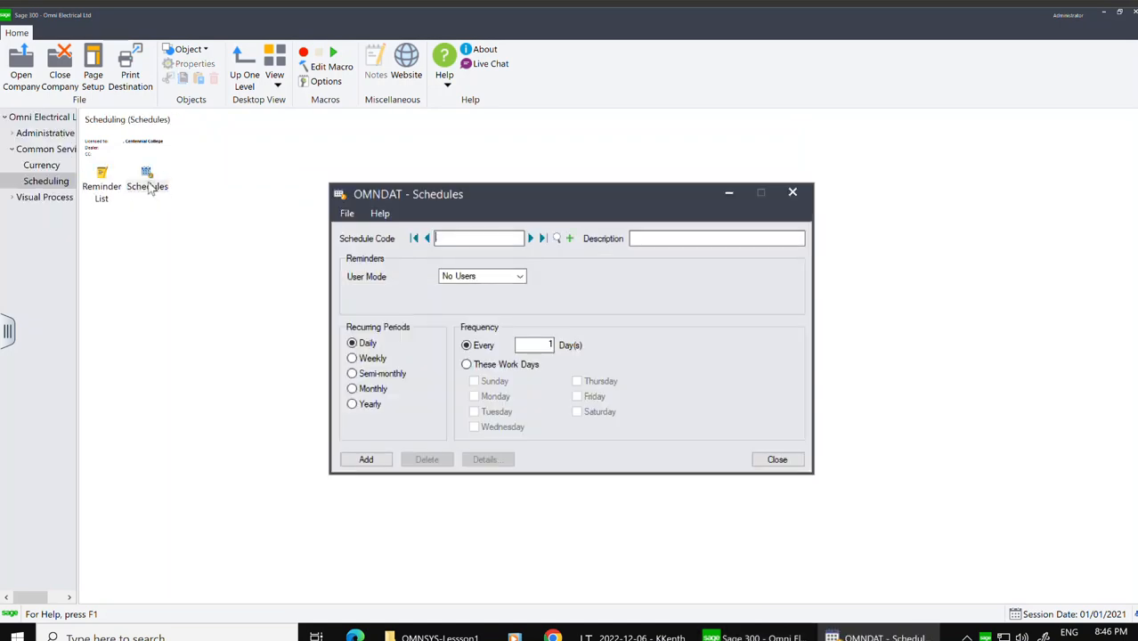
click(106, 190)
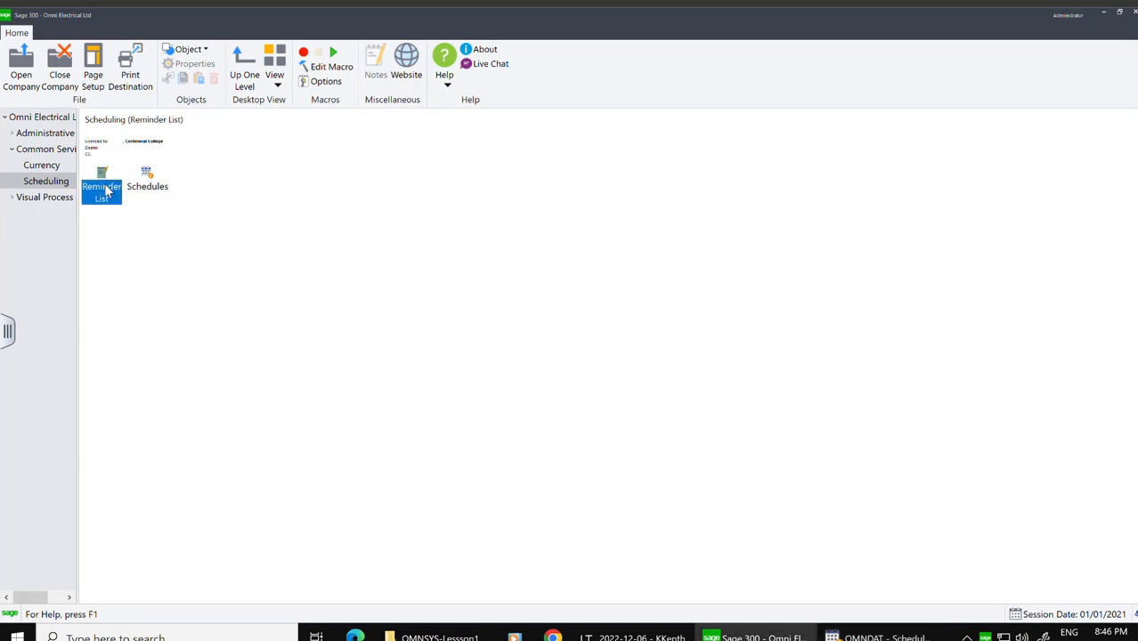
double_click(106, 191)
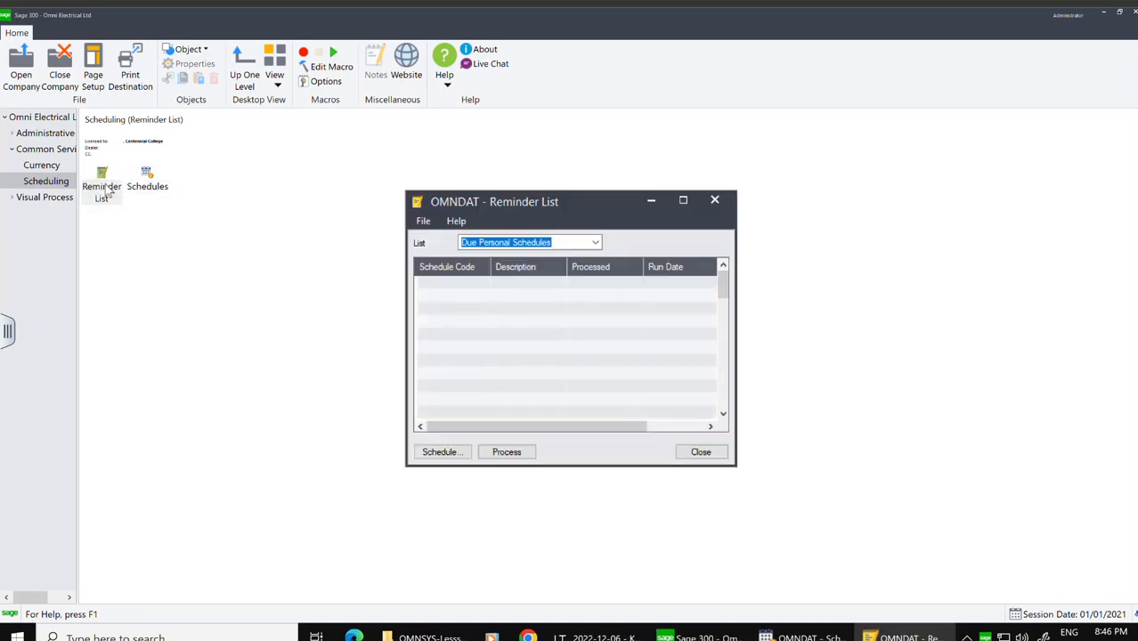
click(595, 242)
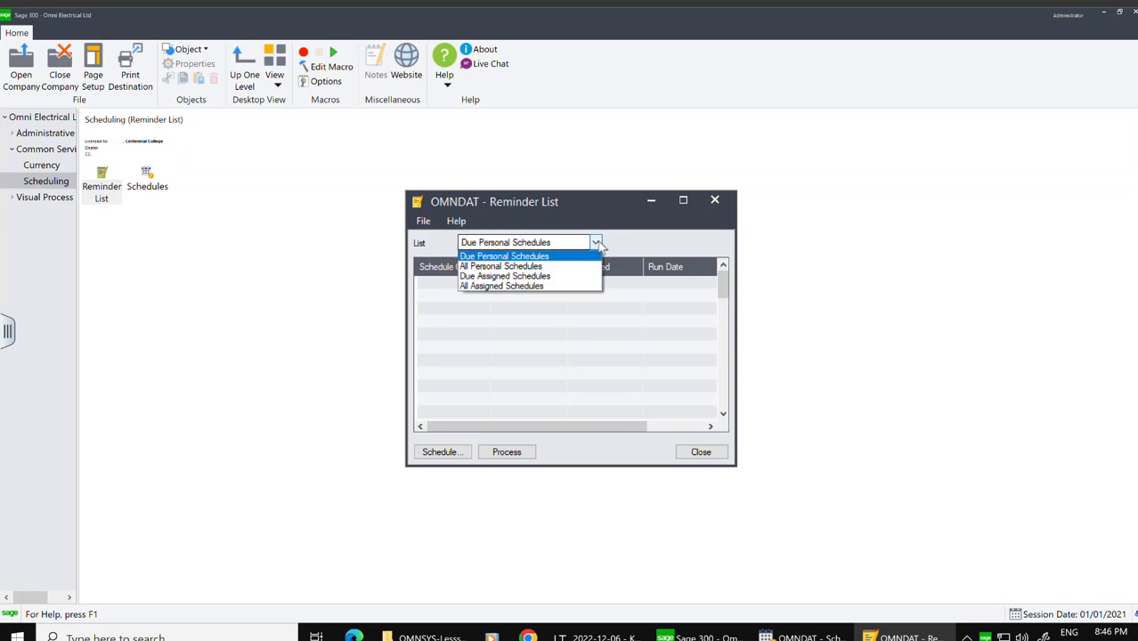
click(527, 287)
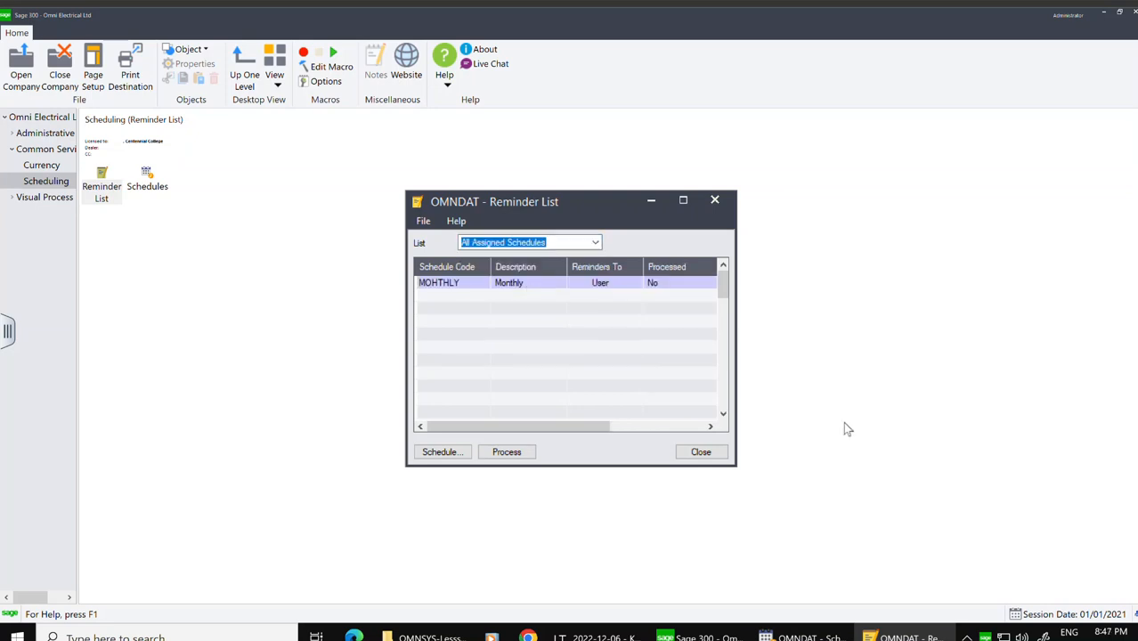
click(702, 453)
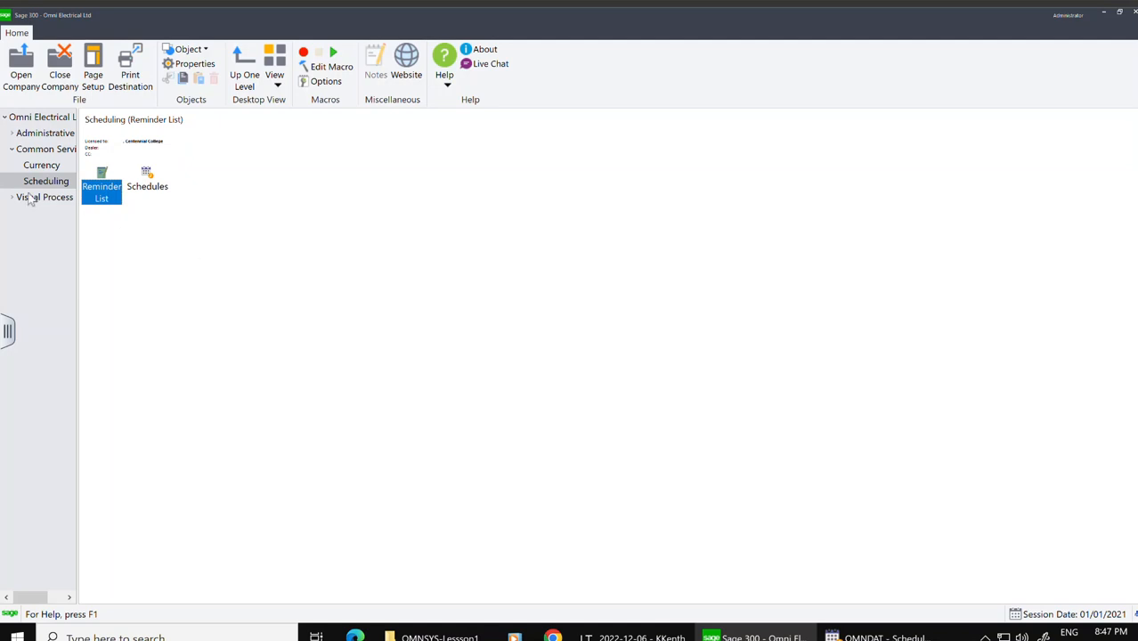
Step: Try to start Data Activation, dismiss the error, and close the open Schedules window
click(53, 136)
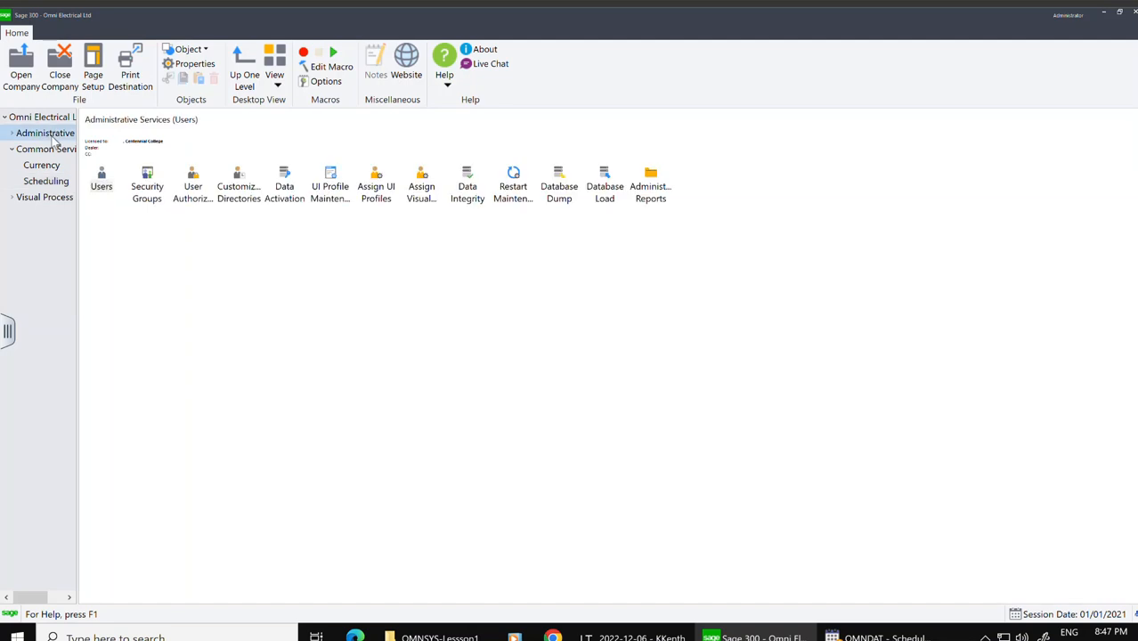
double_click(284, 185)
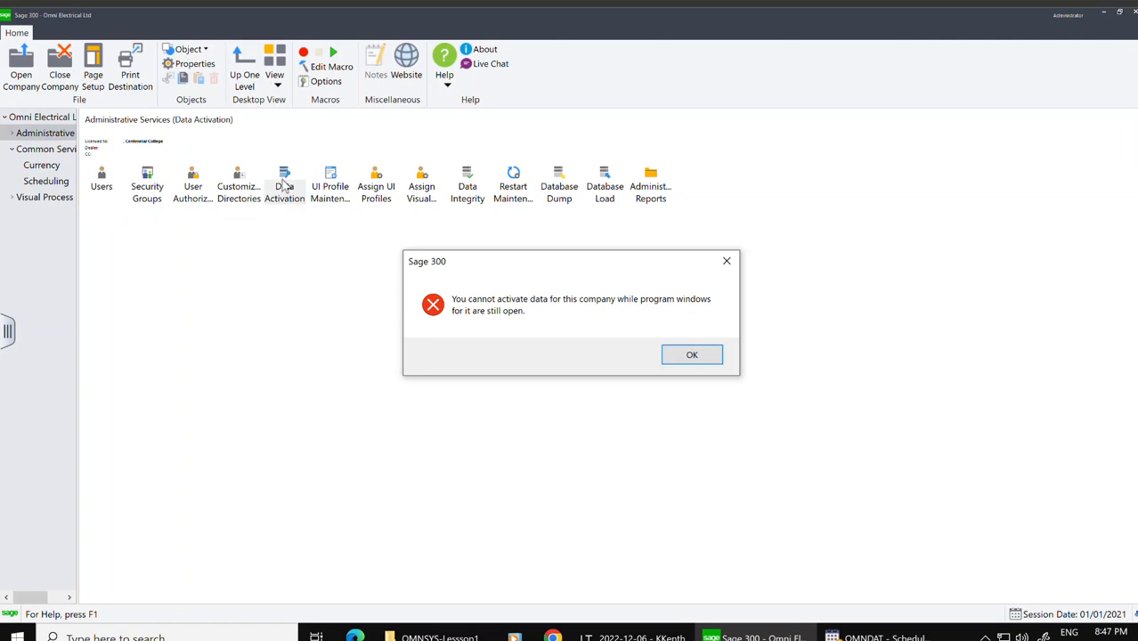
click(699, 355)
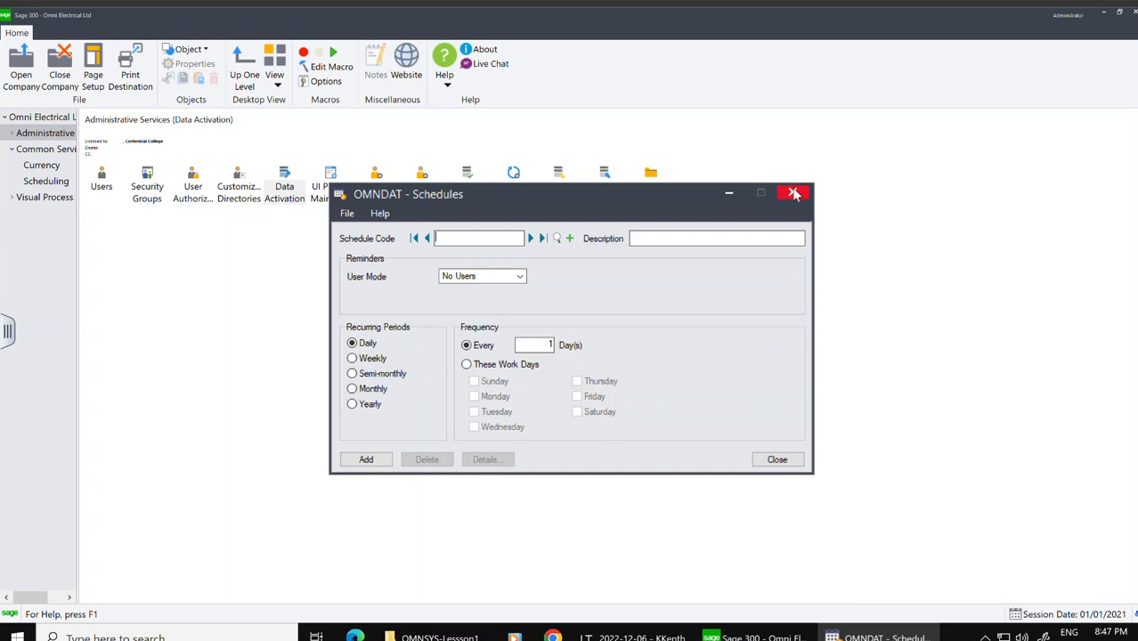
click(792, 193)
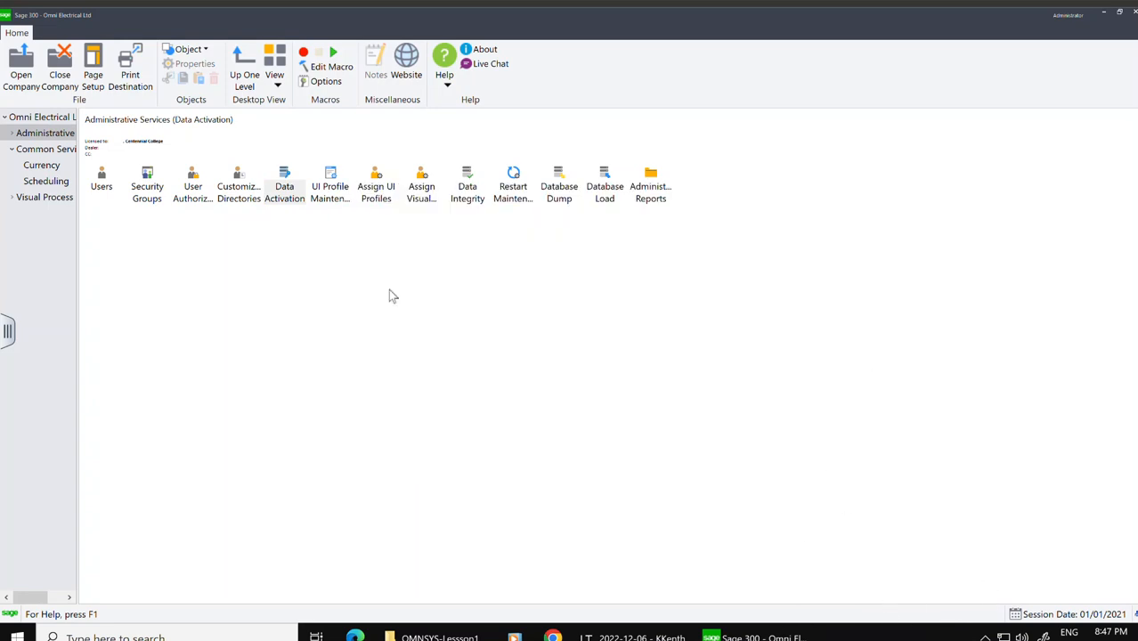
Step: Confirm the database backup and activate General Ledger 6.8A for OMNDAT through Data Activation
double_click(288, 189)
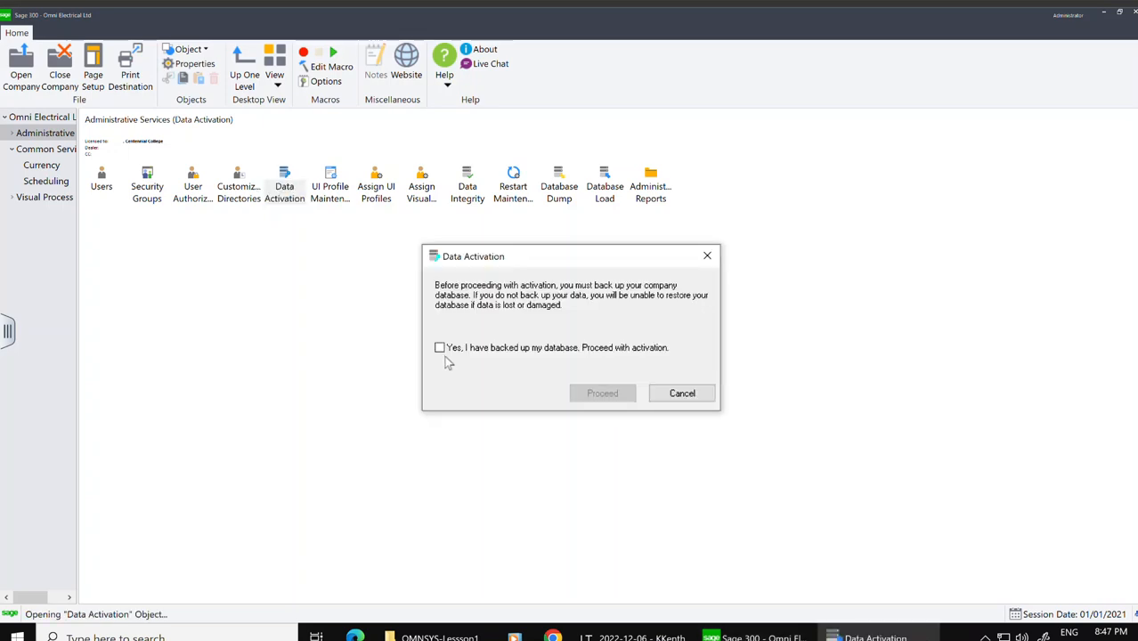
click(439, 348)
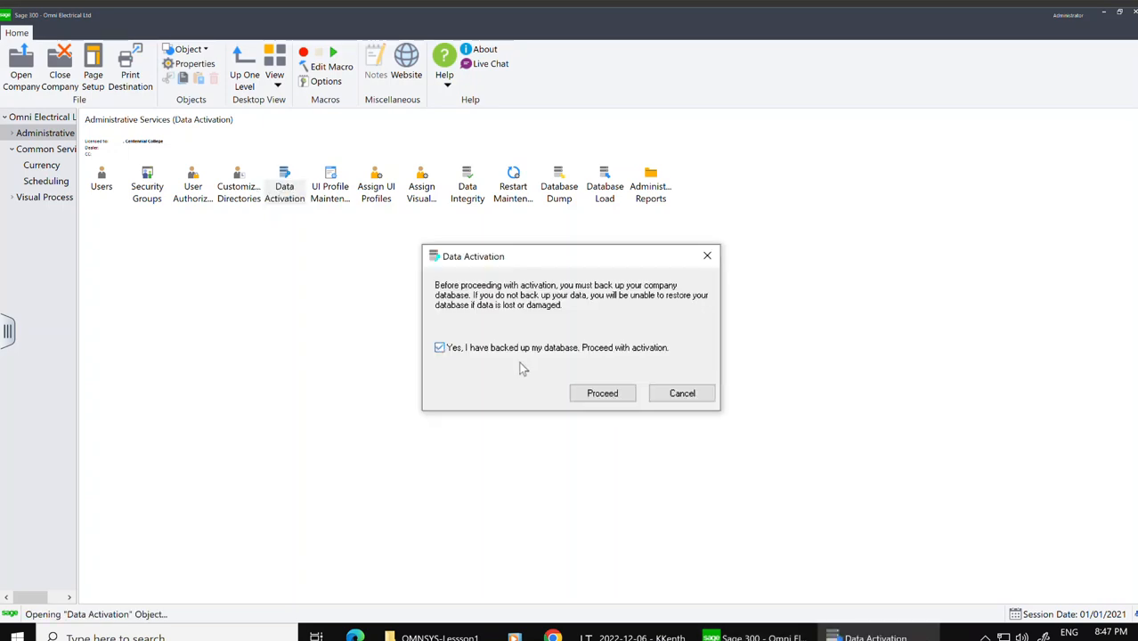
click(602, 393)
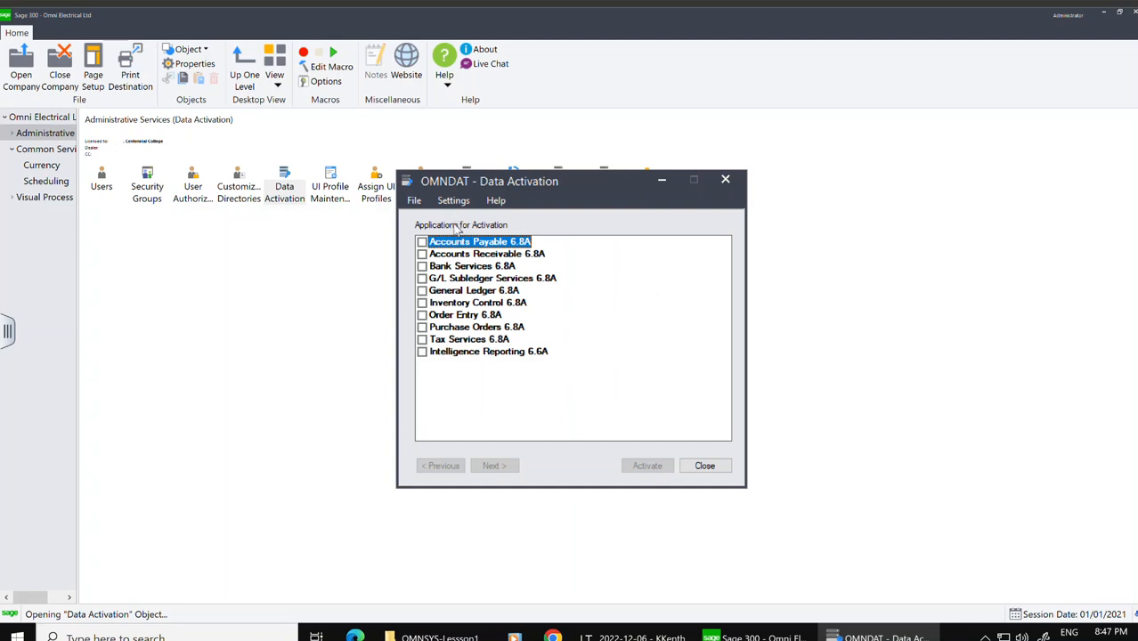
click(423, 291)
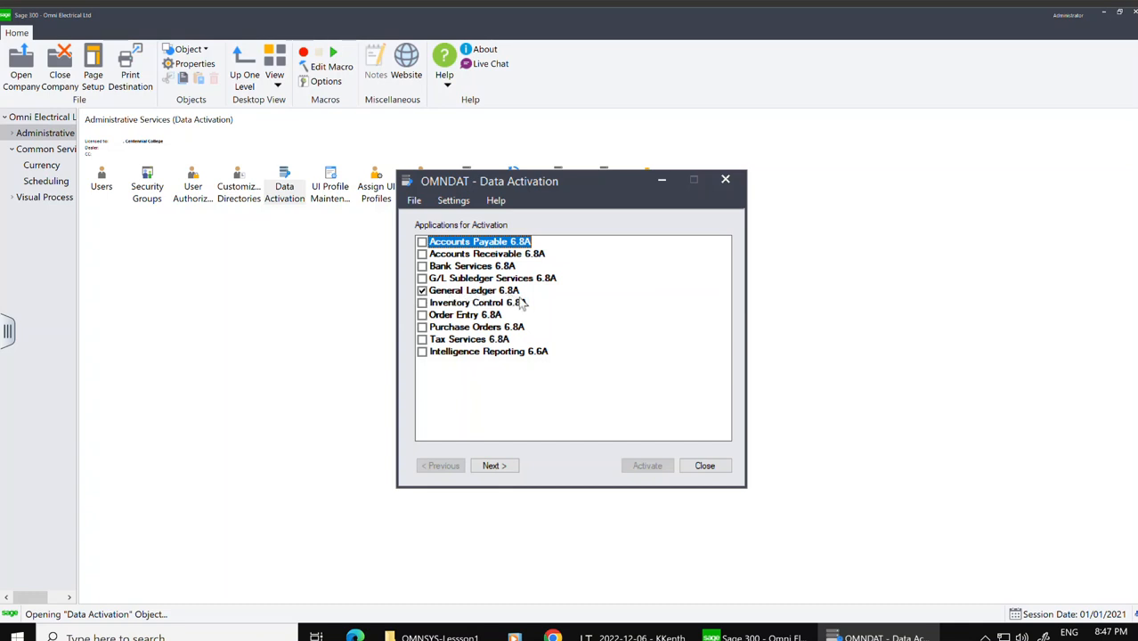
click(492, 467)
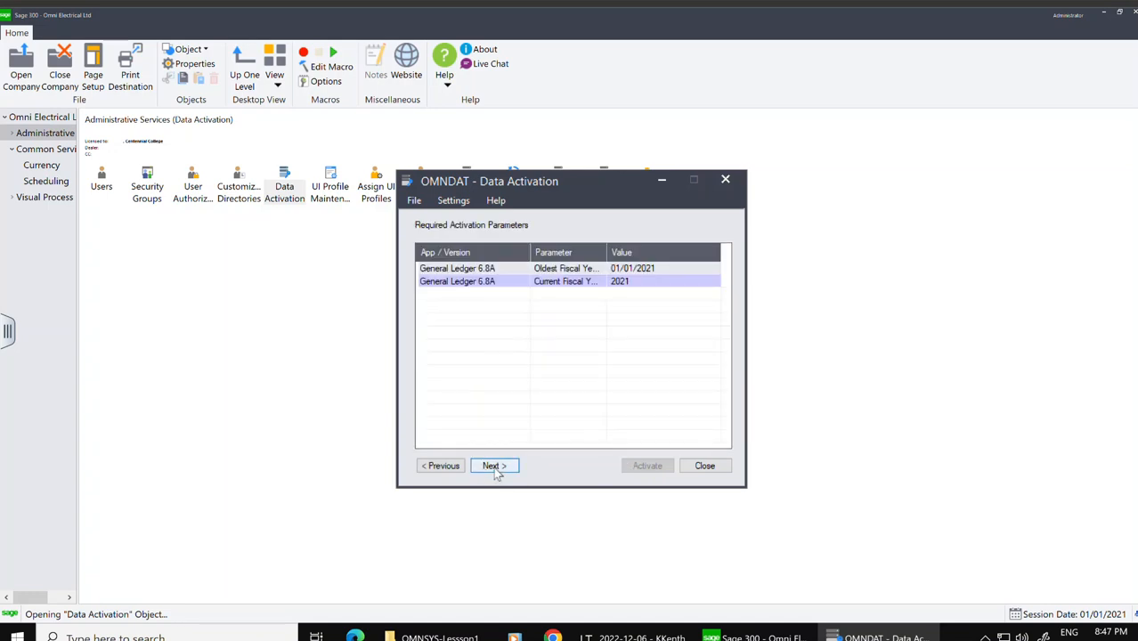
click(495, 468)
click(647, 466)
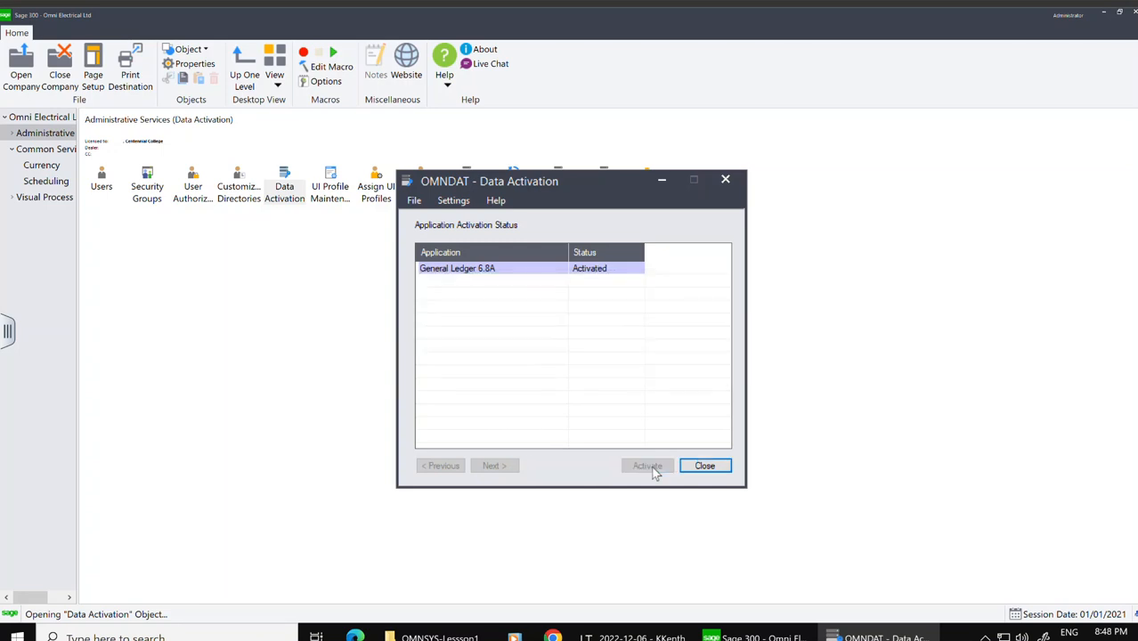
click(704, 467)
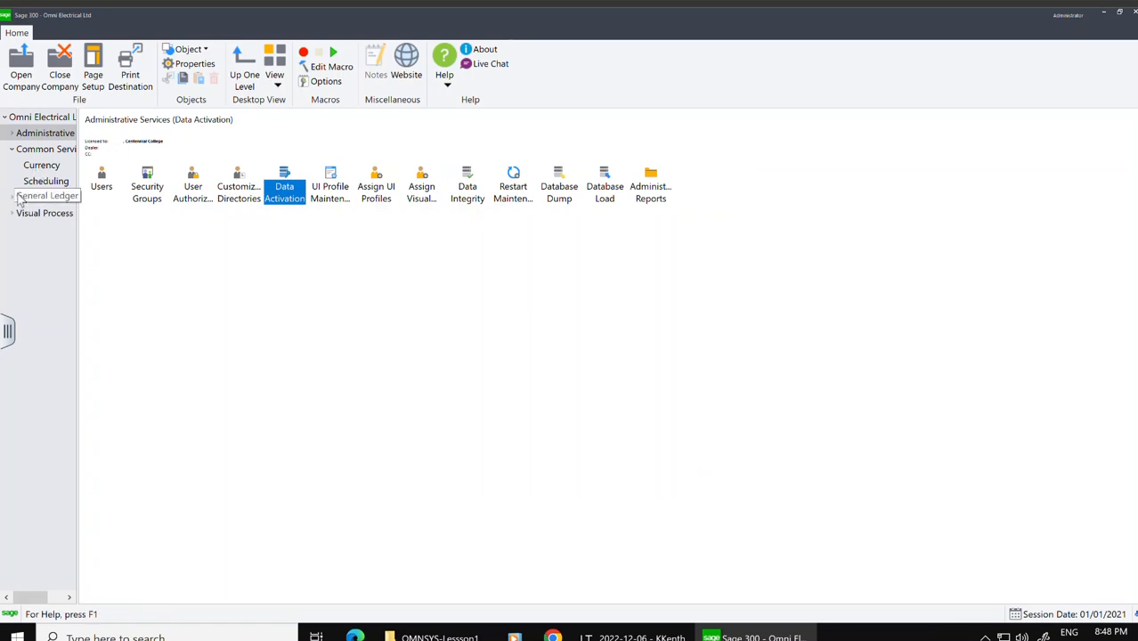
Step: Expand General Ledger in the navigation tree and open G/L Setup
click(12, 199)
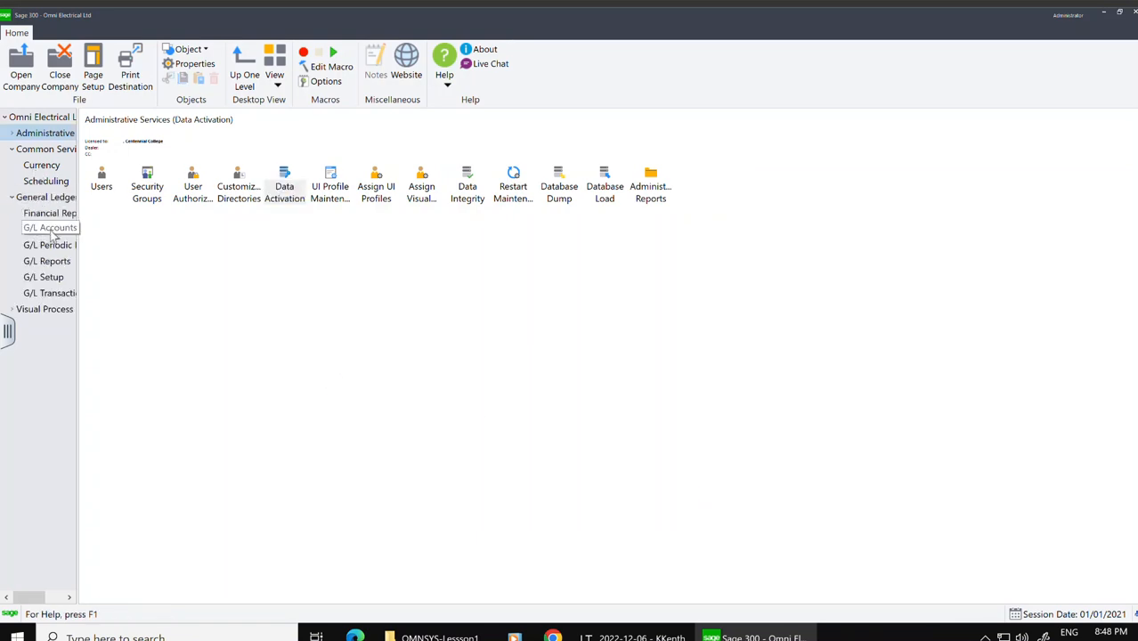
click(49, 278)
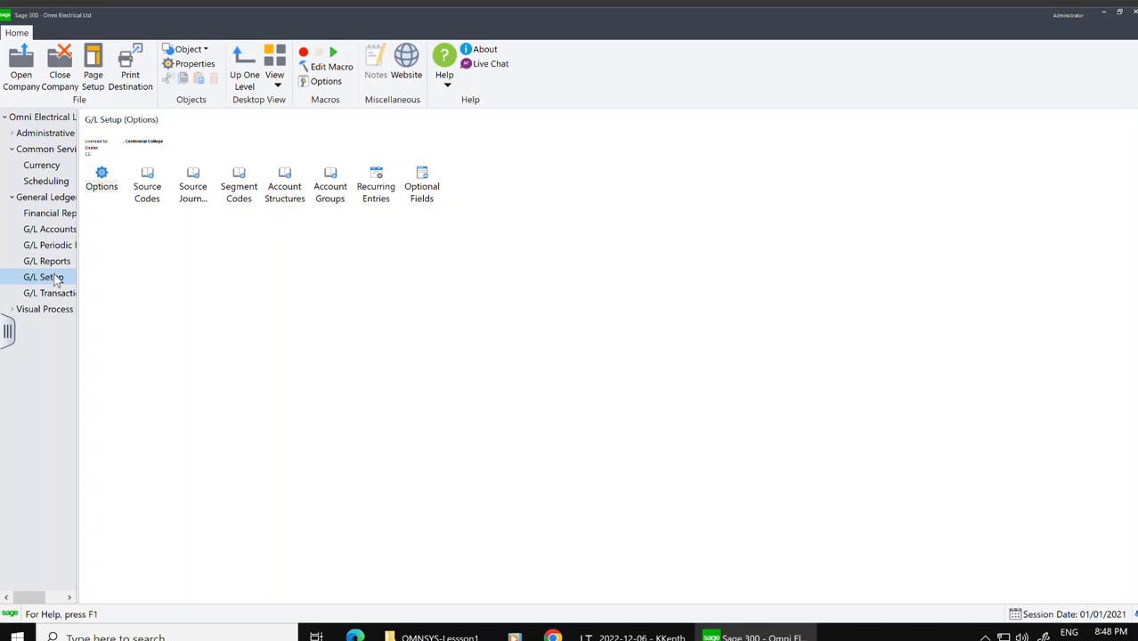
Step: Open G/L Options and set Posting to keep 7 years of fiscal sets and 7 years of transaction detail
double_click(102, 181)
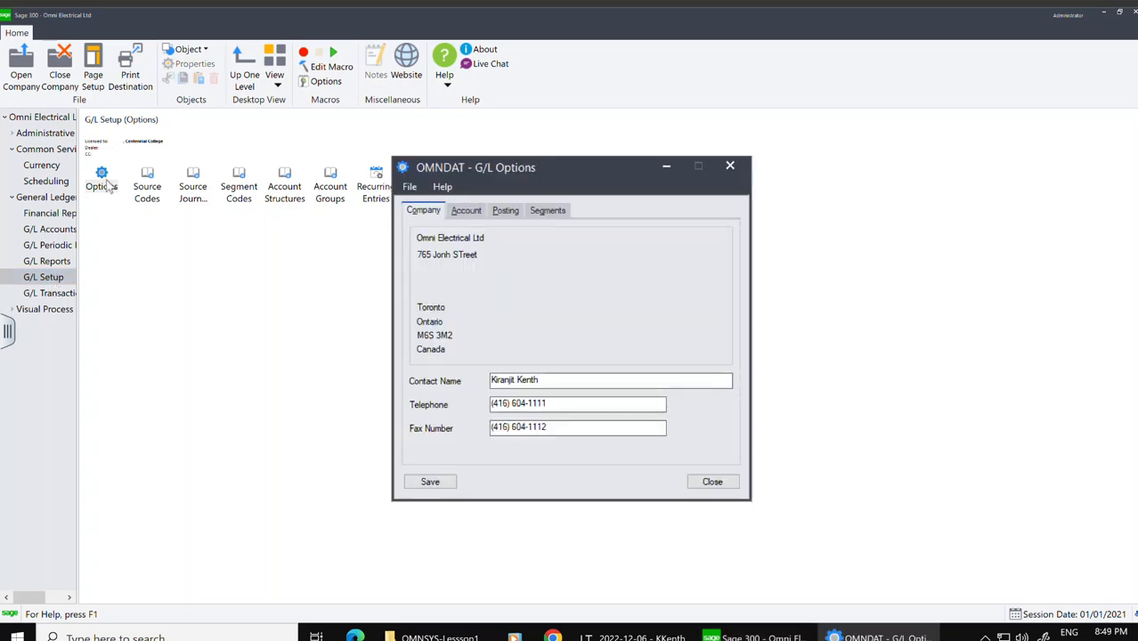
click(463, 213)
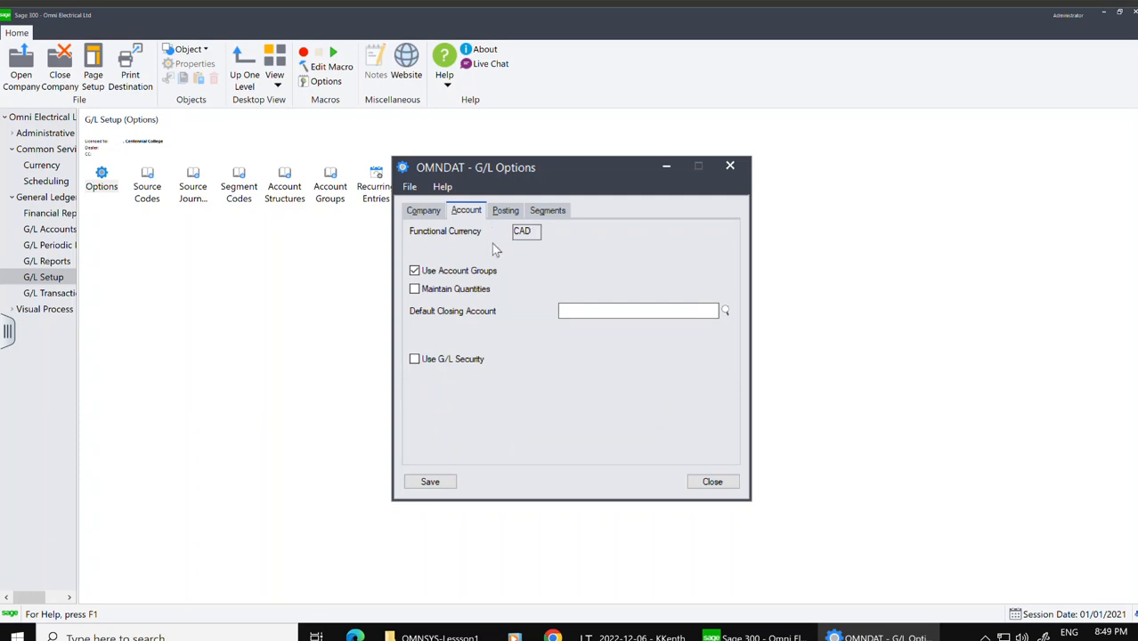
click(505, 214)
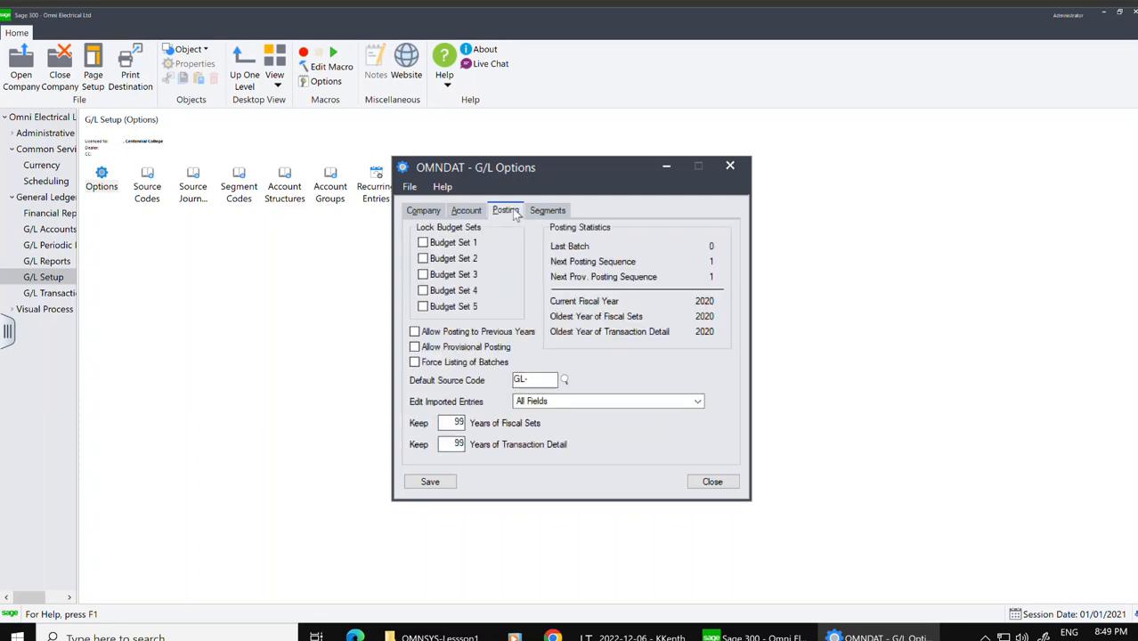
double_click(463, 423)
text(7)
double_click(462, 444)
text(7)
Step: Define G/L segment 1 named Account with a length of 4
click(551, 212)
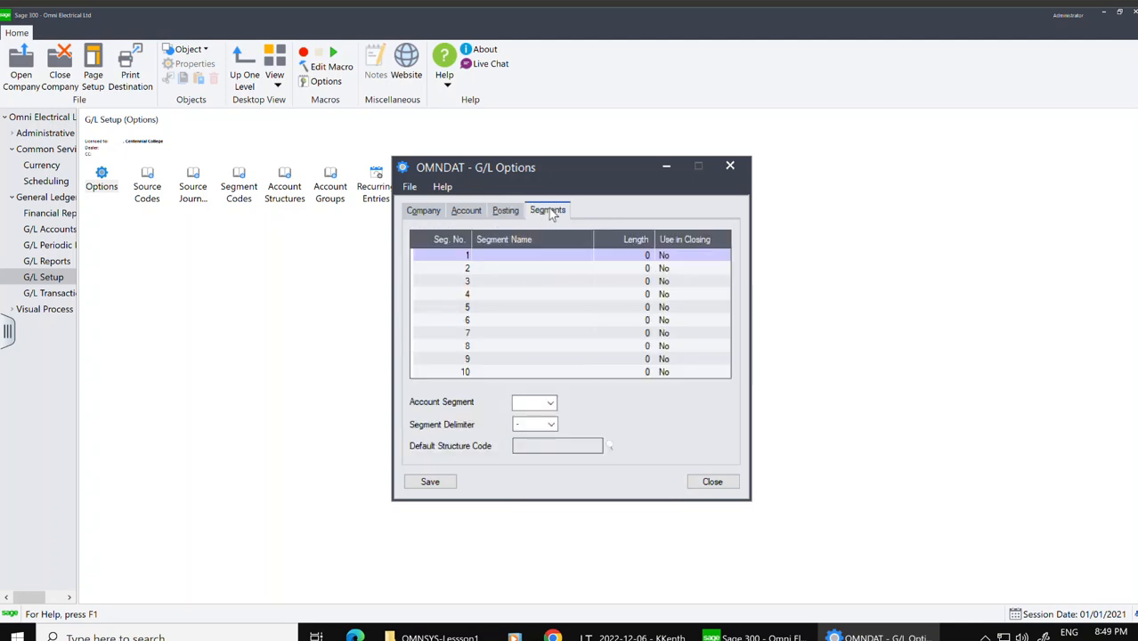
click(537, 255)
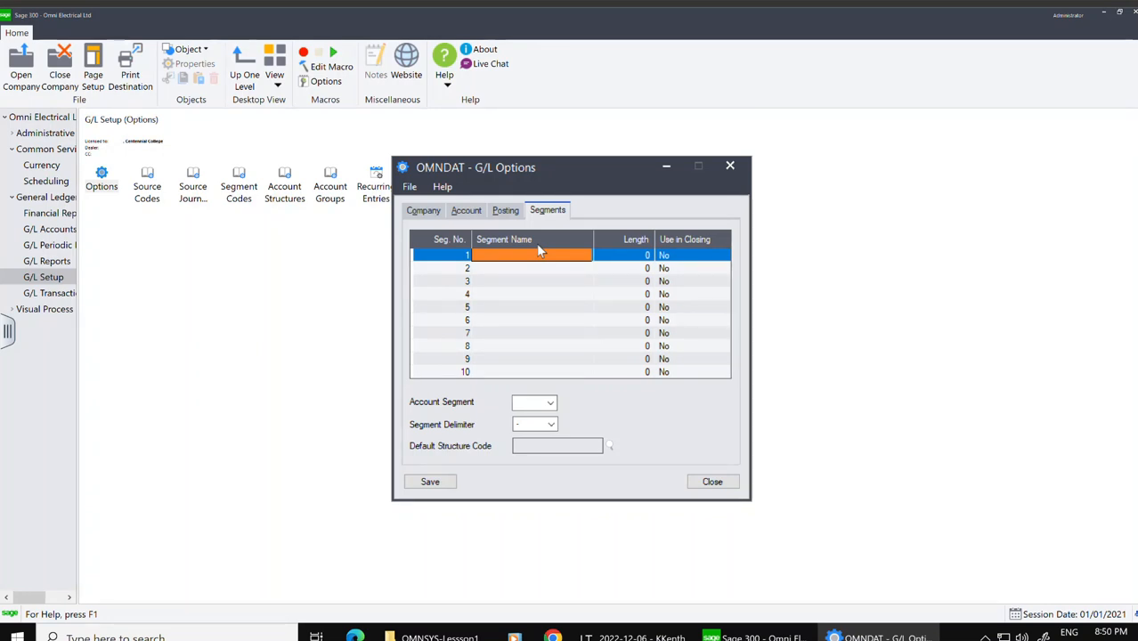
text(acc)
key(BackSpace)
key(BackSpace)
key(BackSpace)
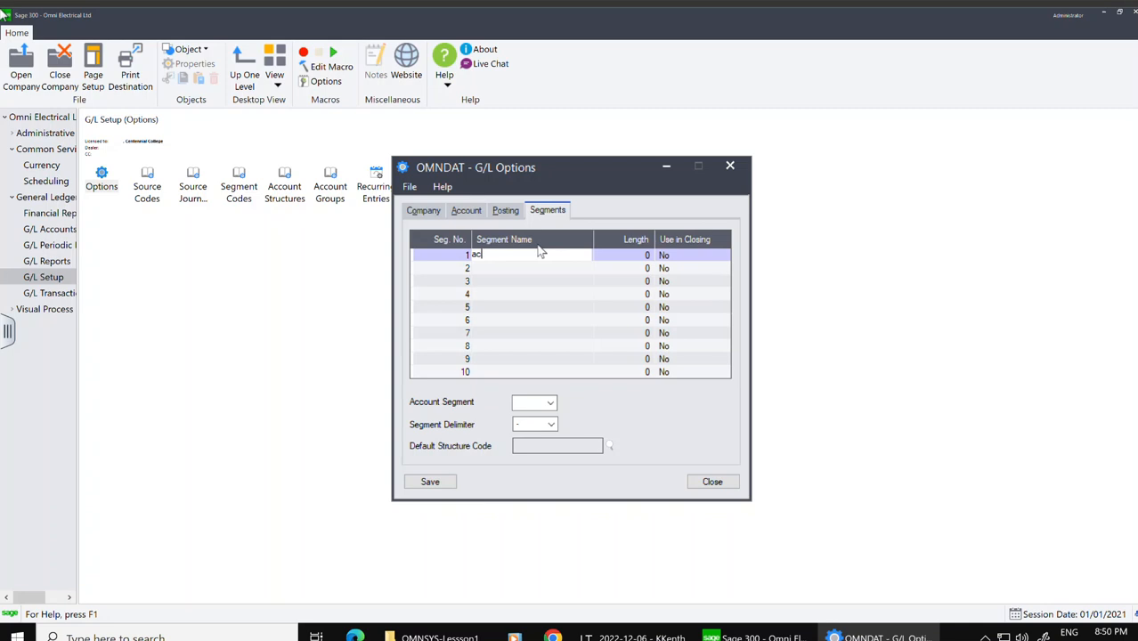
text(Account)
click(643, 256)
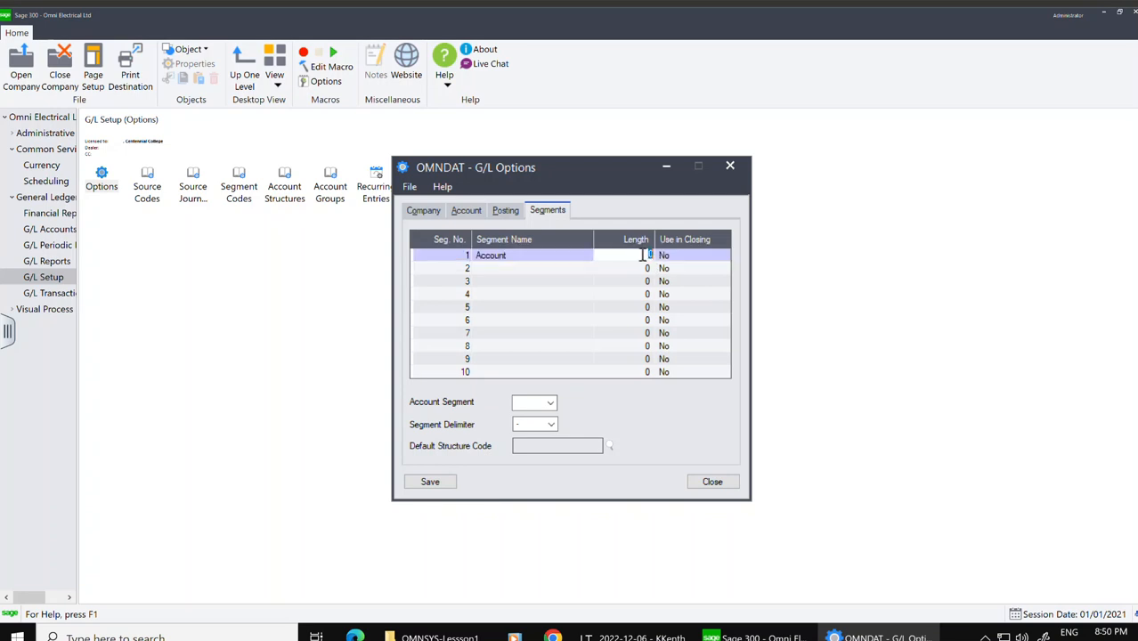
text(4)
Step: Define G/L segment 2 named Division with a length of 3
click(547, 270)
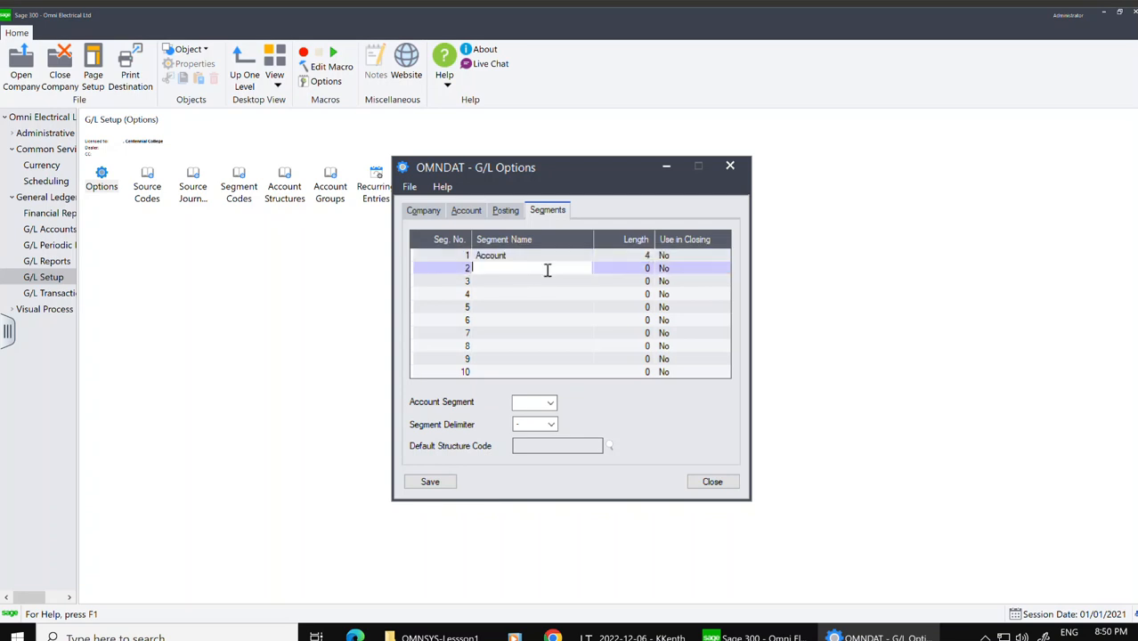
text(Division)
click(647, 269)
text(3)
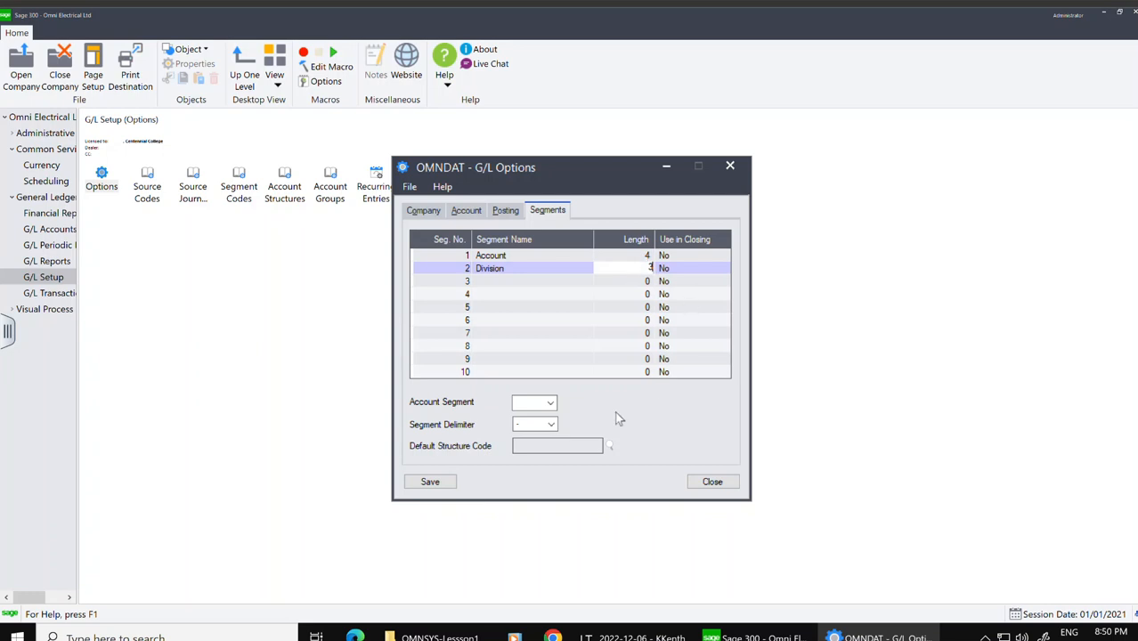
Step: Set the account segment to 1 and the segment delimiter to a hyphen, then save and close the options
click(551, 405)
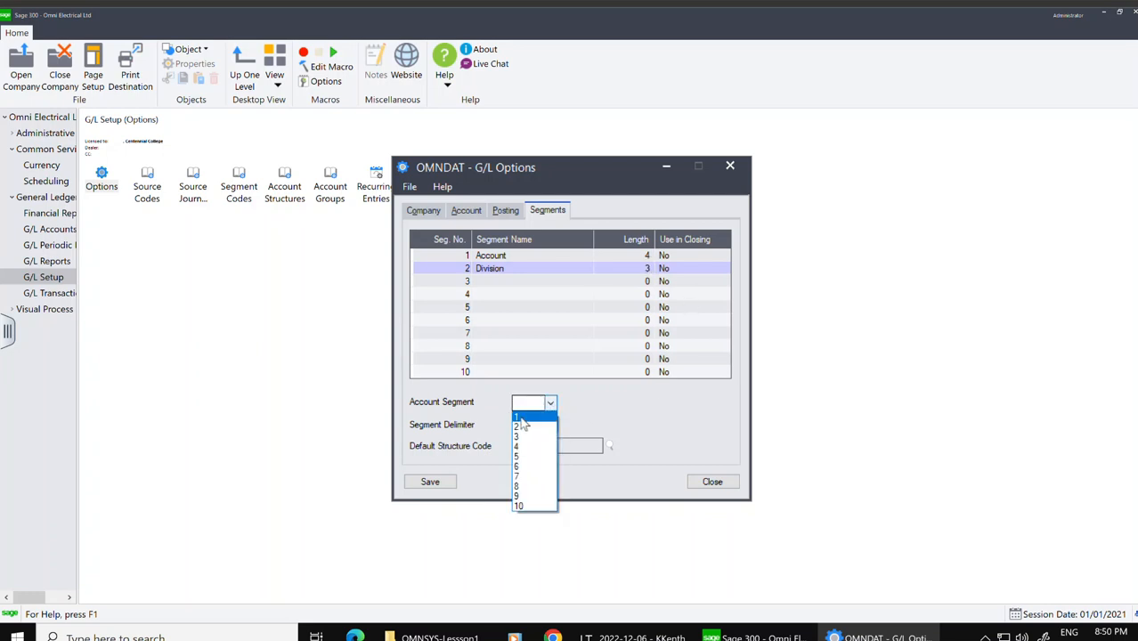
click(522, 419)
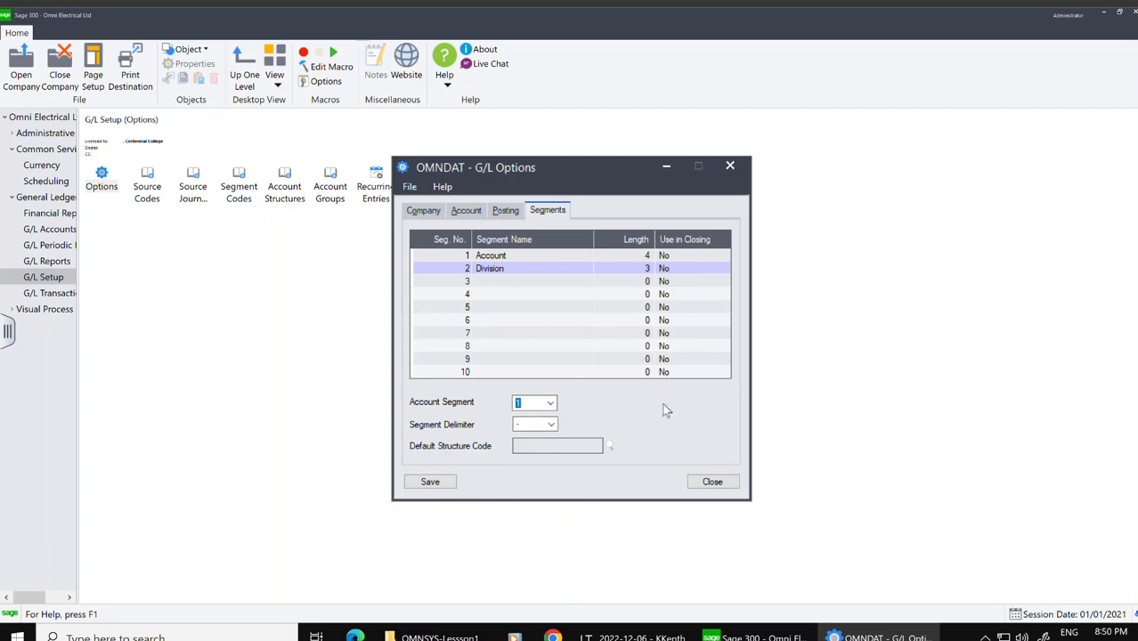
click(553, 426)
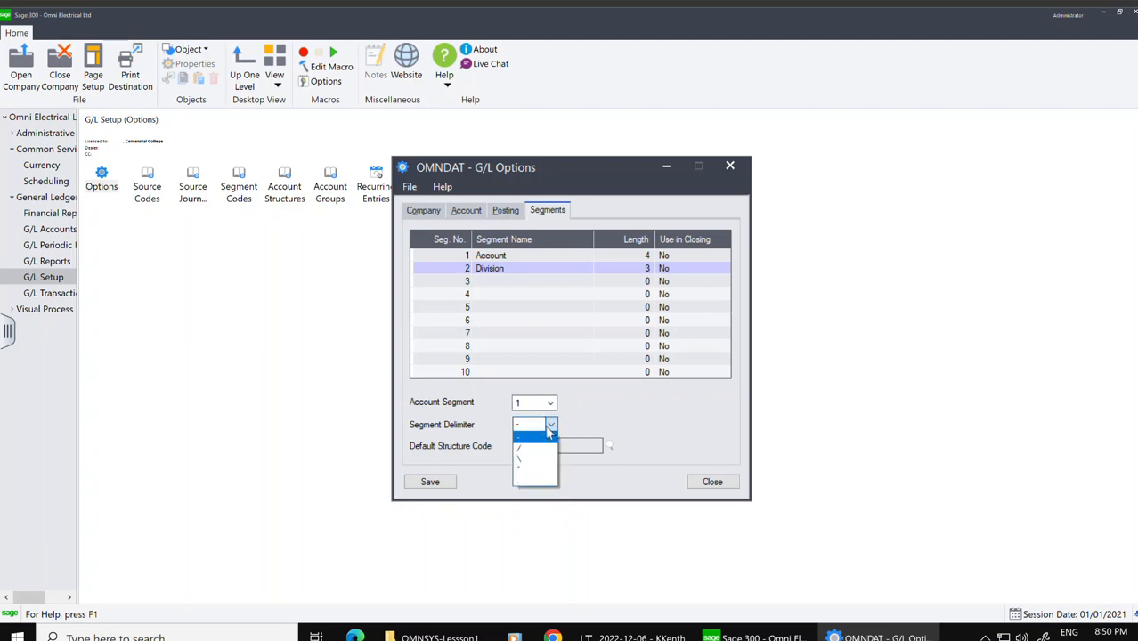
click(528, 440)
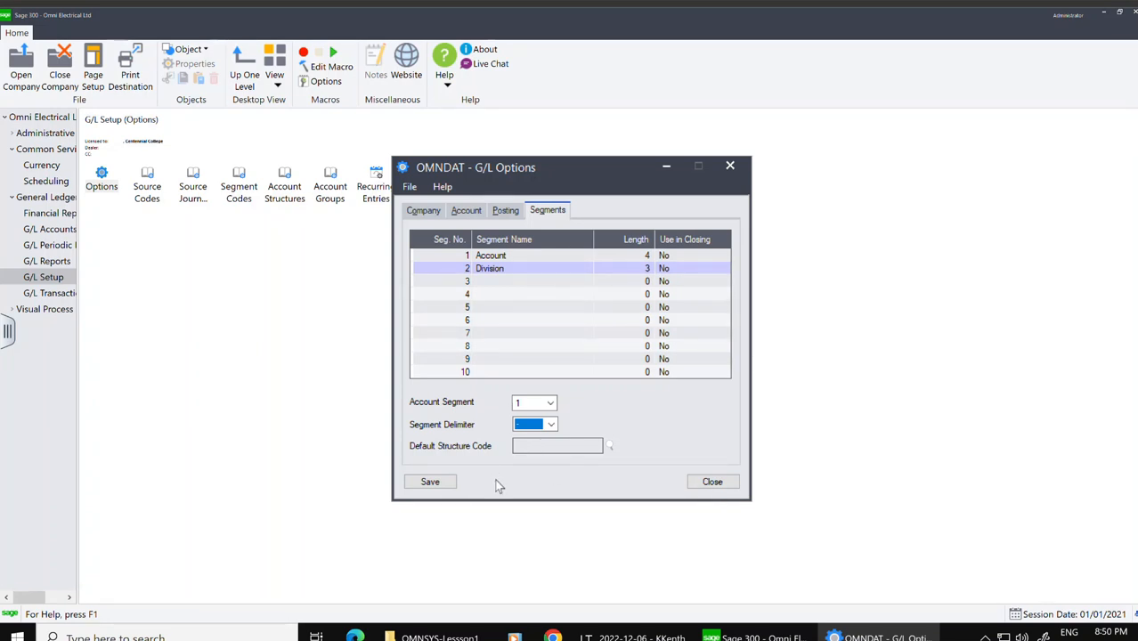
click(431, 486)
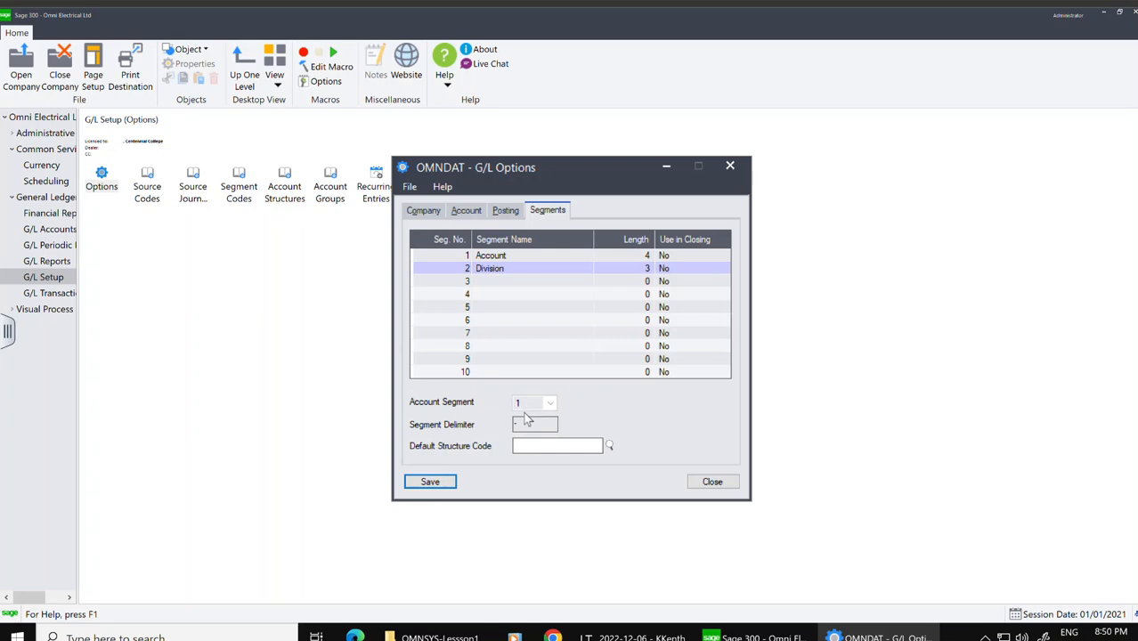
click(715, 482)
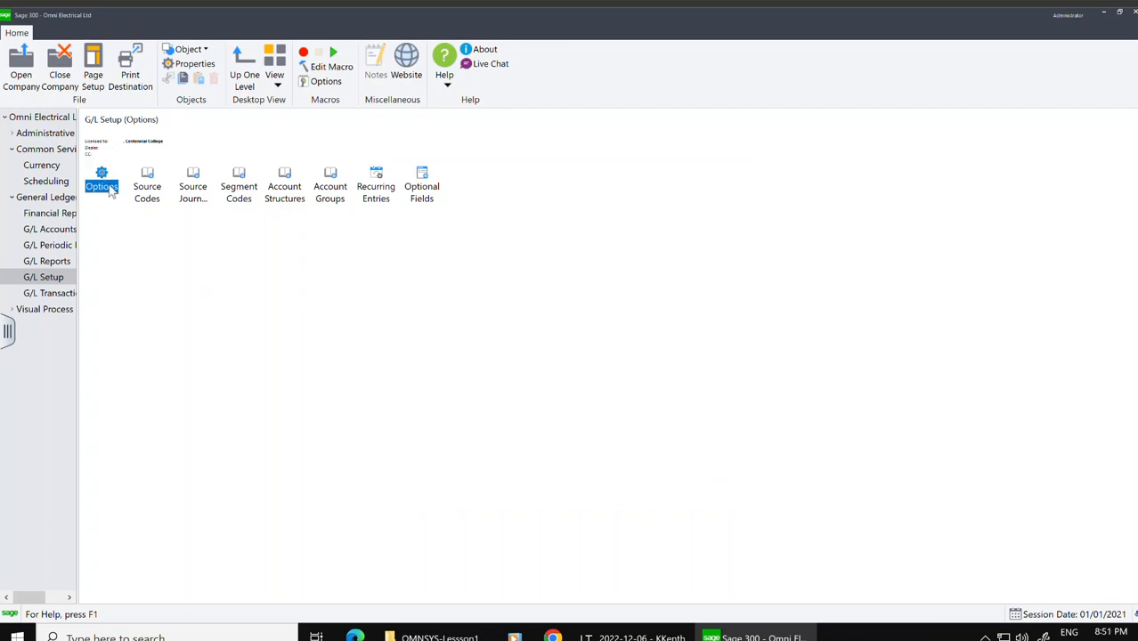
Step: Open Segment Codes for Division and add code 100 described as Electrical Division
double_click(245, 183)
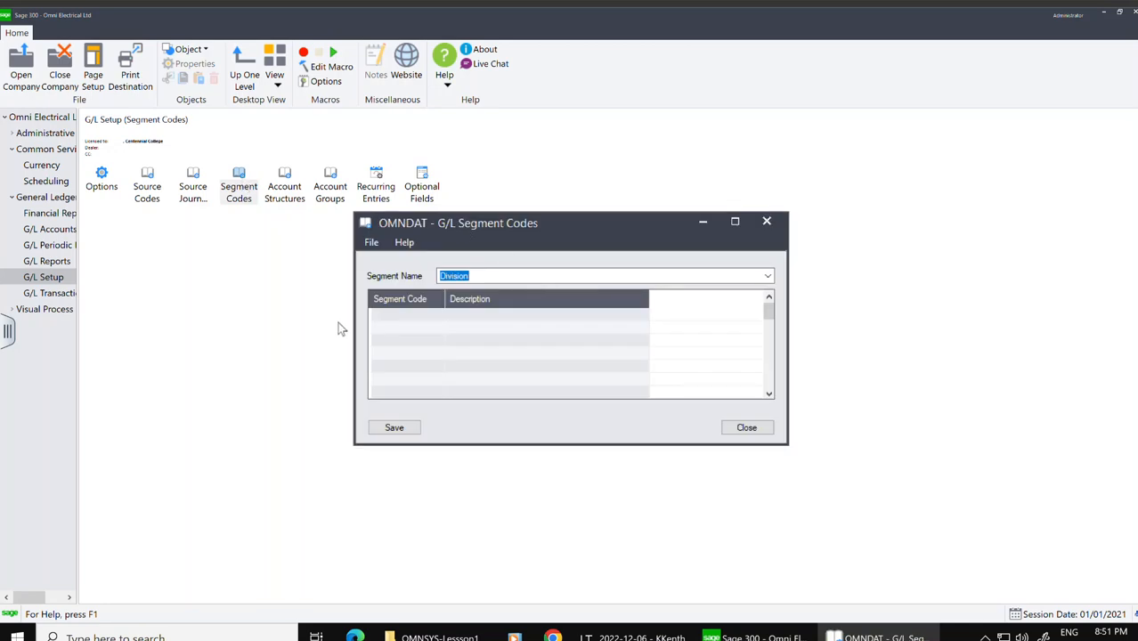
click(407, 319)
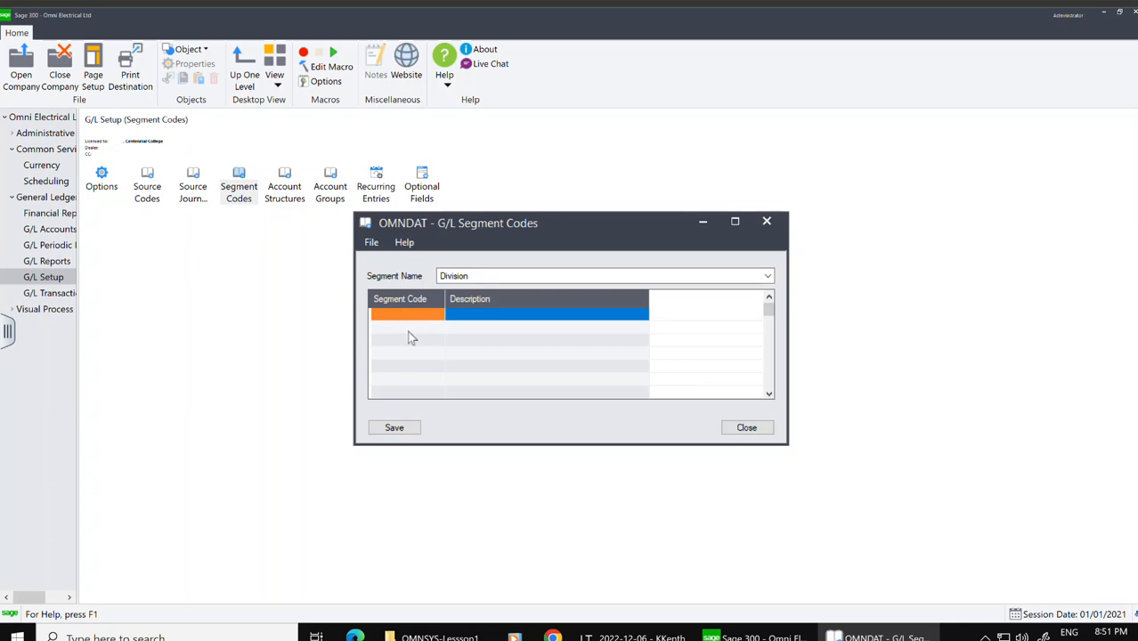
text(100)
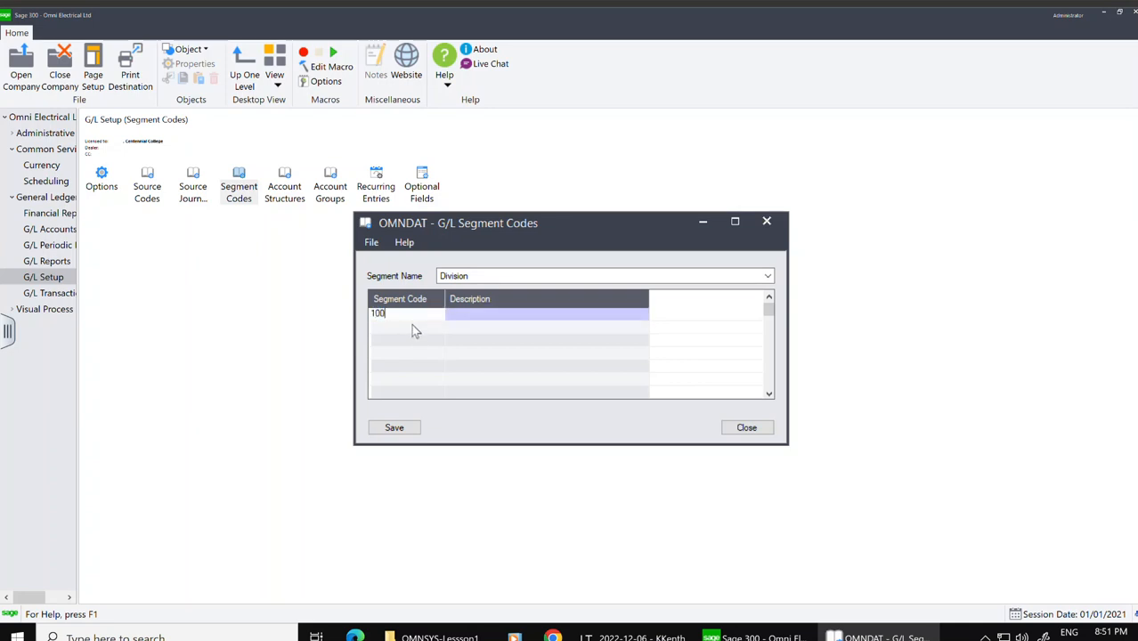
click(462, 312)
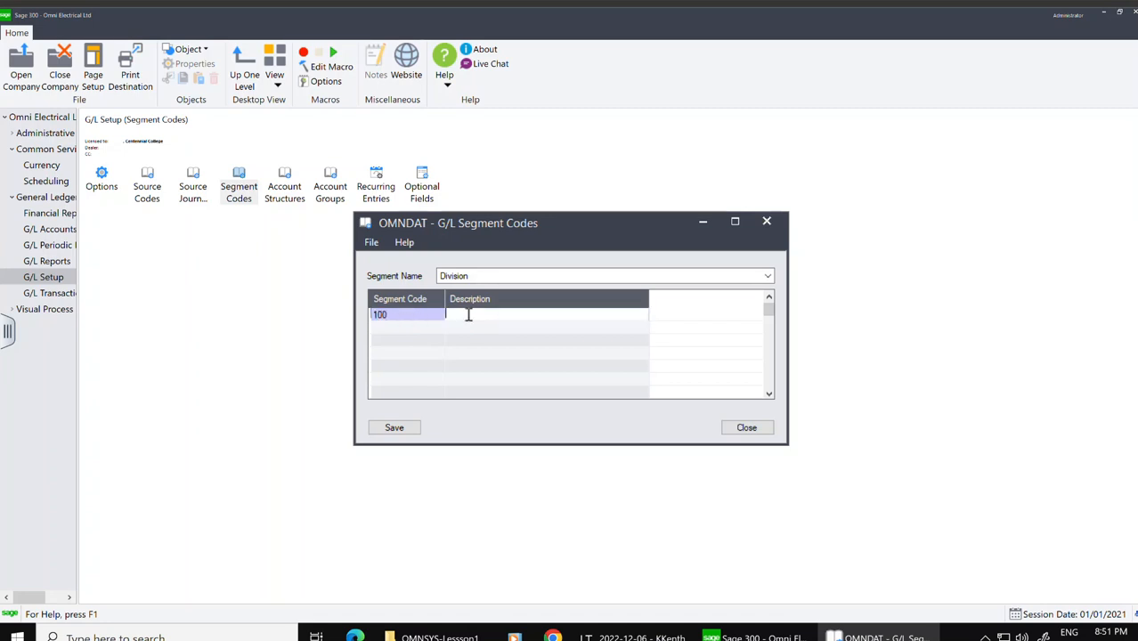
text(Elect)
text(rical Division)
key(Insert)
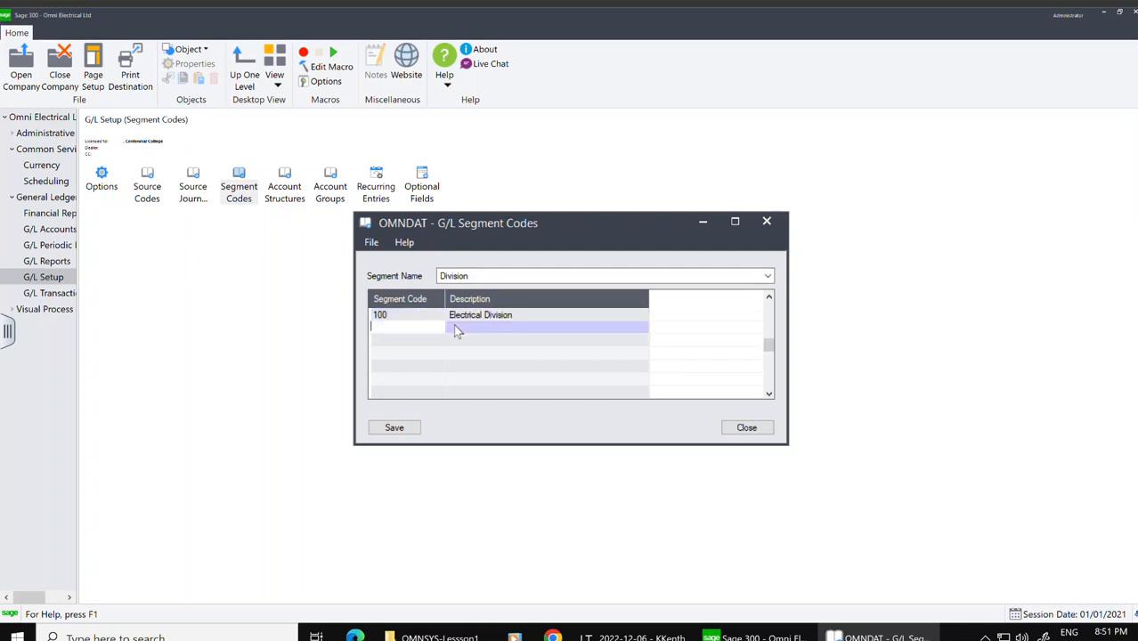
Step: Add Division code 200 described as Machinery Division, then save and close Segment Codes
text(200)
key(Tab)
text(Ma)
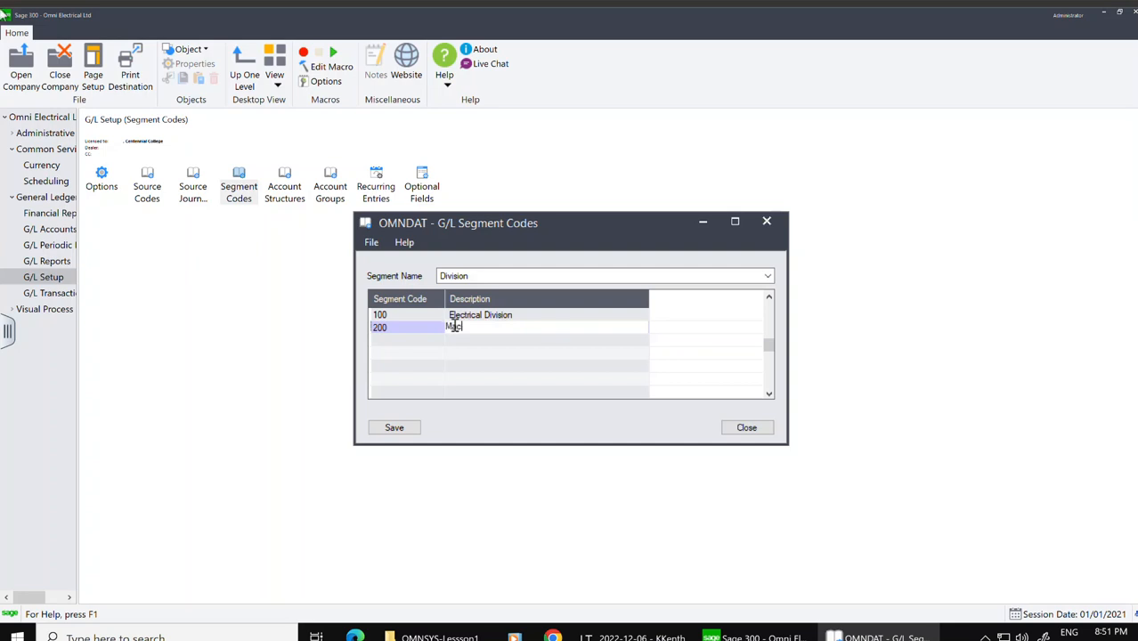
text(c)
text(hinery)
text( Dic)
text(ision)
click(390, 429)
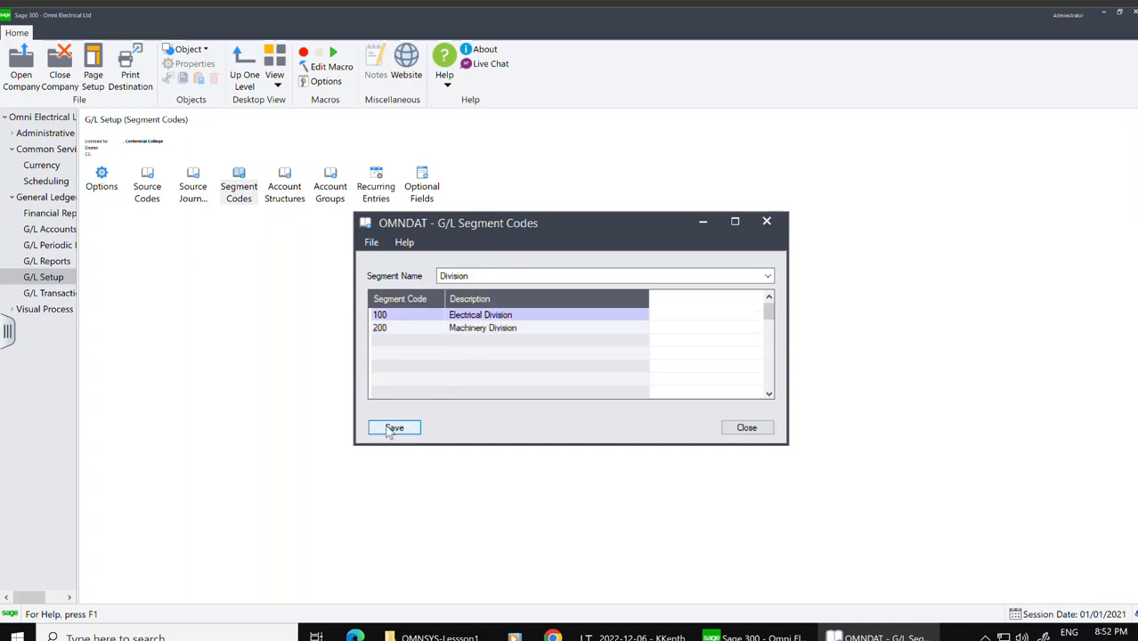
click(748, 432)
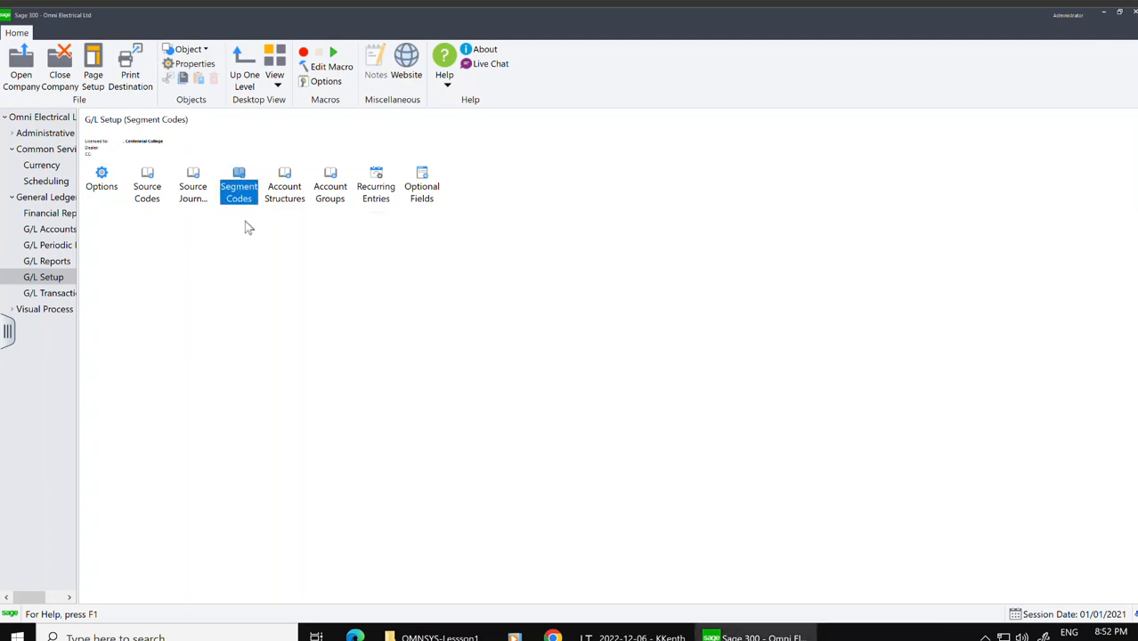
Step: Create account structure ACC described as Account using only the Account segment, and check it in the structure code finder
double_click(297, 197)
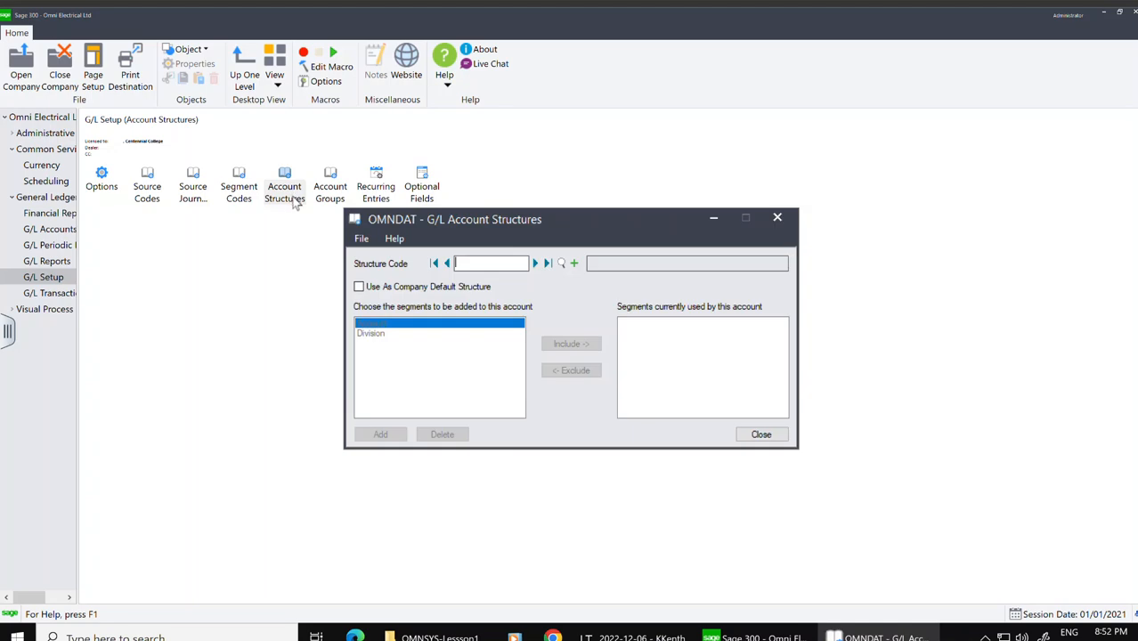
text(ACC)
key(Tab)
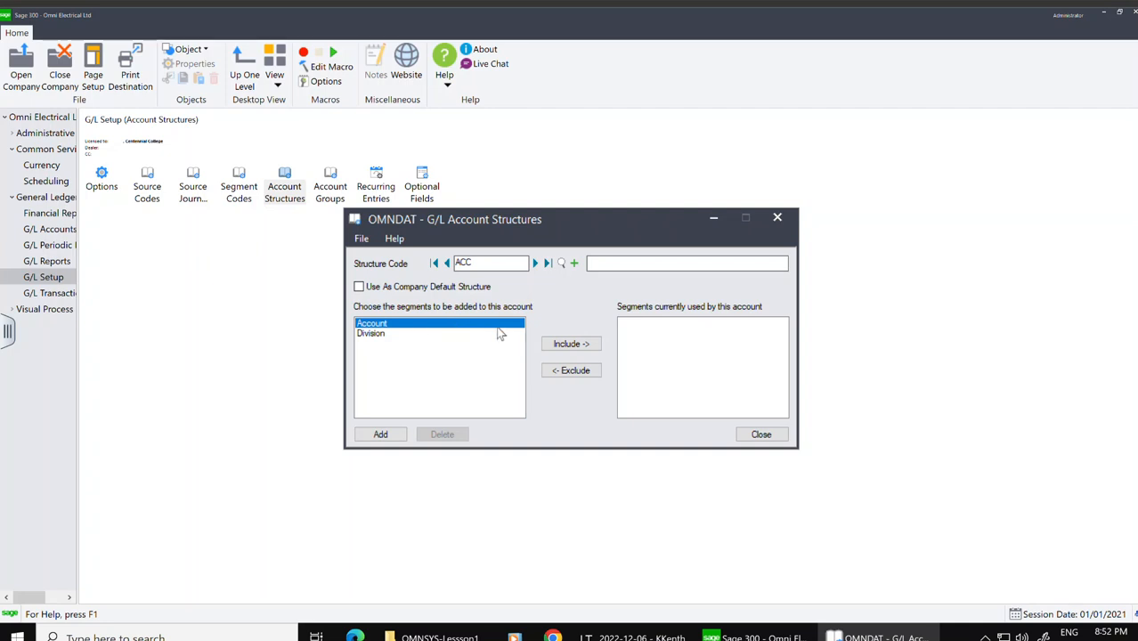
click(574, 348)
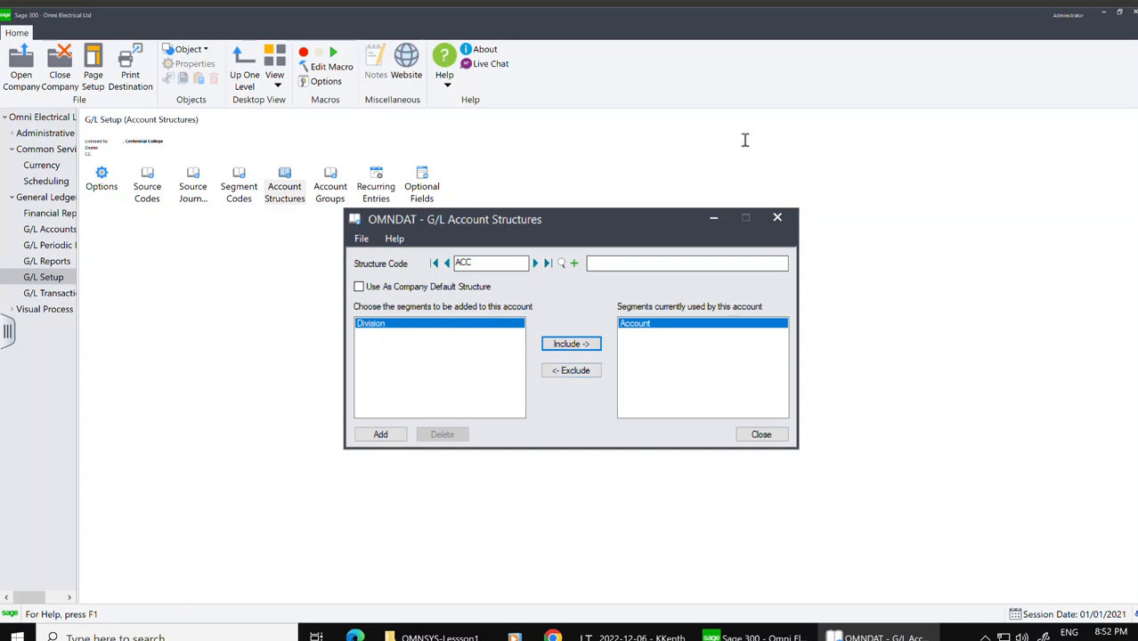
click(595, 263)
text(Acc)
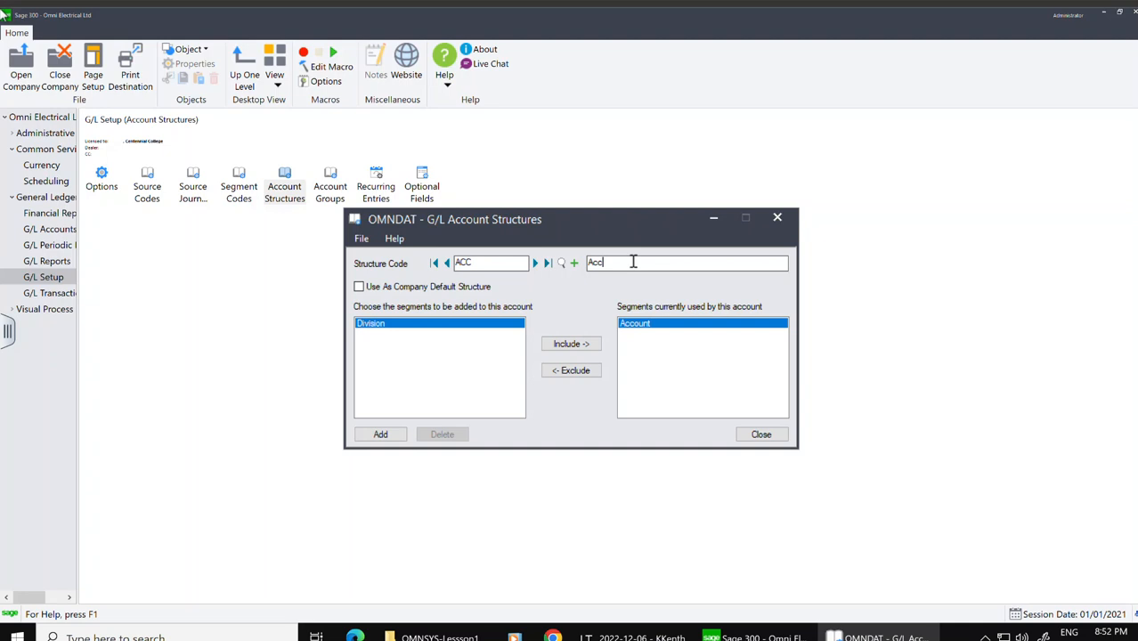
text(ount)
click(382, 434)
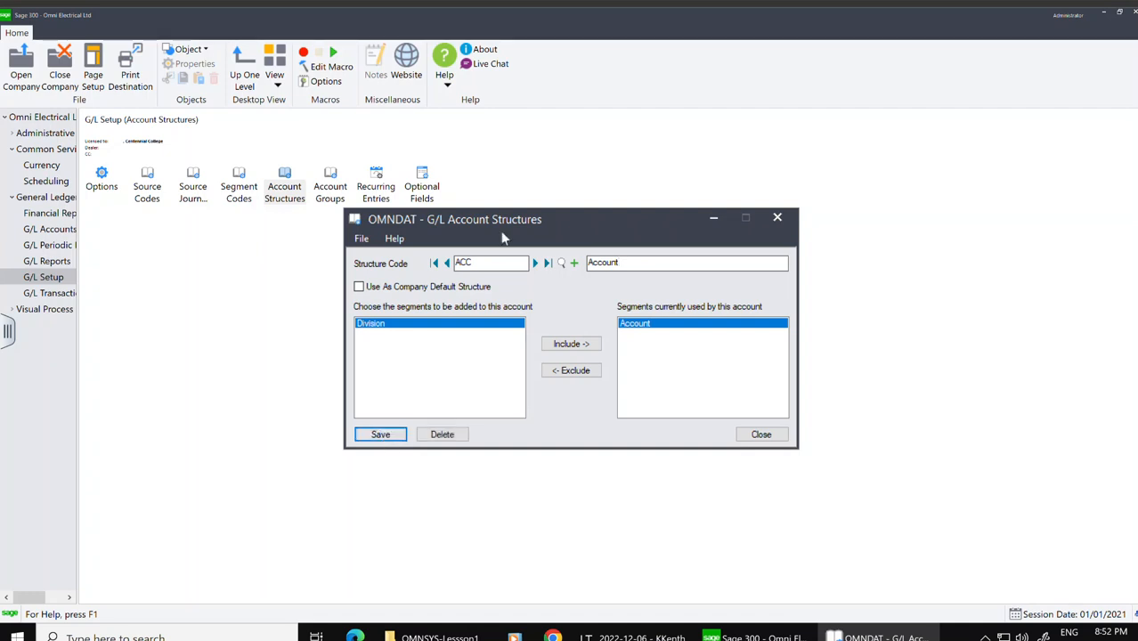
click(561, 264)
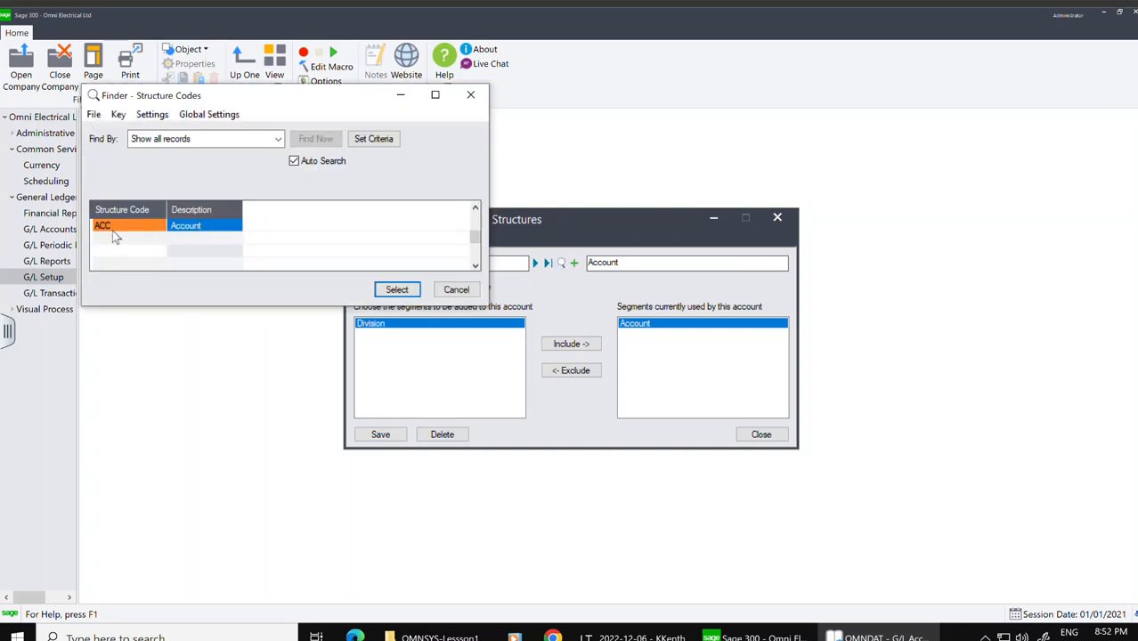
click(456, 289)
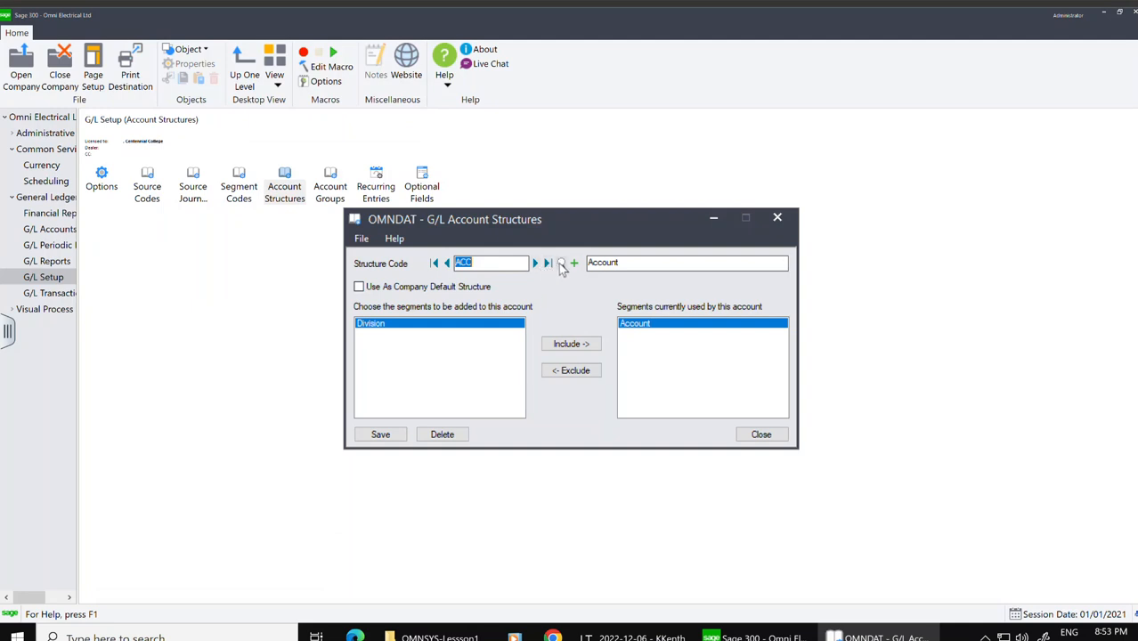
Step: Create account structure DIV described as Division using the Account and Division segments
click(574, 262)
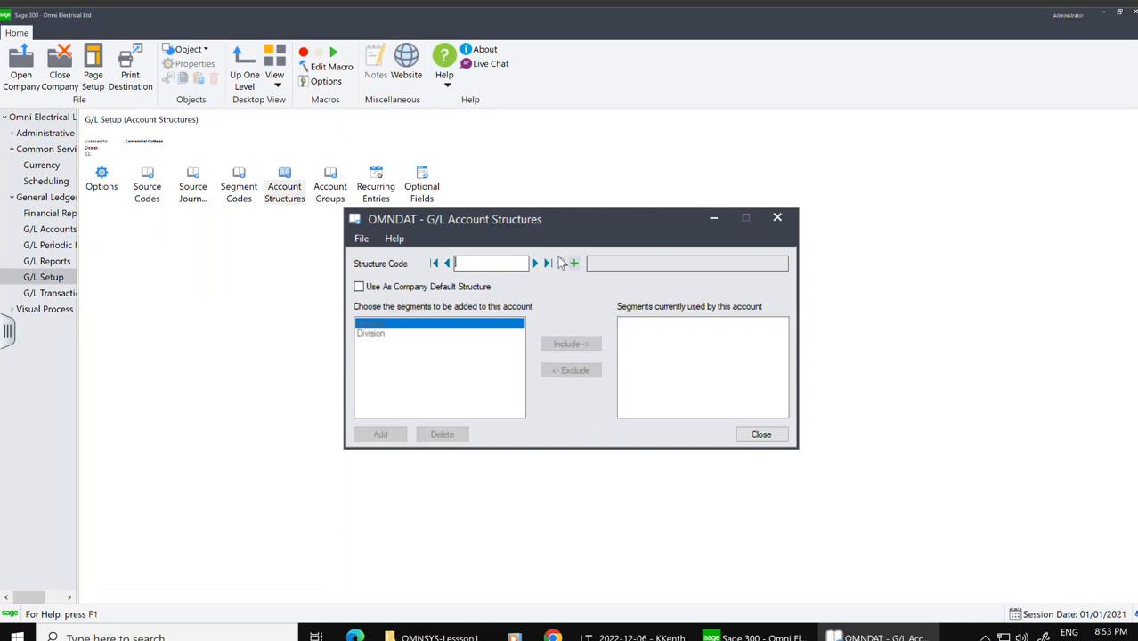
text(DIV)
click(635, 264)
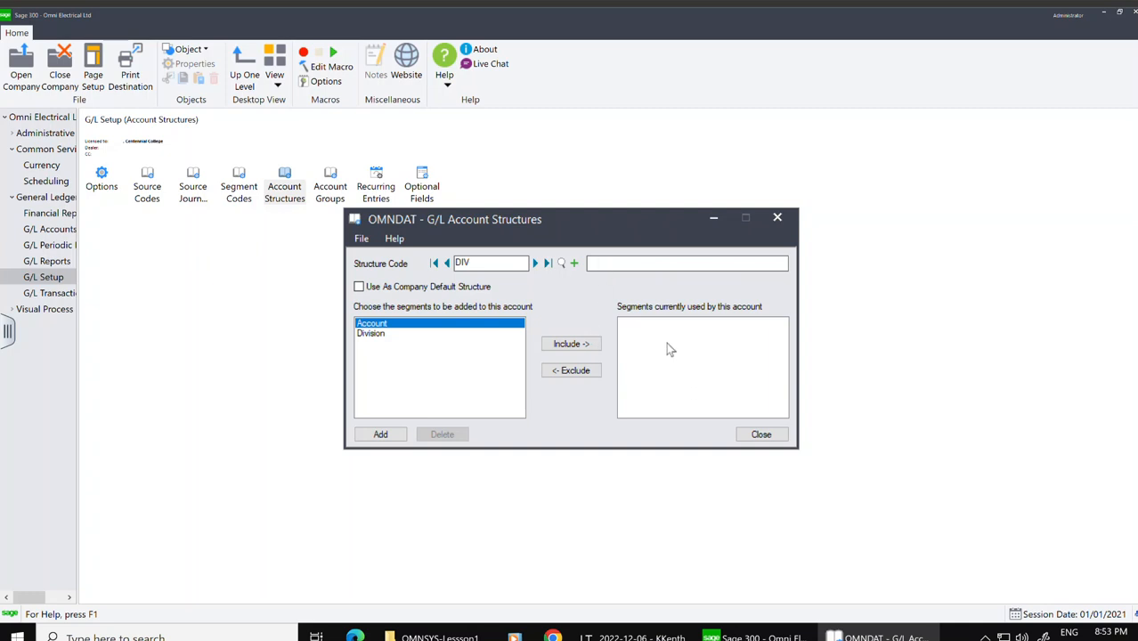
click(585, 347)
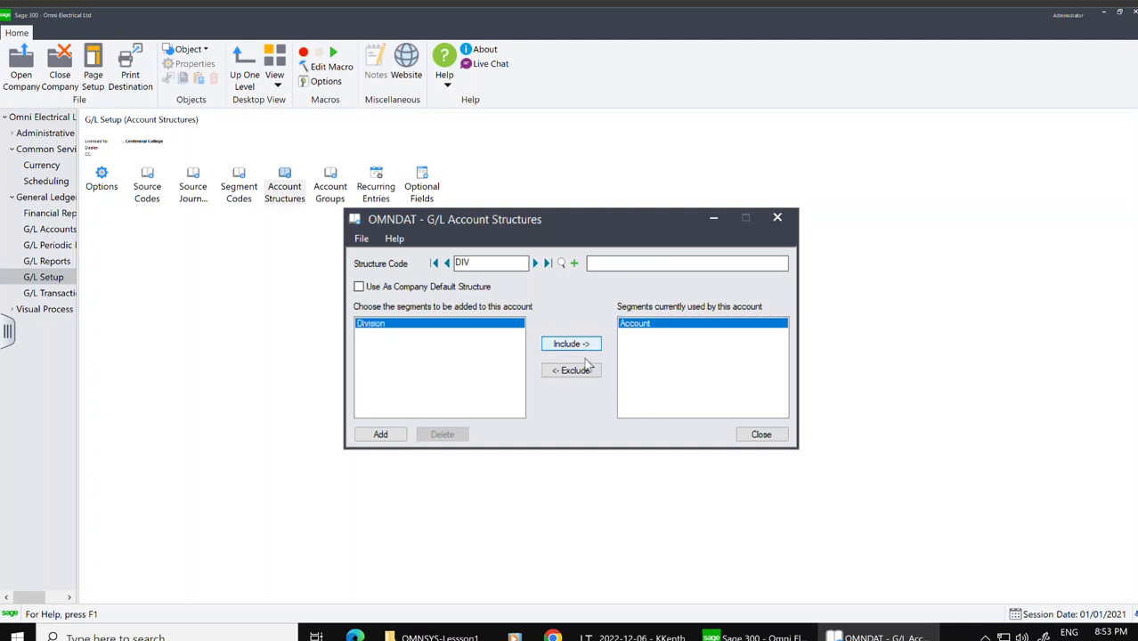
click(583, 349)
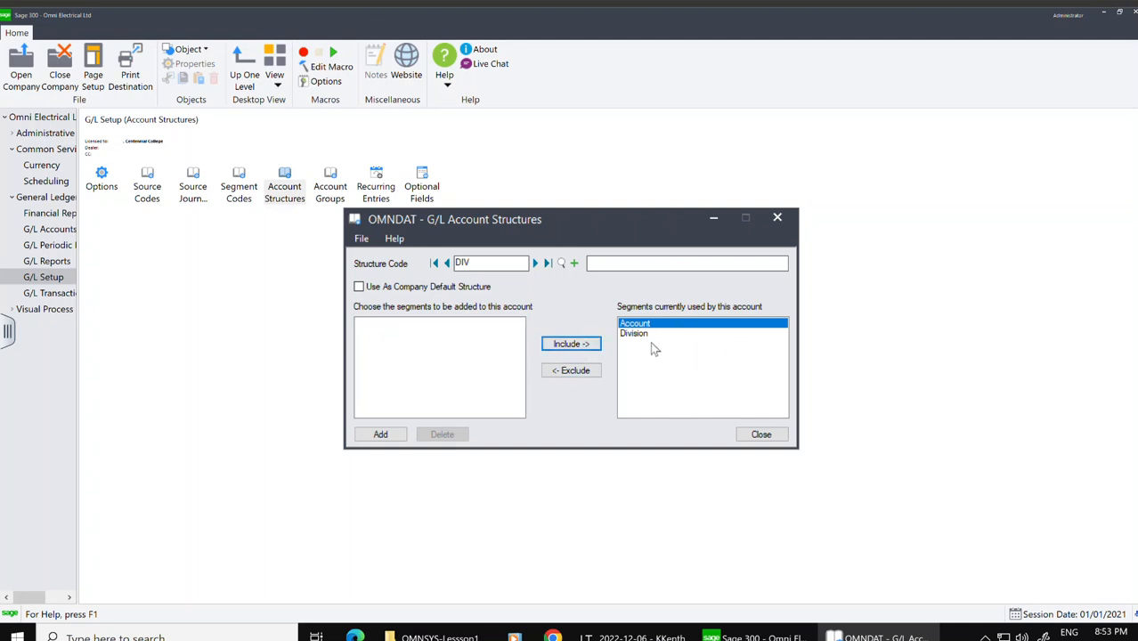
click(643, 260)
text(Div)
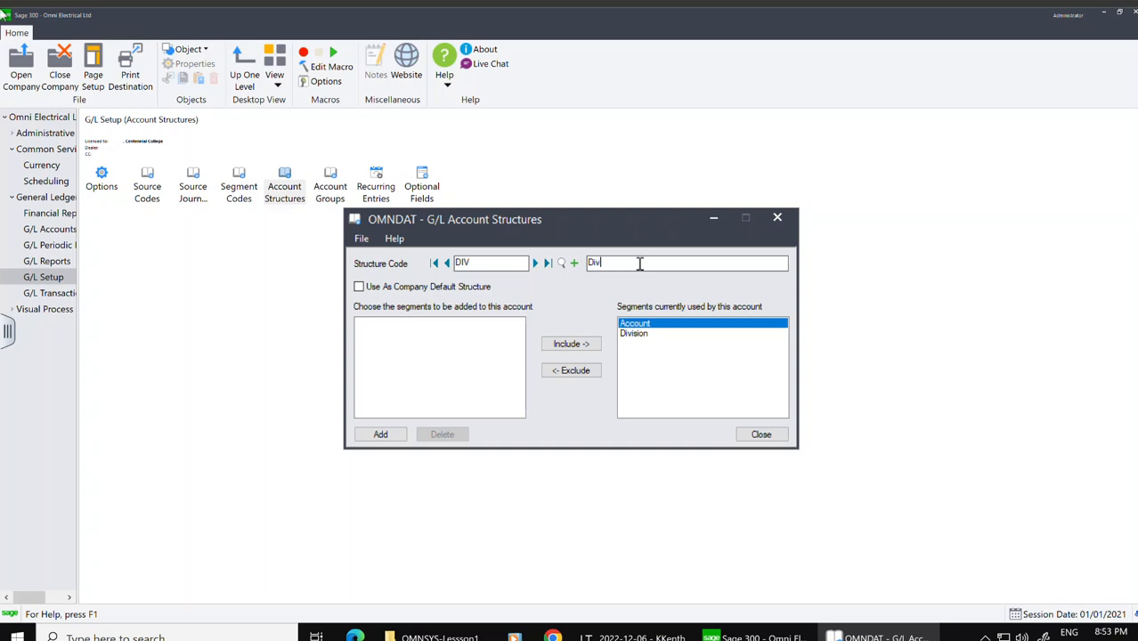
text(ision)
click(393, 440)
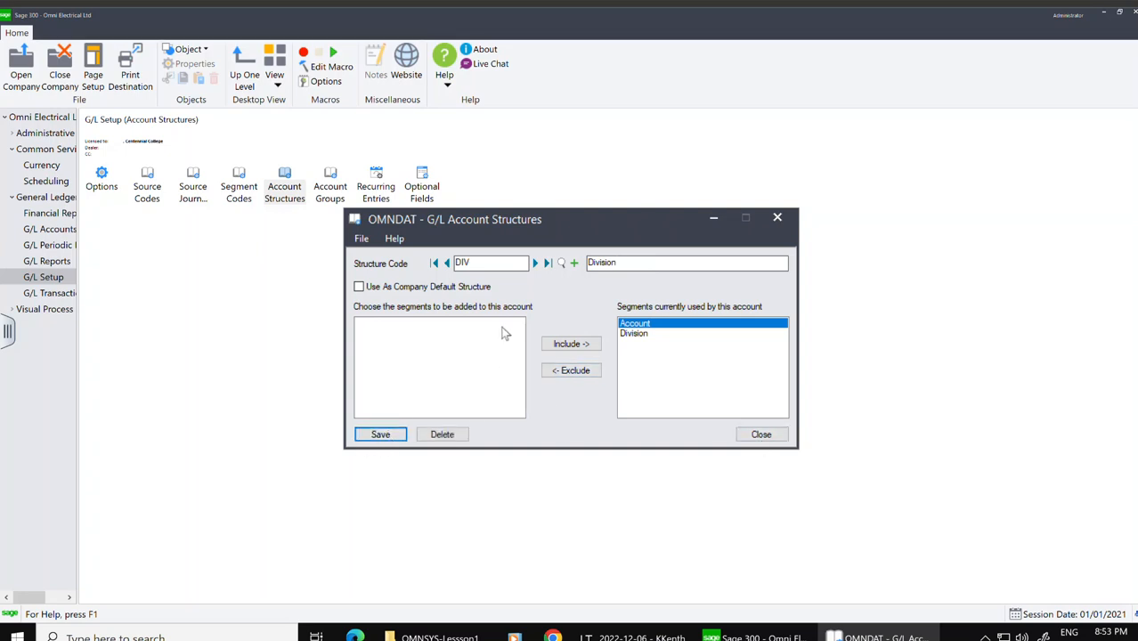
Step: Review the structure codes in the finder, then close Account Structures
click(561, 263)
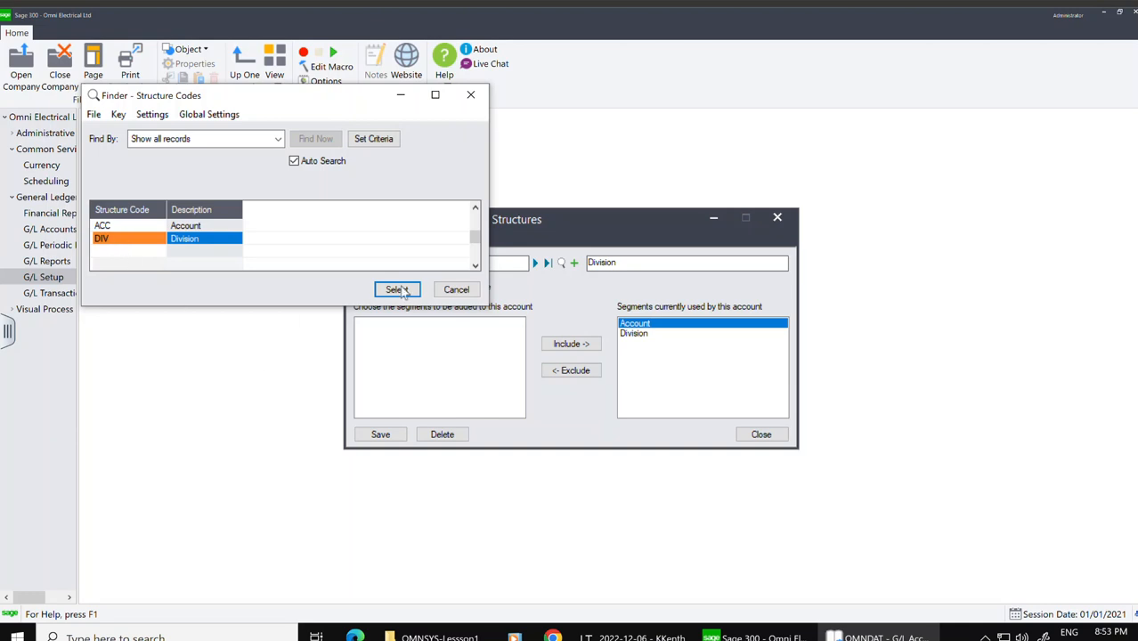
click(456, 291)
click(759, 435)
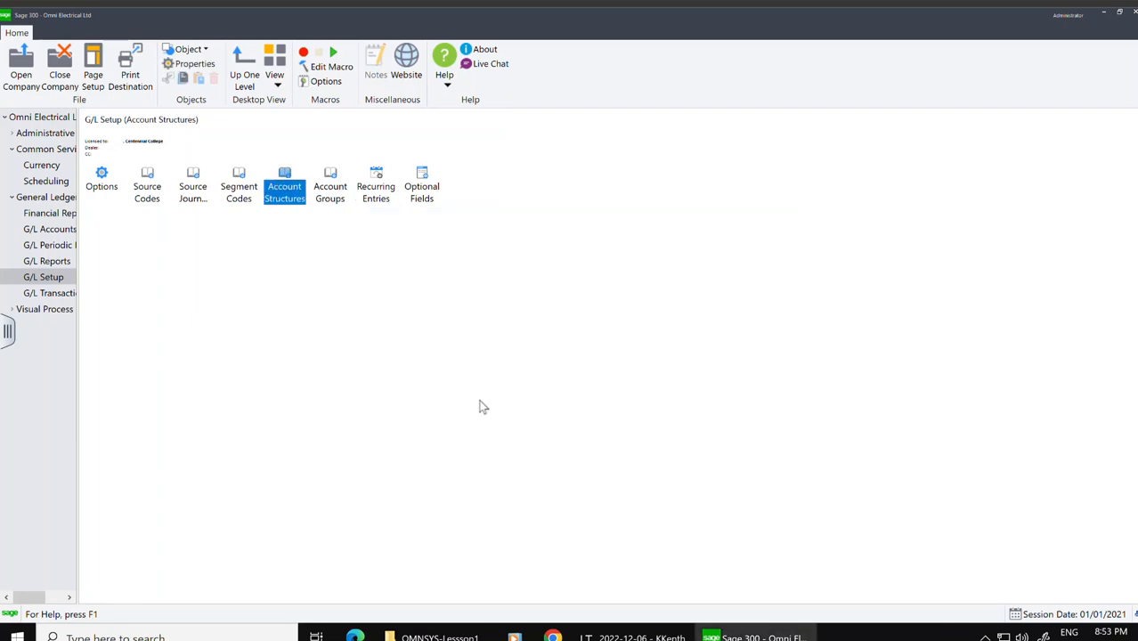
Step: Open Source Codes and browse the existing source codes in the finder
double_click(151, 197)
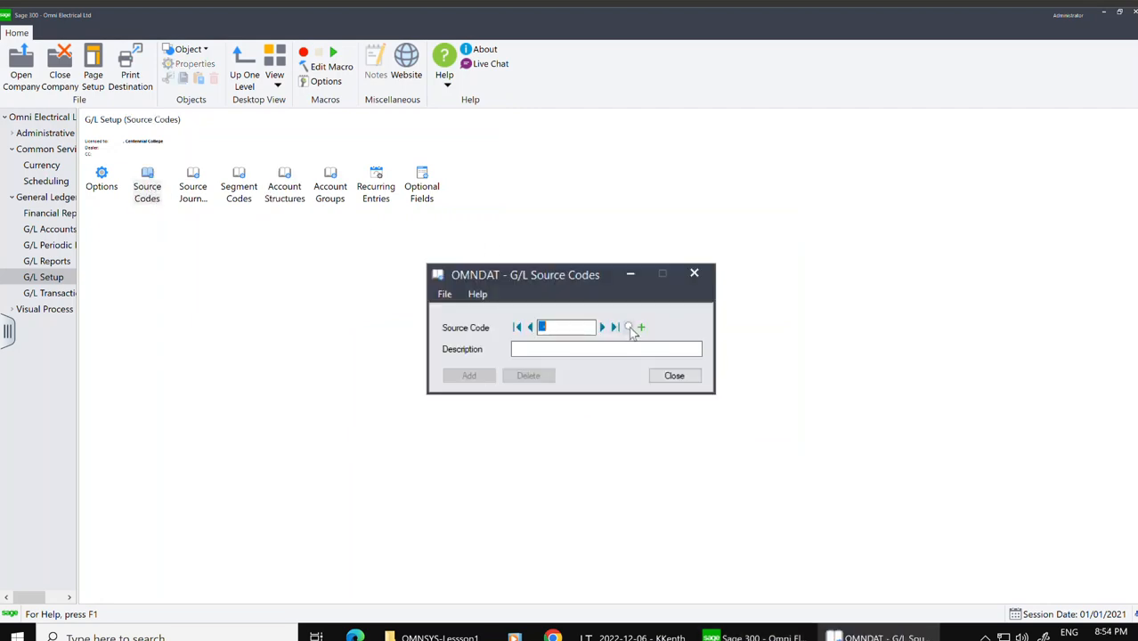
click(630, 328)
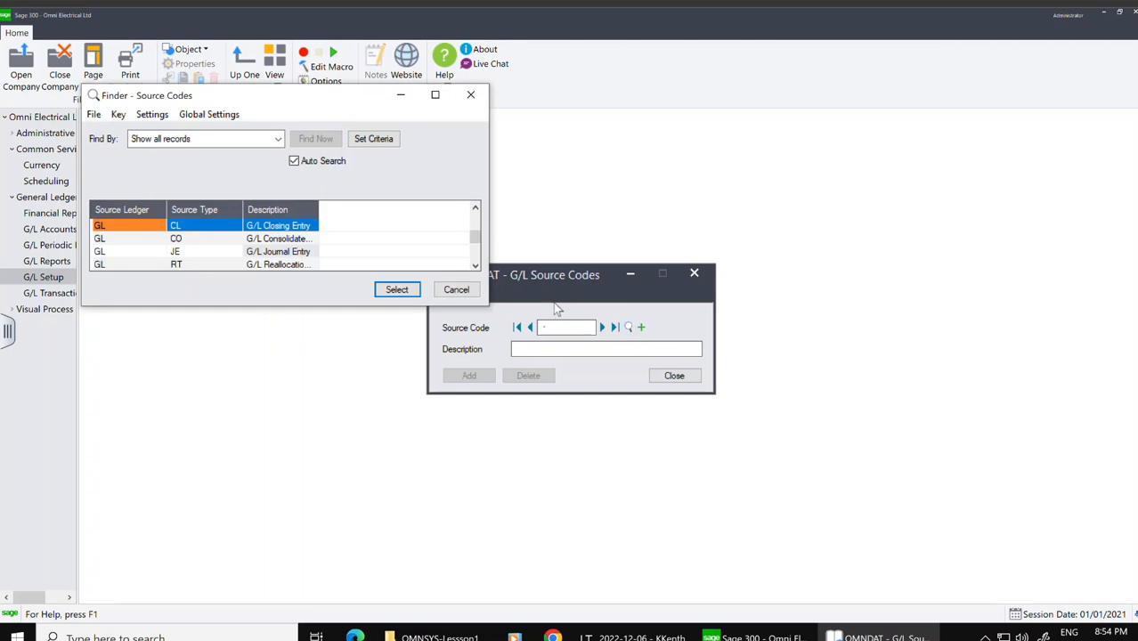
key(Down)
key(Down)
key(Down)
key(Down)
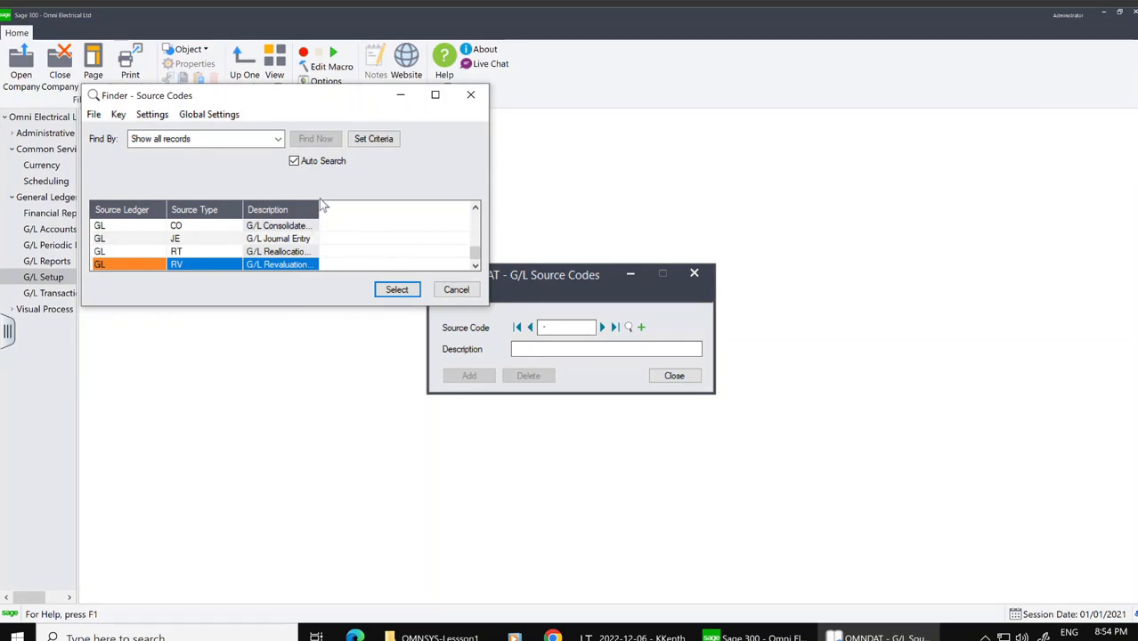
click(458, 290)
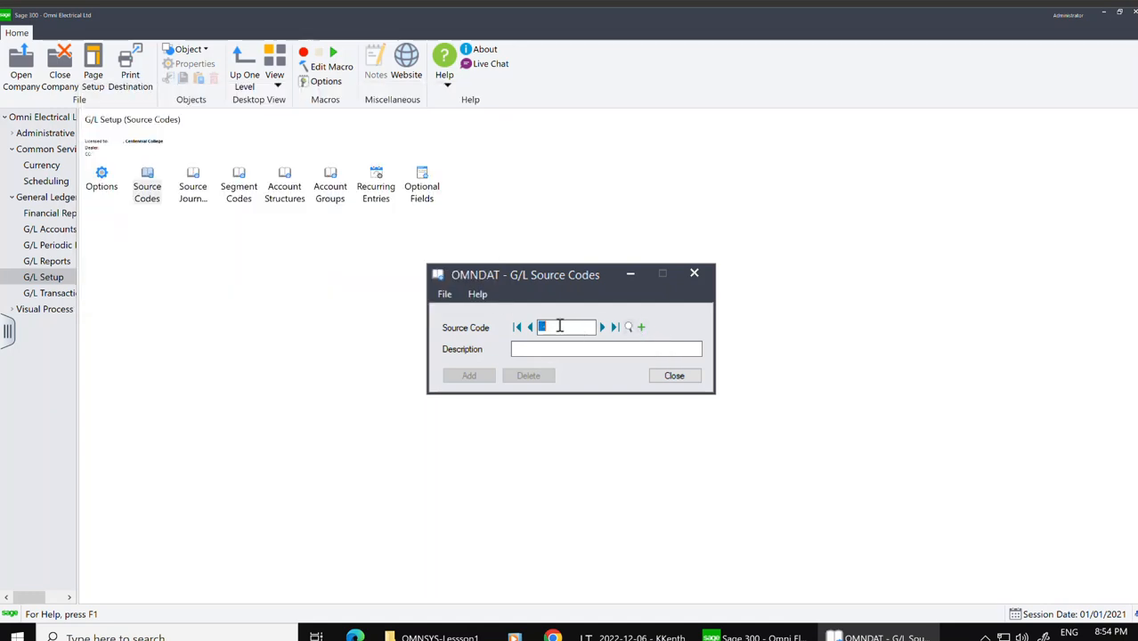
Step: Add source code GL-CD described as Cash Disbursements
click(539, 328)
text(CD)
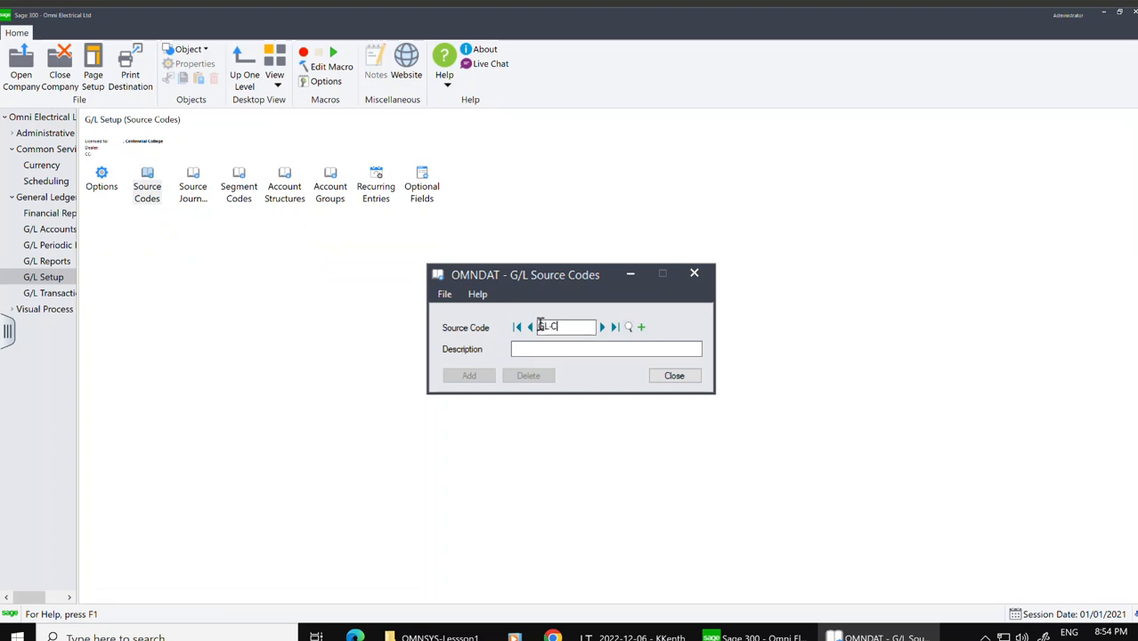
click(543, 350)
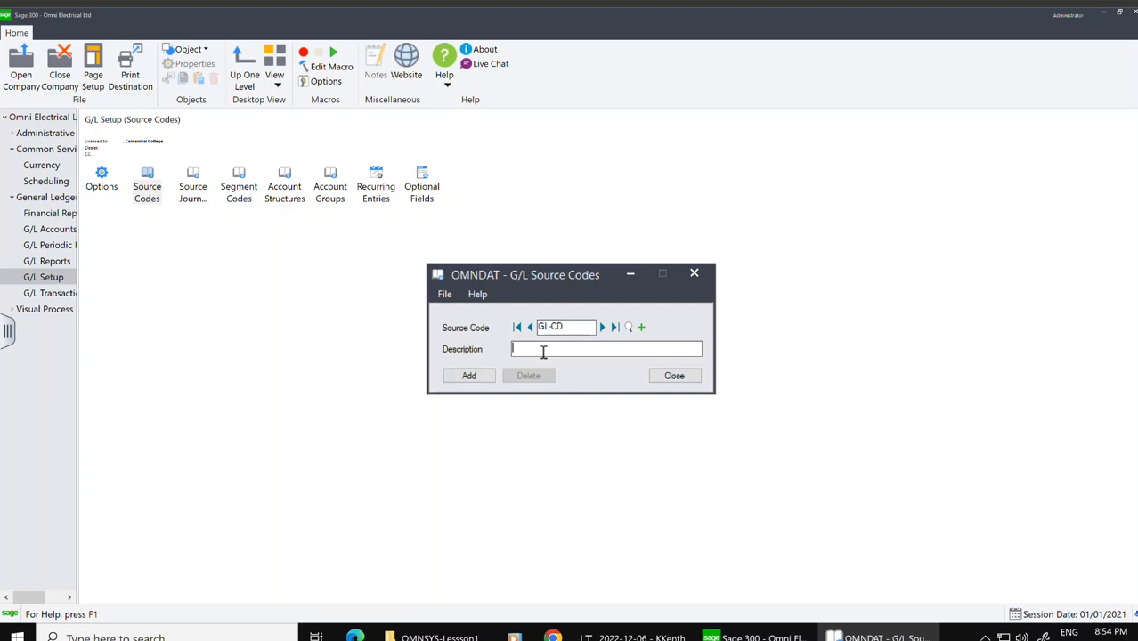
text(Cash Disburrsements)
click(472, 378)
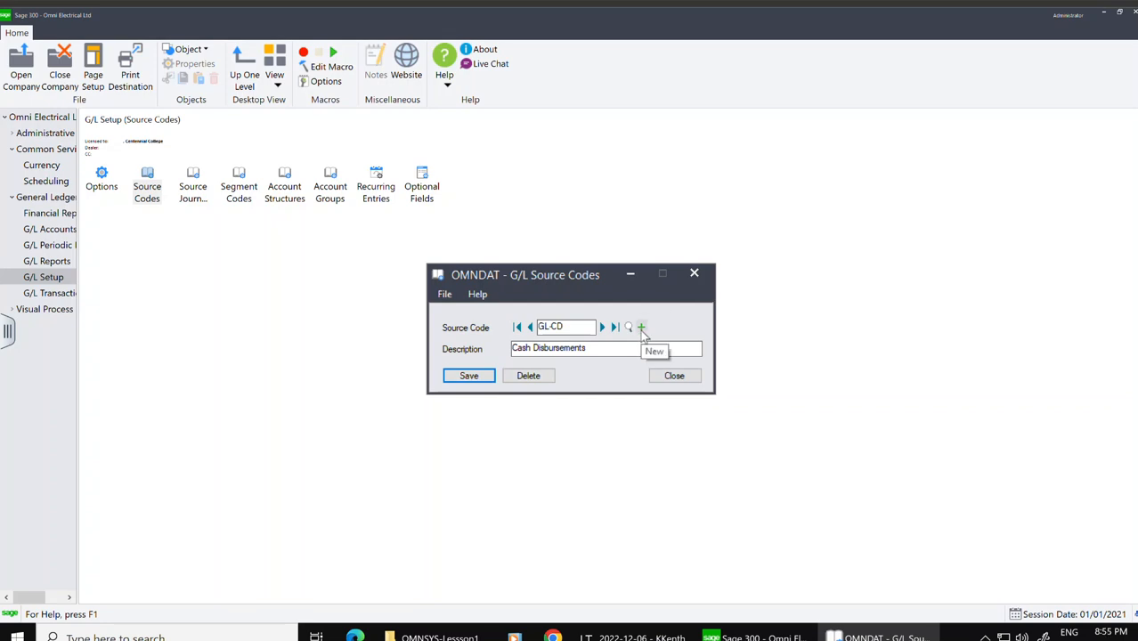
Step: Add source code GL-CR described as Cash Receipts
click(642, 328)
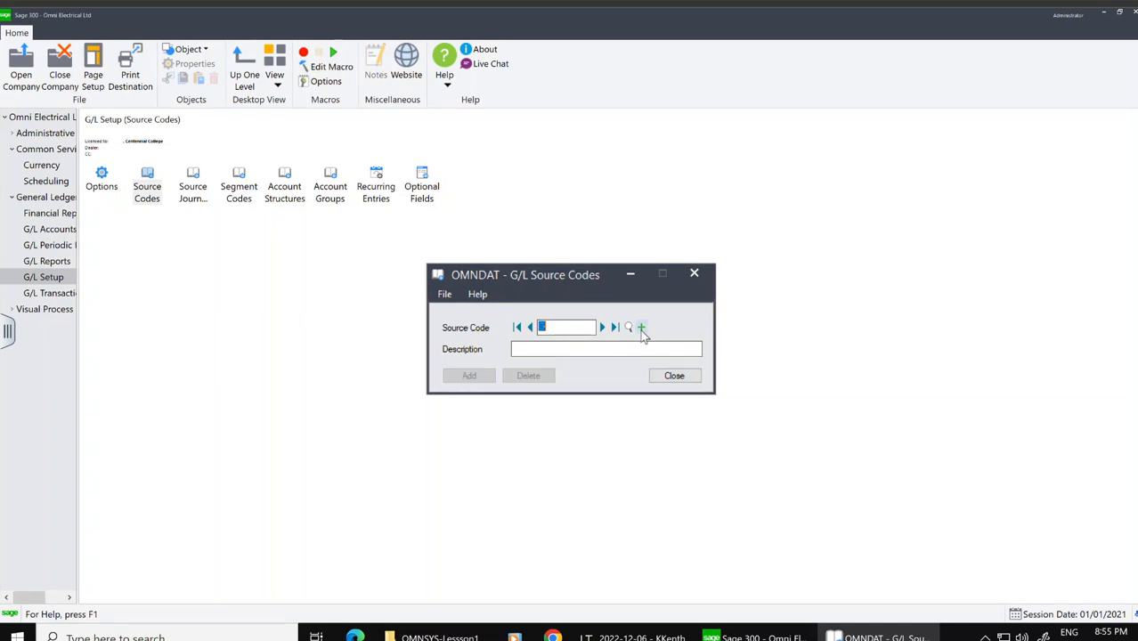
text(GL-CR)
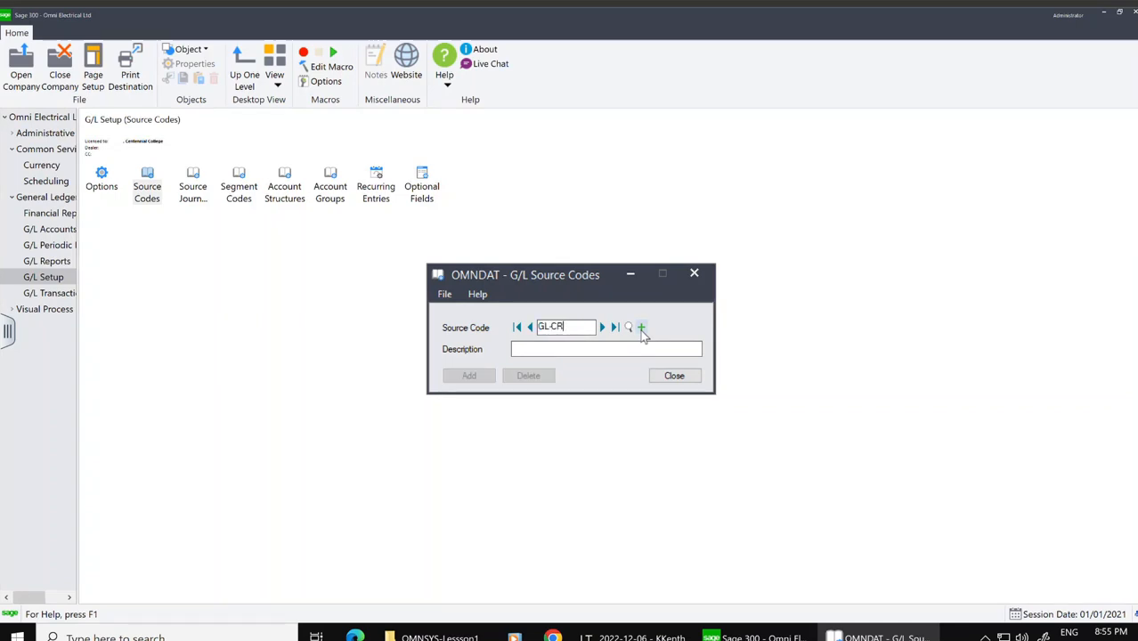
key(Tab)
text(cas)
key(BackSpace)
key(BackSpace)
key(BackSpace)
key(BackSpace)
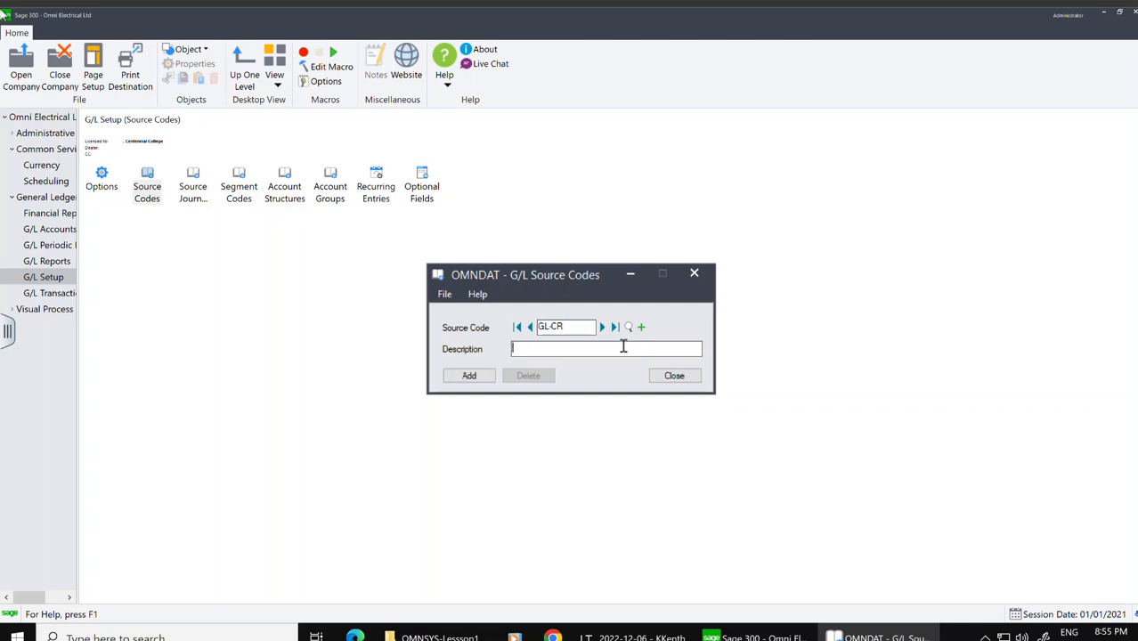
text(Cash)
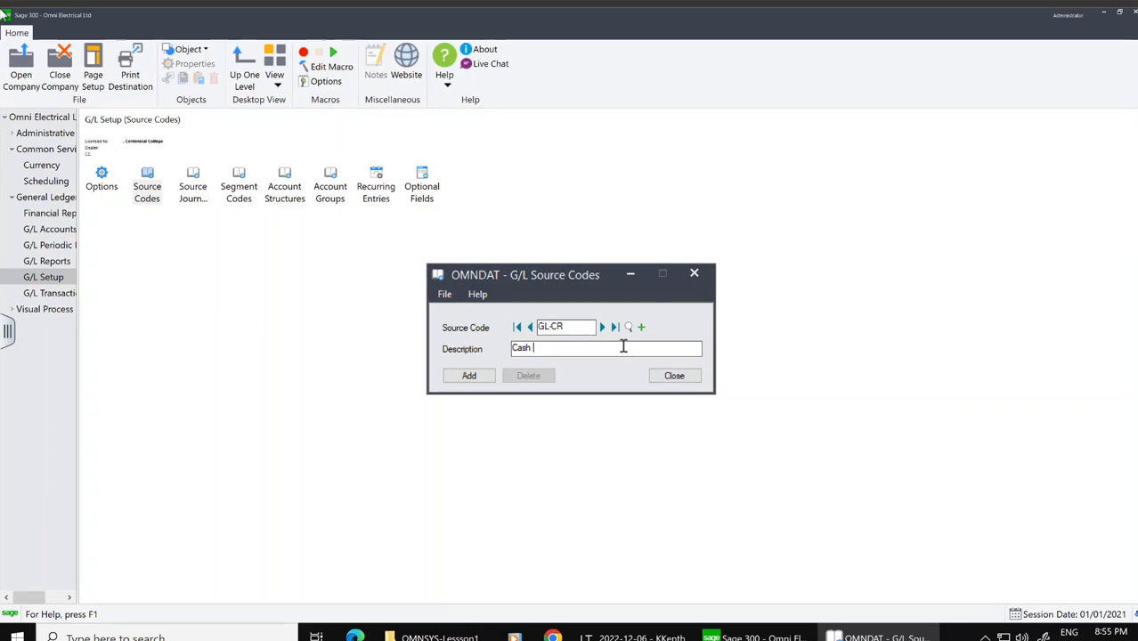
text(REcipt)
text(s)
key(BackSpace)
key(BackSpace)
key(BackSpace)
key(BackSpace)
key(BackSpace)
key(BackSpace)
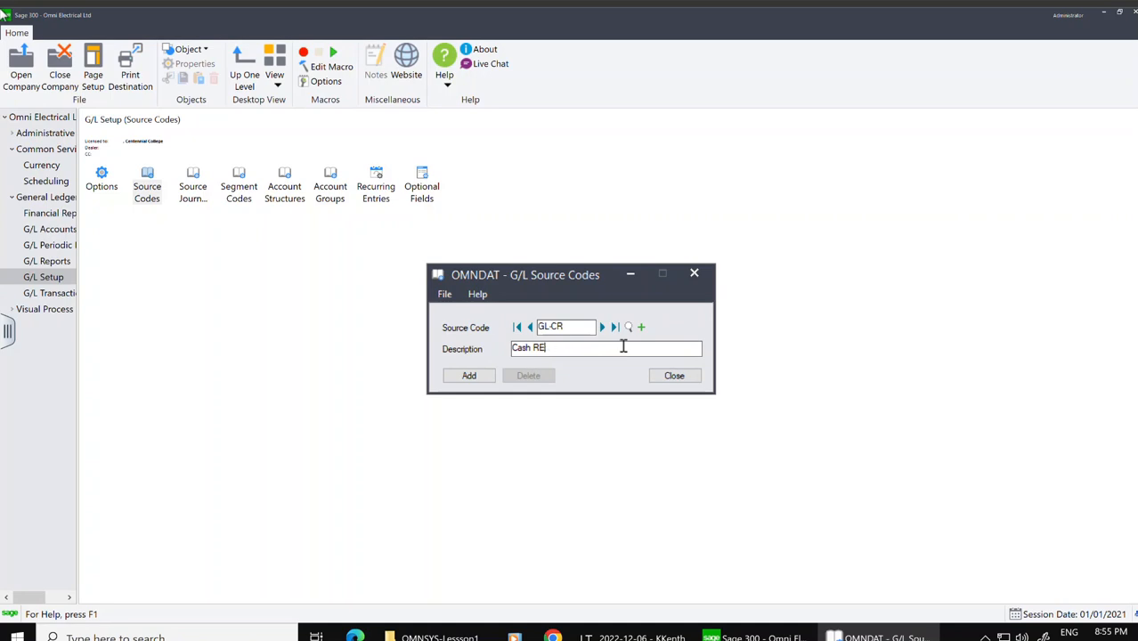
text(eceipts)
click(467, 375)
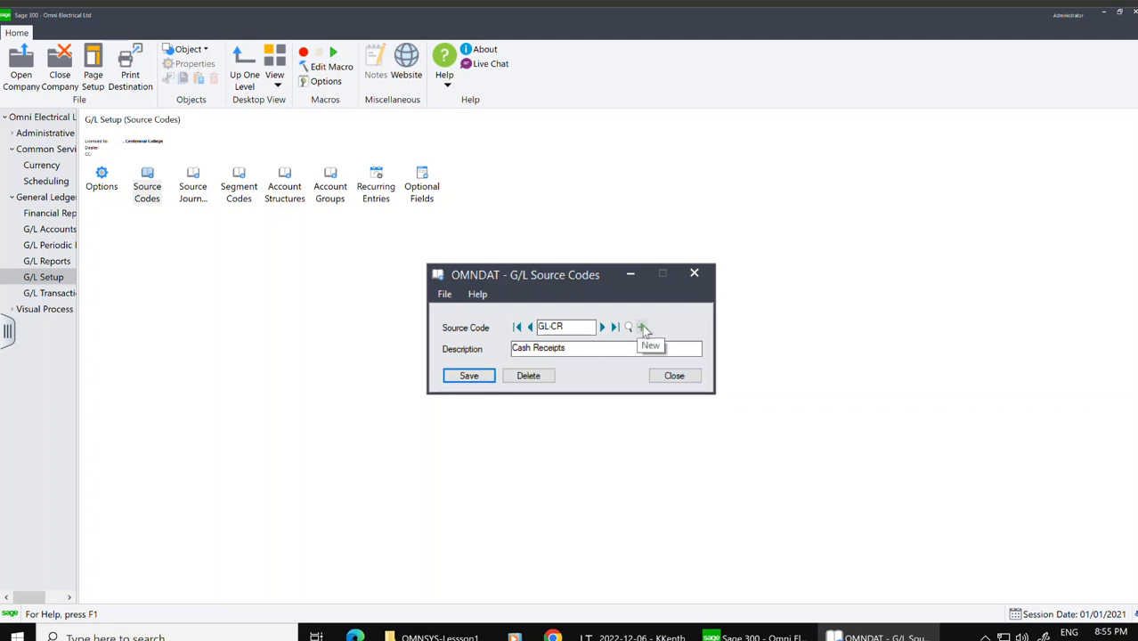
Step: Add source code GL-PR described as Payroll
click(642, 328)
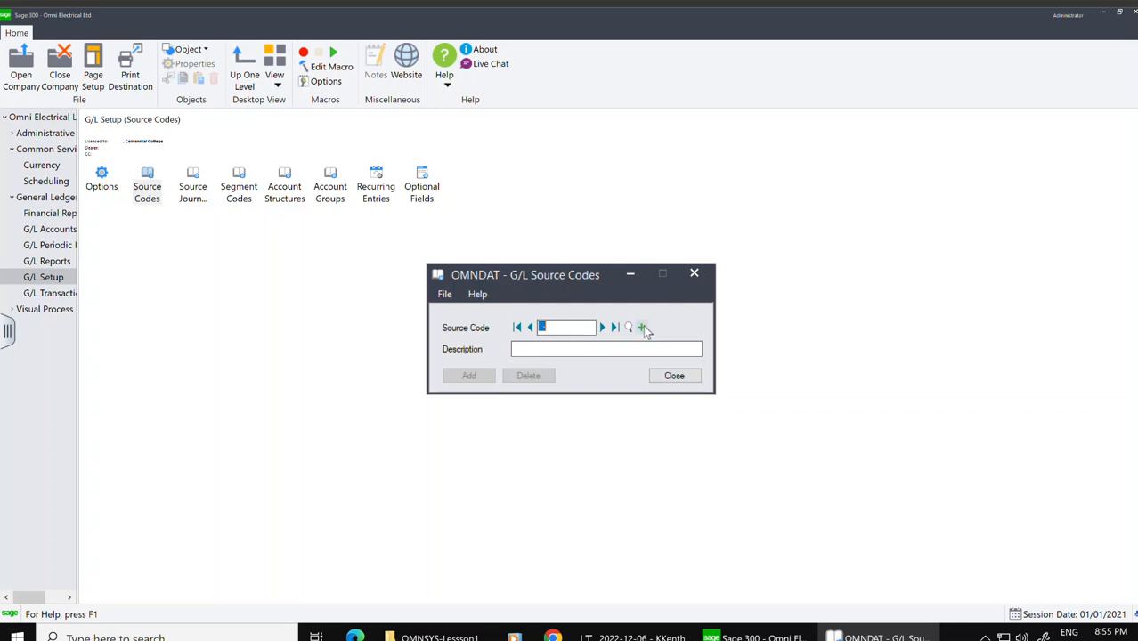
text(GL-PR)
click(576, 349)
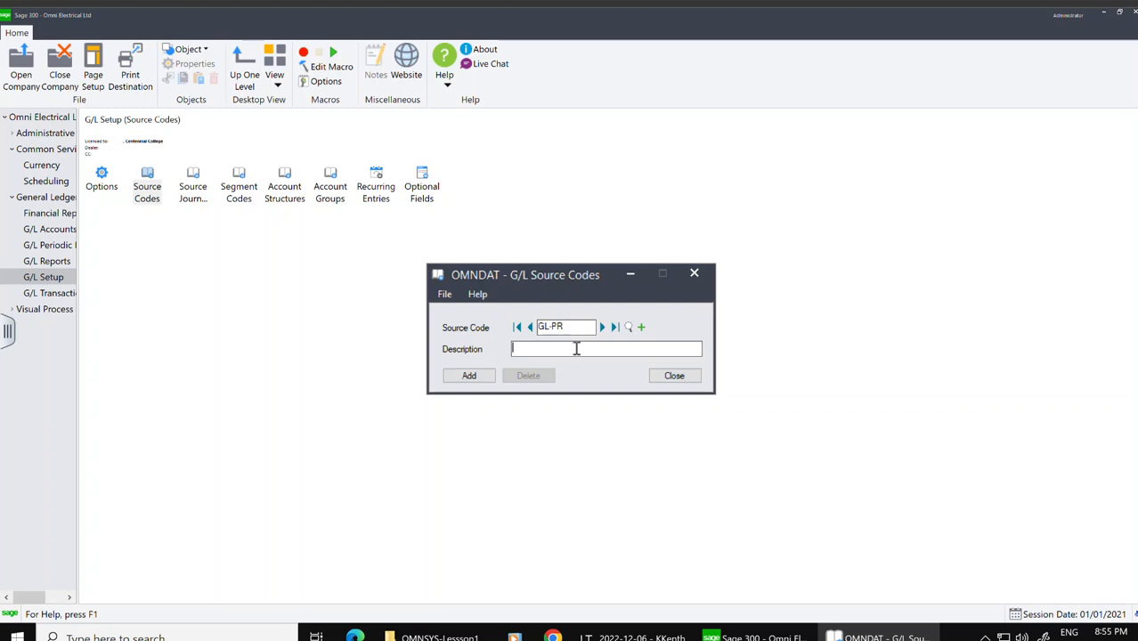
text(payroll)
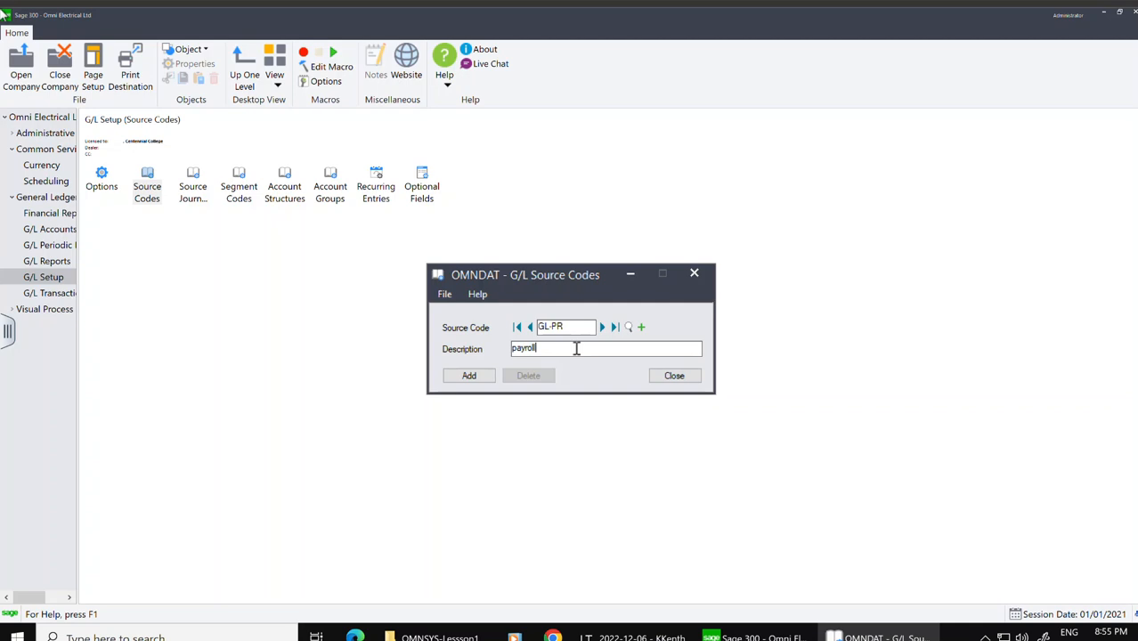
drag(513, 349, 517, 350)
text(P)
click(641, 328)
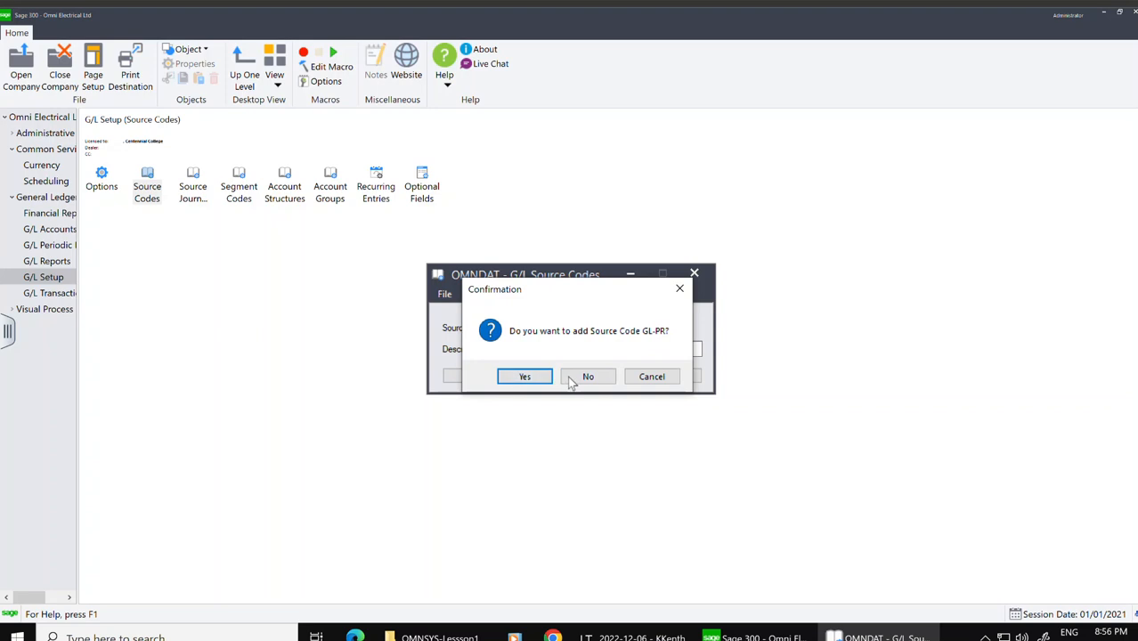
click(525, 377)
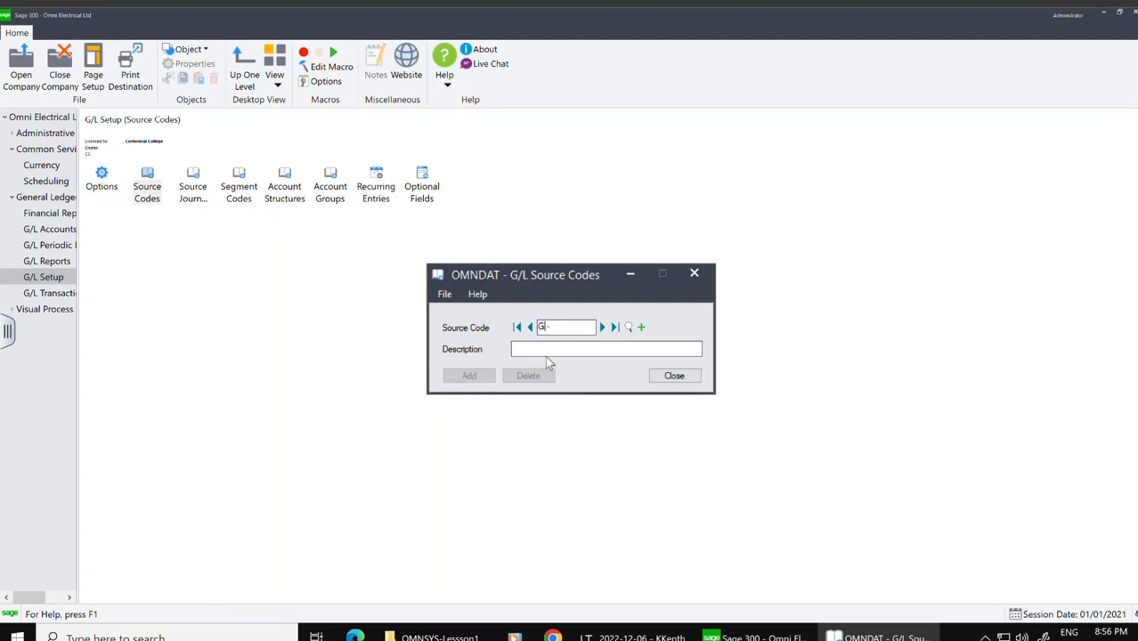
Step: Add source code GL-SA described as Sales
text(L-SA)
click(546, 352)
text(Sales)
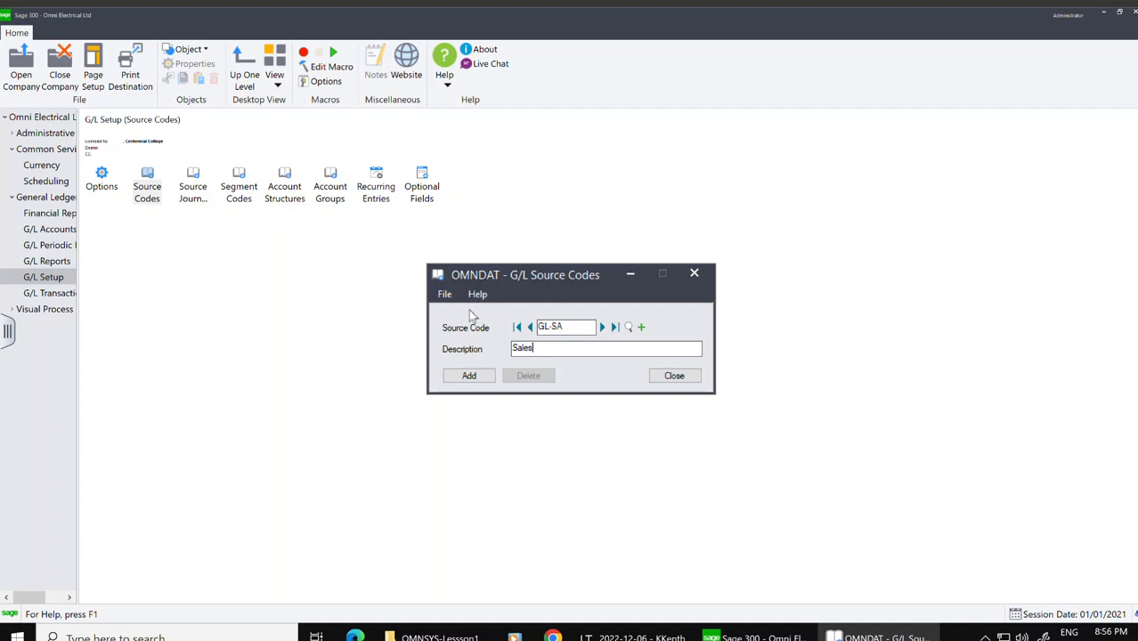
click(459, 375)
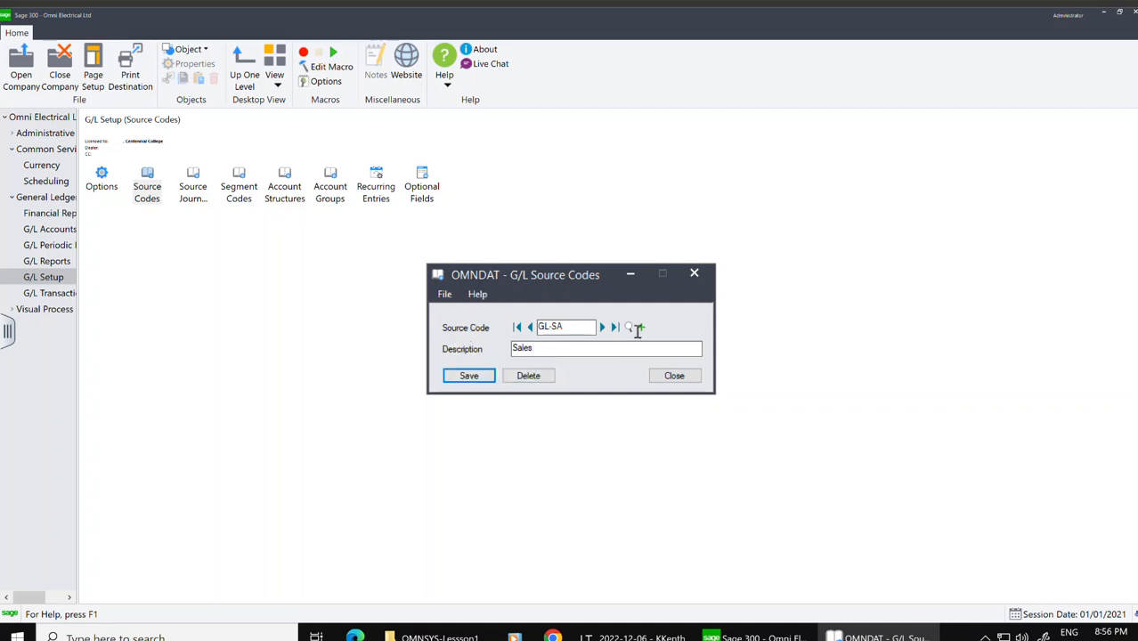
Step: Add source code GL-SU described as Setup
click(640, 327)
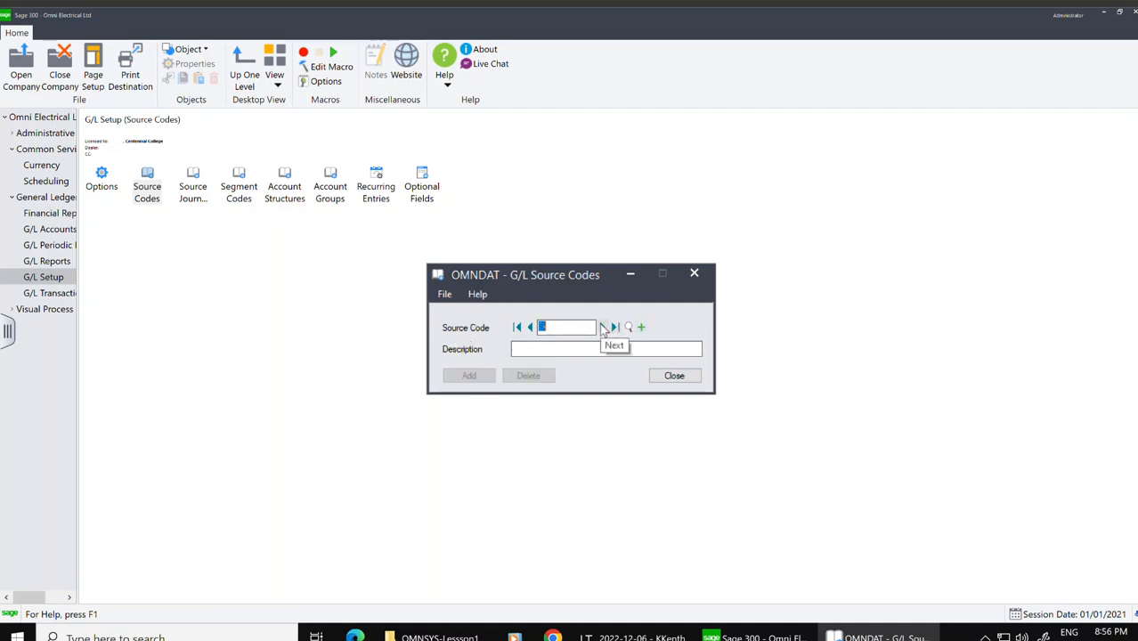
text(GL-SE)
key(BackSpace)
text(U)
click(540, 350)
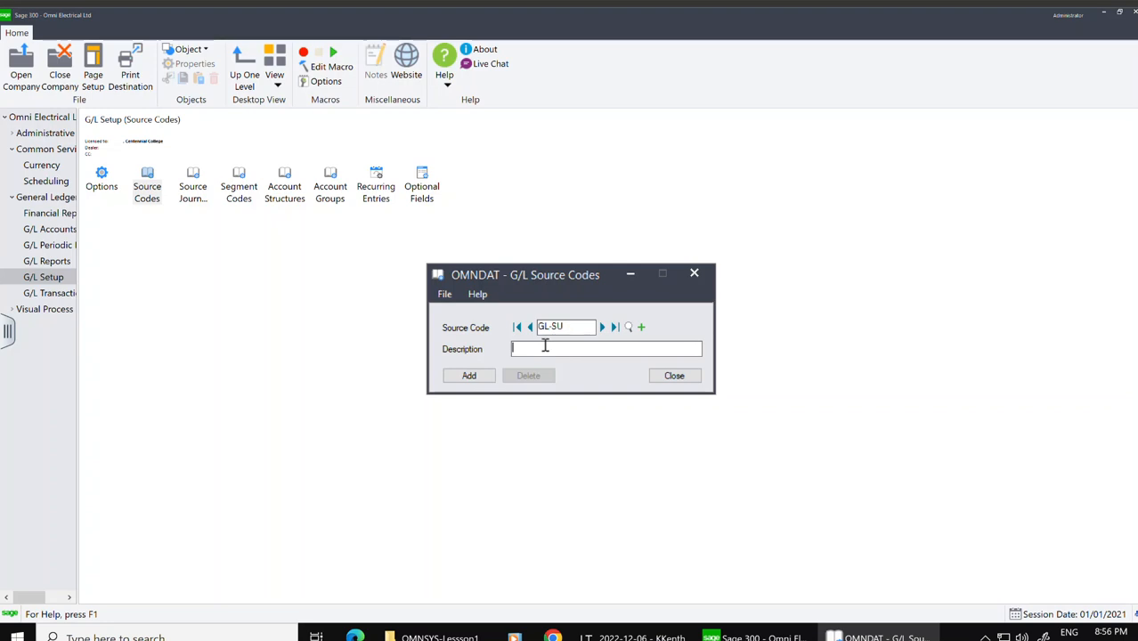
key(BackSpace)
key(BackSpace)
key(BackSpace)
text(Setup)
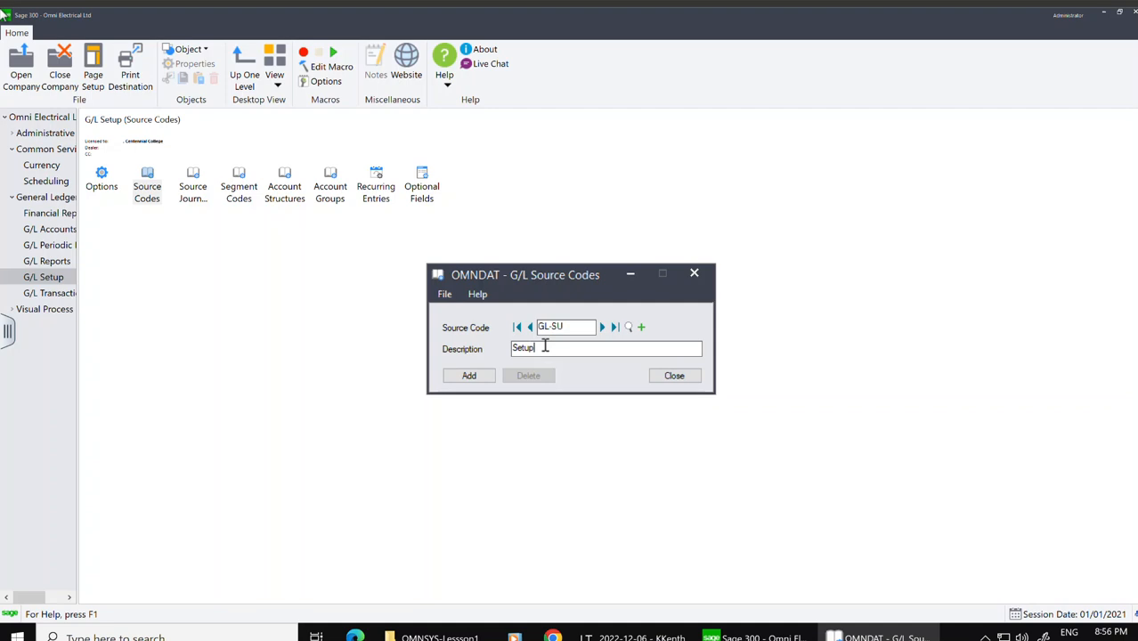
click(472, 377)
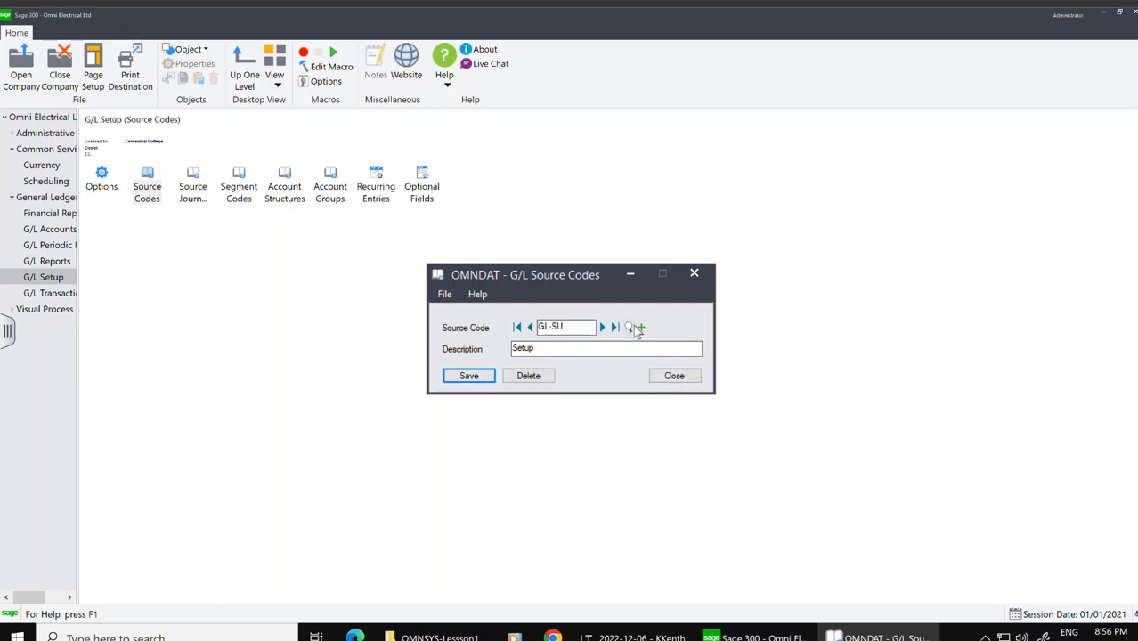
Step: Review the full list of source codes in the finder
click(630, 329)
click(630, 328)
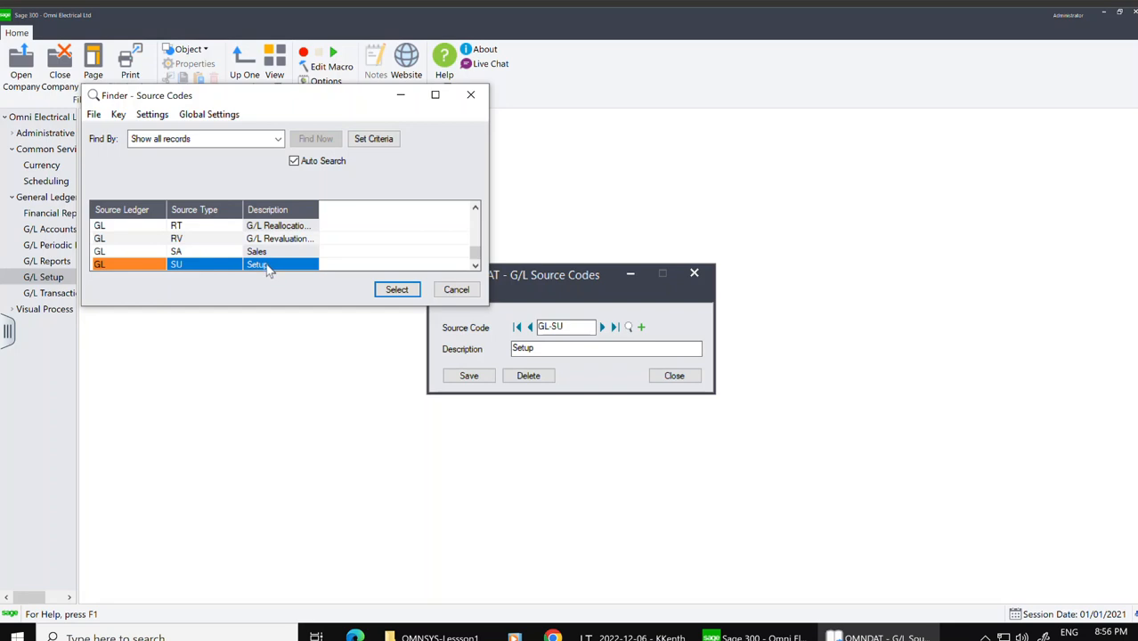
drag(476, 254, 477, 220)
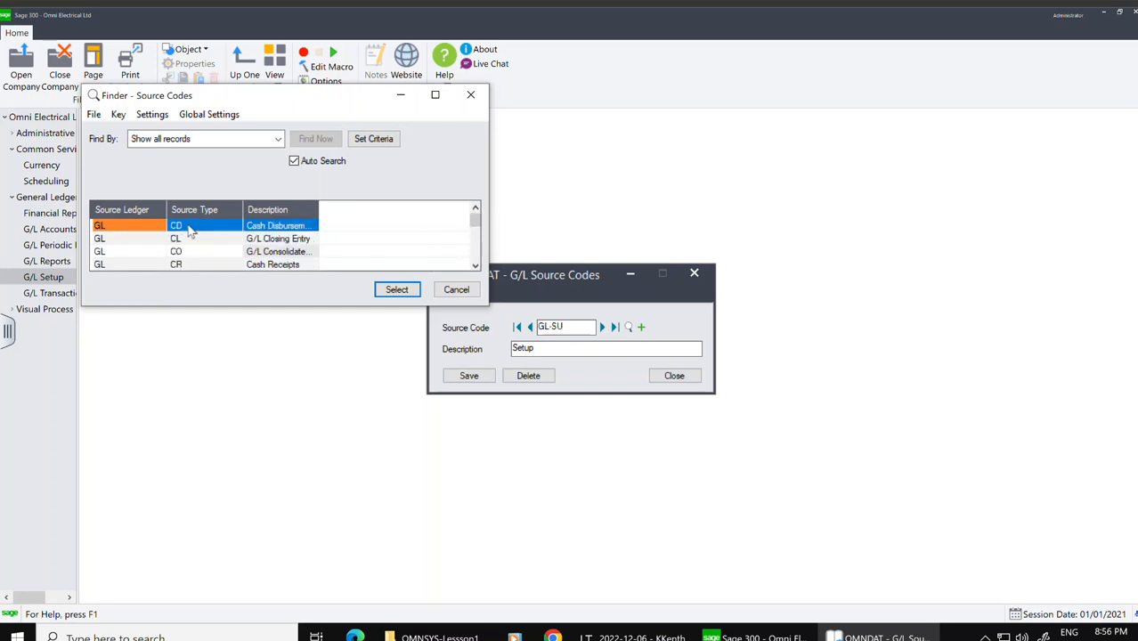
click(477, 267)
click(477, 267)
click(477, 267)
click(477, 268)
Step: Scroll to the end of the source codes list, then close the finder and the Source Codes window
click(477, 267)
click(477, 267)
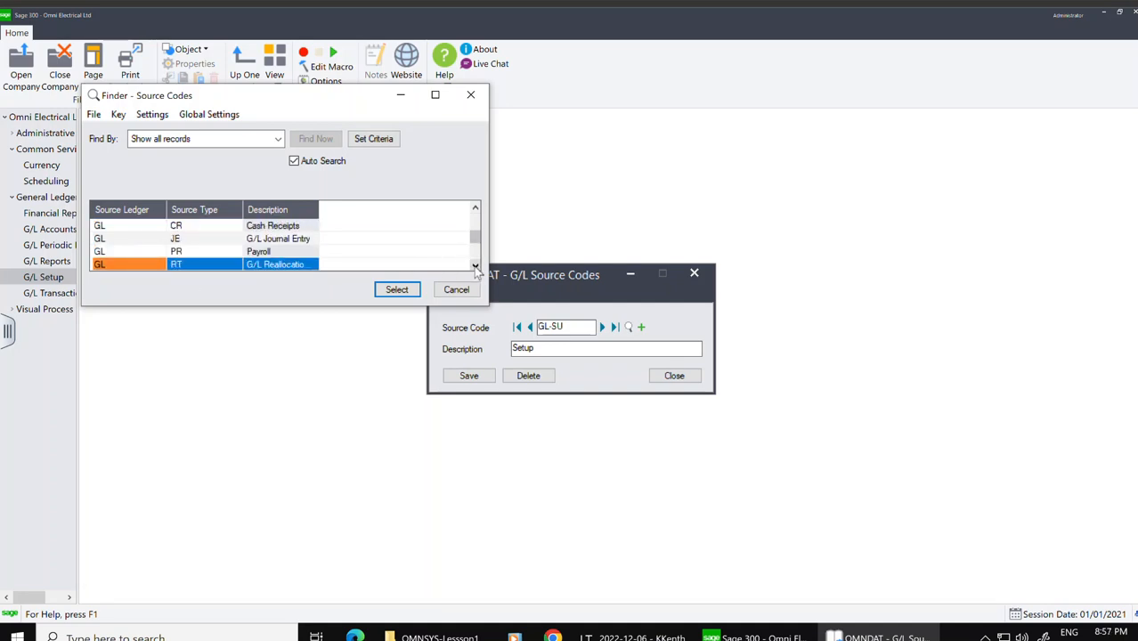
click(477, 268)
click(476, 268)
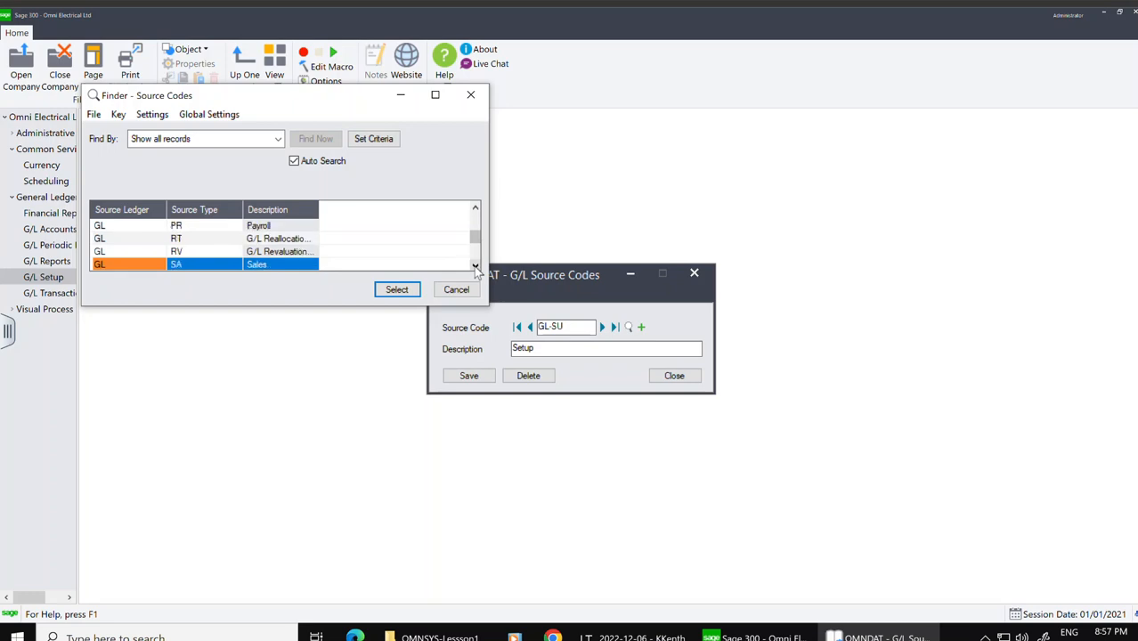
click(477, 267)
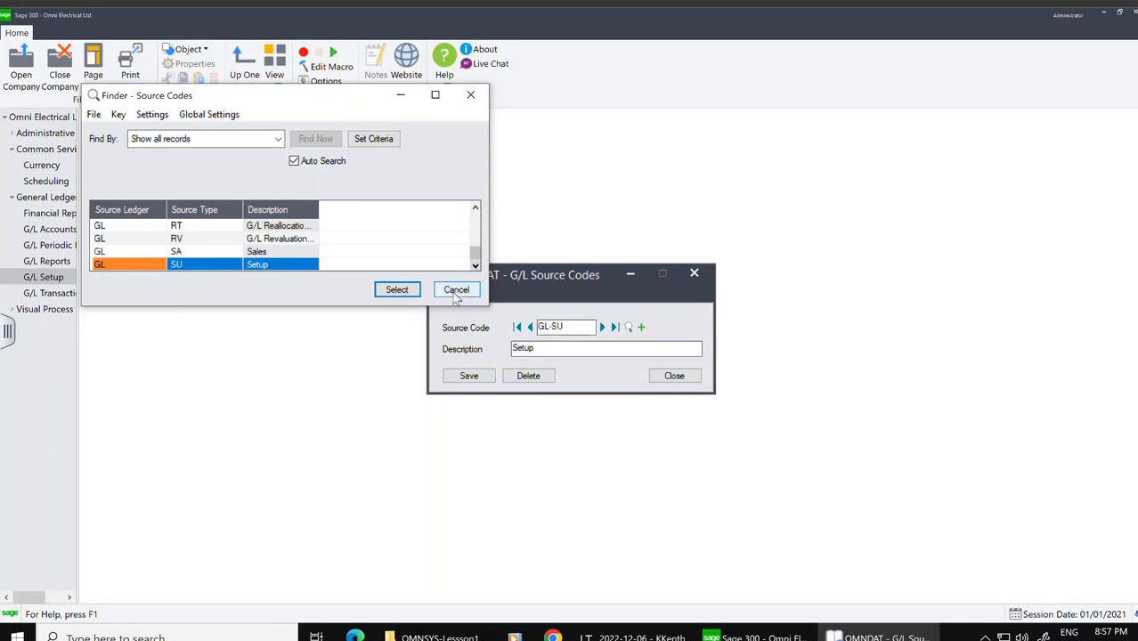
click(457, 295)
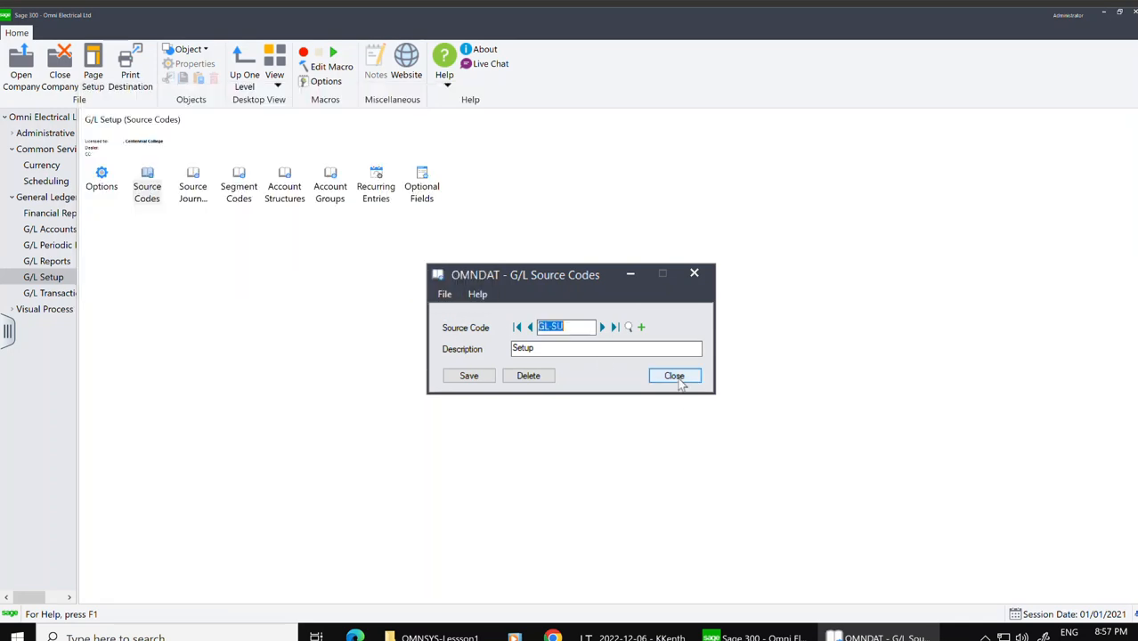
click(679, 379)
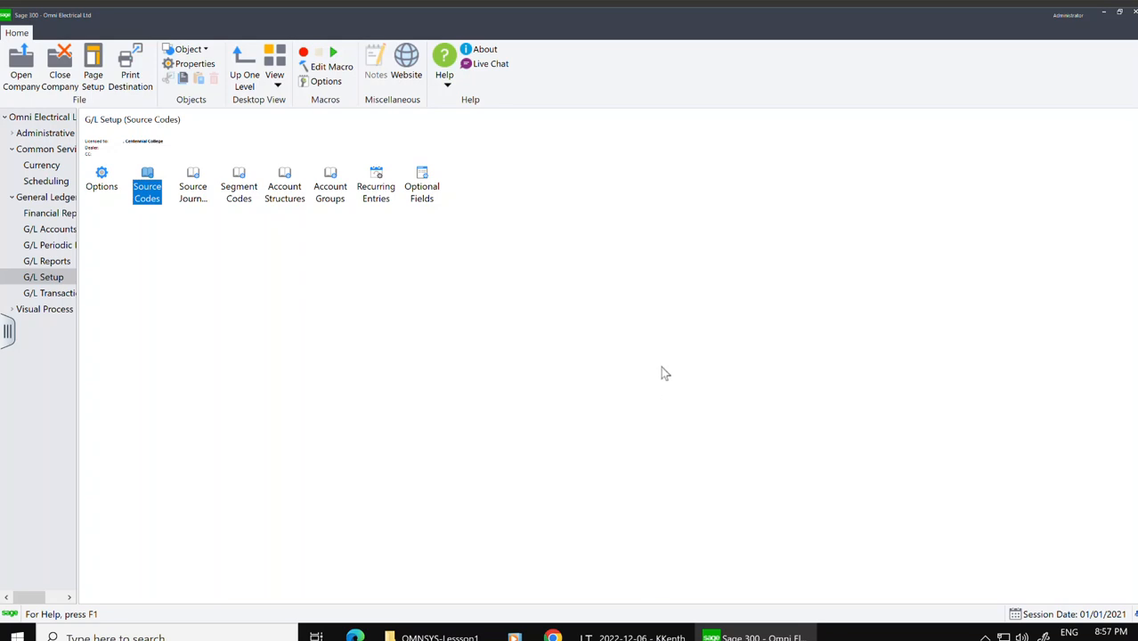
Step: Create a source journal profile named Payroll containing source code GL-PR
double_click(193, 181)
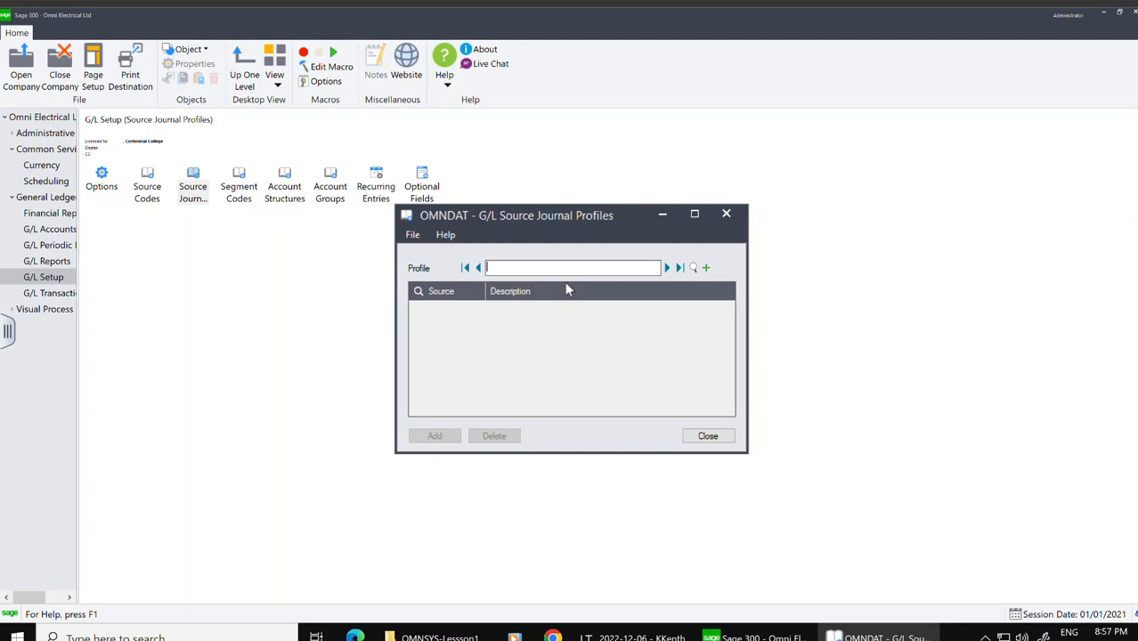
text(Payroll)
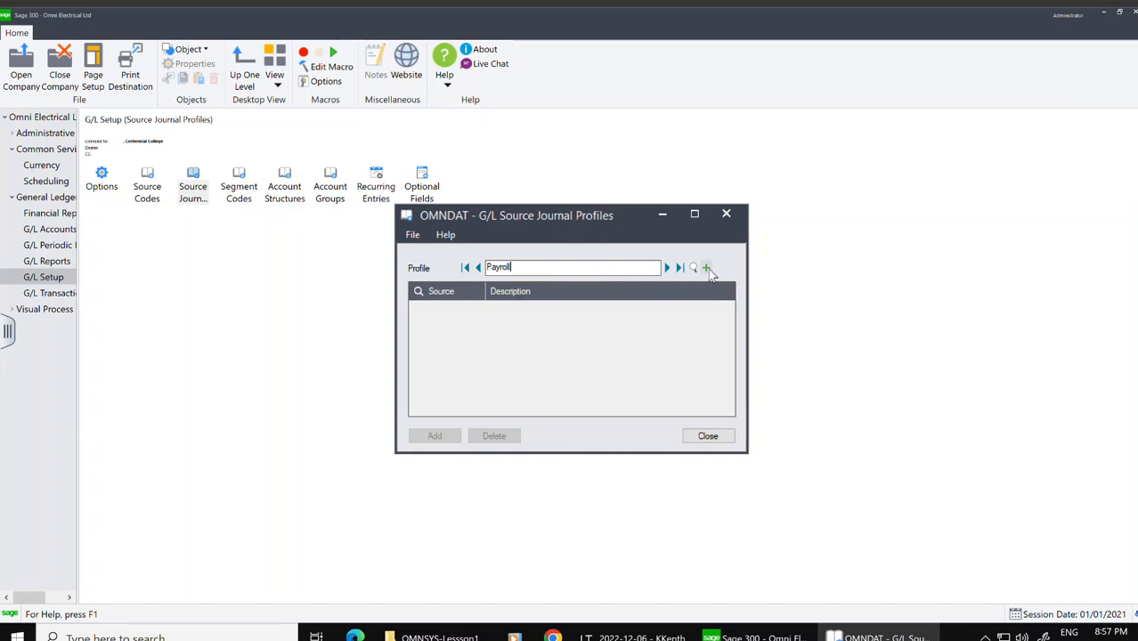
click(428, 316)
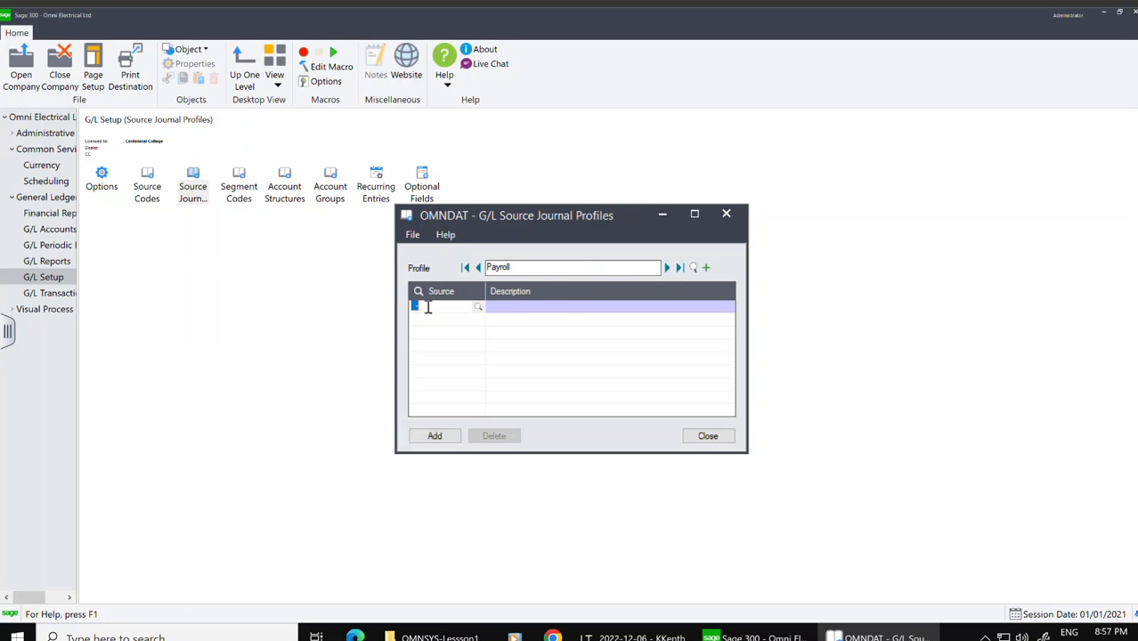
click(478, 309)
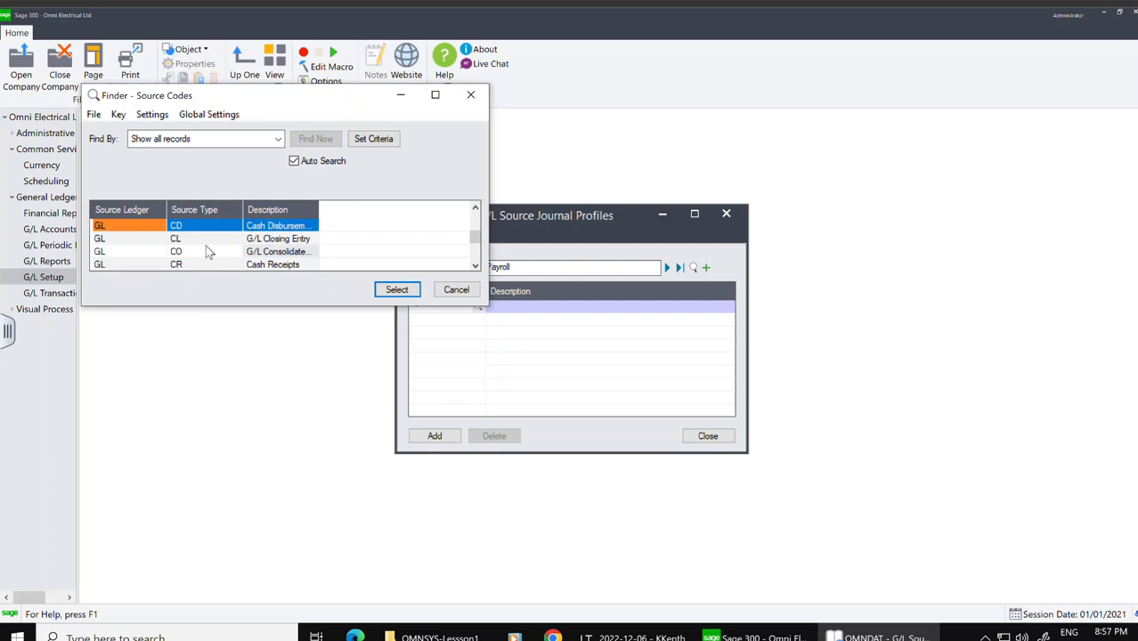
click(475, 266)
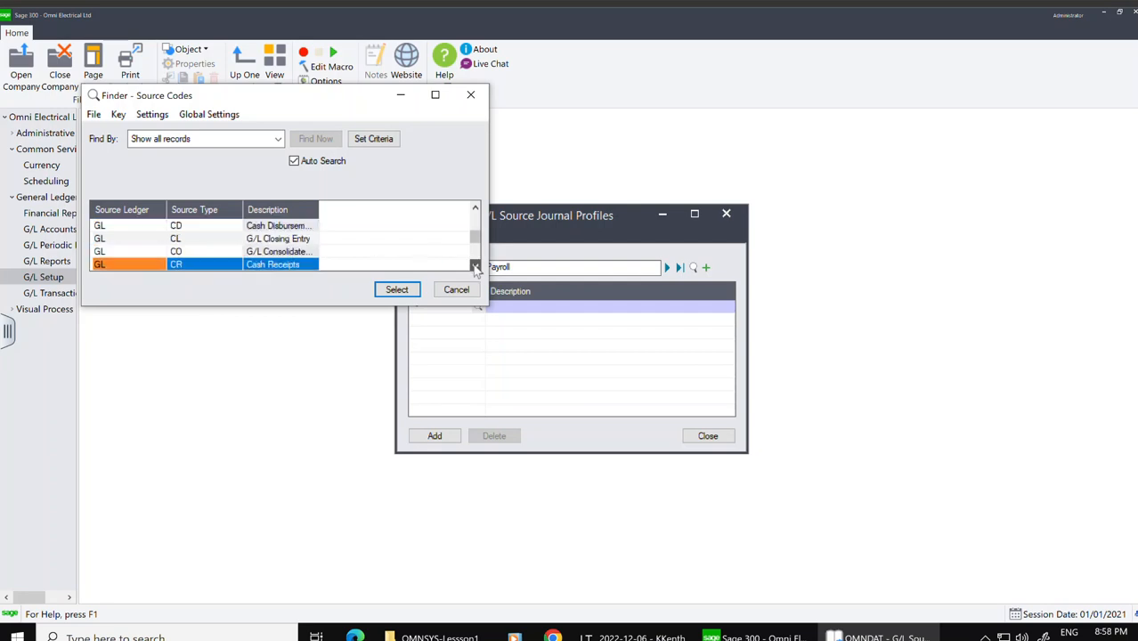
click(397, 289)
click(505, 312)
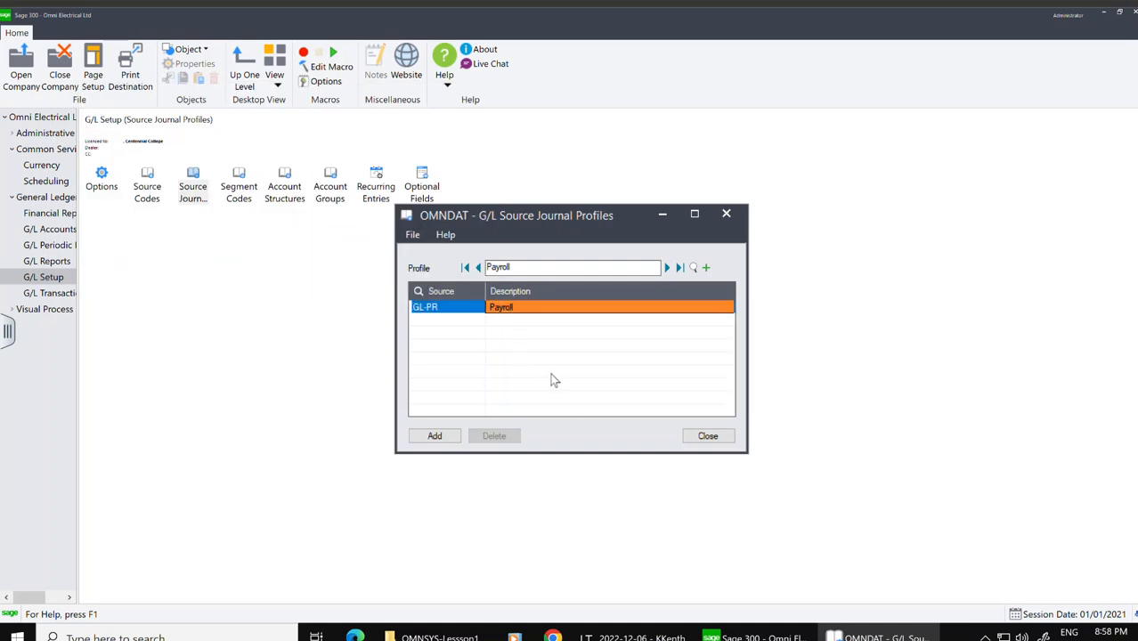
click(436, 437)
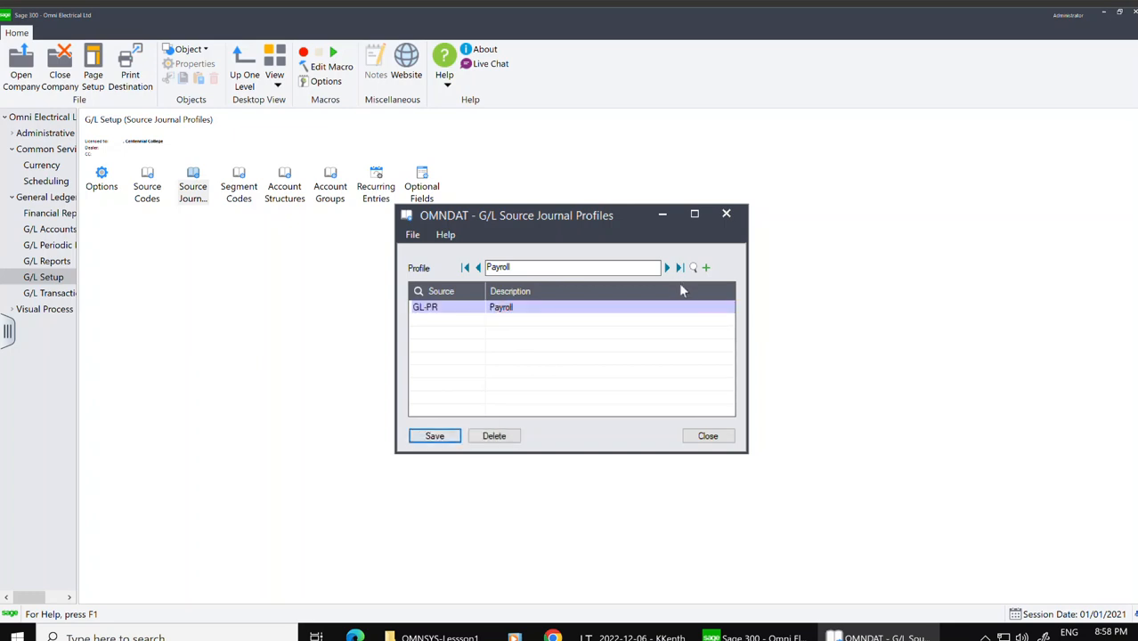
click(431, 434)
Step: Start a new source journal profile named Bank Reconciliation
click(707, 270)
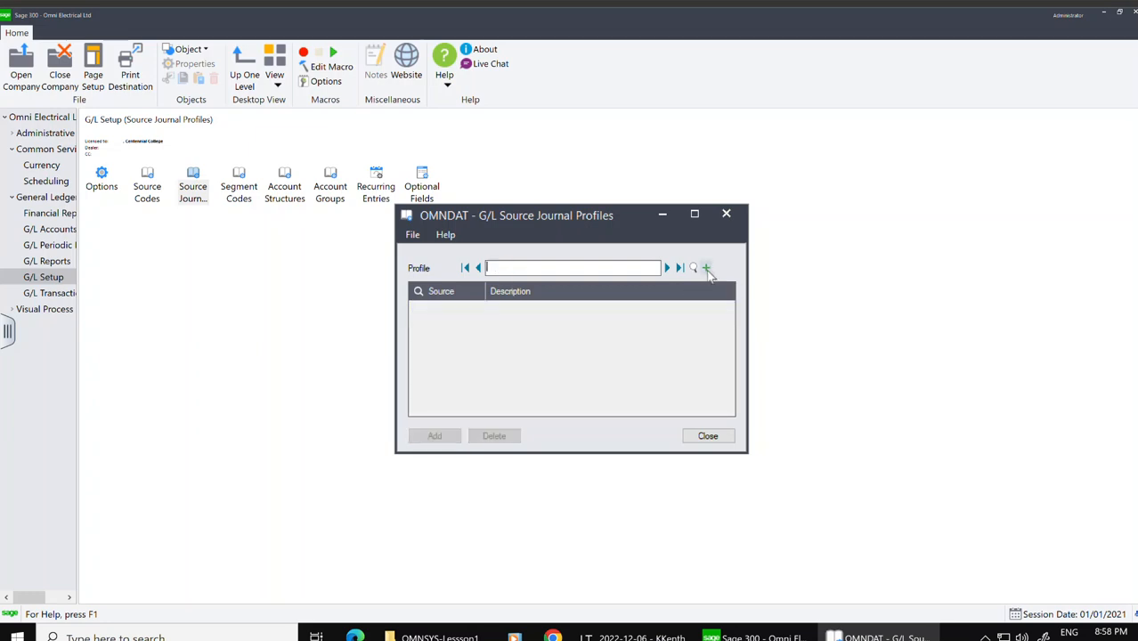
text(B)
text(REco)
key(BackSpace)
key(BackSpace)
key(BackSpace)
text(econciliatio)
click(453, 309)
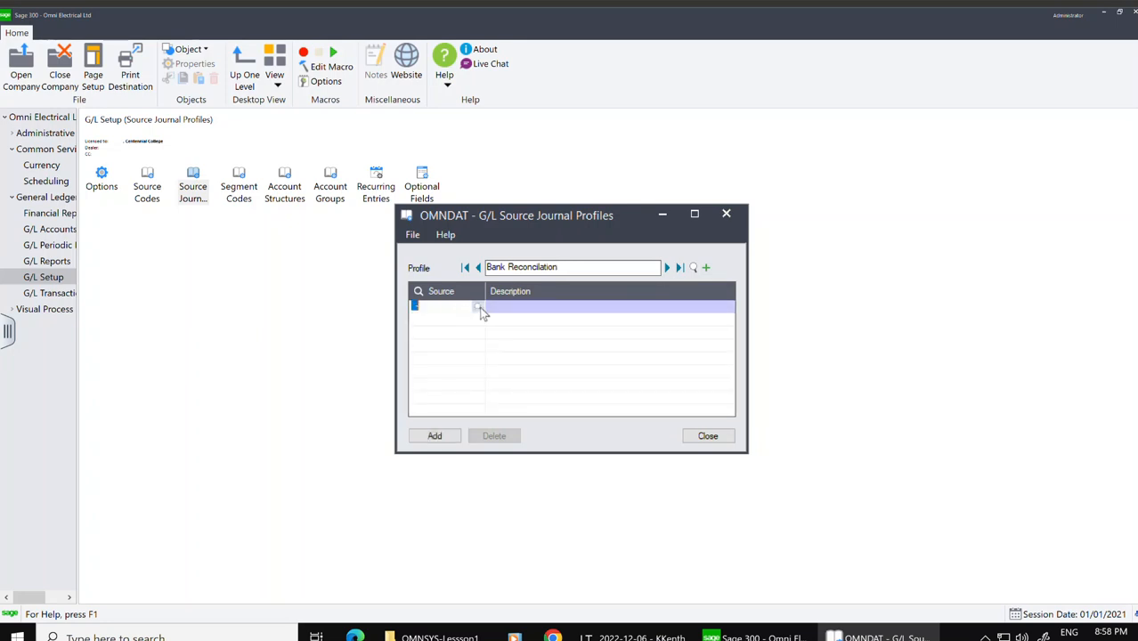
Step: Add source codes GL-CD and GL-CR to the Bank Reconciliation profile
key(F5)
key(Down)
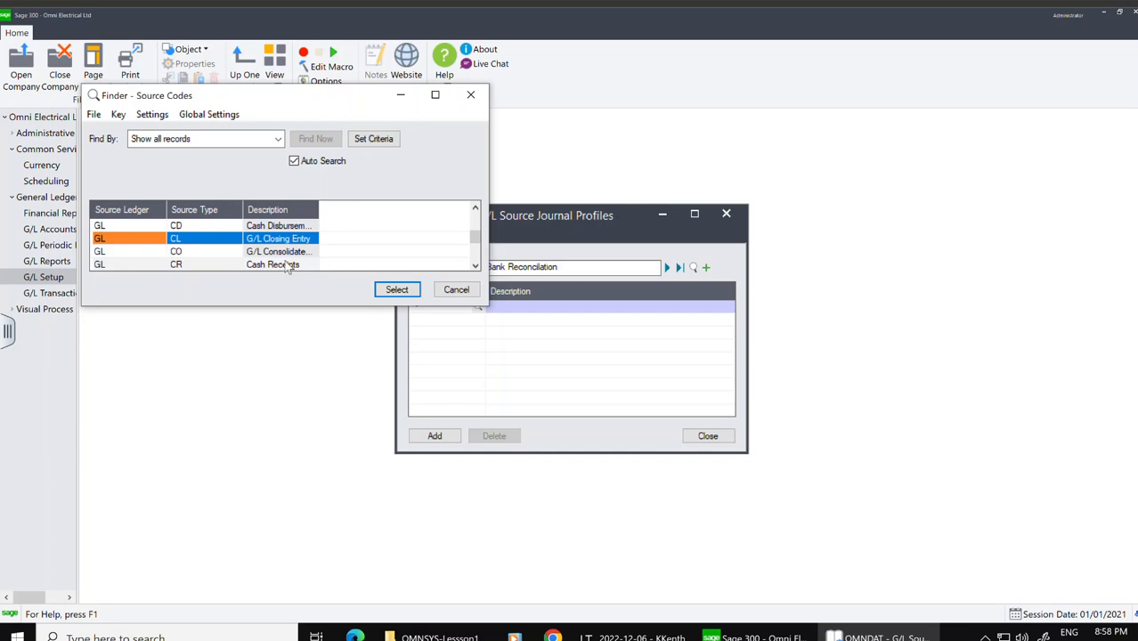
click(308, 227)
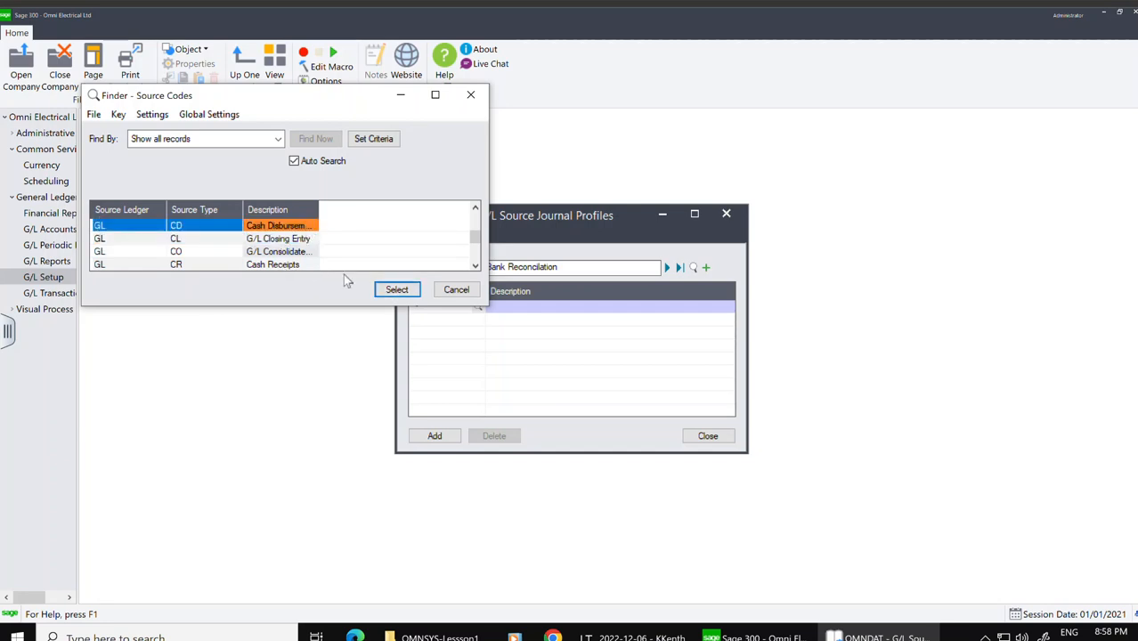
click(396, 290)
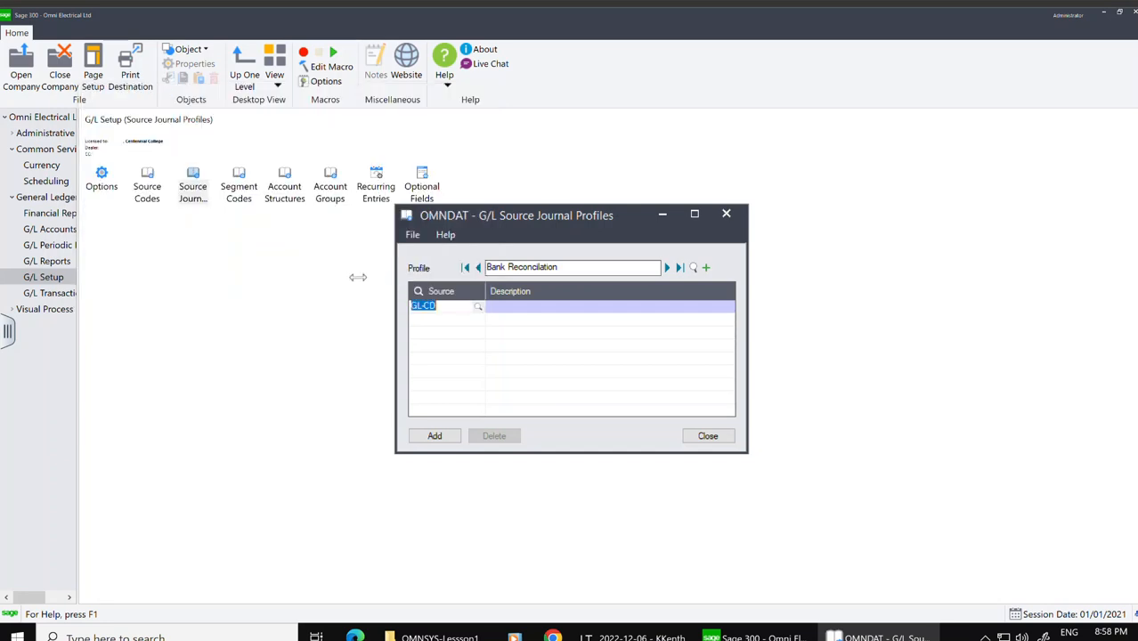
click(459, 326)
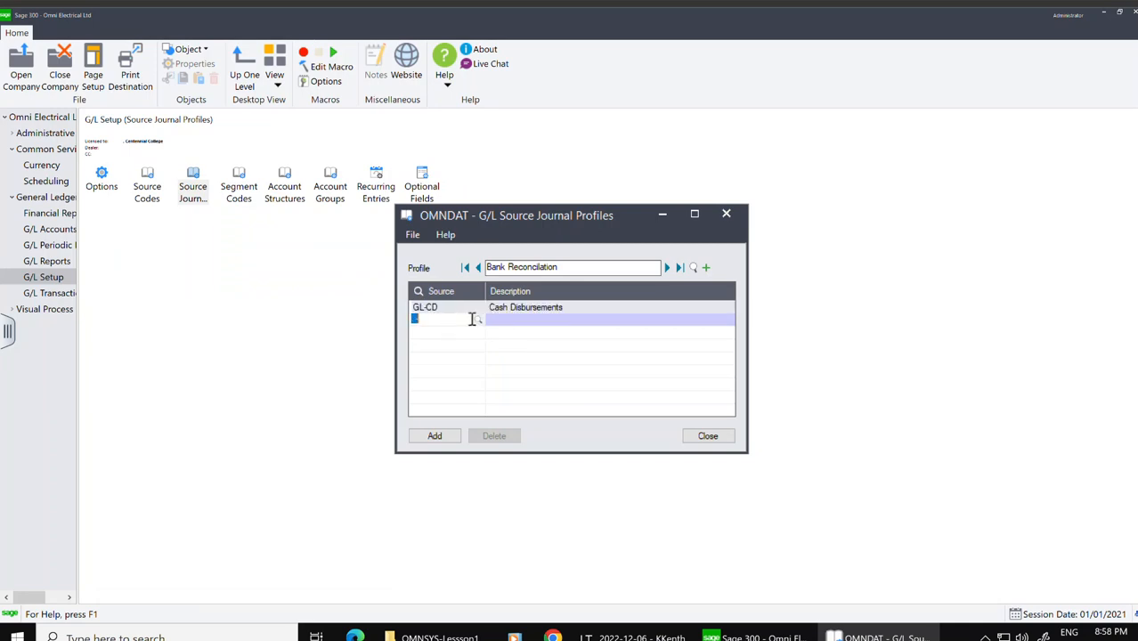
click(478, 319)
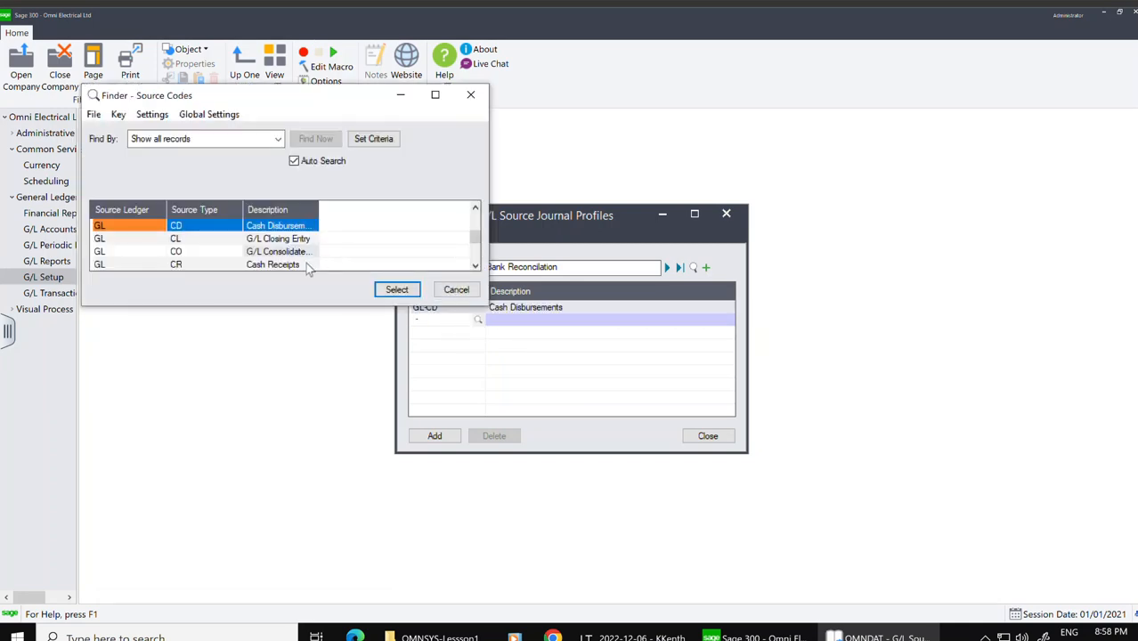
click(302, 267)
click(397, 294)
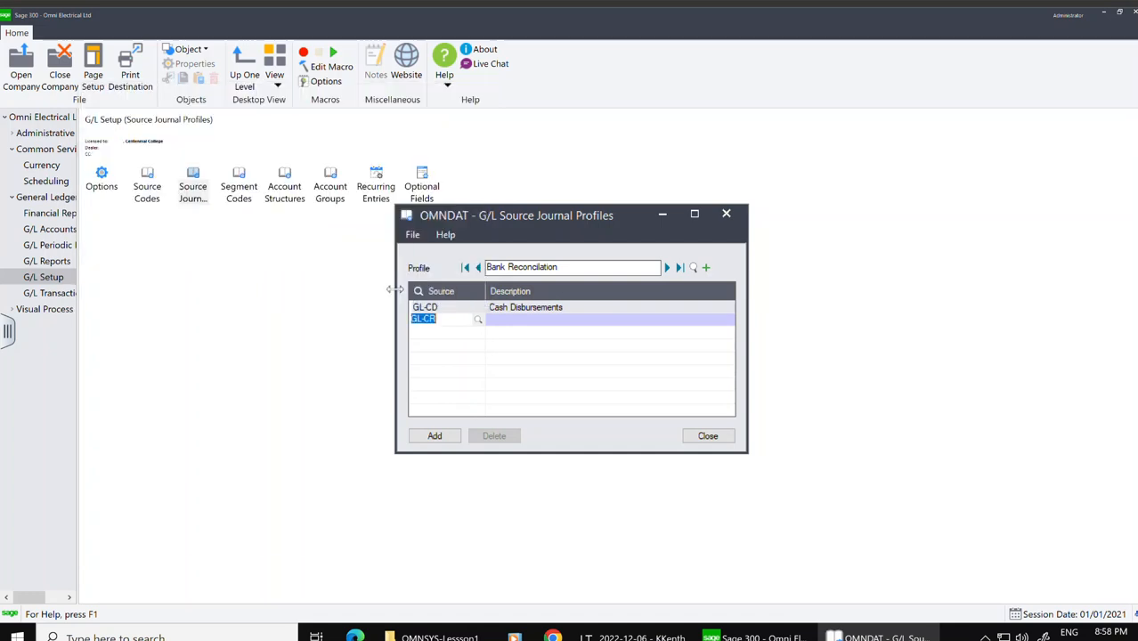
Step: Add source code GL-PR to the Bank Reconciliation profile, save it, and close the window
key(Tab)
click(477, 334)
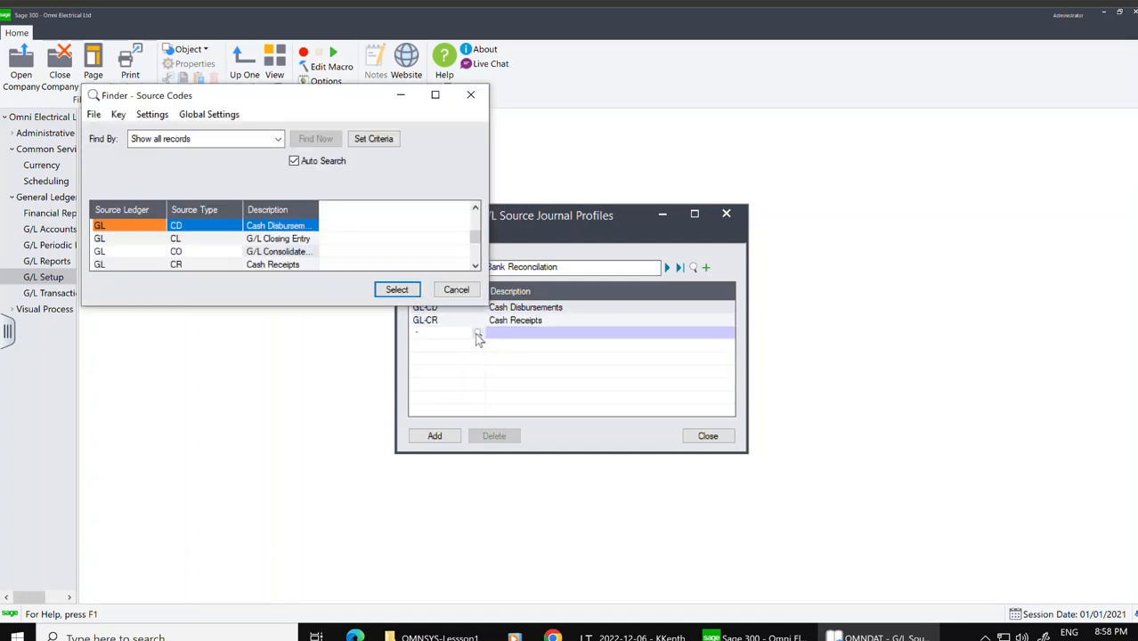
click(370, 237)
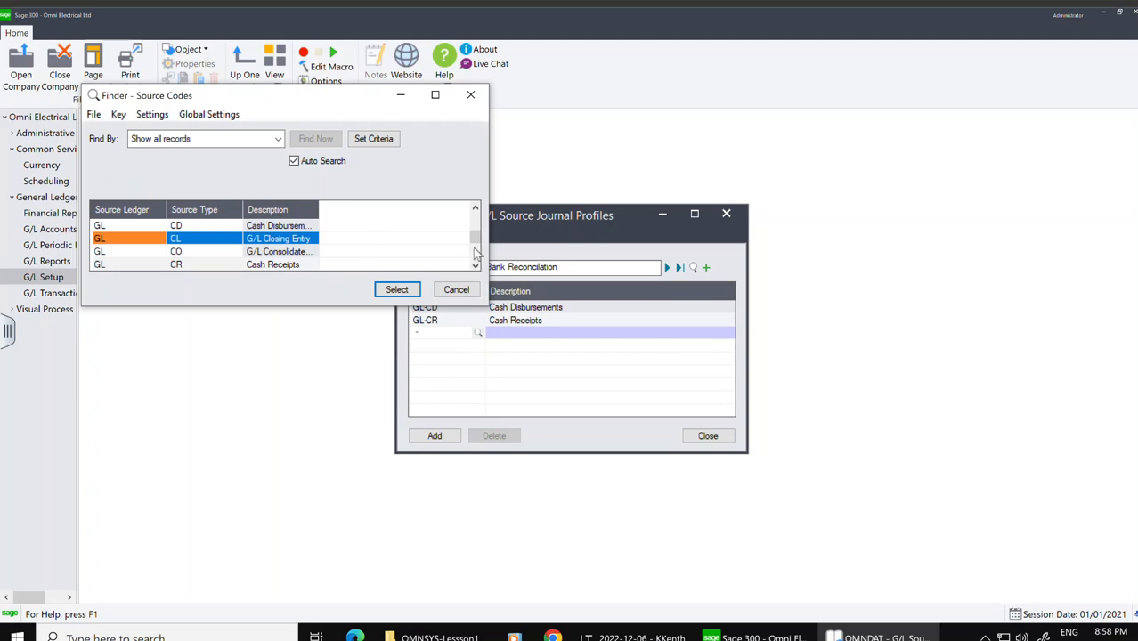
drag(479, 242, 481, 265)
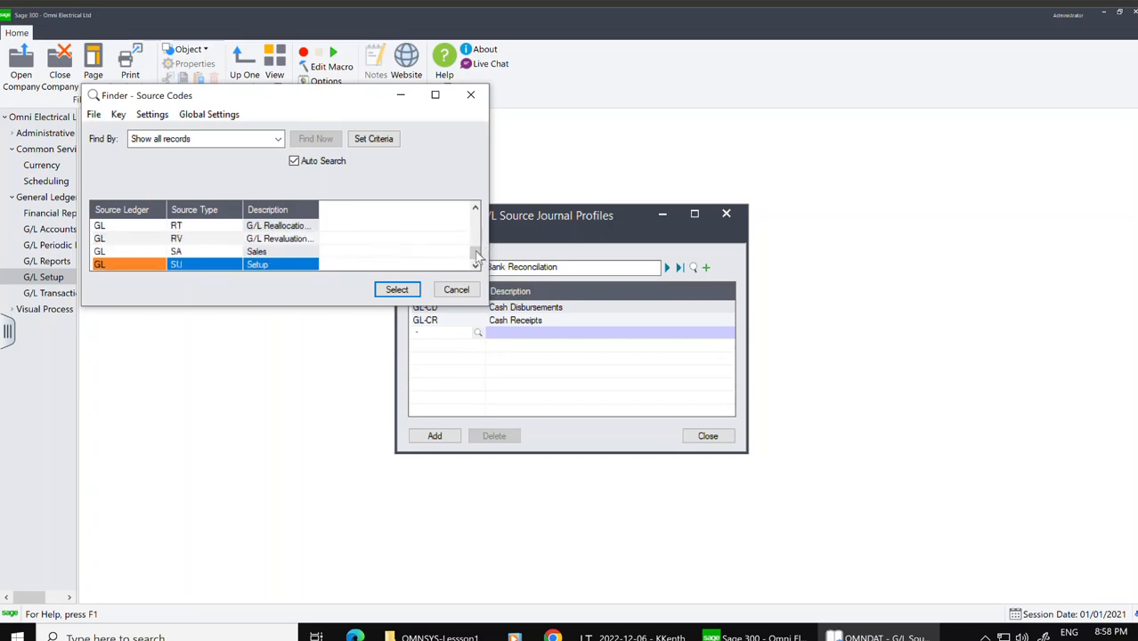
drag(478, 254, 478, 245)
key(Down)
key(Down)
key(Down)
key(Down)
key(Down)
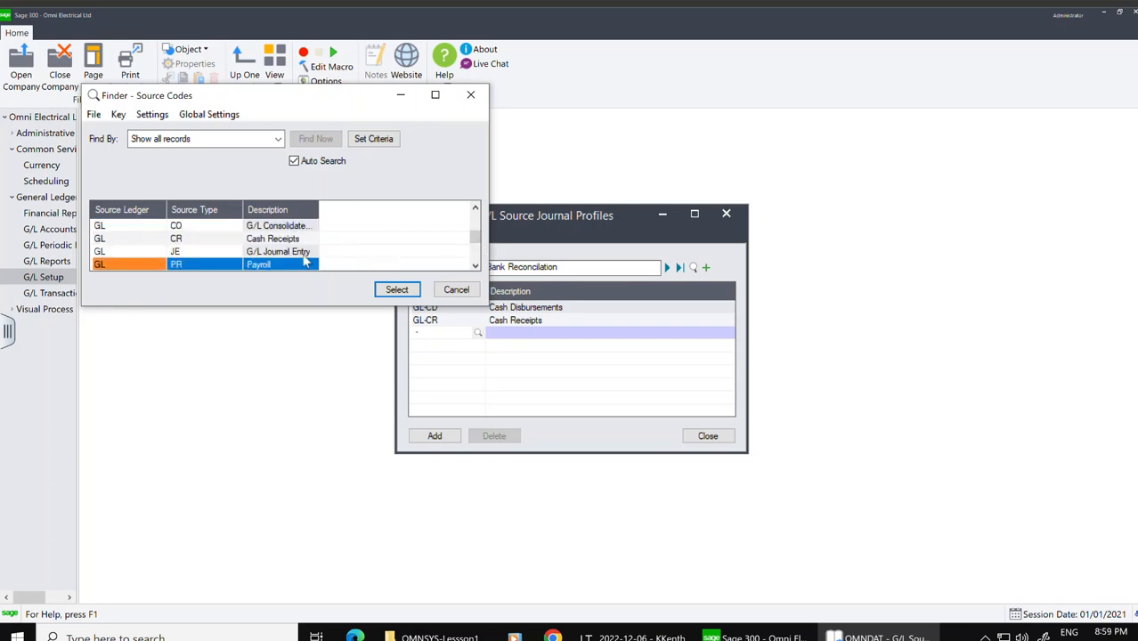
click(396, 289)
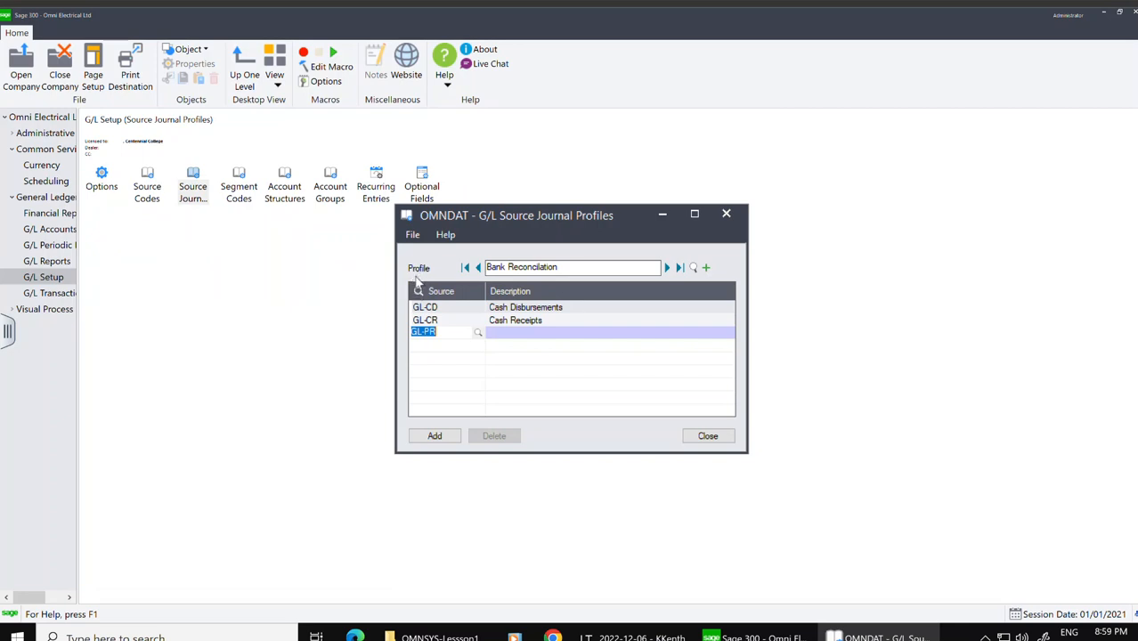
click(513, 350)
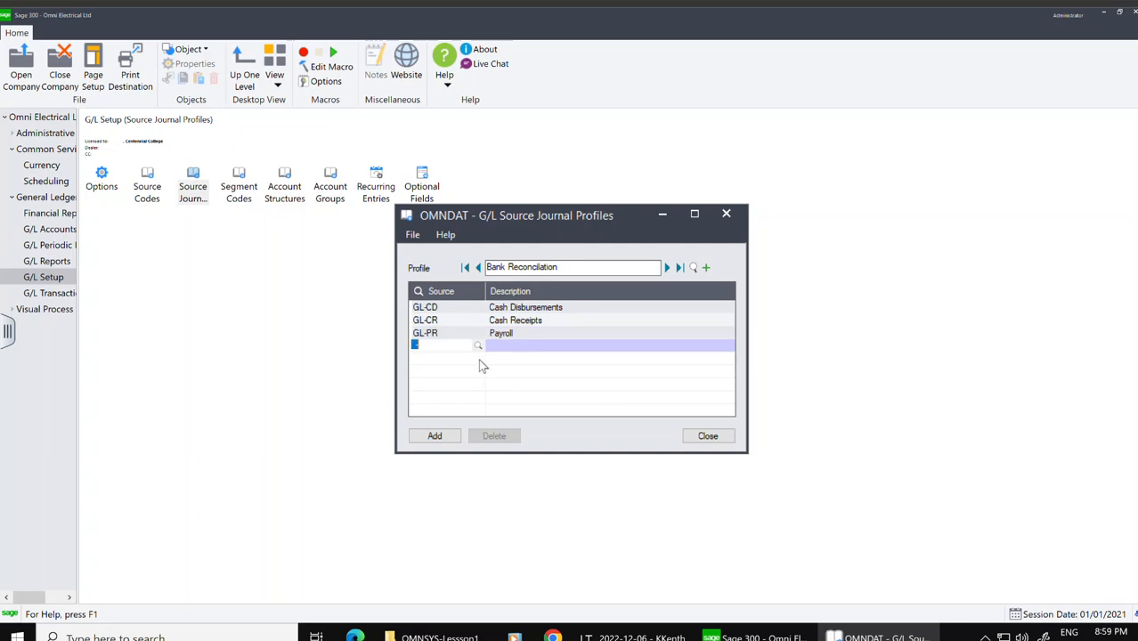
click(436, 440)
click(437, 438)
click(733, 221)
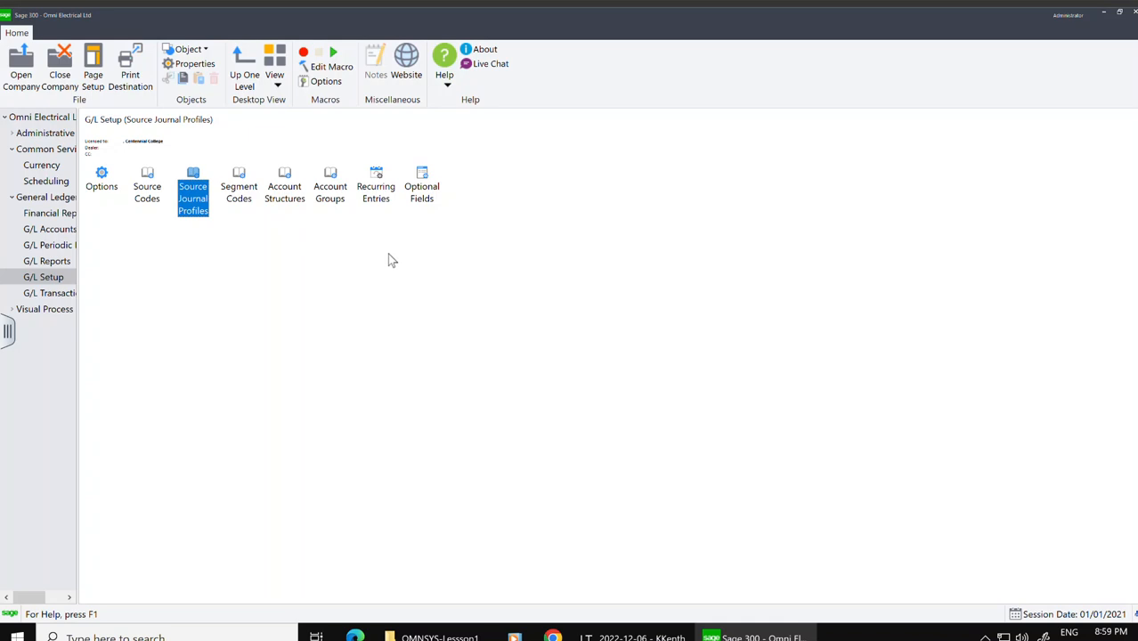
Step: Open Account Groups and review the predefined account groups in the finder
click(330, 187)
double_click(330, 189)
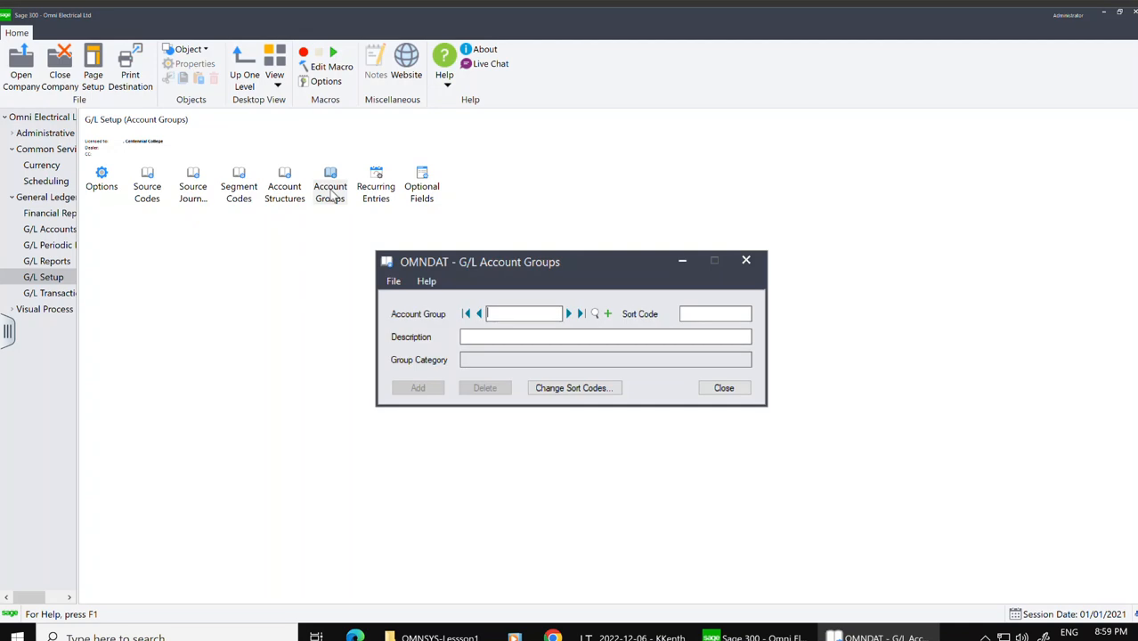
click(593, 314)
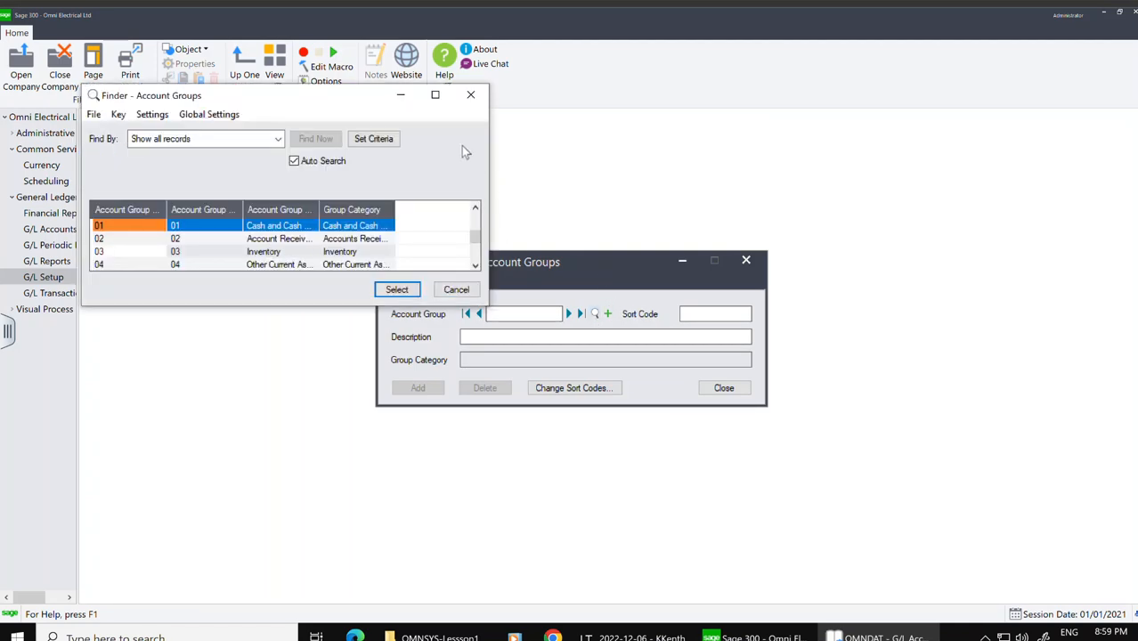
click(436, 95)
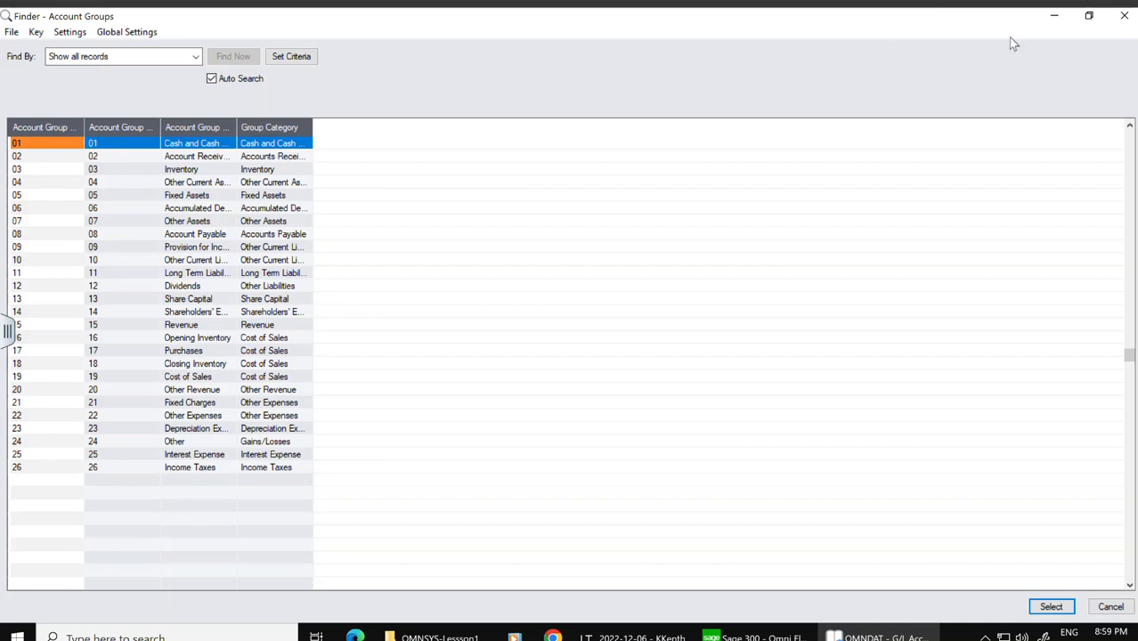
click(1089, 16)
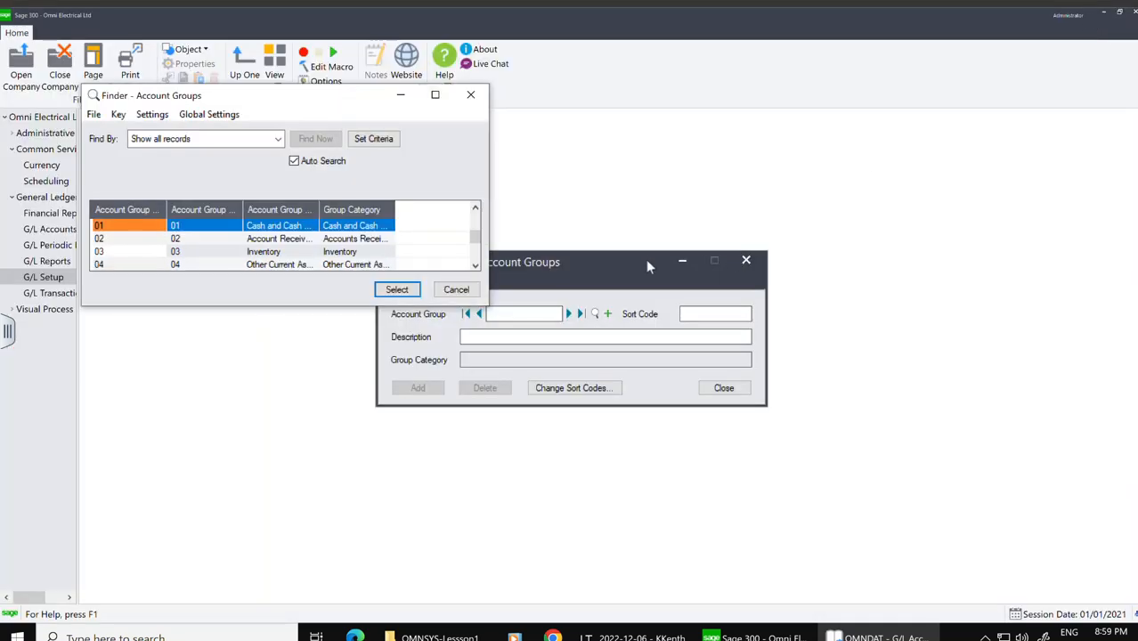
click(458, 291)
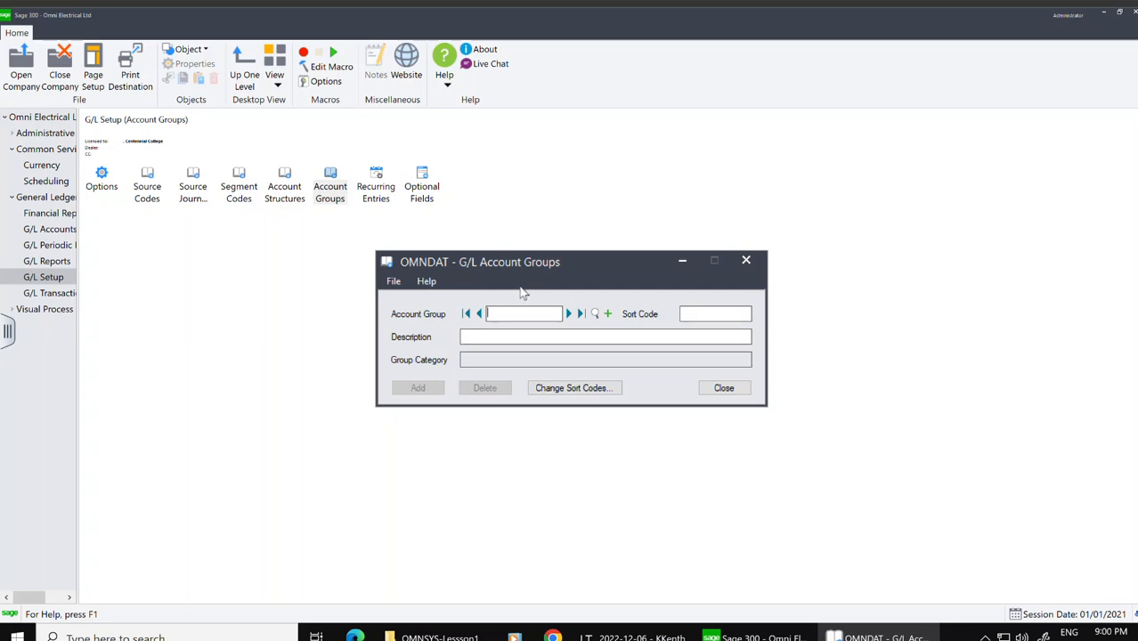
click(747, 260)
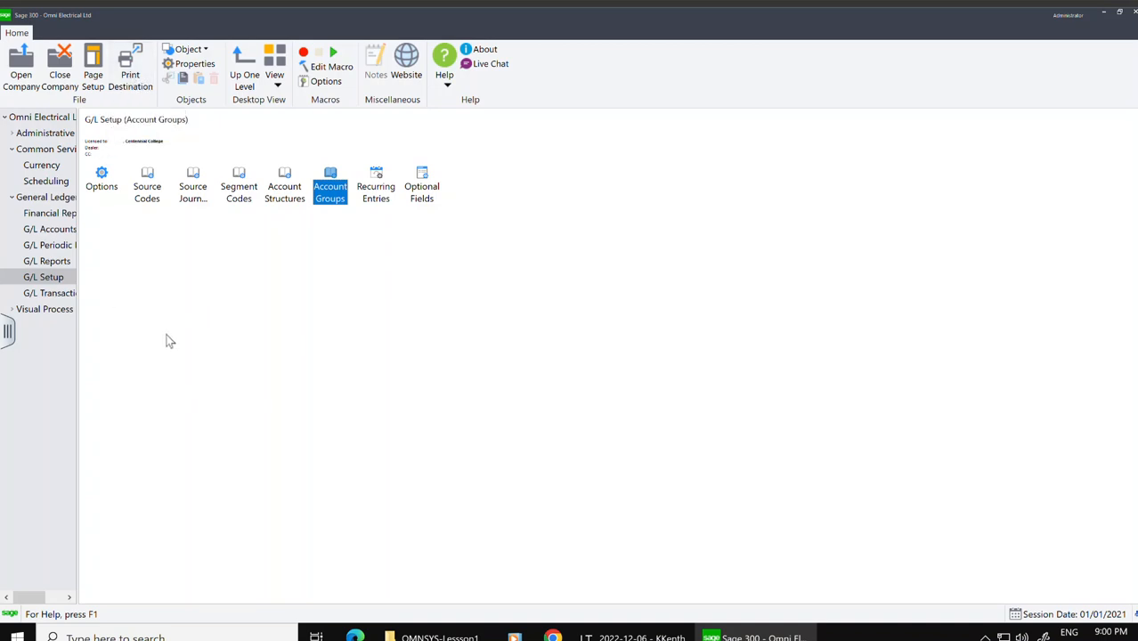
Step: Set the print destination for G/L reports to Preview
click(49, 264)
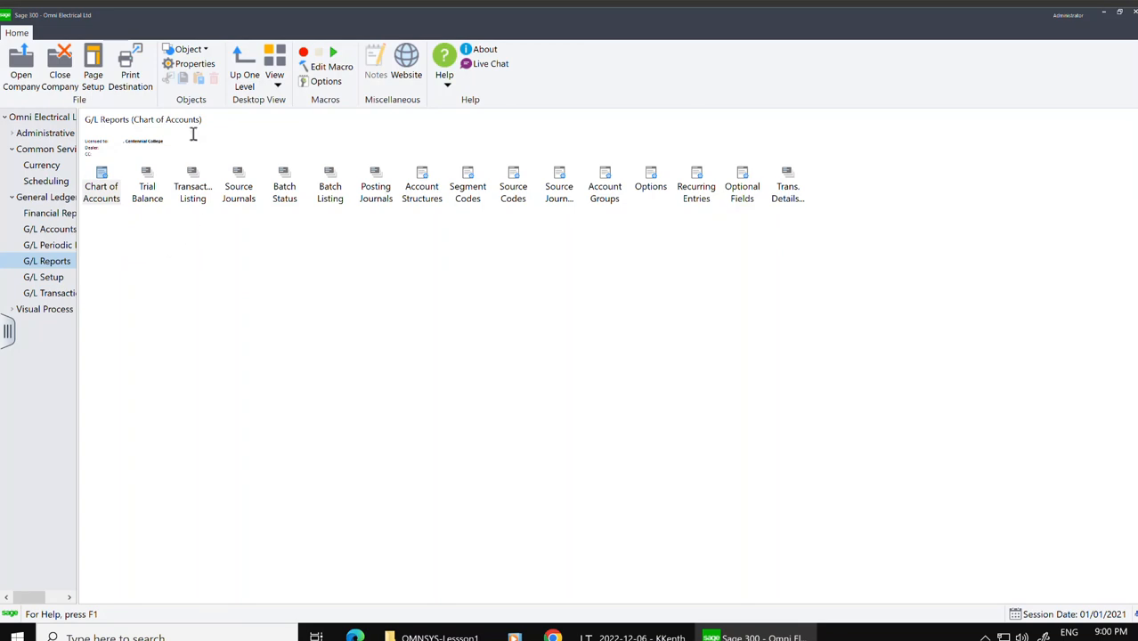
click(129, 78)
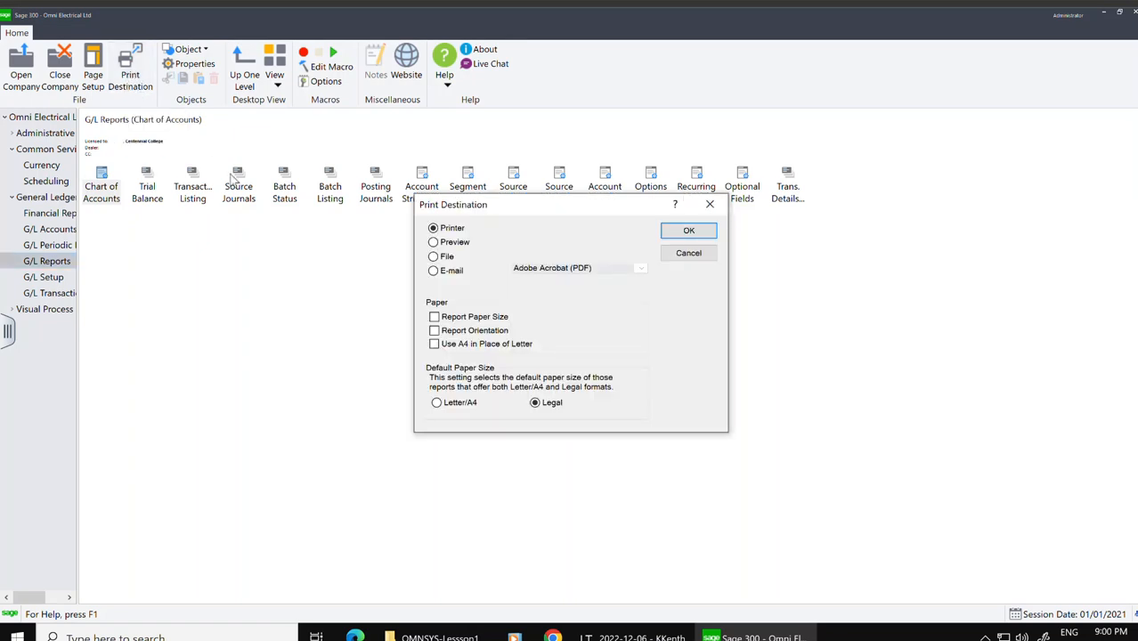
click(433, 242)
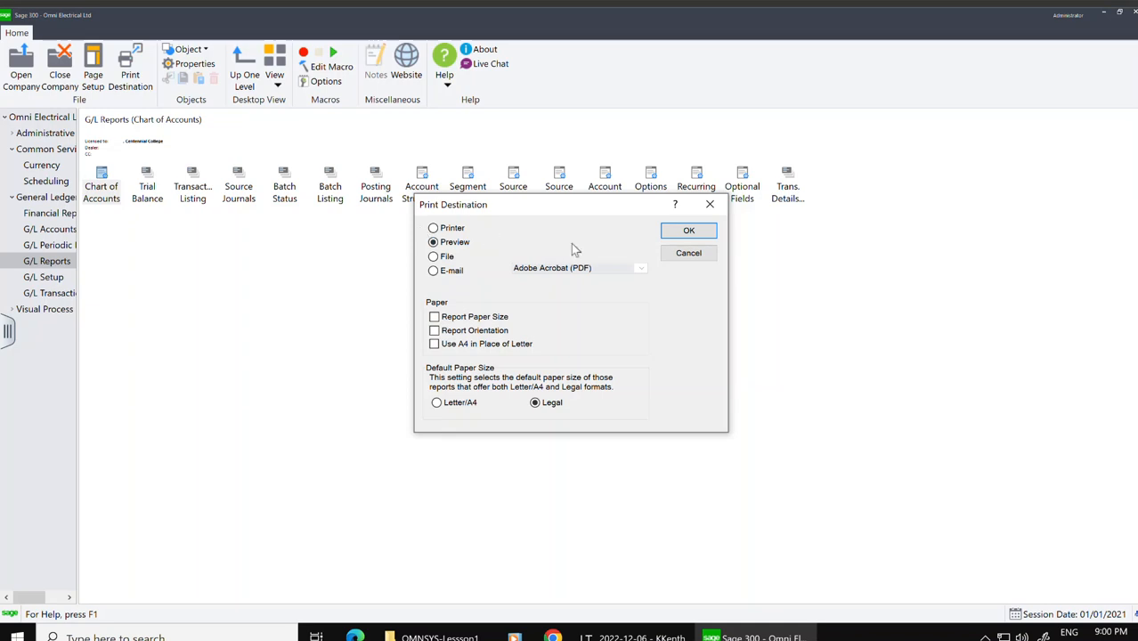
click(689, 232)
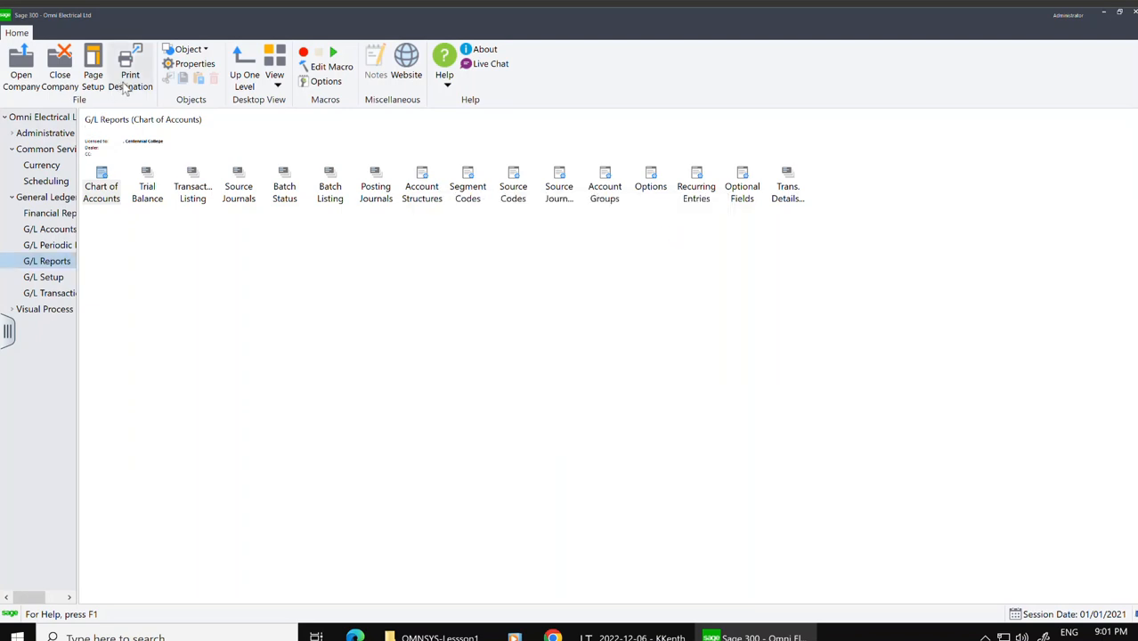
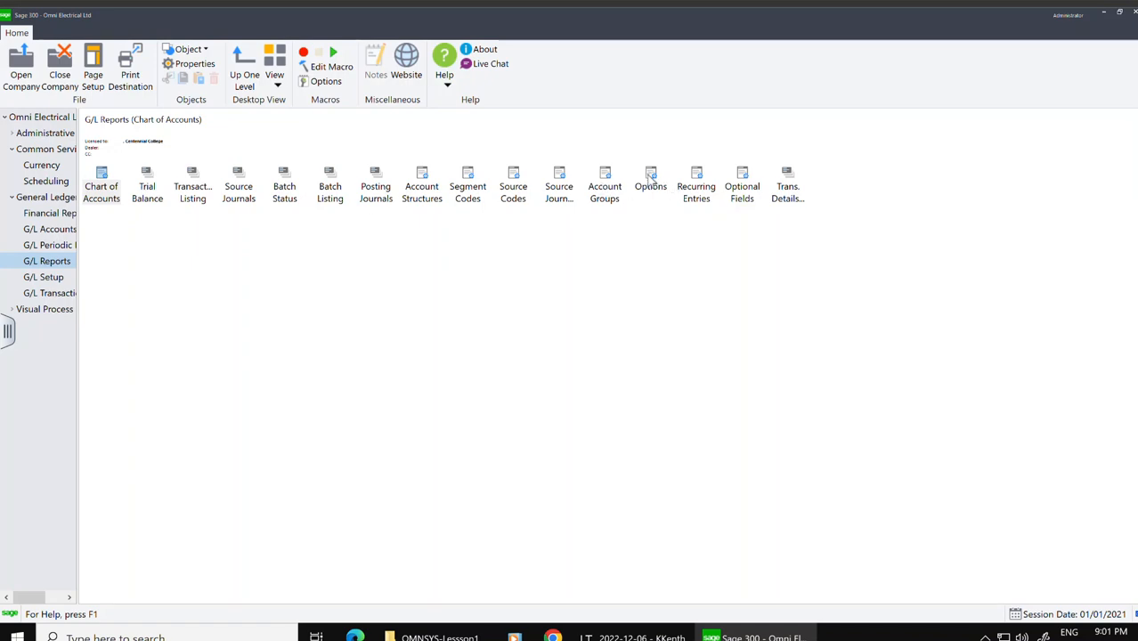
Step: Print the G/L Options report to preview
click(653, 185)
double_click(653, 185)
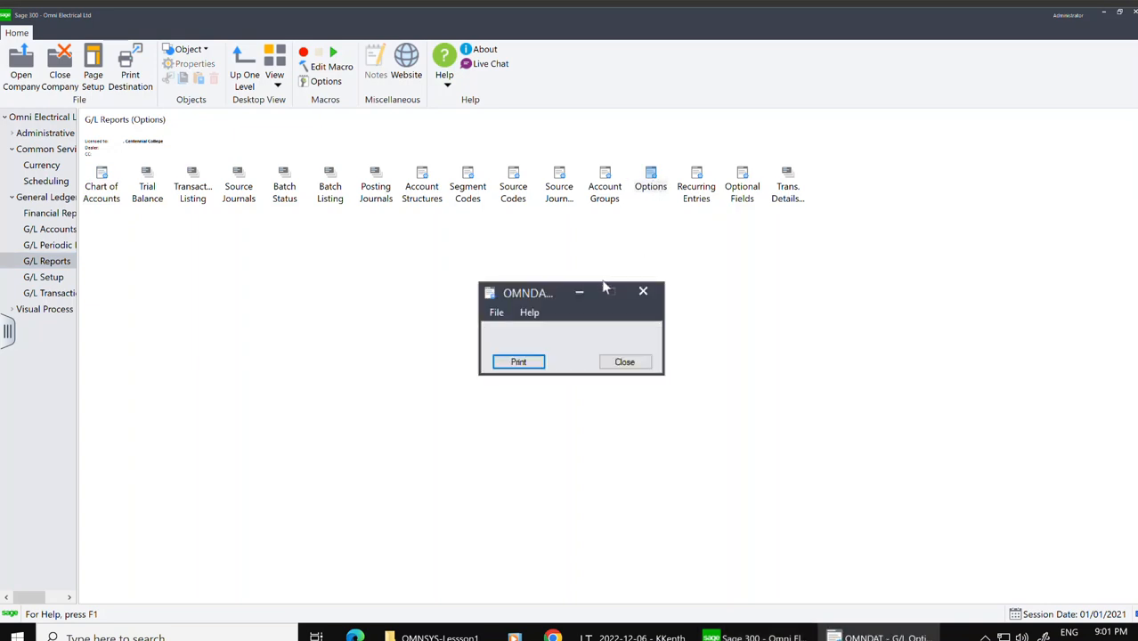
click(505, 364)
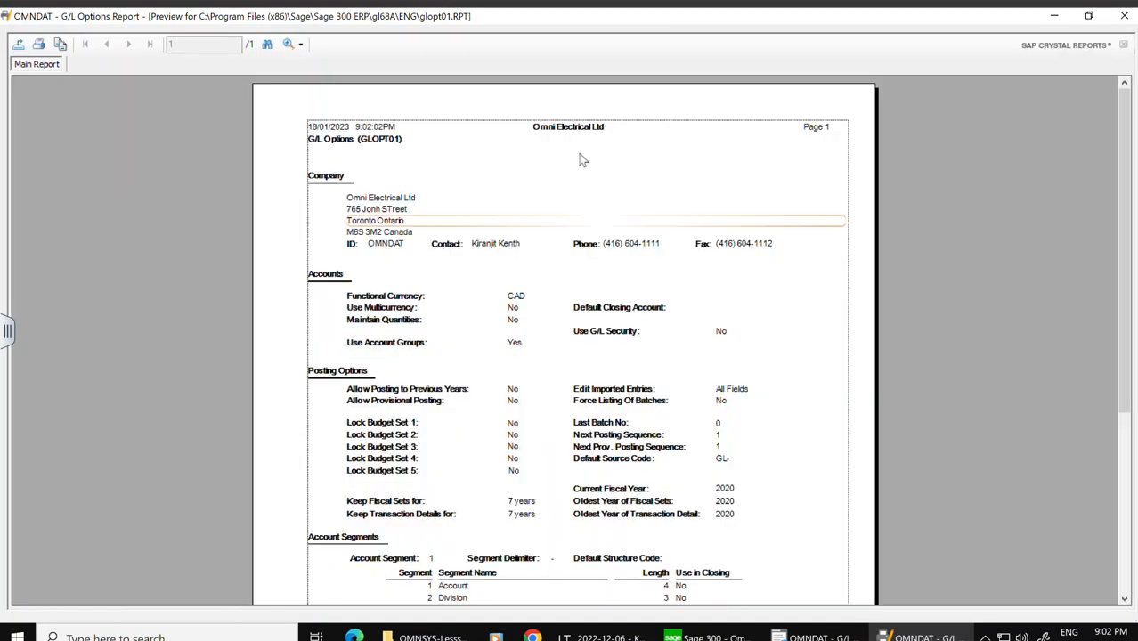
Step: Export the Options report preview as an Adobe Acrobat (PDF) disk file covering all pages
click(663, 586)
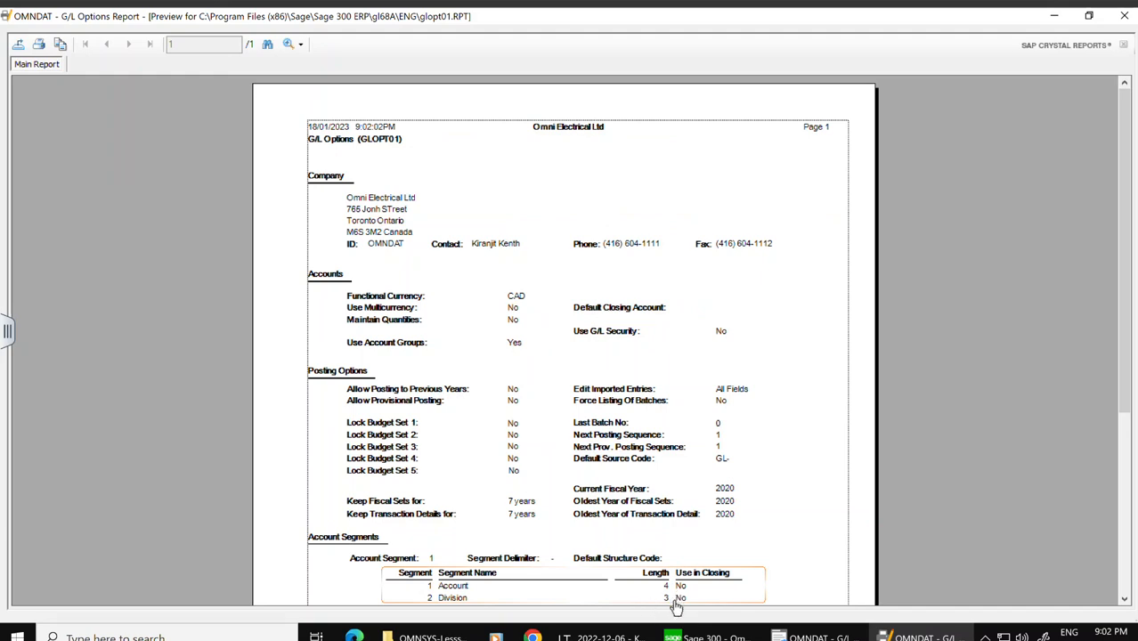
click(19, 45)
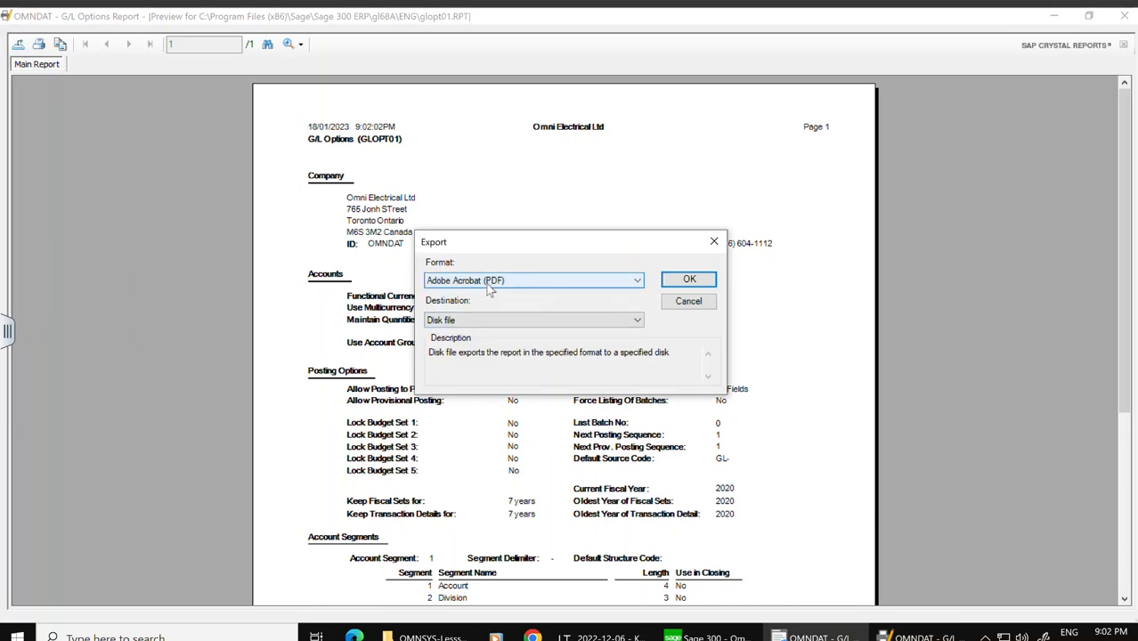
click(688, 280)
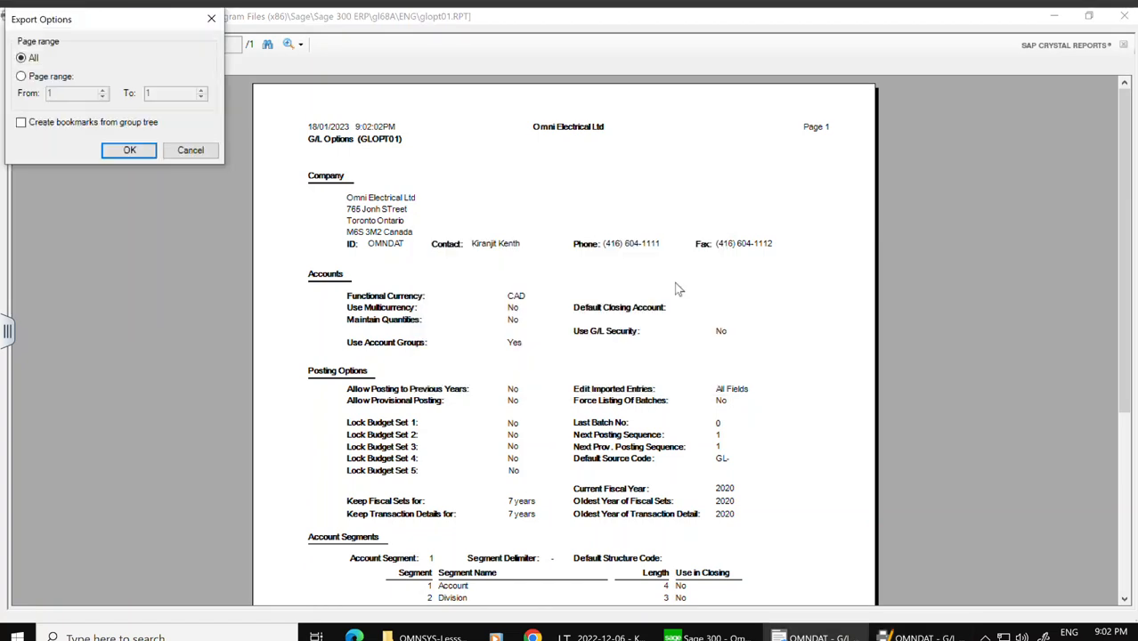
click(130, 150)
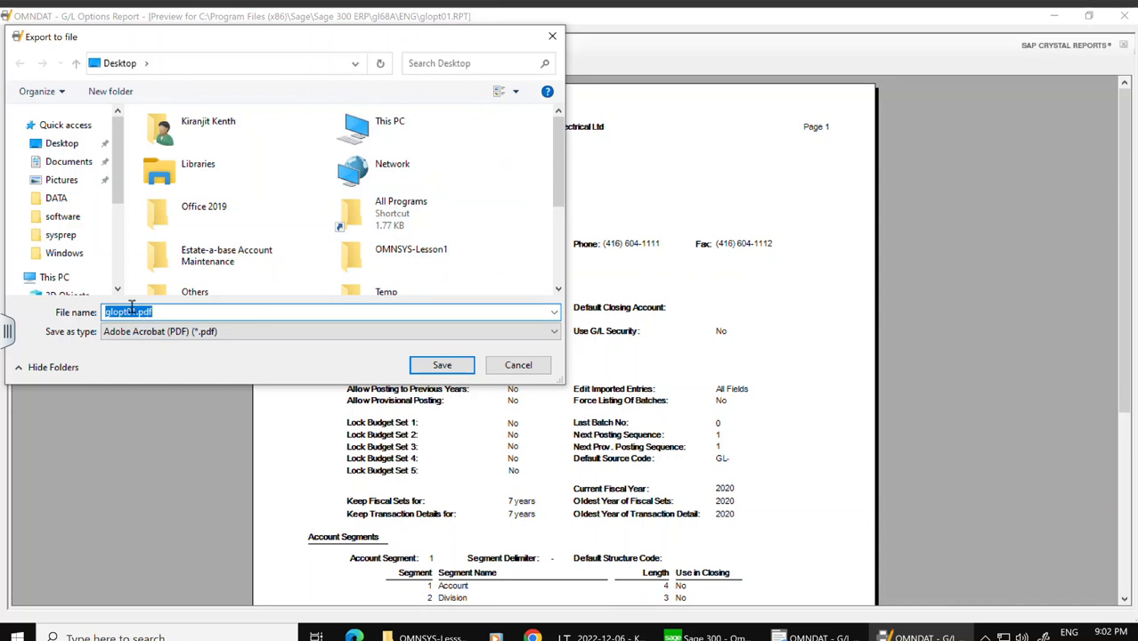
drag(136, 311, 112, 312)
key(BackSpace)
text(l)
key(BackSpace)
key(BackSpace)
text(GLOPtions)
key(BackSpace)
key(BackSpace)
key(BackSpace)
key(BackSpace)
key(BackSpace)
key(BackSpace)
text(ption rRE)
key(BackSpace)
key(BackSpace)
text(e)
key(BackSpace)
text(Reports)
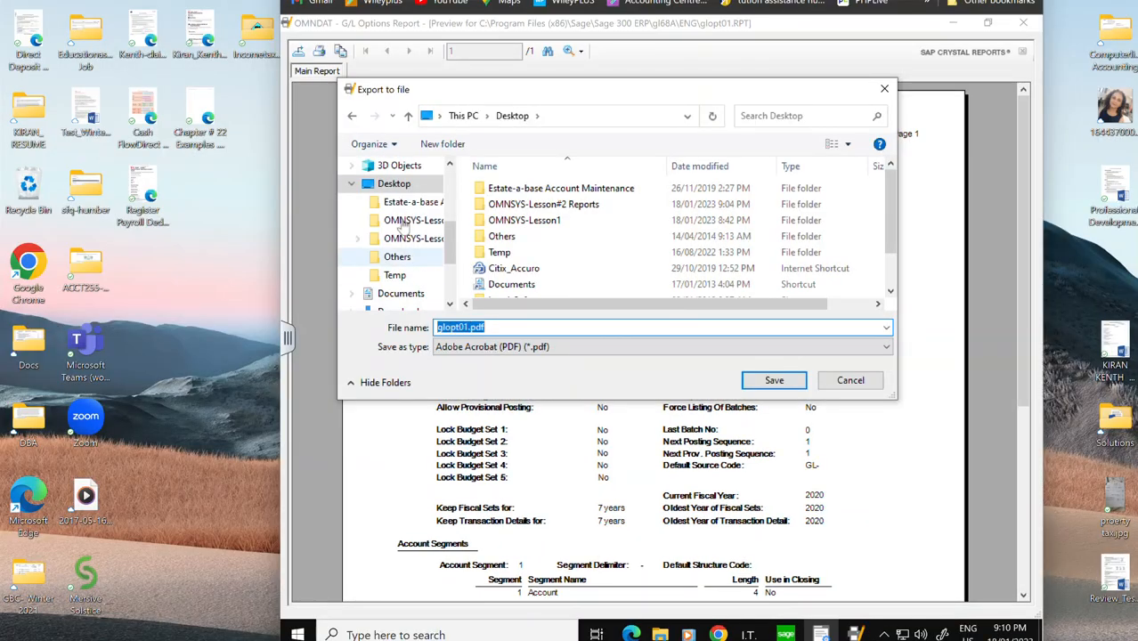
Step: Save the exported Options report on the Desktop as GL Option Report.pdf
click(547, 205)
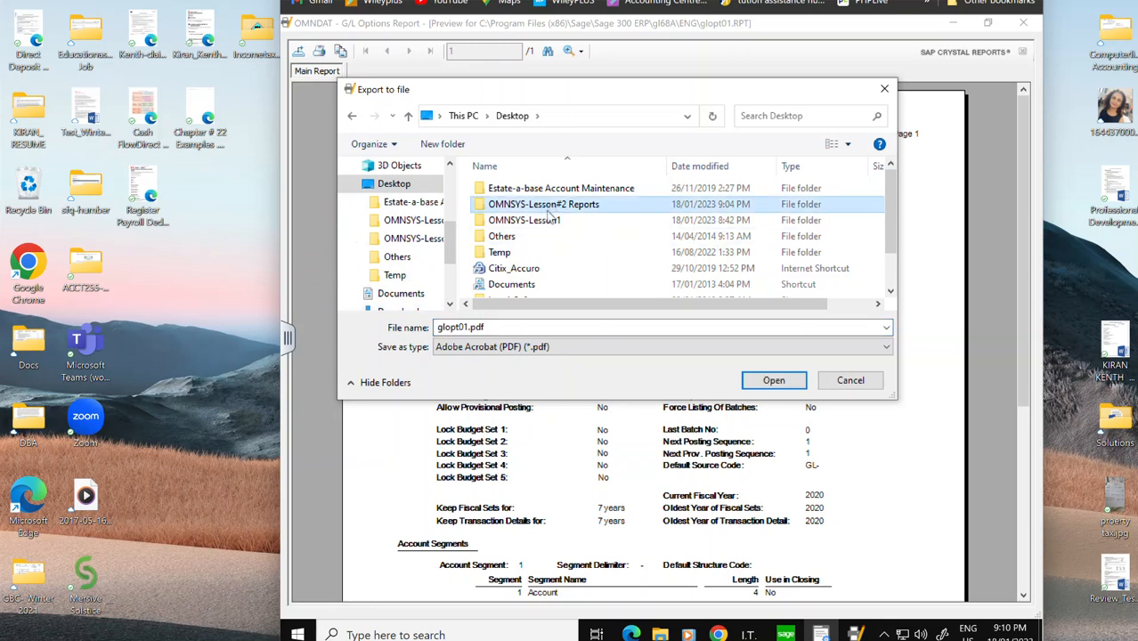
click(469, 328)
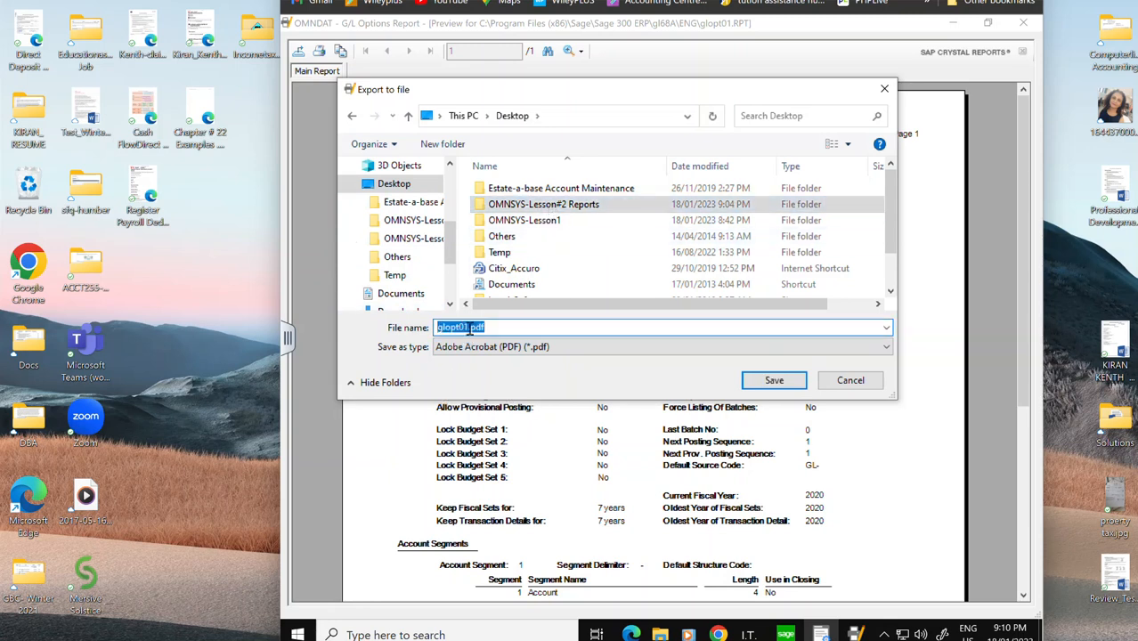
click(468, 328)
drag(468, 328, 416, 327)
text(G)
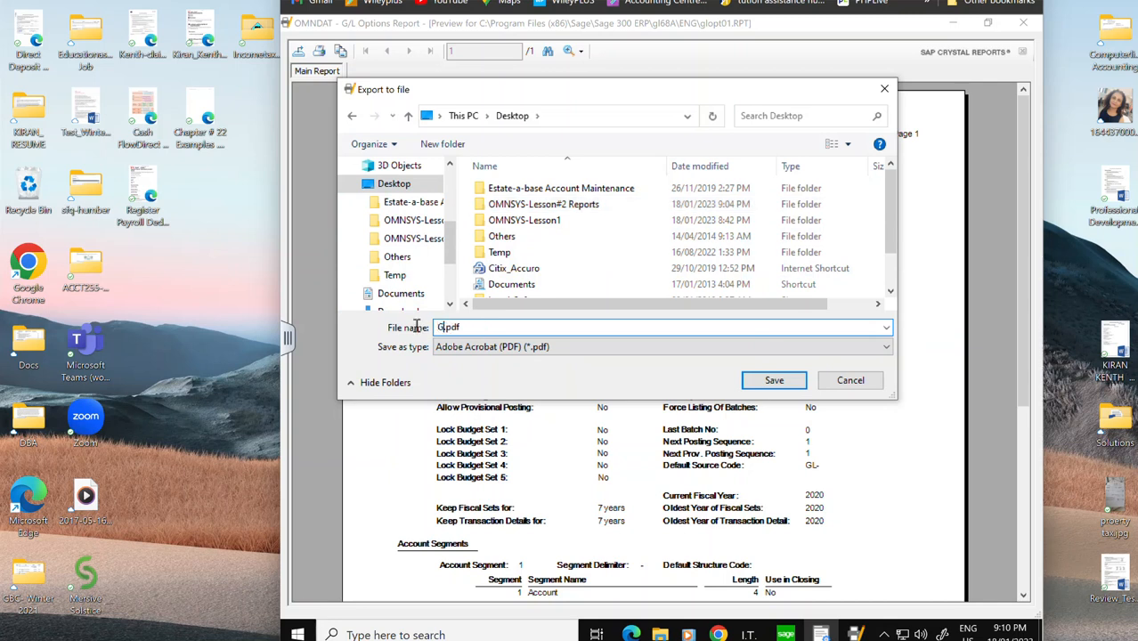
text(L Option REport)
key(BackSpace)
key(BackSpace)
key(BackSpace)
key(BackSpace)
key(BackSpace)
text(eport)
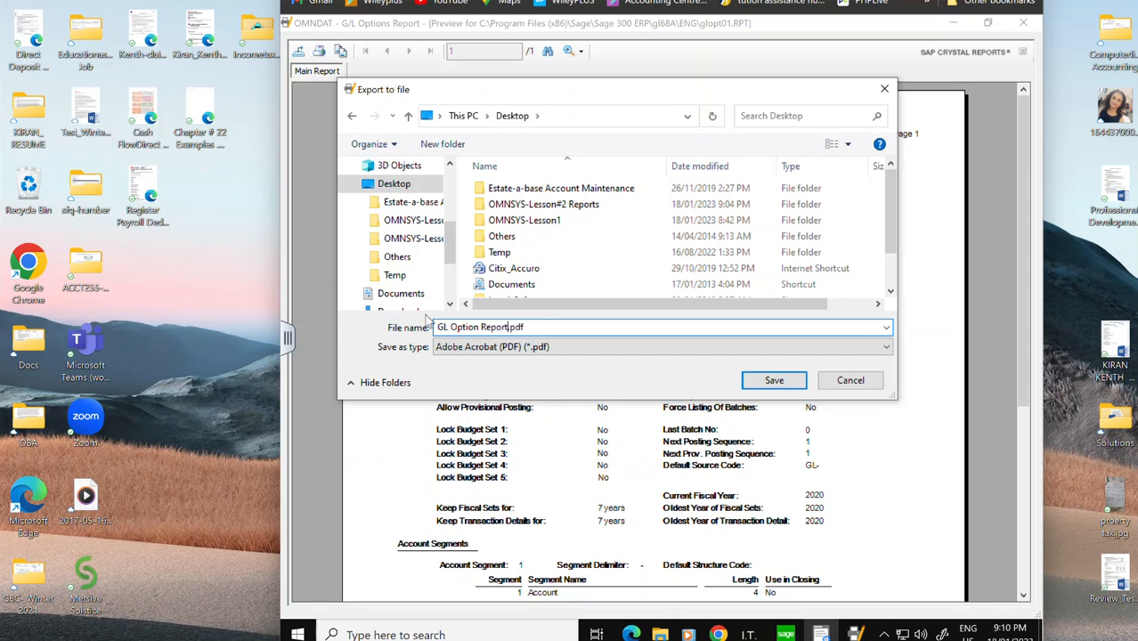
click(774, 380)
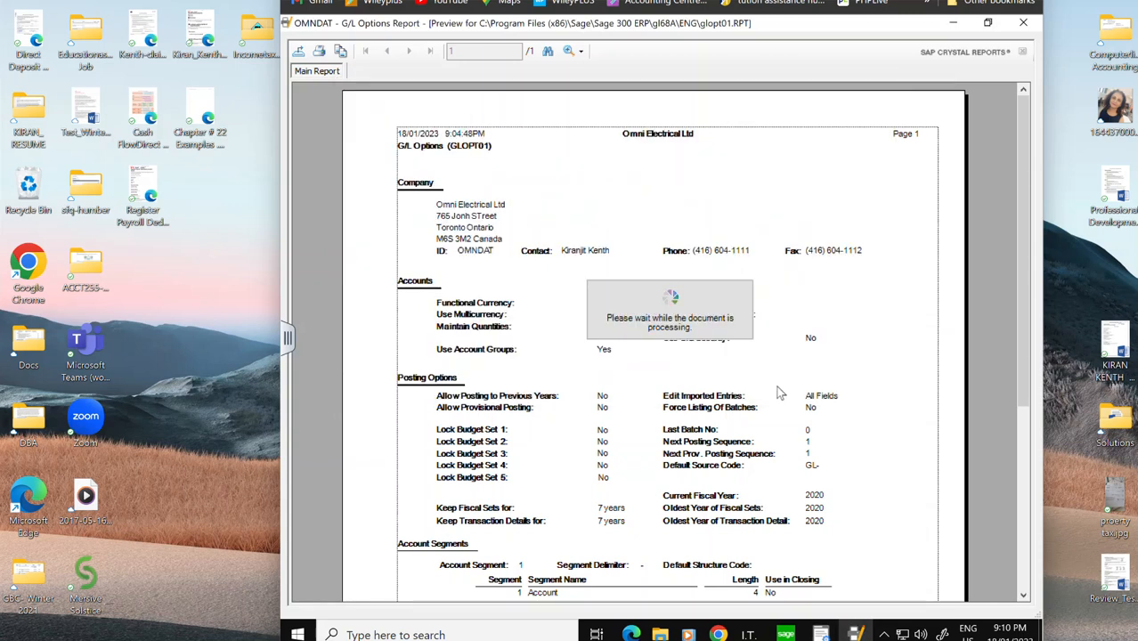
Step: Close the Options report preview and its print dialog
click(1031, 27)
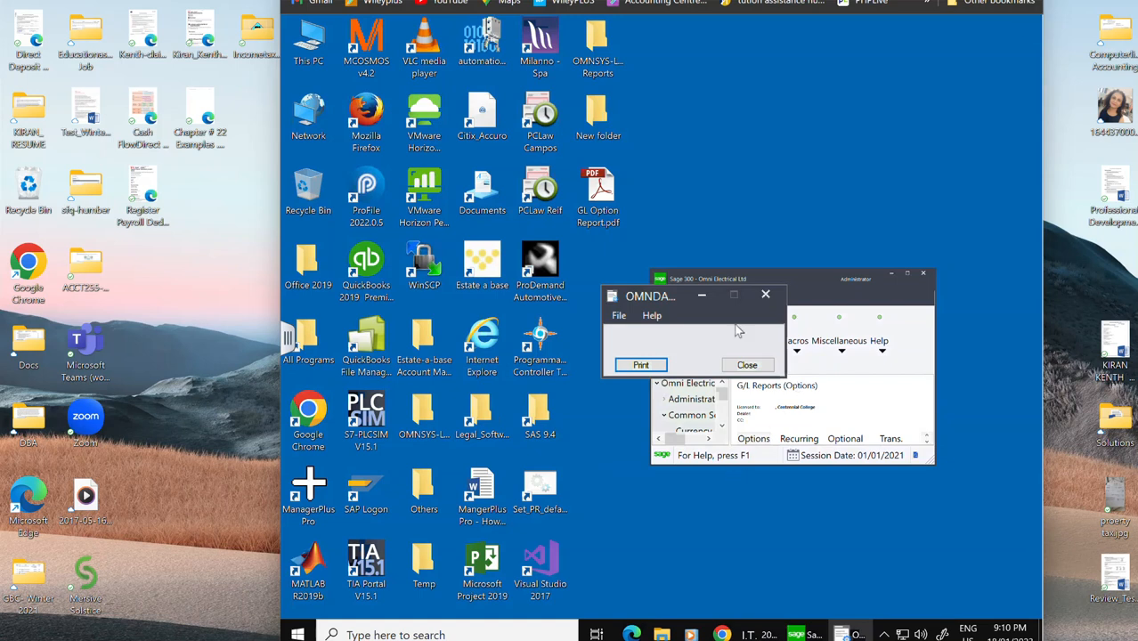
click(767, 296)
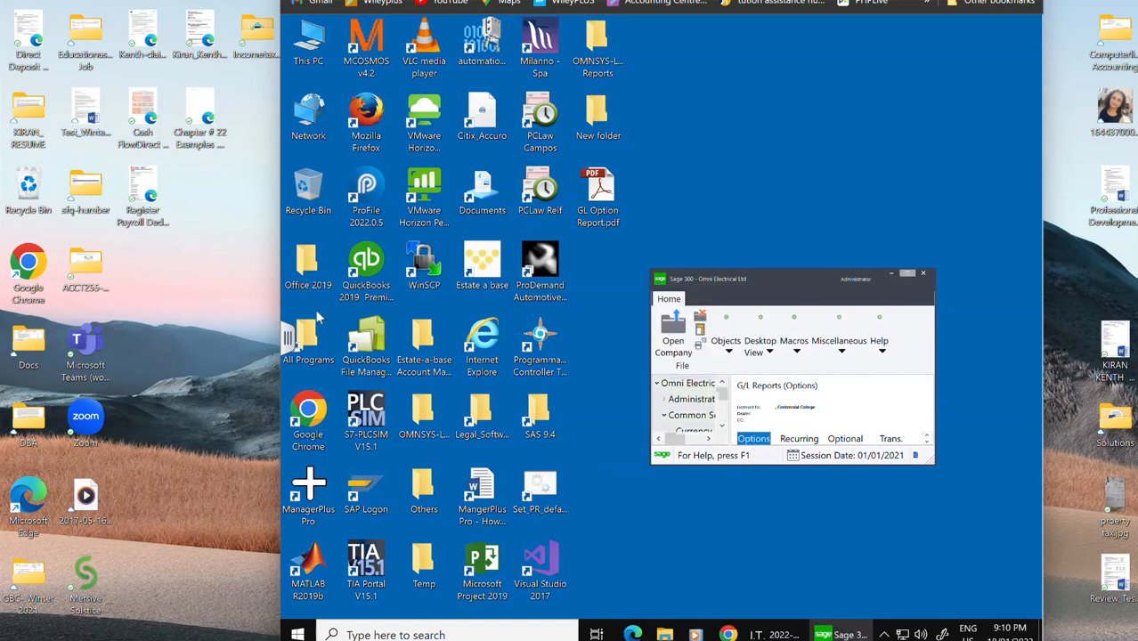
drag(278, 265, 18, 267)
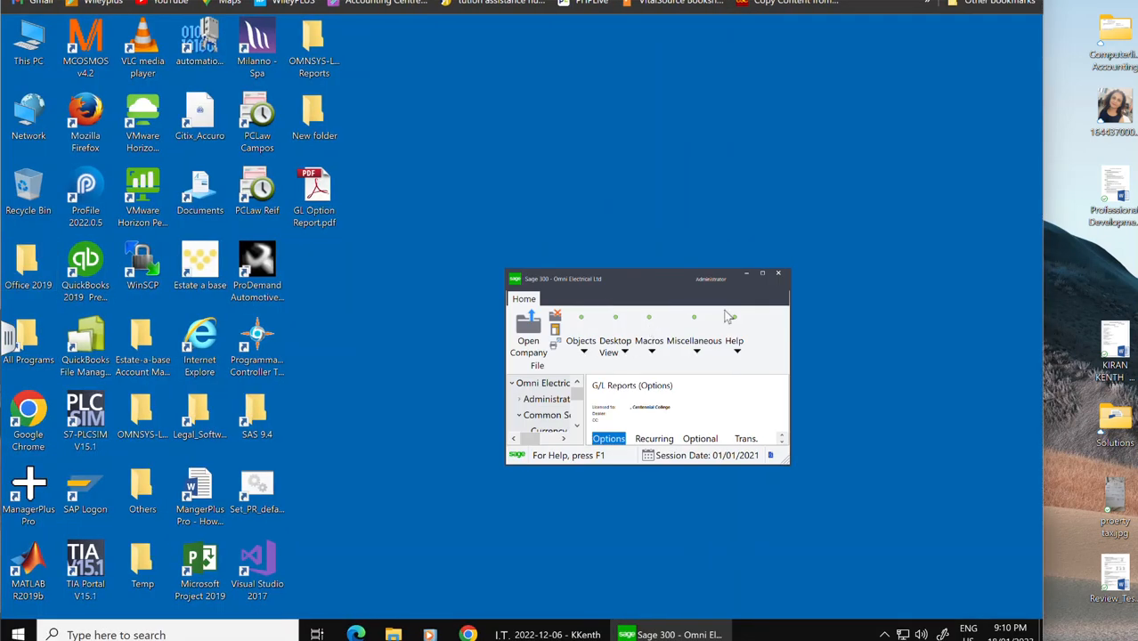
click(764, 272)
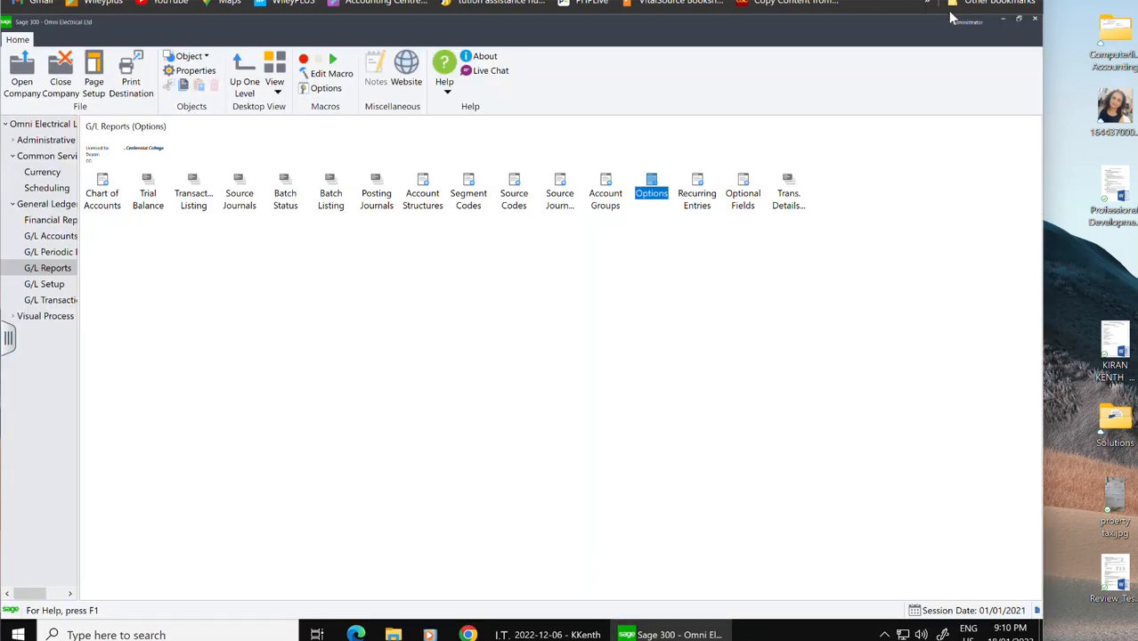
click(1019, 21)
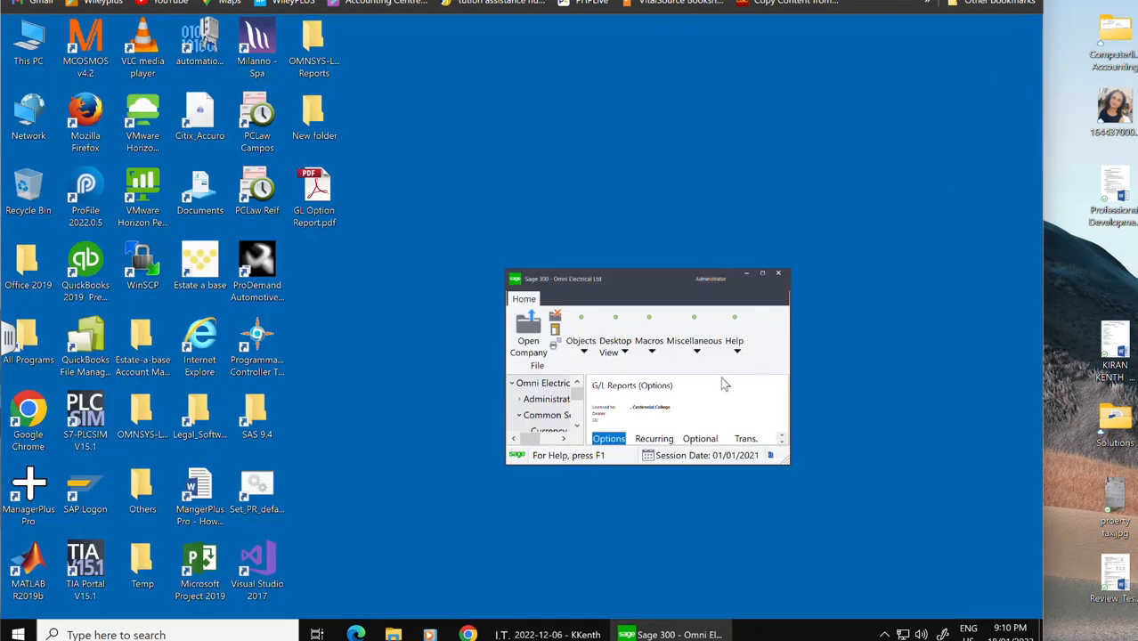
click(763, 274)
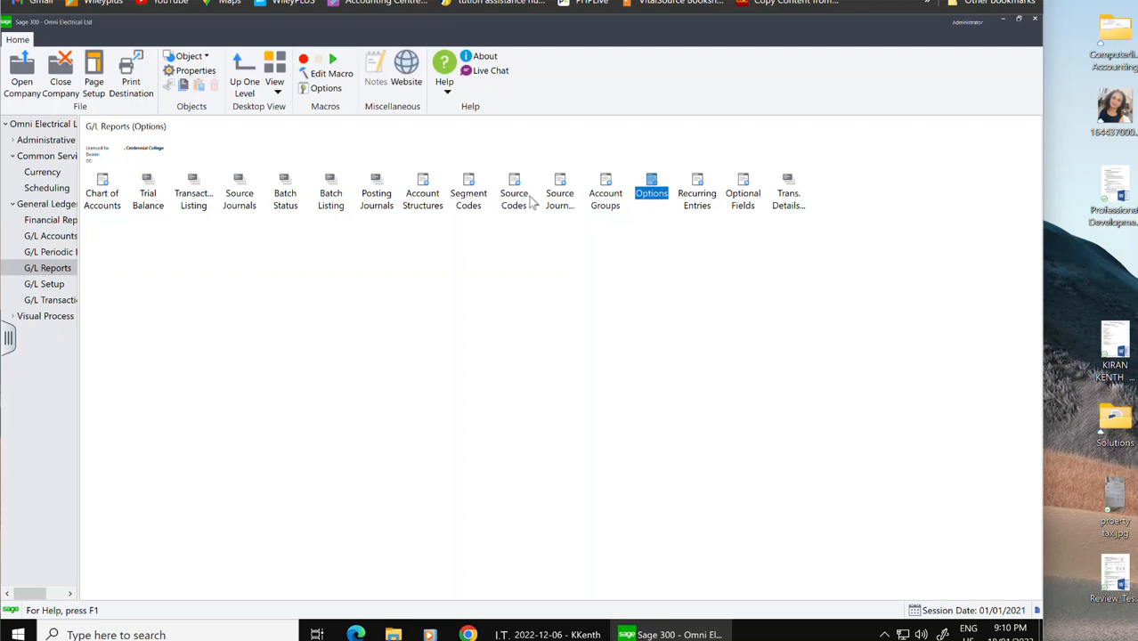
Step: Print the Source Codes report to preview and export it as a PDF disk file covering all pages
double_click(526, 200)
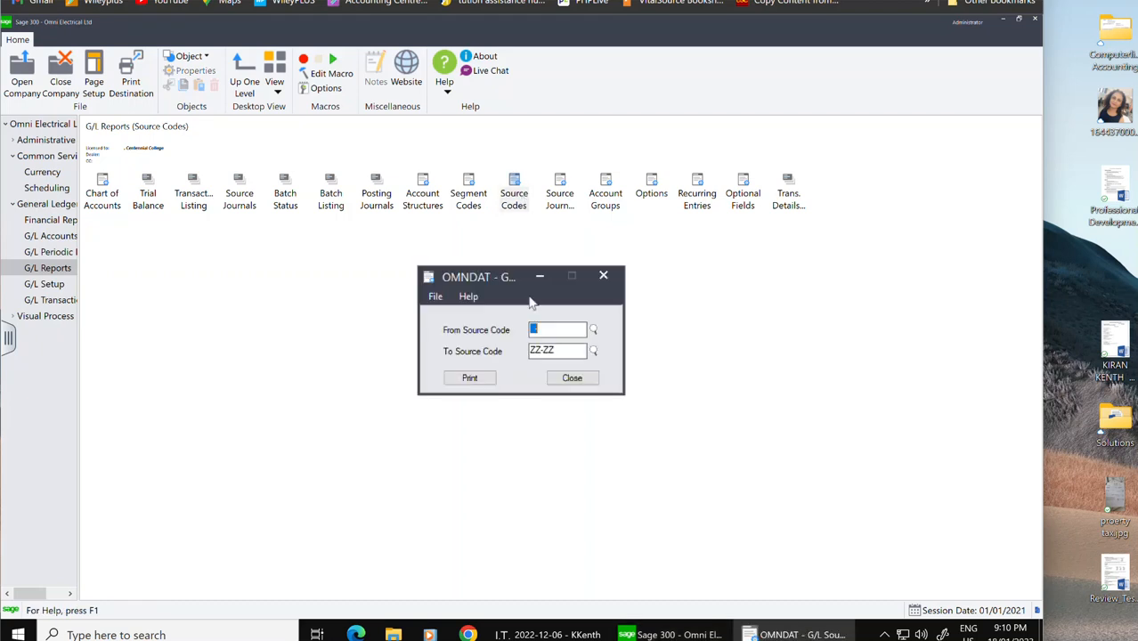
click(464, 378)
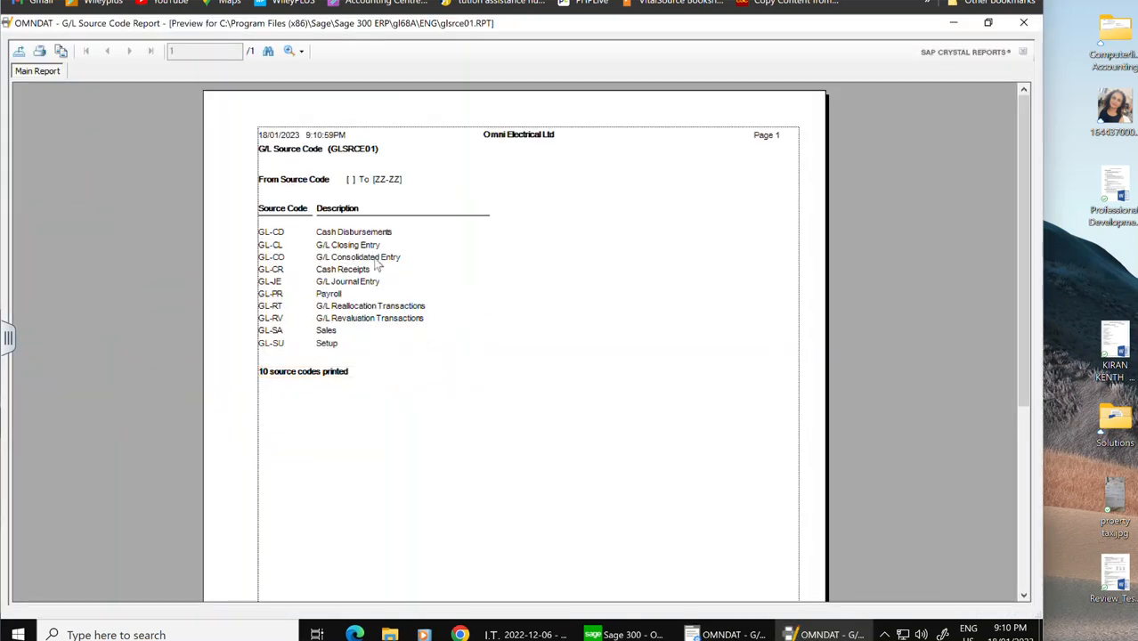
click(19, 51)
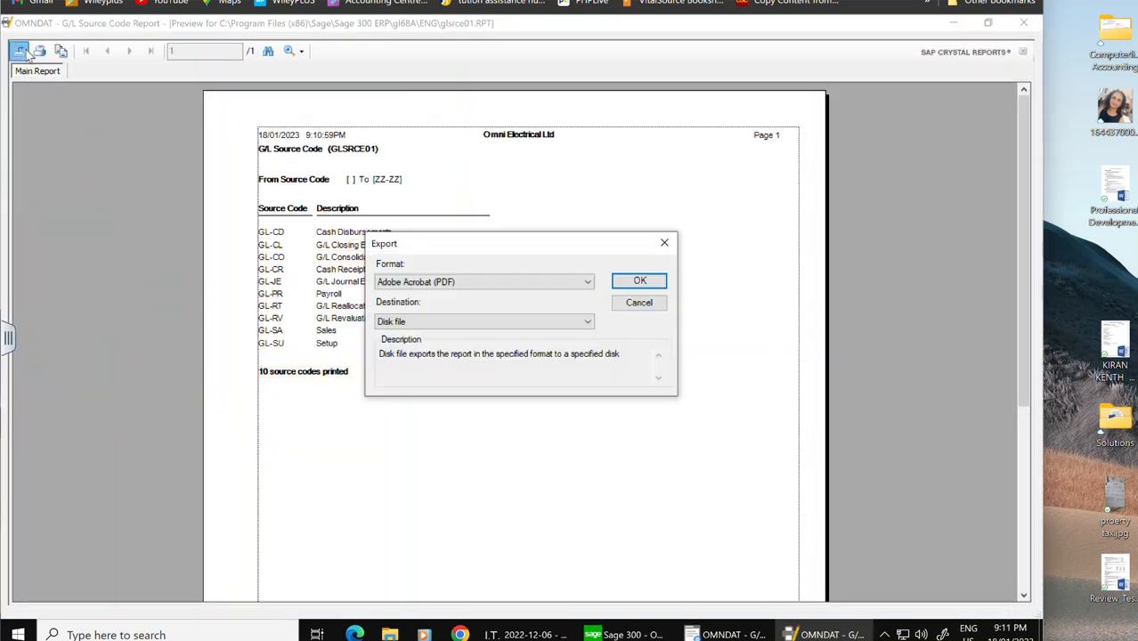
click(655, 282)
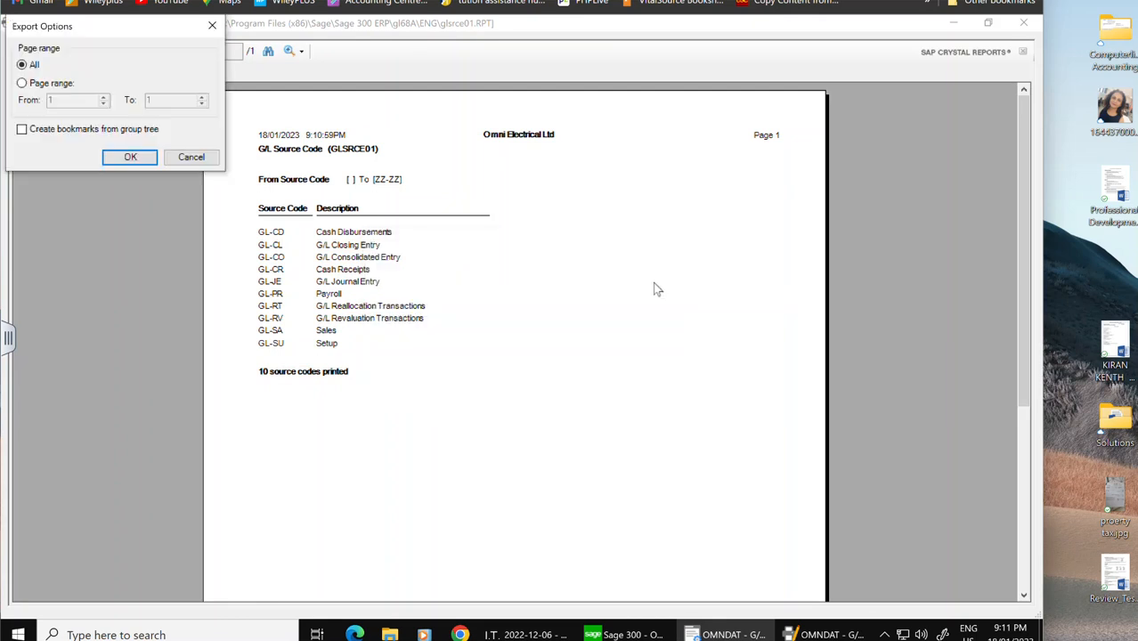
click(130, 156)
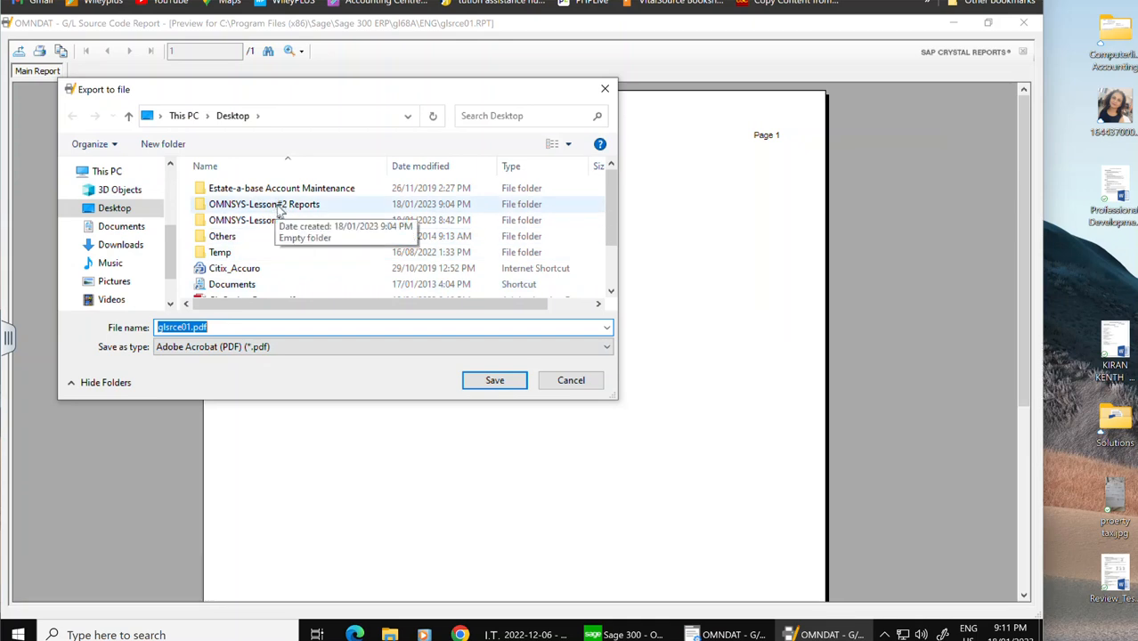
Step: Save the export as Segement Report.pdf in the OMNSYS-Lesson#2 Reports folder, then close the preview and report dialog
double_click(279, 206)
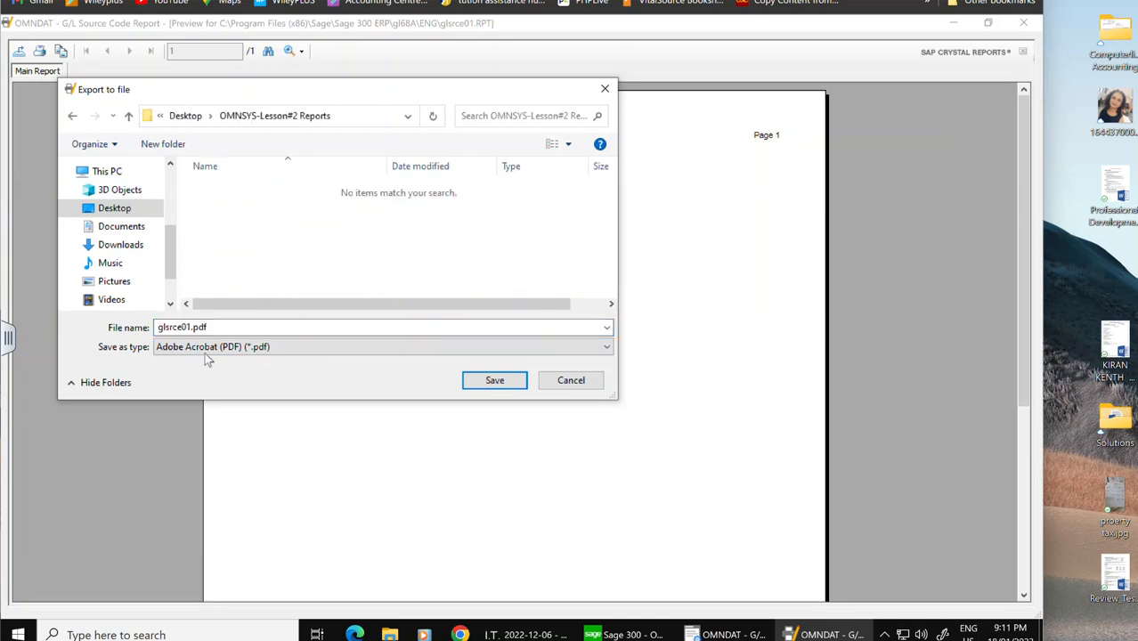
click(182, 327)
double_click(185, 326)
drag(191, 326, 140, 326)
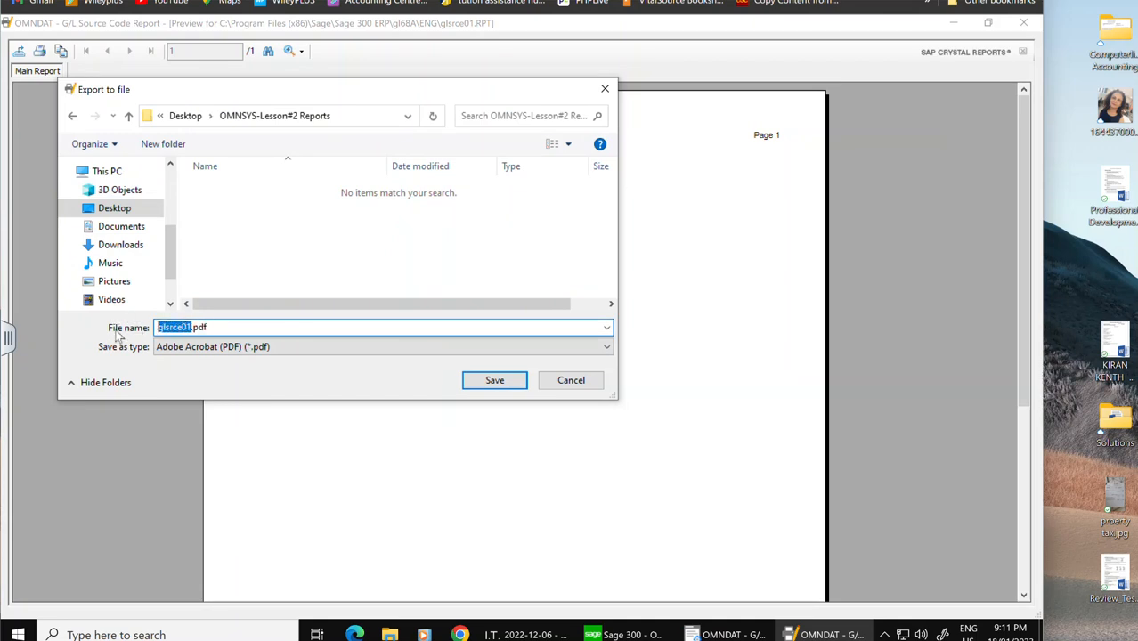
text(Segemnet)
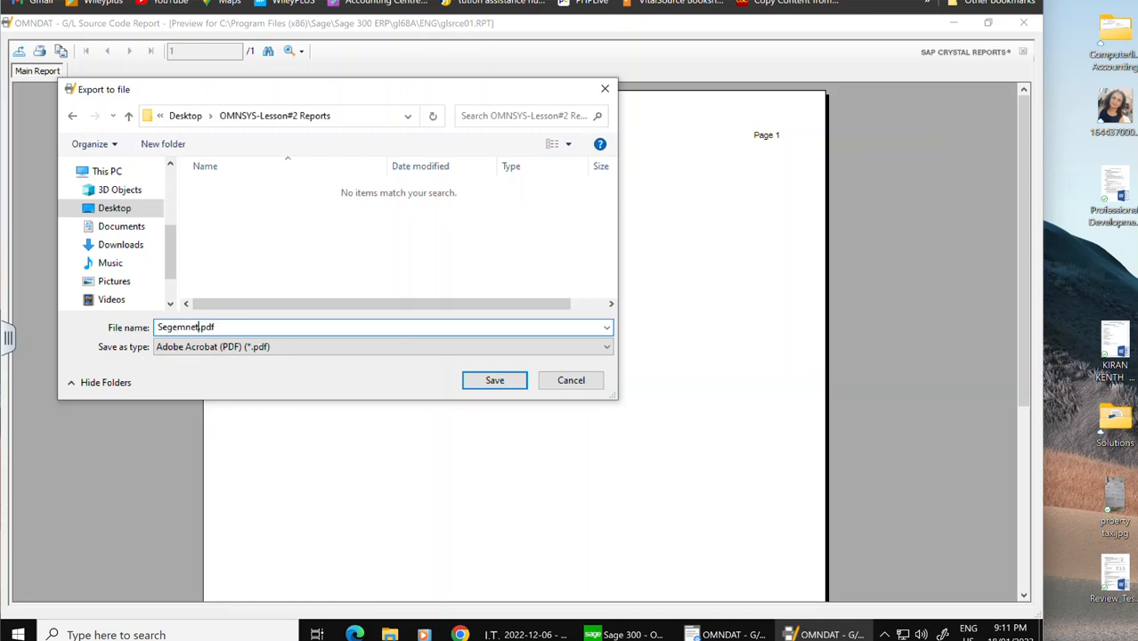
key(BackSpace)
key(BackSpace)
key(BackSpace)
text(ent REpor)
key(BackSpace)
key(BackSpace)
key(BackSpace)
key(BackSpace)
key(BackSpace)
text(REpor)
click(495, 382)
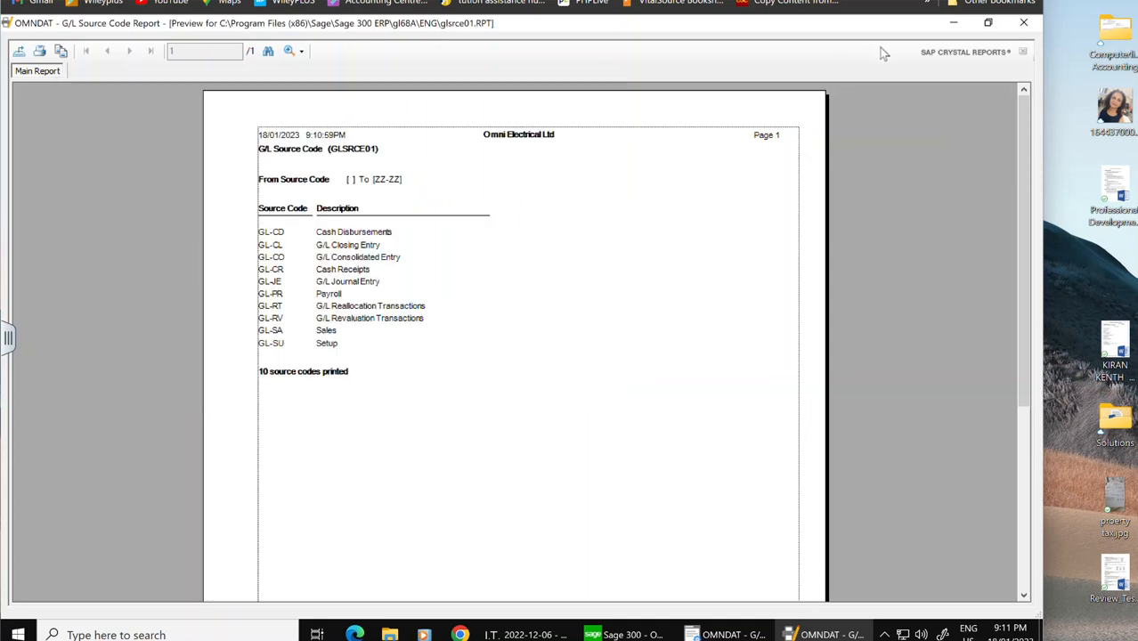
click(1024, 23)
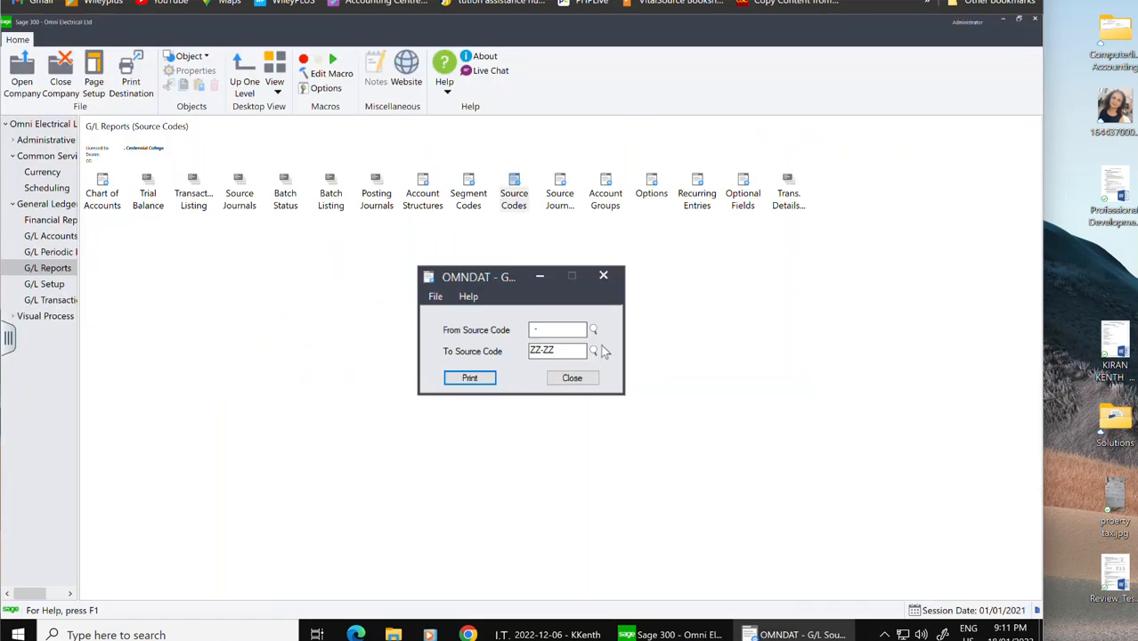
click(577, 378)
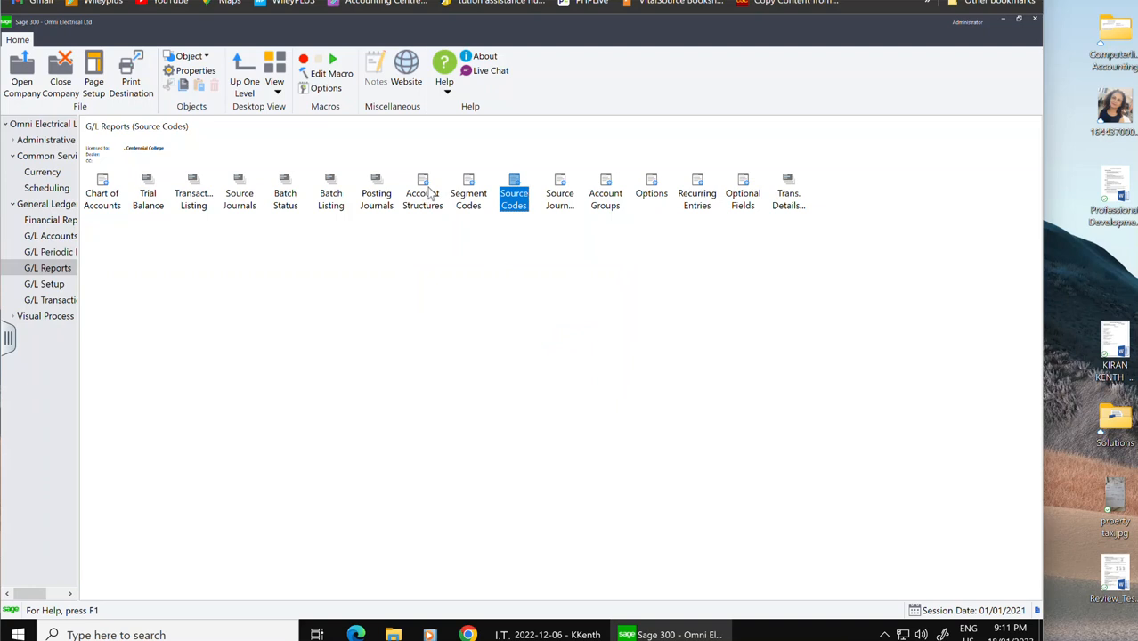
Step: Preview the Account Structures report and export it as a PDF disk file covering all pages
double_click(432, 194)
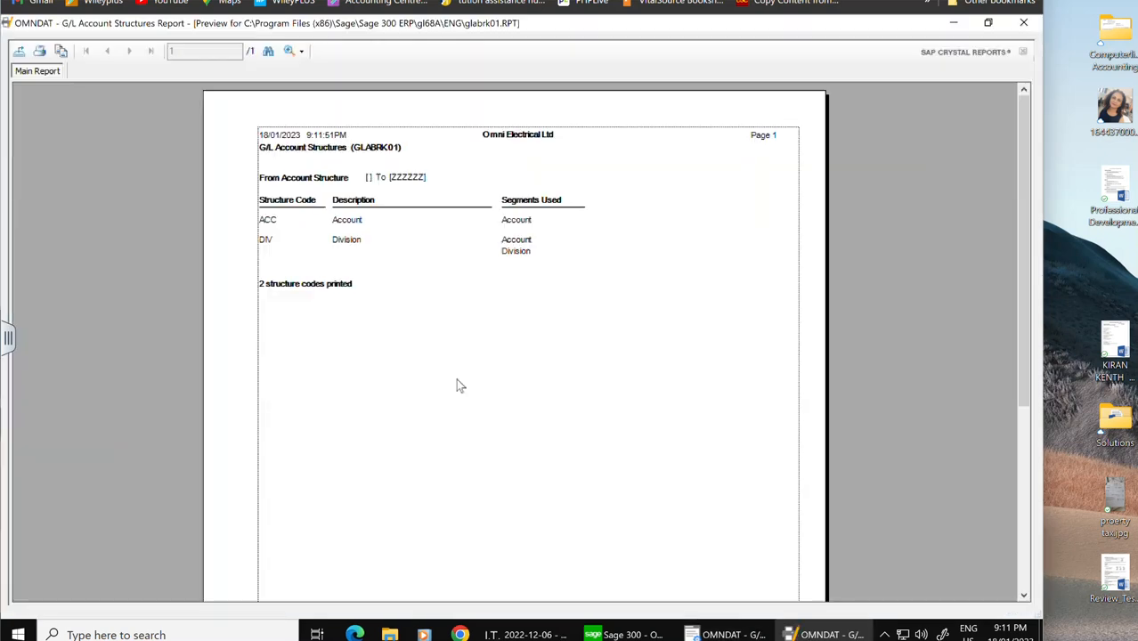
click(19, 50)
click(639, 285)
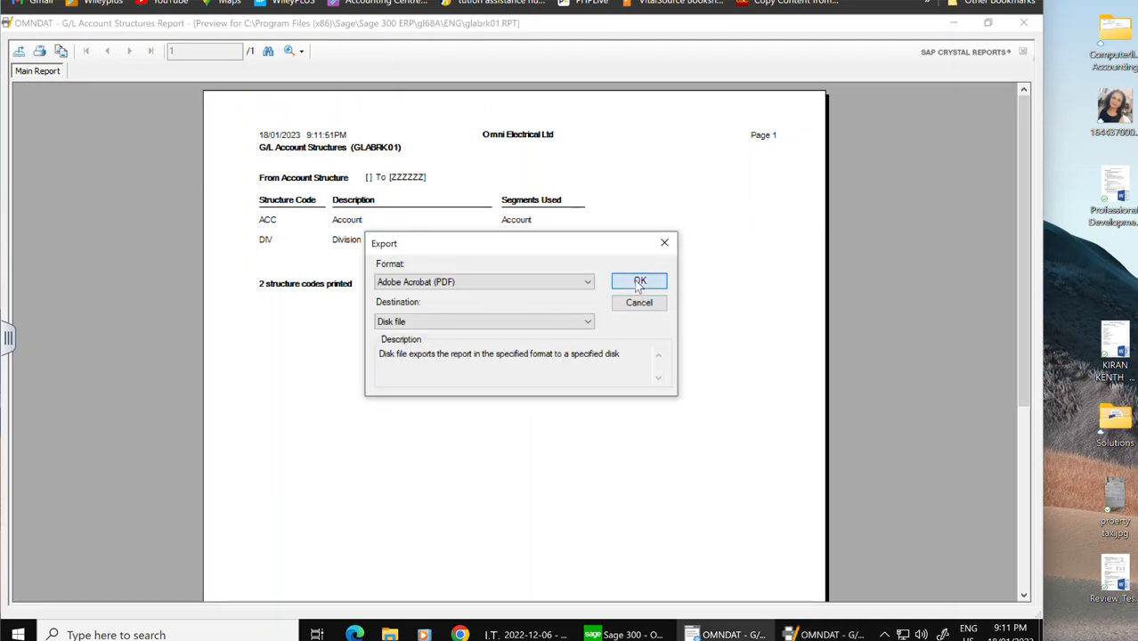
click(130, 157)
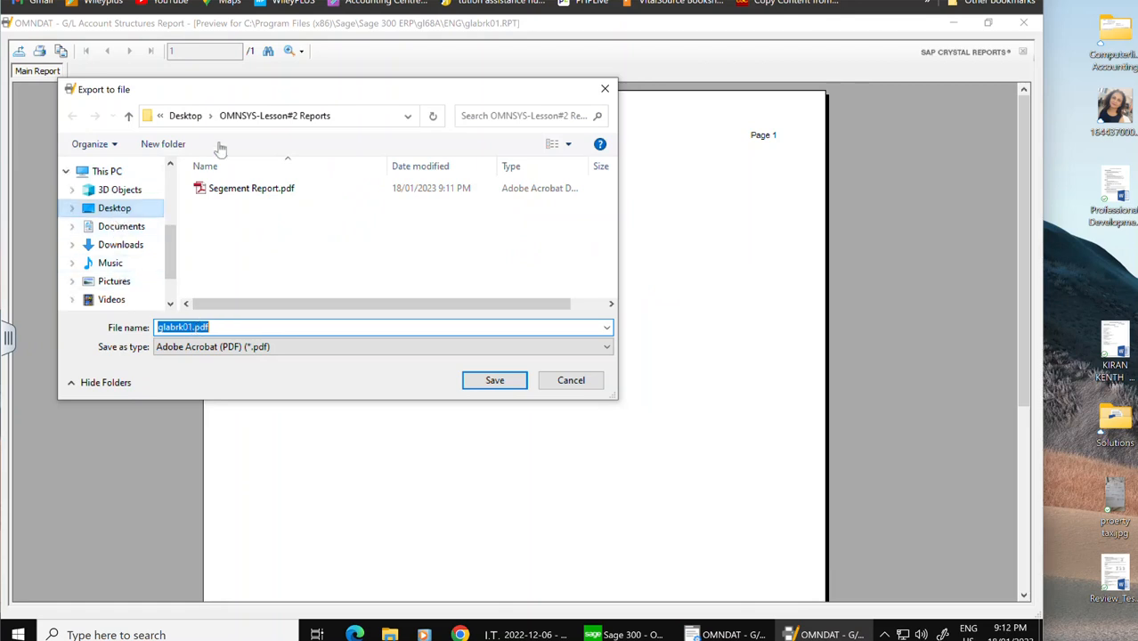
Step: Save the export as Accounts Structrue report.pdf, then close the Account Structures preview and its report dialog
click(190, 326)
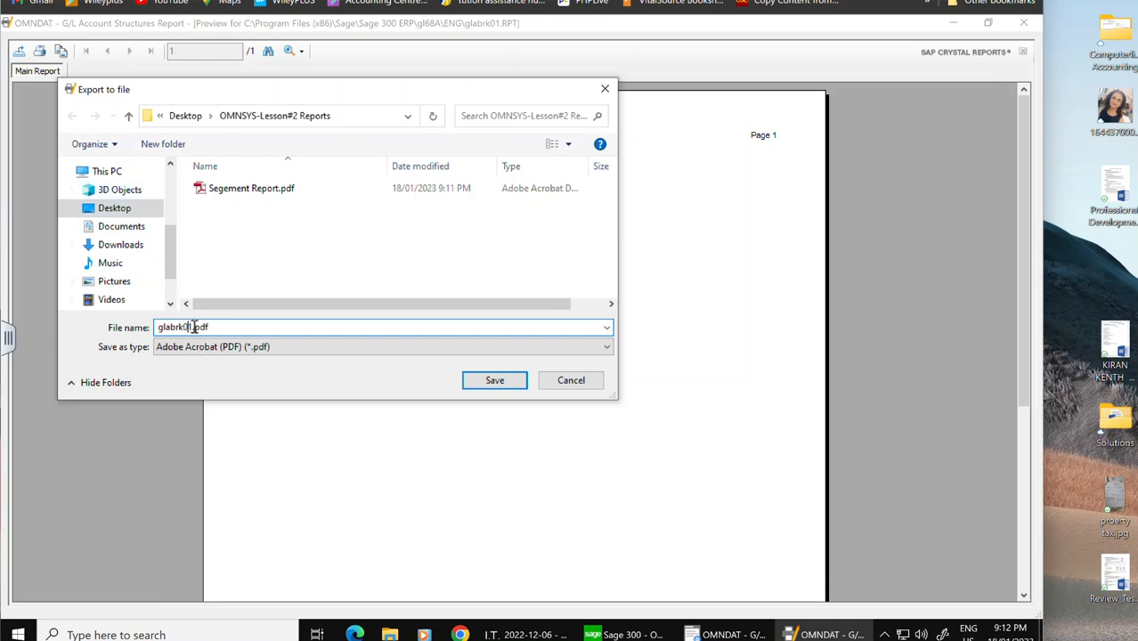
double_click(162, 327)
text(Accounts Structrue report)
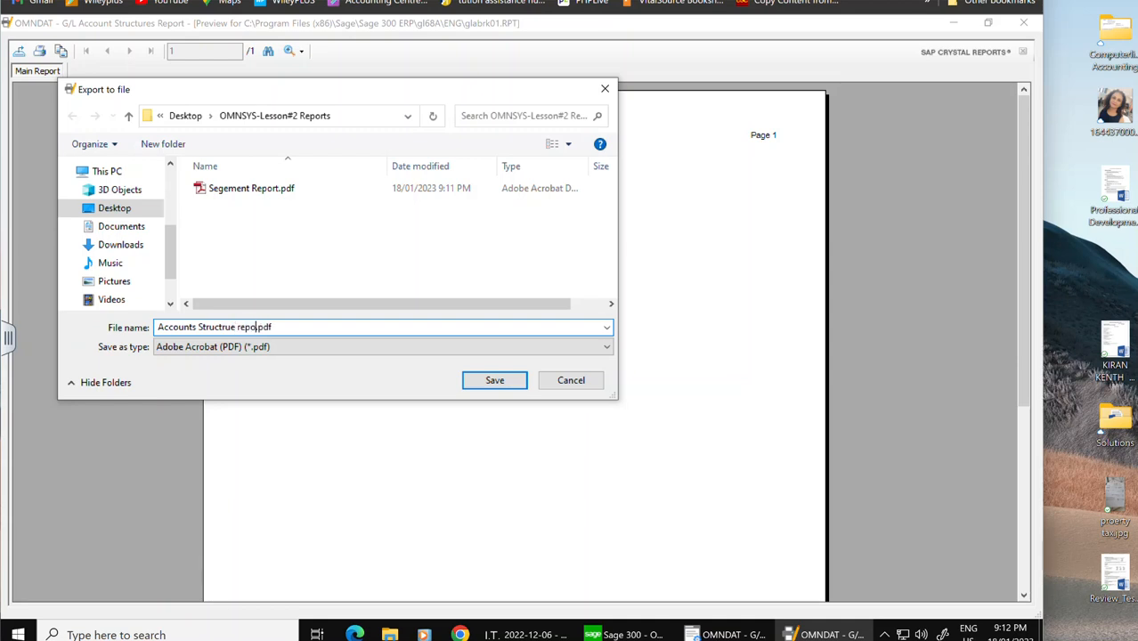
click(502, 383)
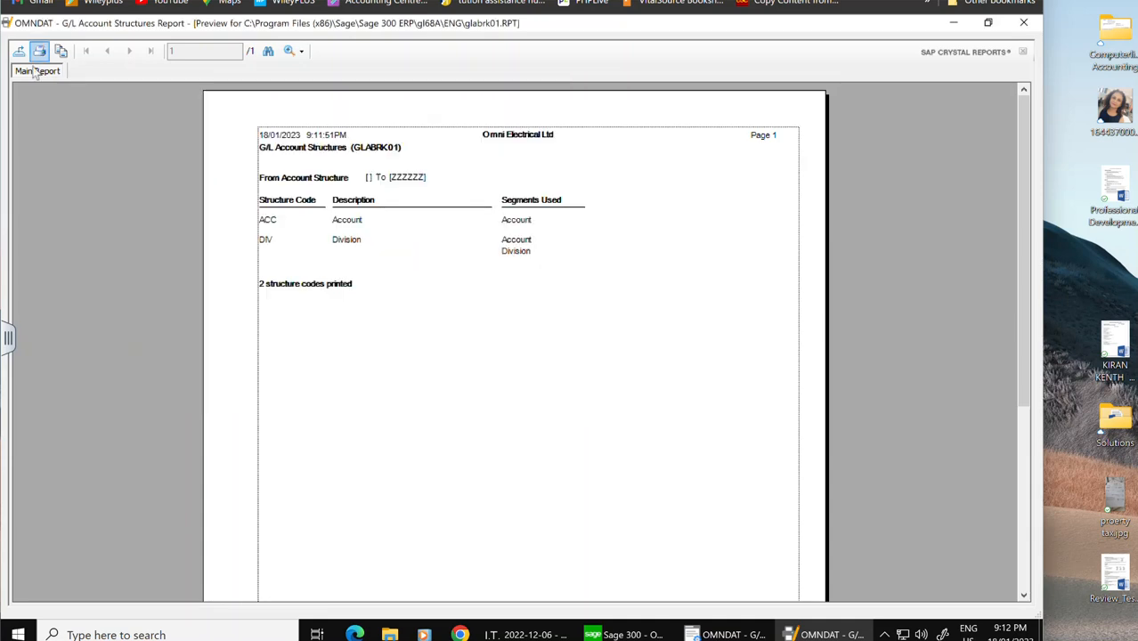
click(1023, 22)
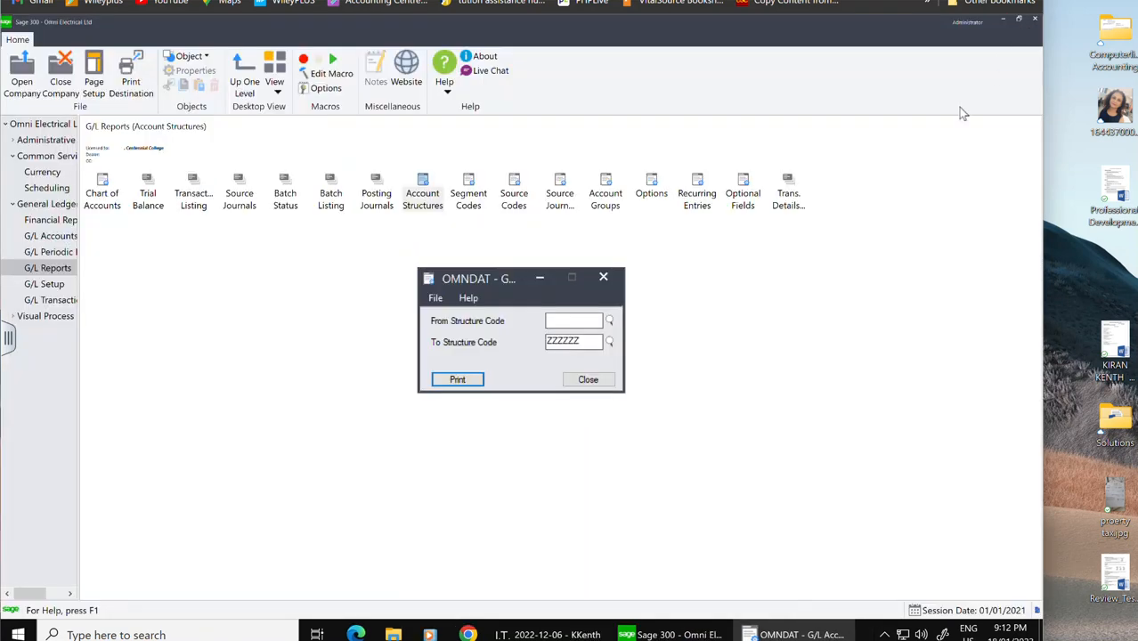
click(595, 382)
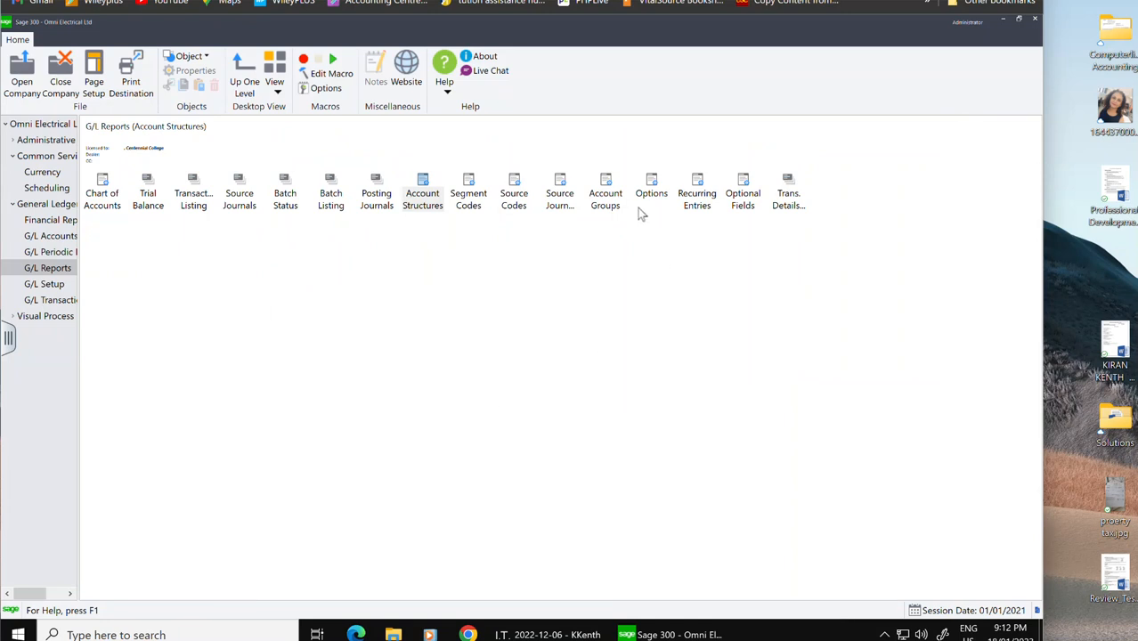
Step: Preview the Options report and export it as a PDF disk file covering all pages
double_click(651, 183)
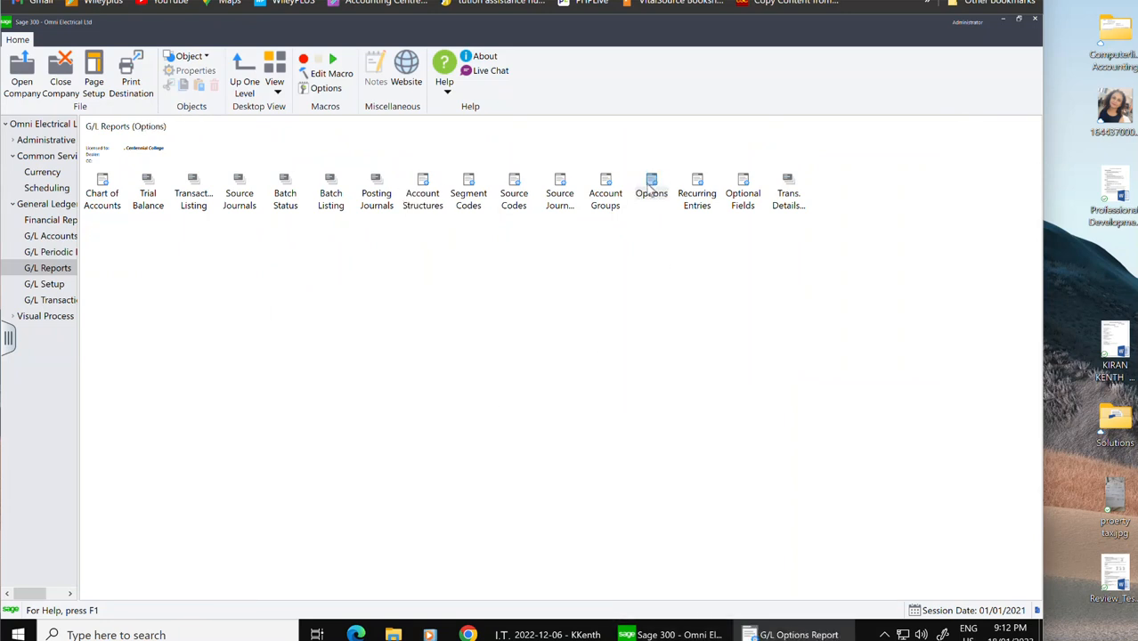
click(464, 365)
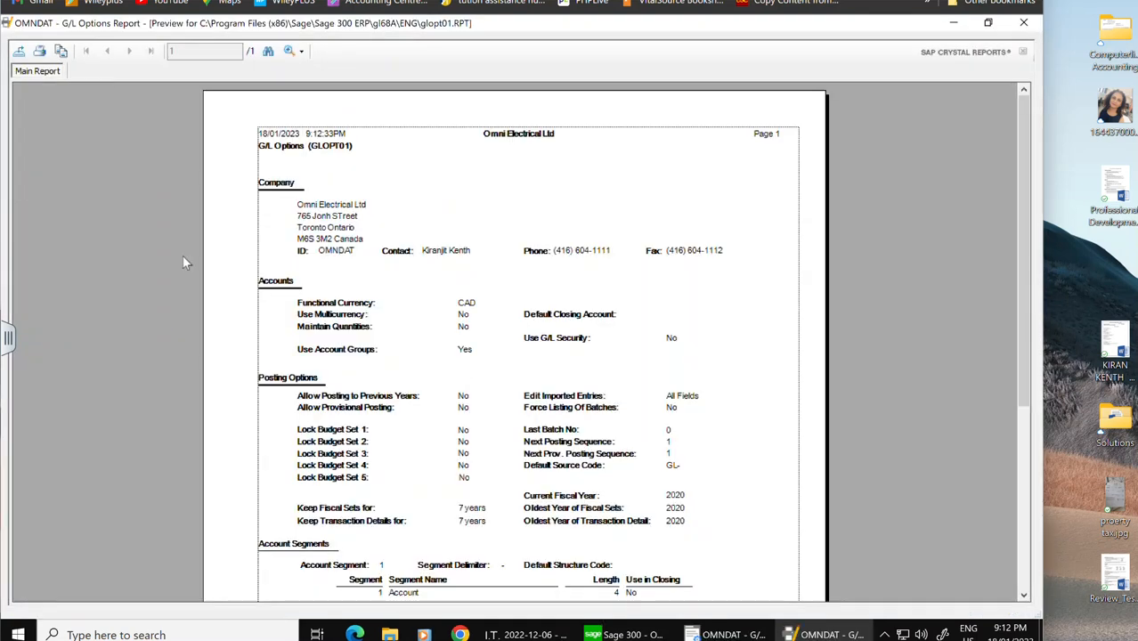
click(20, 53)
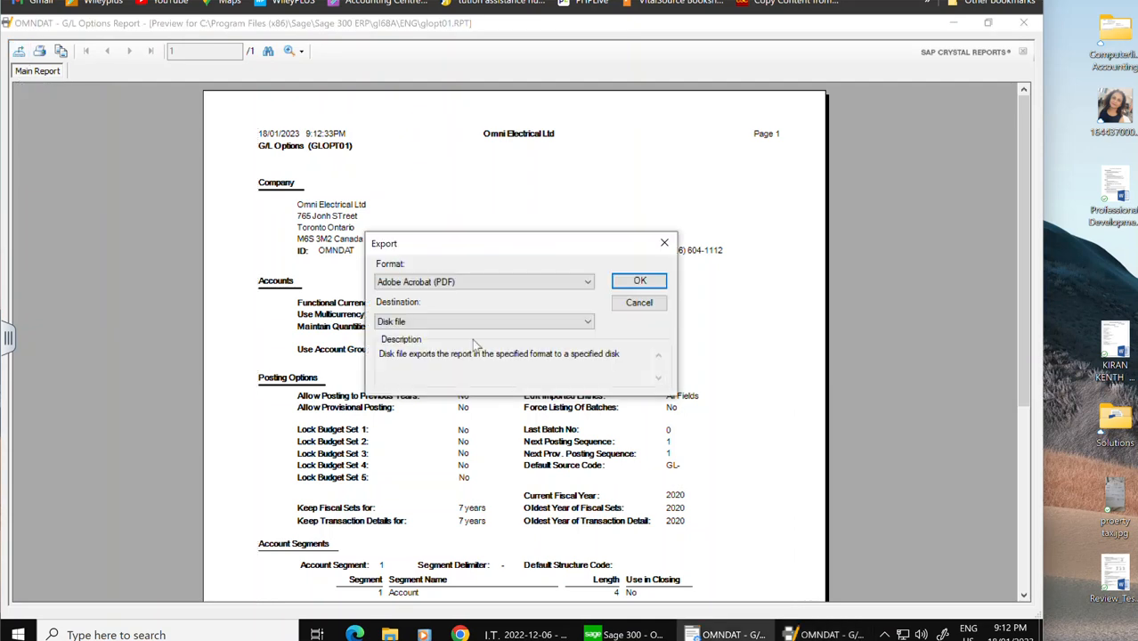
click(638, 285)
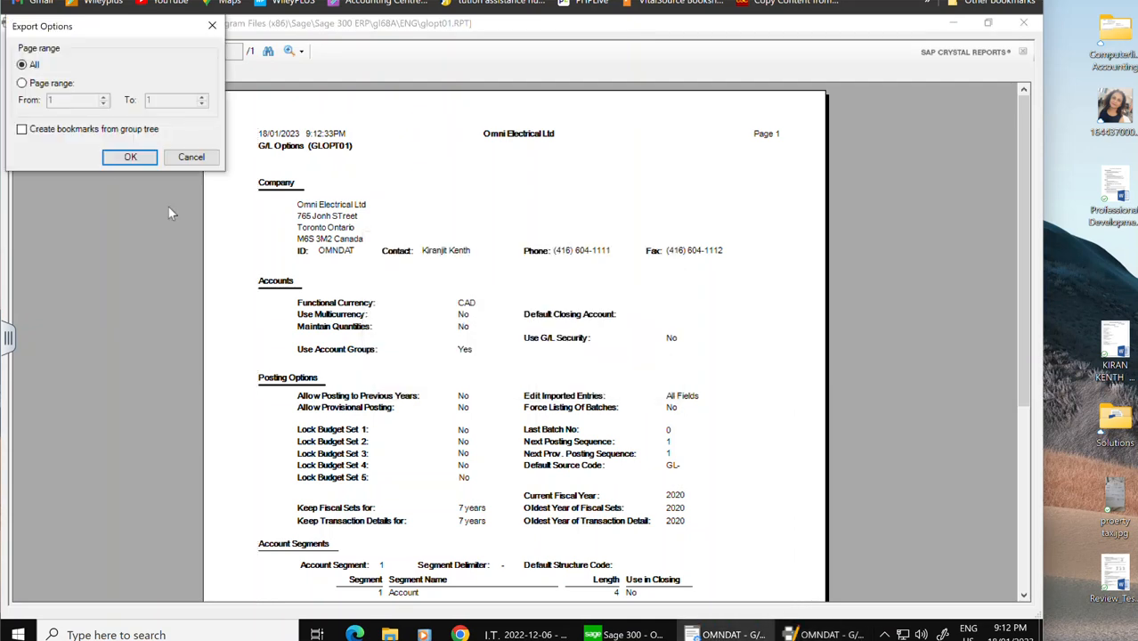
click(131, 156)
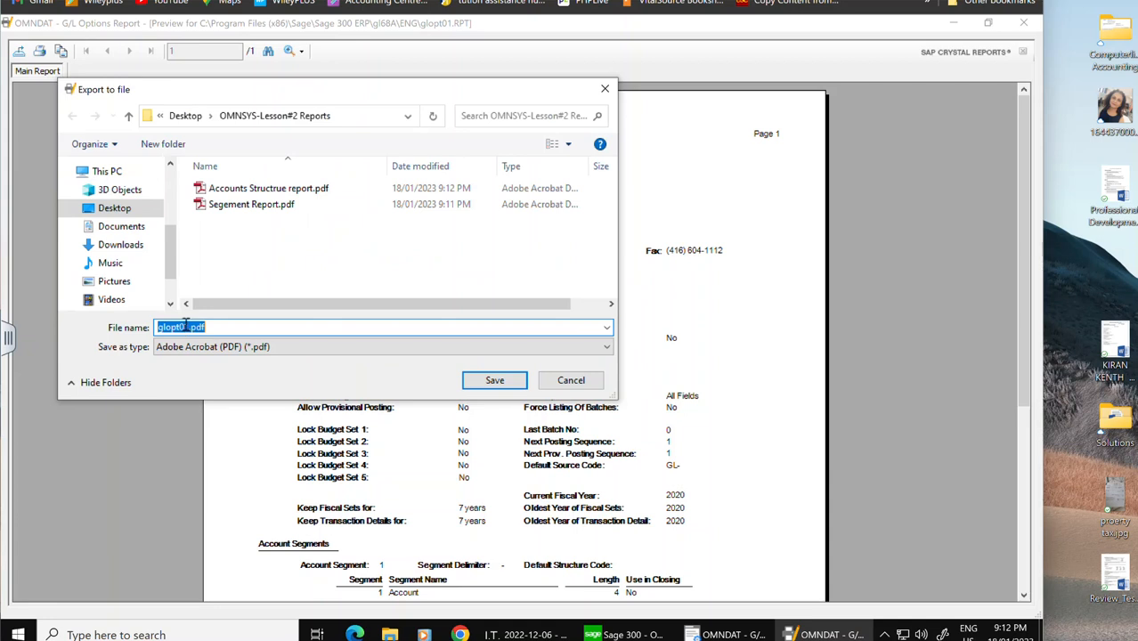
Step: Save the export as GL Option REport.pdf, then close the Options preview and its report dialog
click(188, 327)
drag(188, 327, 115, 329)
text(g)
key(BackSpace)
text(G)
text(L )
text(Option REpro)
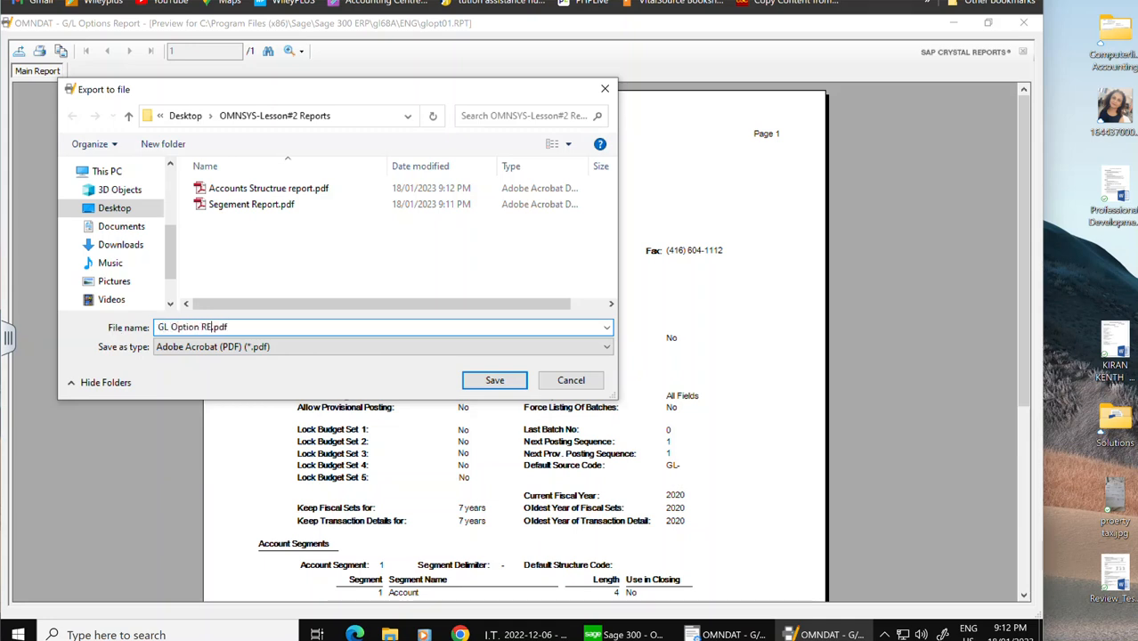
text(t)
key(BackSpace)
key(BackSpace)
key(BackSpace)
key(BackSpace)
key(BackSpace)
key(BackSpace)
key(BackSpace)
text(REport)
click(495, 381)
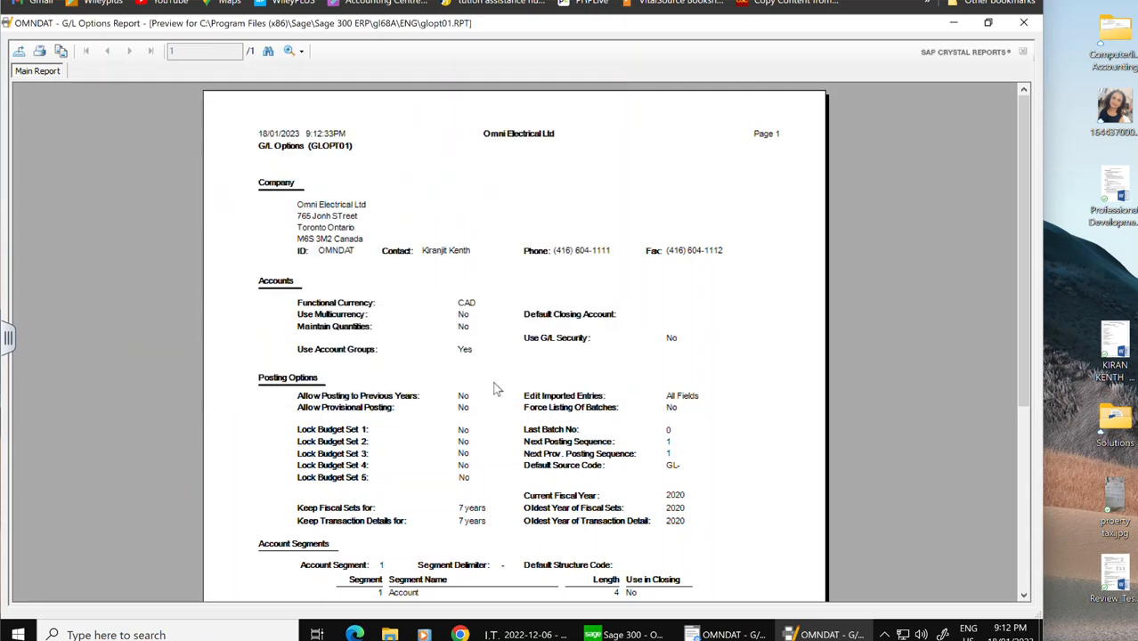
click(1024, 23)
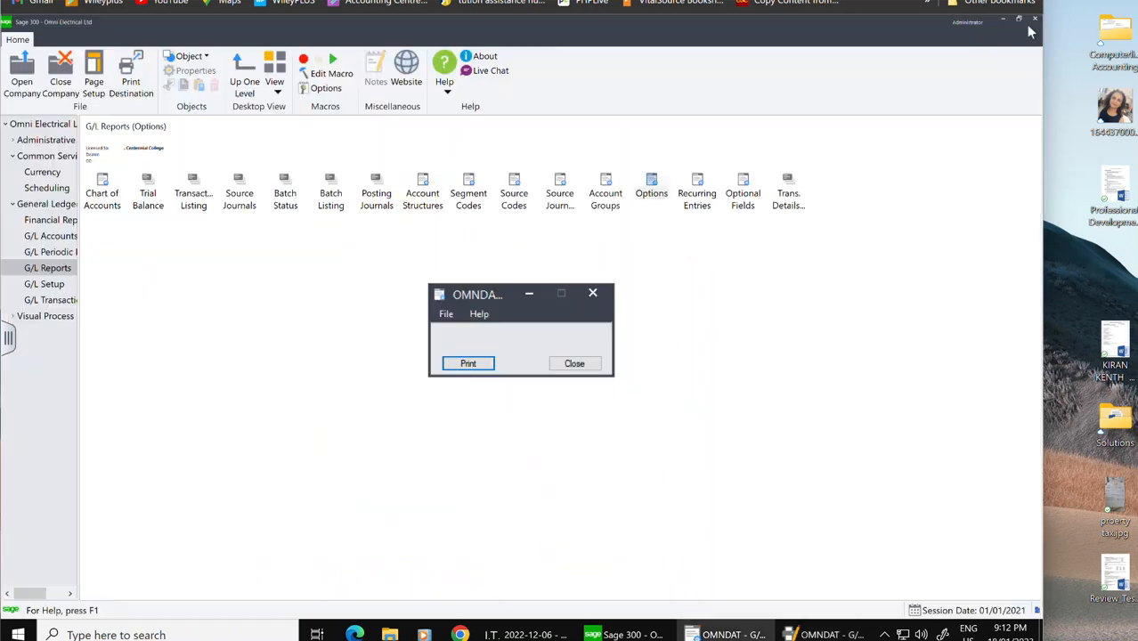
click(578, 367)
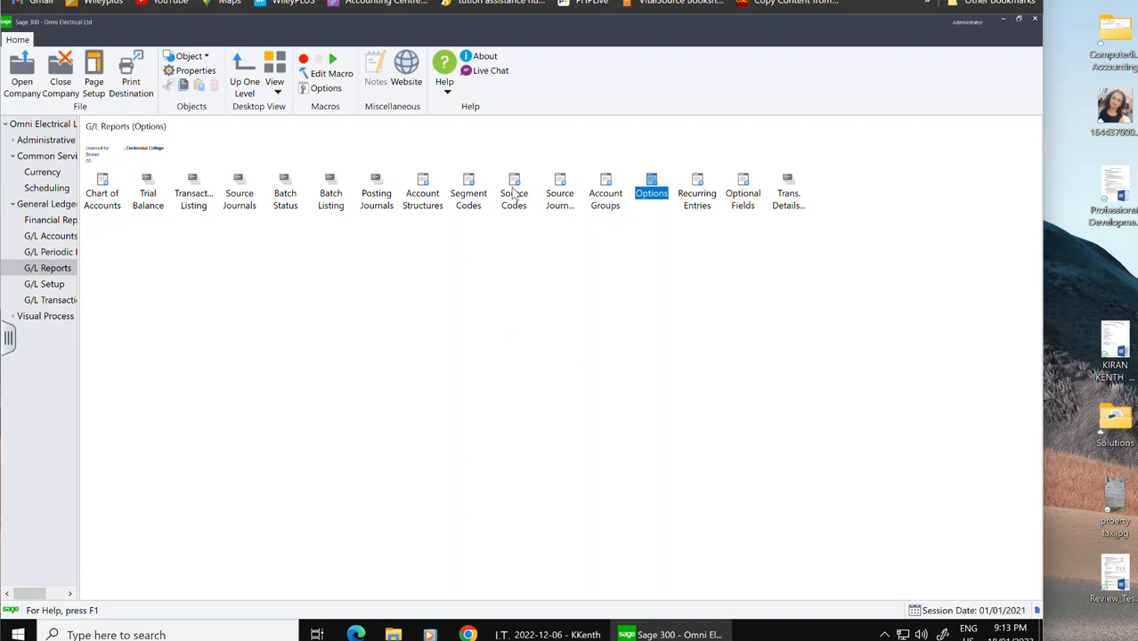
Step: Preview the Source Codes report and export it as a PDF disk file covering all pages
double_click(515, 195)
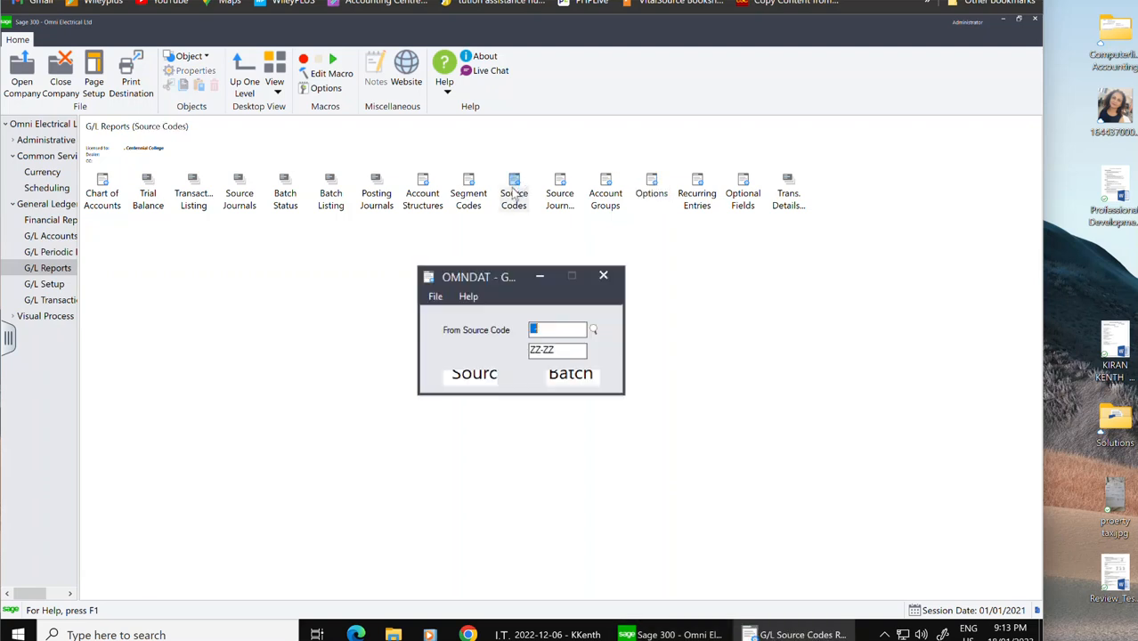
click(481, 377)
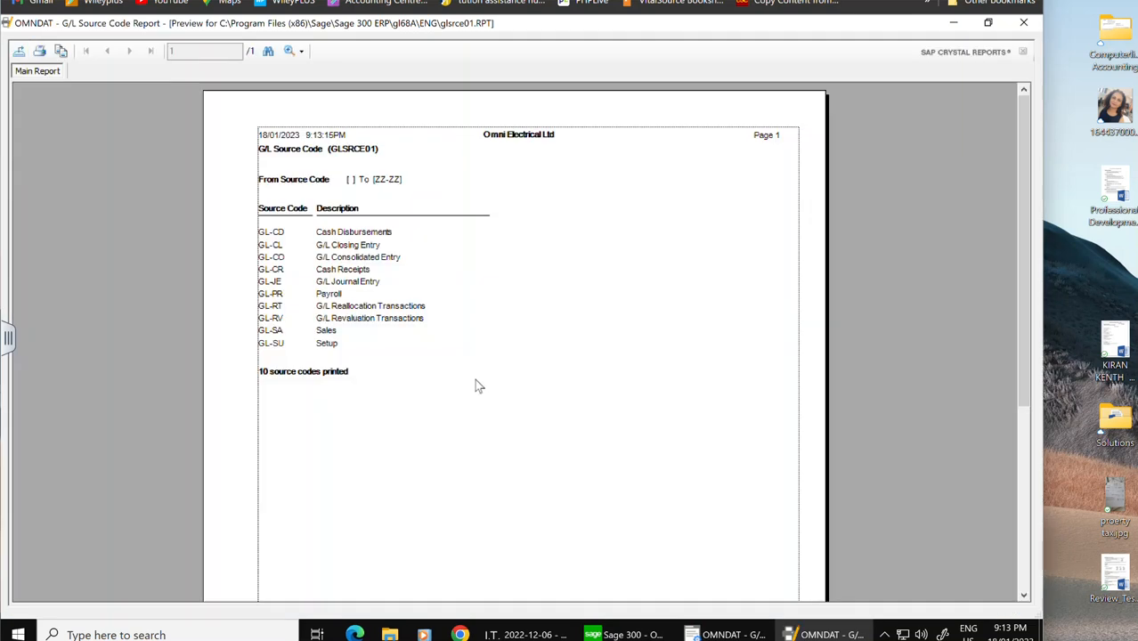
click(19, 51)
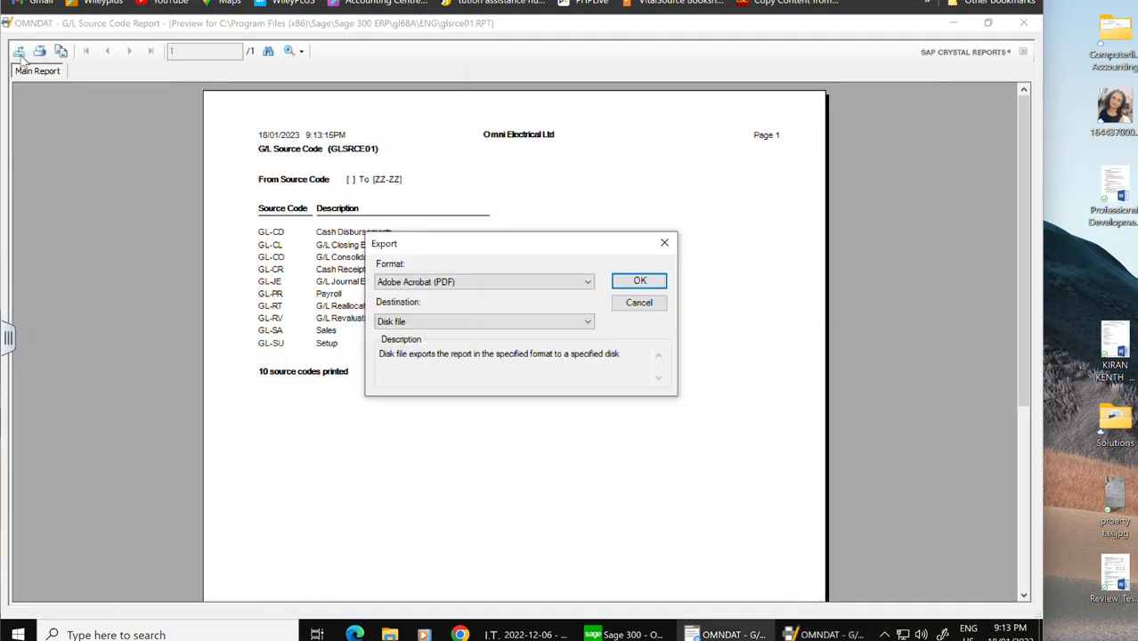
click(648, 283)
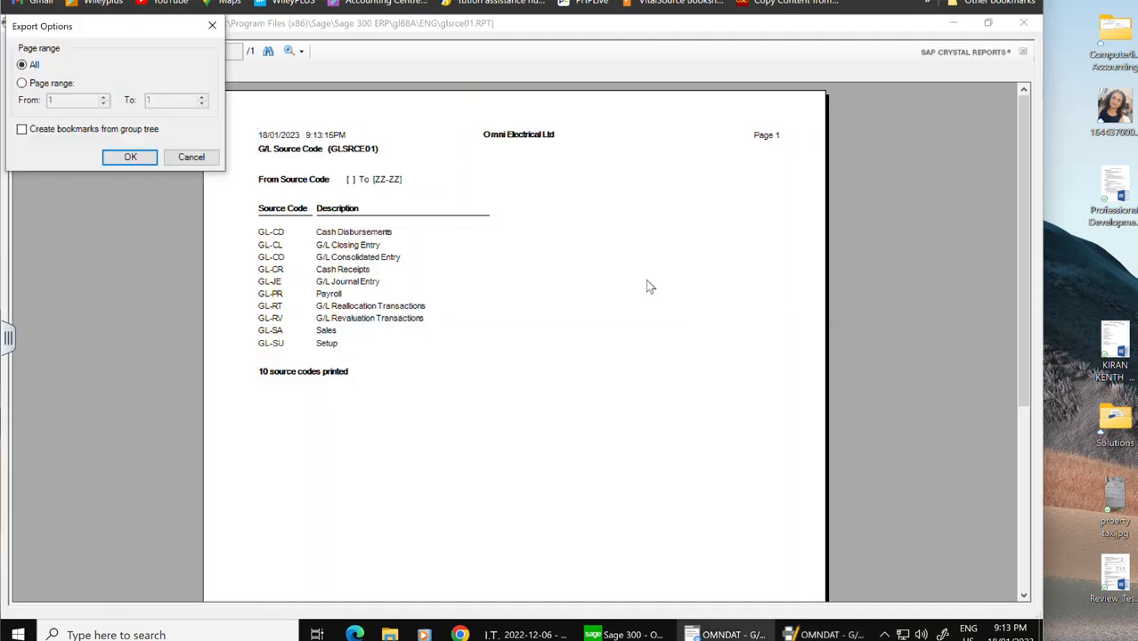
click(133, 157)
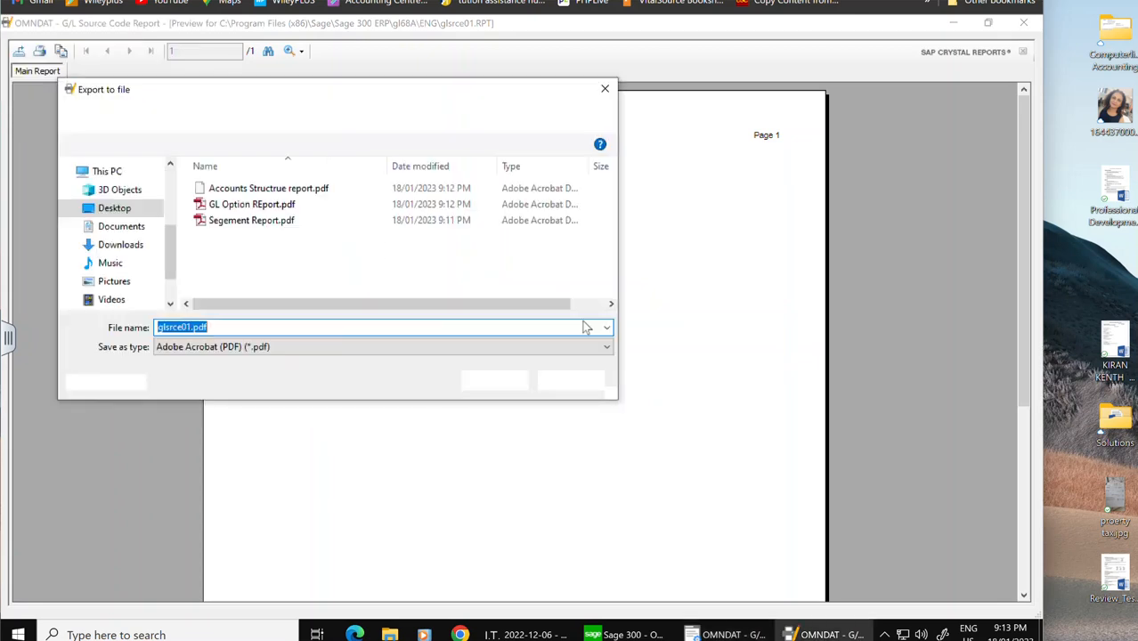
Step: Save the export as Source Codes Report.pdf, then close the Source Codes preview and its report dialog
click(191, 326)
drag(190, 327, 147, 329)
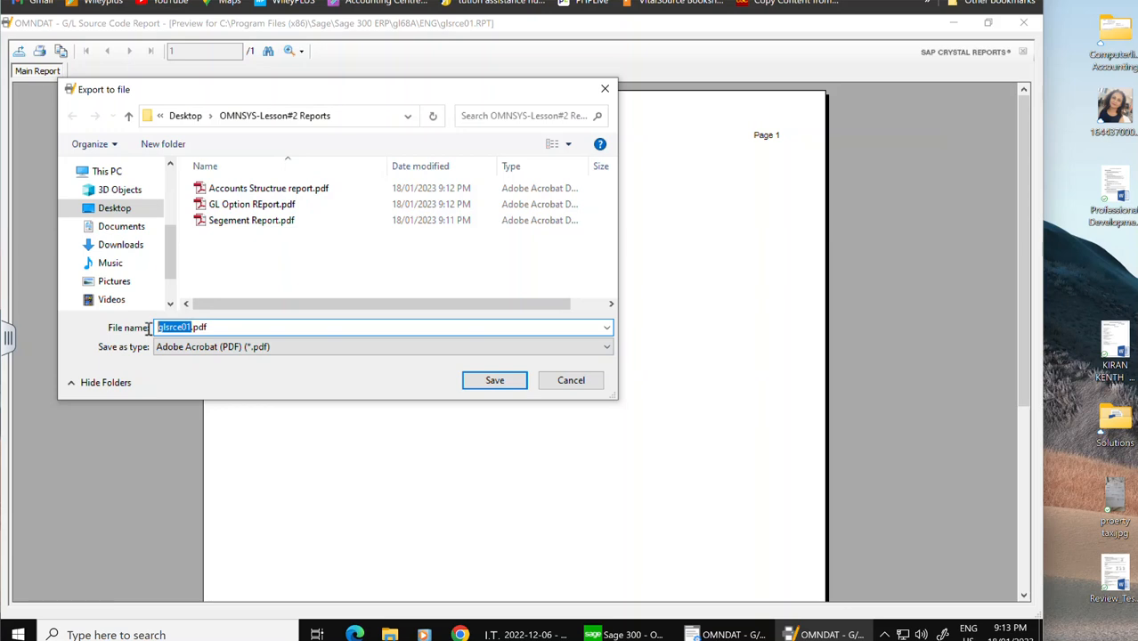
text(Source)
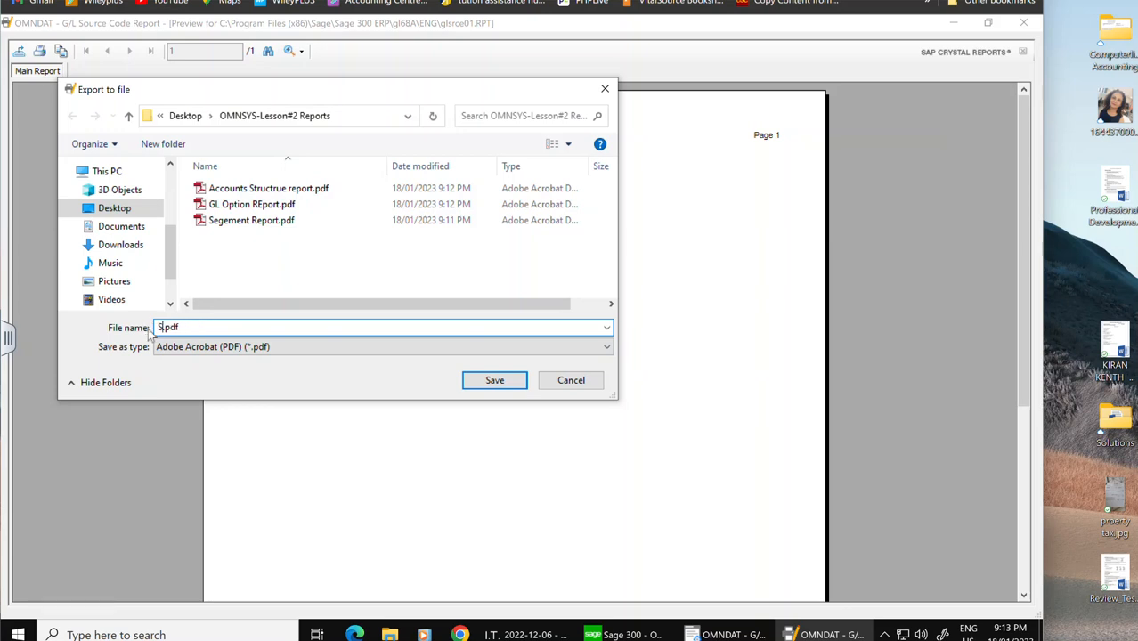
text( Codes REport)
key(BackSpace)
key(BackSpace)
key(BackSpace)
key(BackSpace)
key(BackSpace)
text(eport)
click(497, 381)
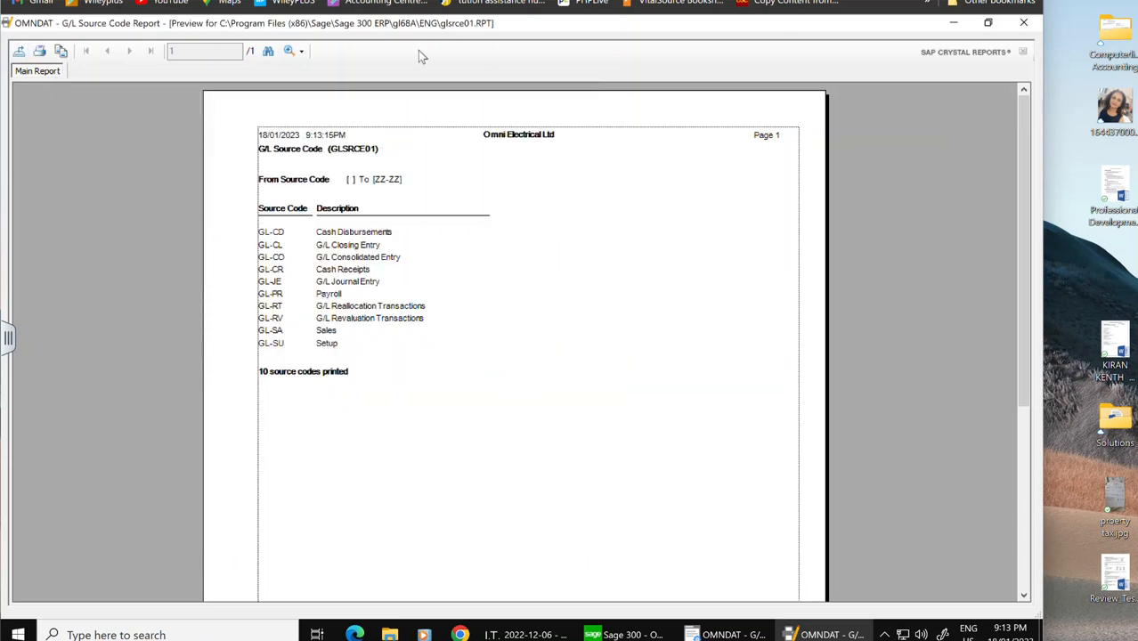
click(1022, 25)
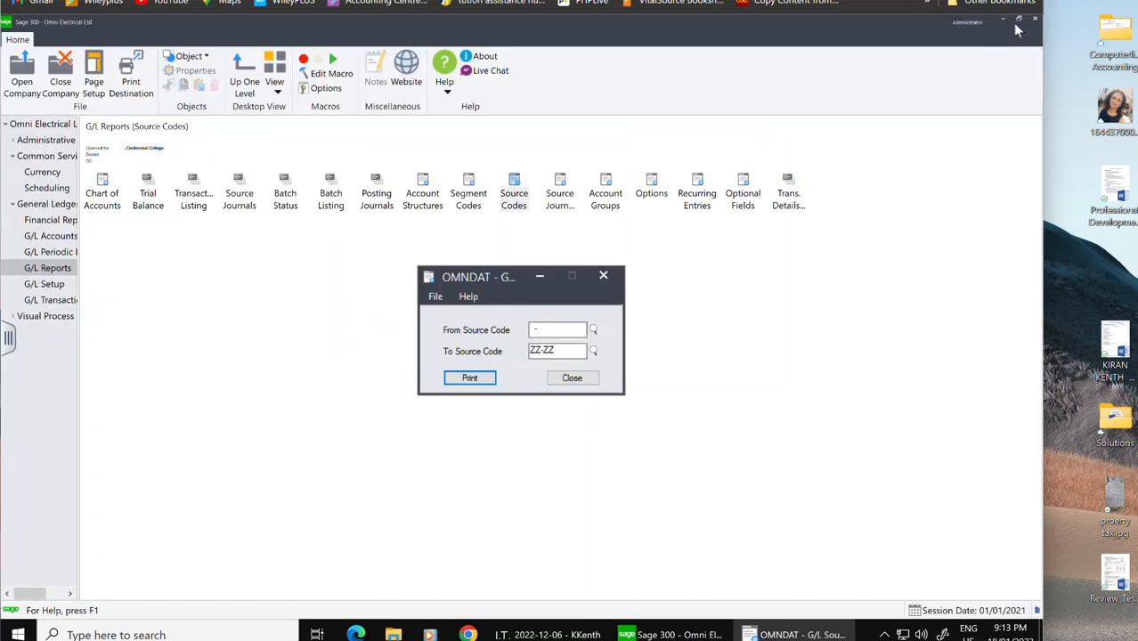
click(570, 379)
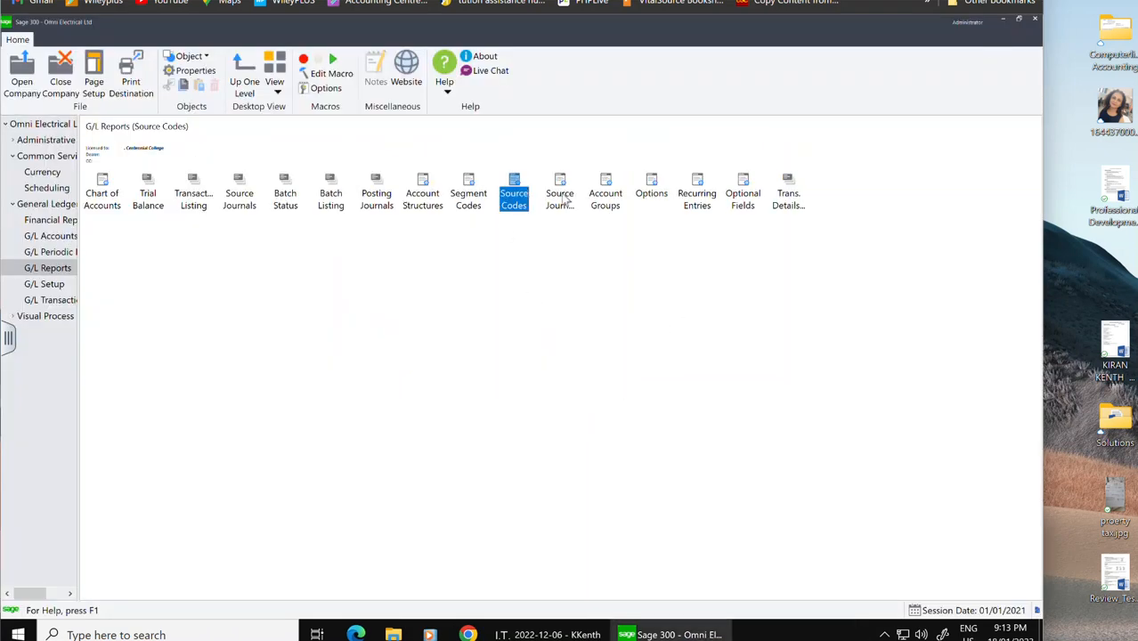
Step: Preview the Source Journal Profiles report and export it as a PDF disk file covering all pages
double_click(561, 198)
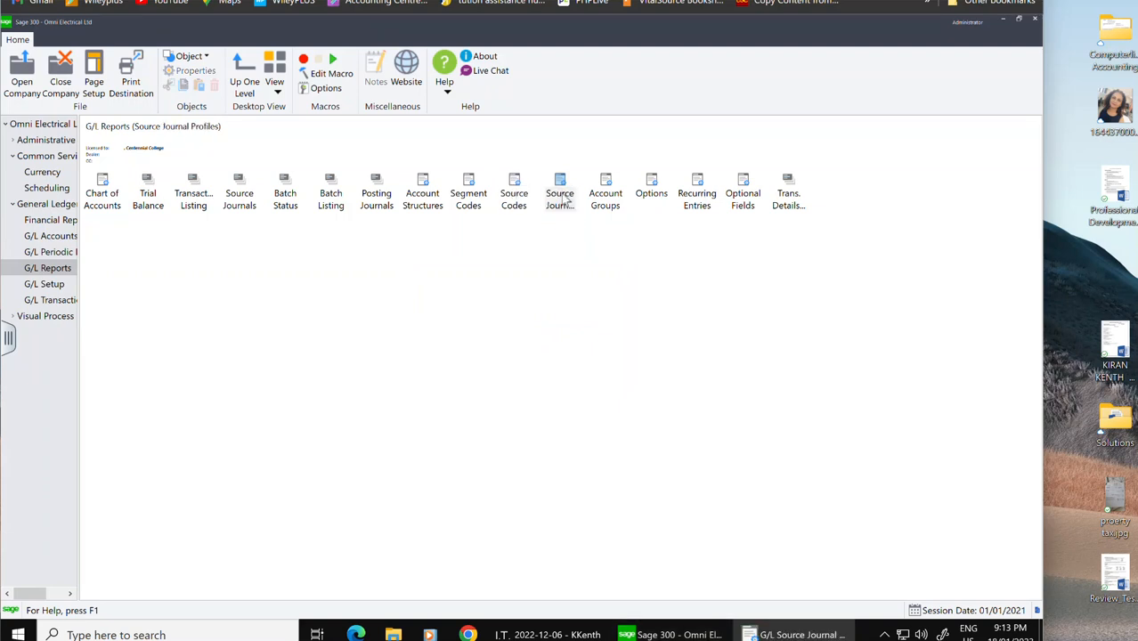
click(402, 377)
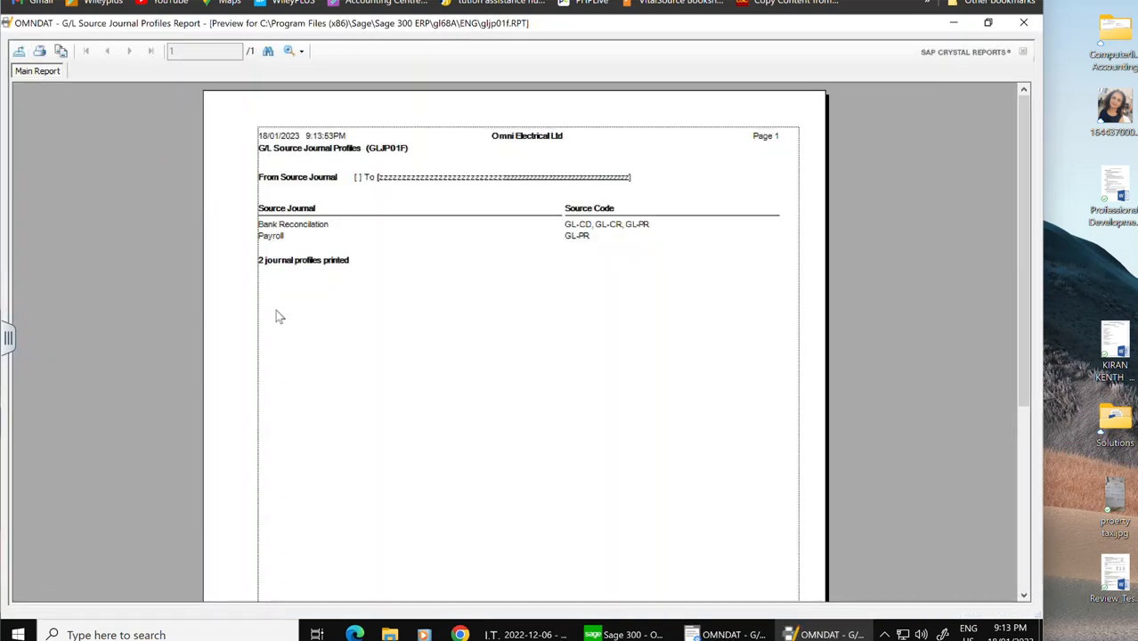
click(18, 51)
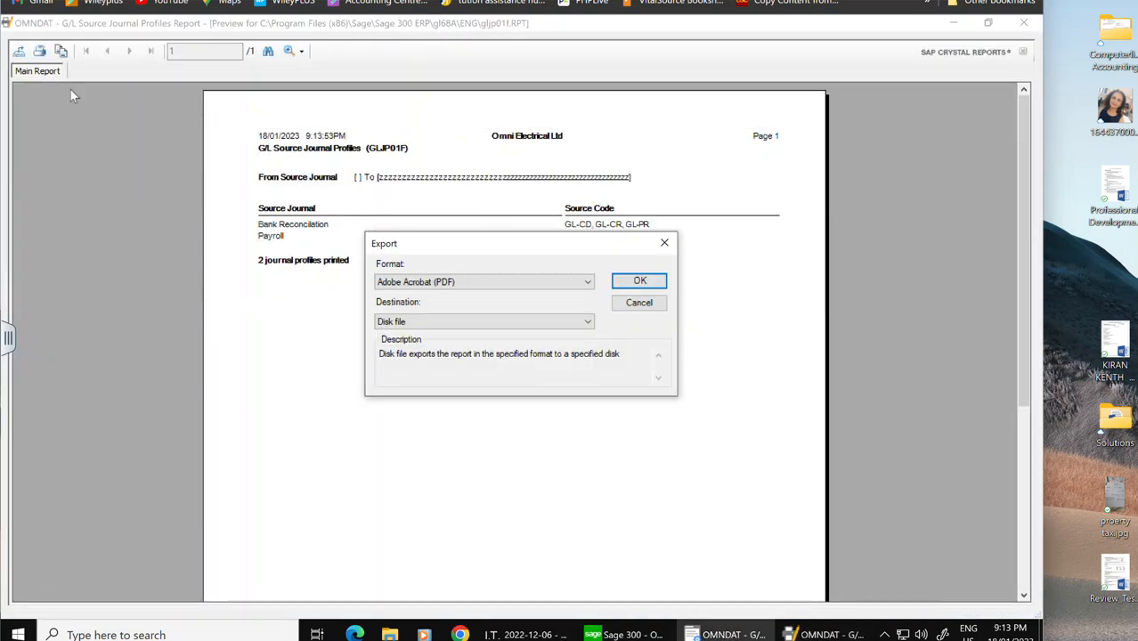
click(640, 280)
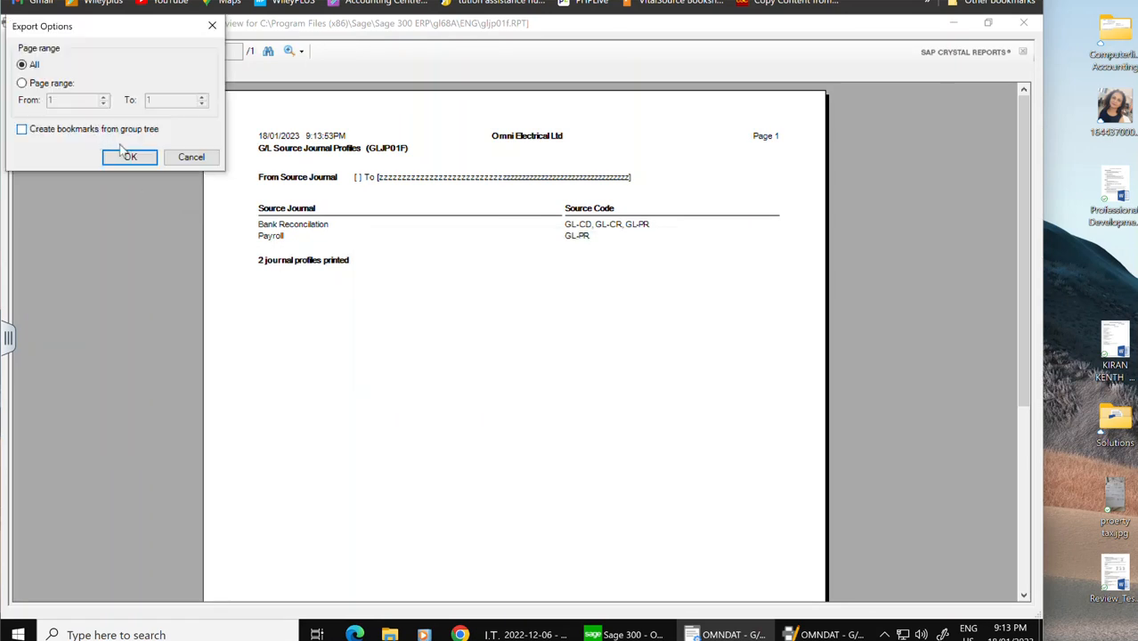
click(129, 158)
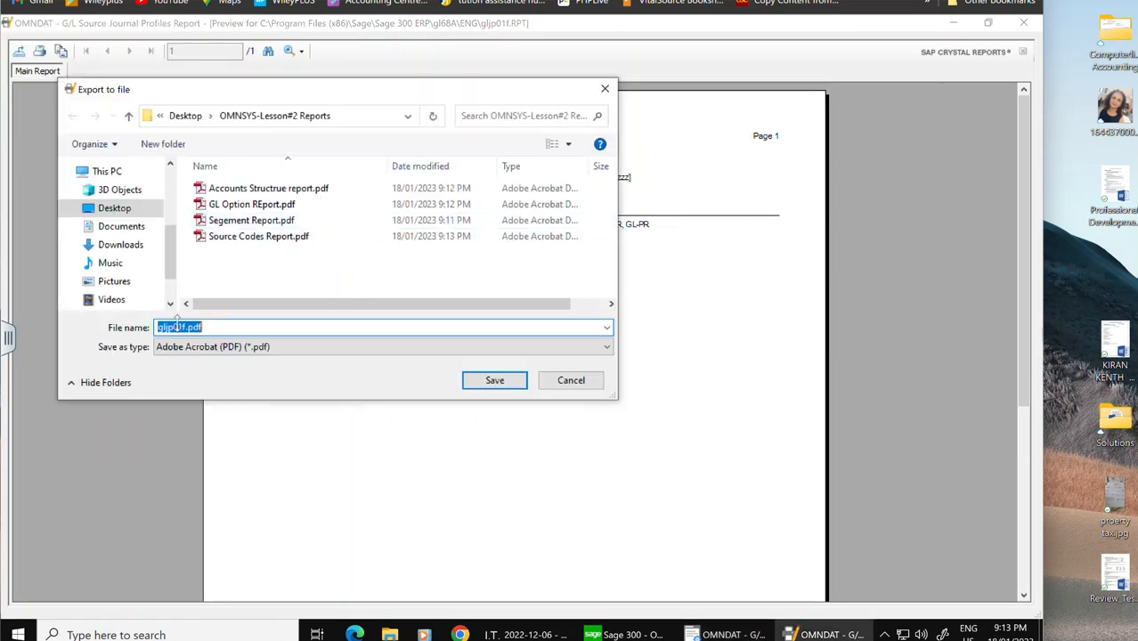
Step: Save the export as Source Journal Profile Report.pdf, then close the preview and its report dialog
click(184, 326)
drag(186, 327, 148, 331)
text(Sou)
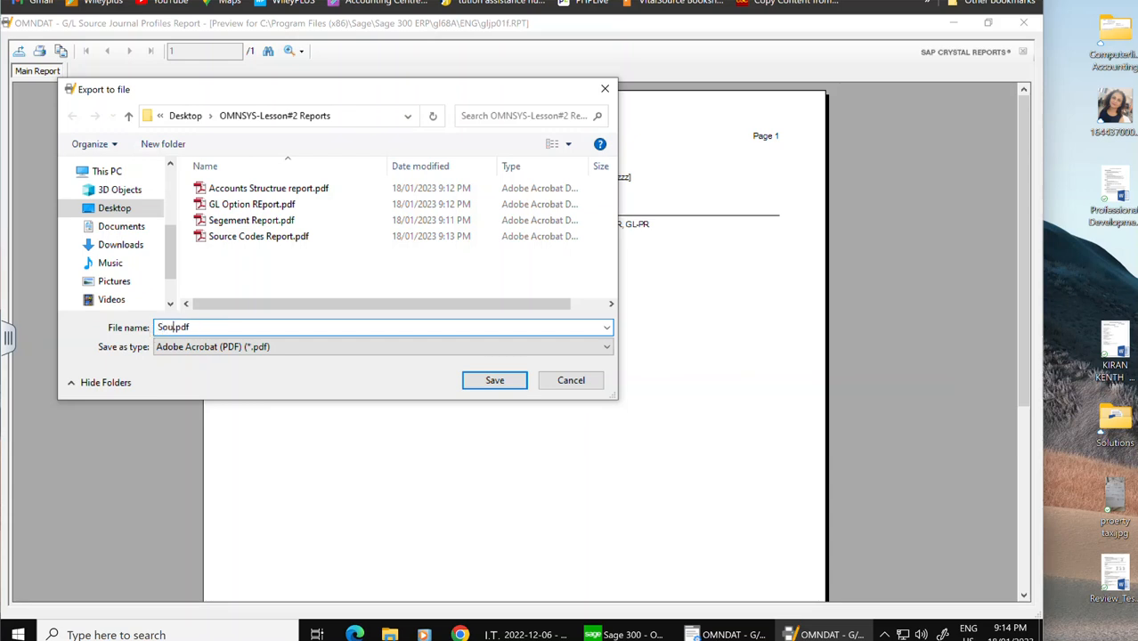
text(rce )
text(Journal )
text(Profile )
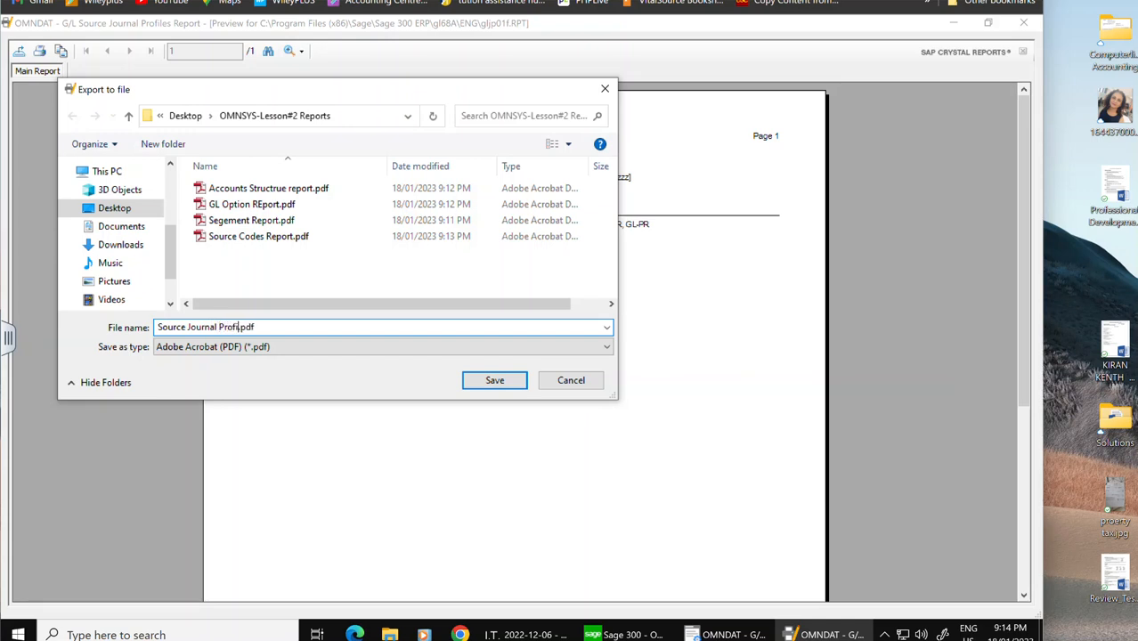
text(Report)
click(512, 383)
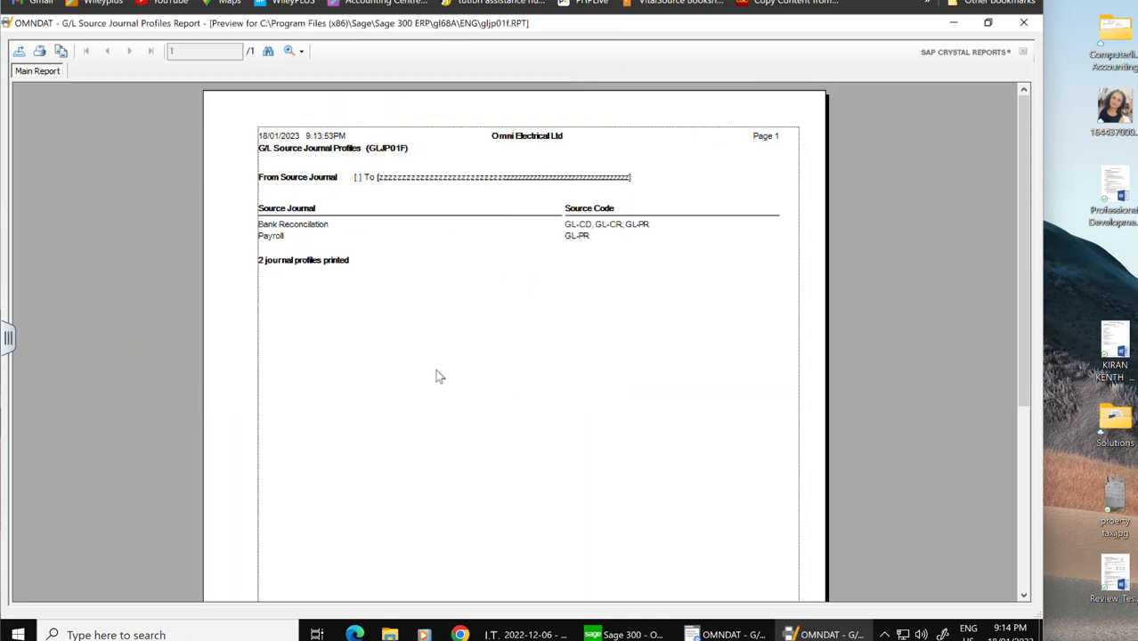
click(1023, 23)
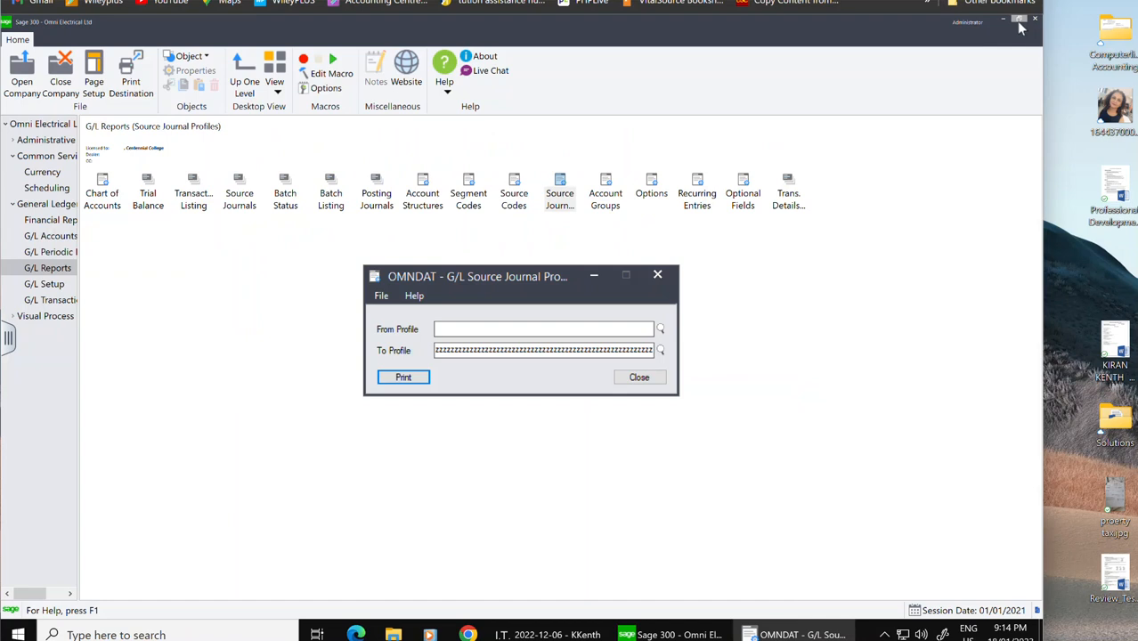
click(657, 275)
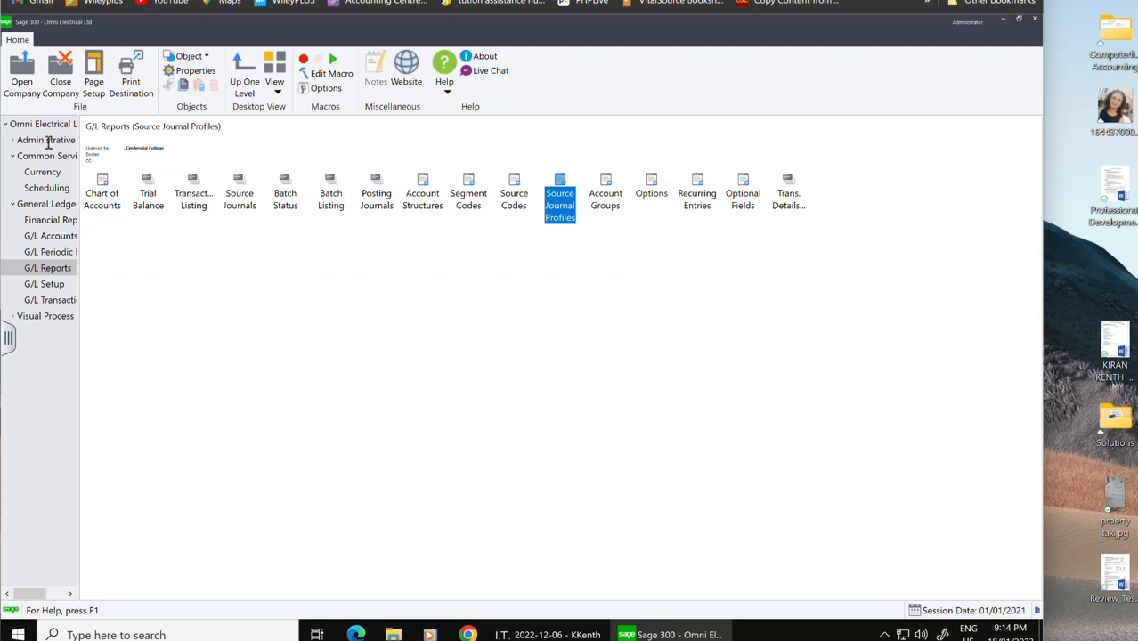
Step: Select Database Dump under Administrative Services and switch to the desktop
click(47, 144)
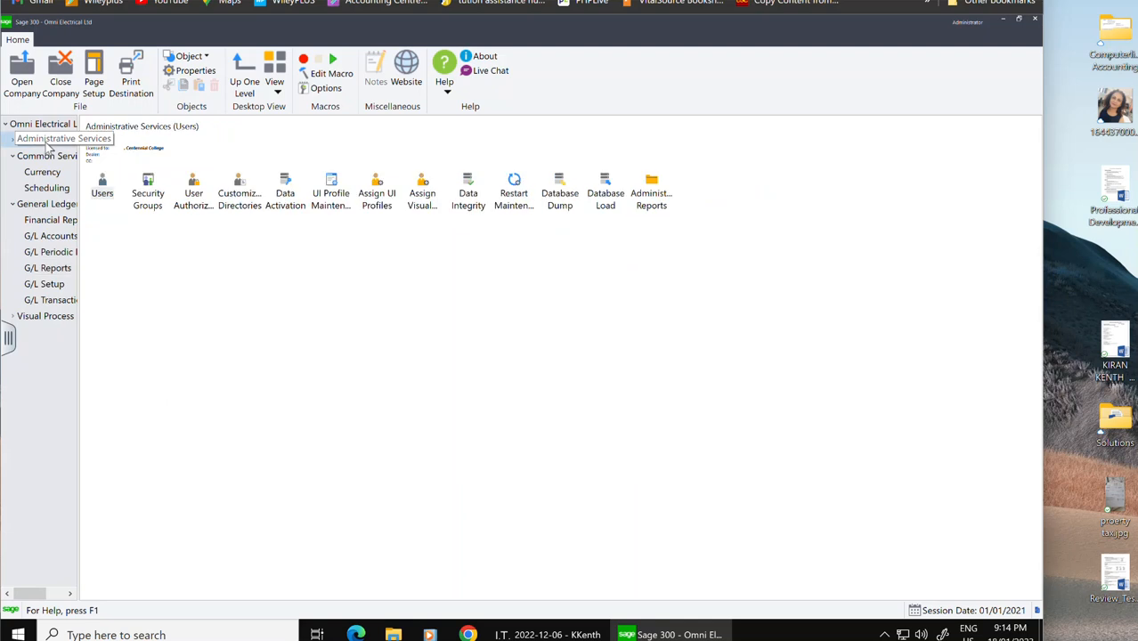
click(562, 191)
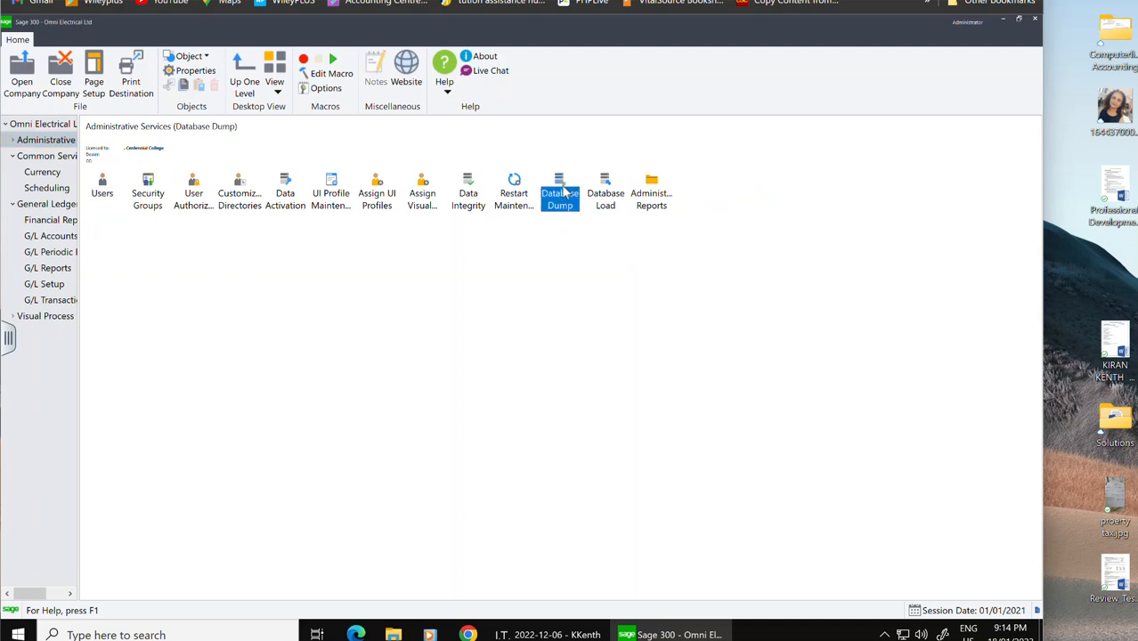
click(1003, 21)
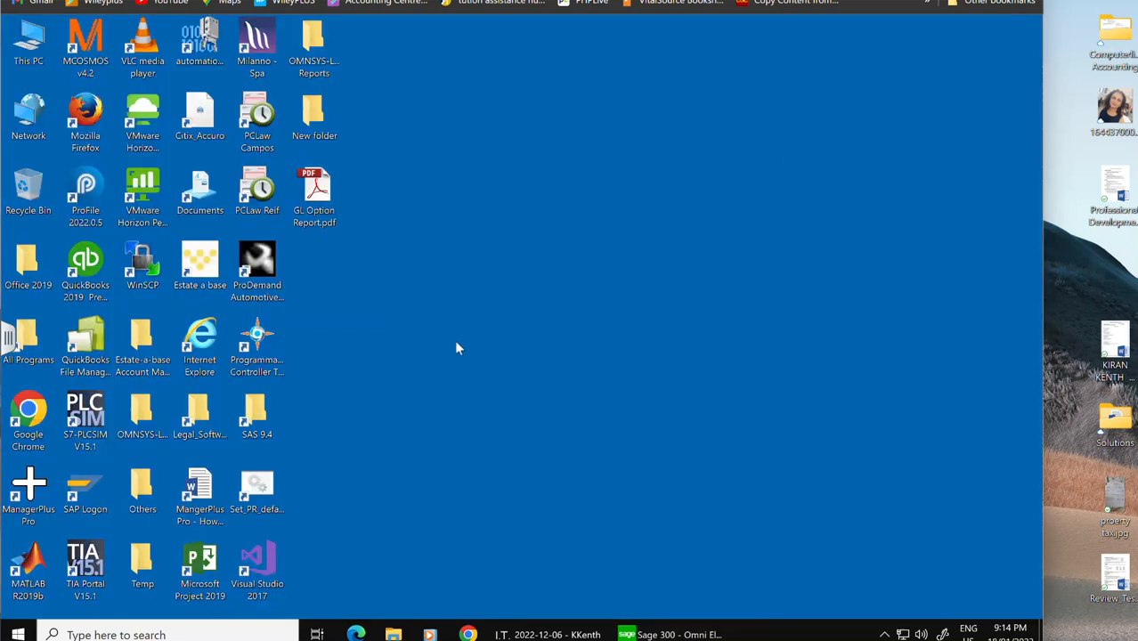
Step: Create a new desktop folder named OMNSYS-Lesson#2
right_click(495, 304)
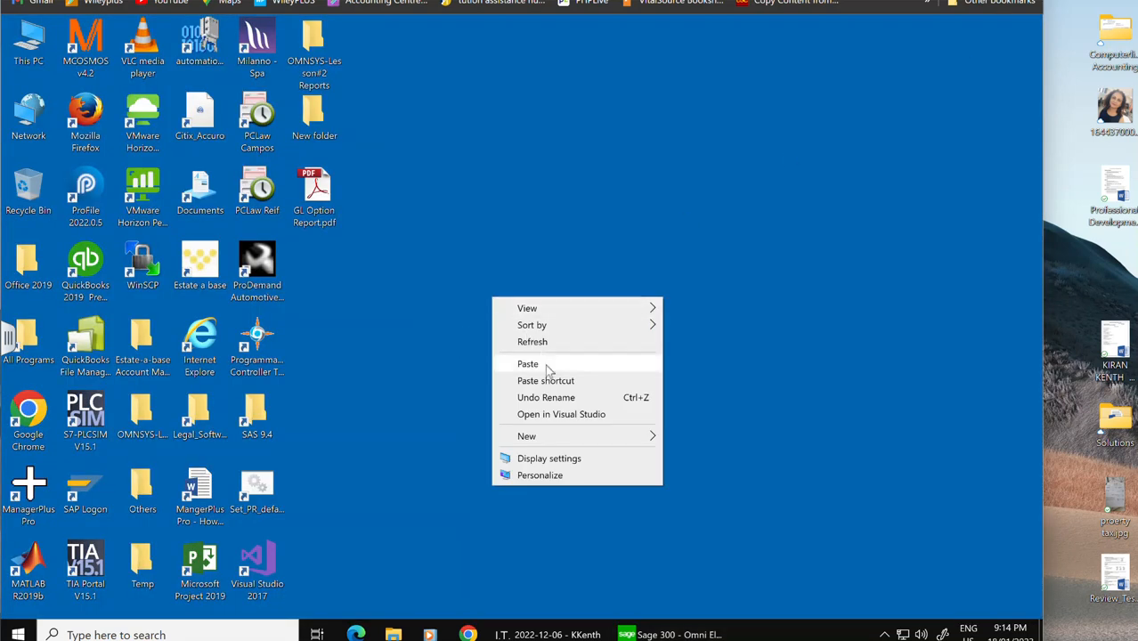
mouse_move(609, 437)
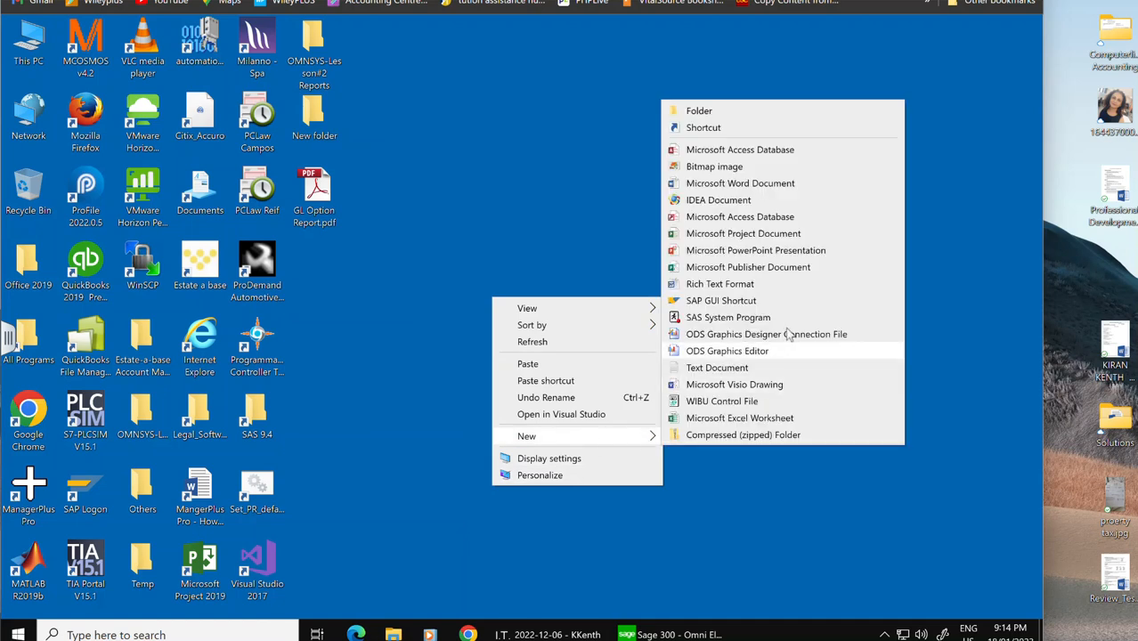
click(701, 111)
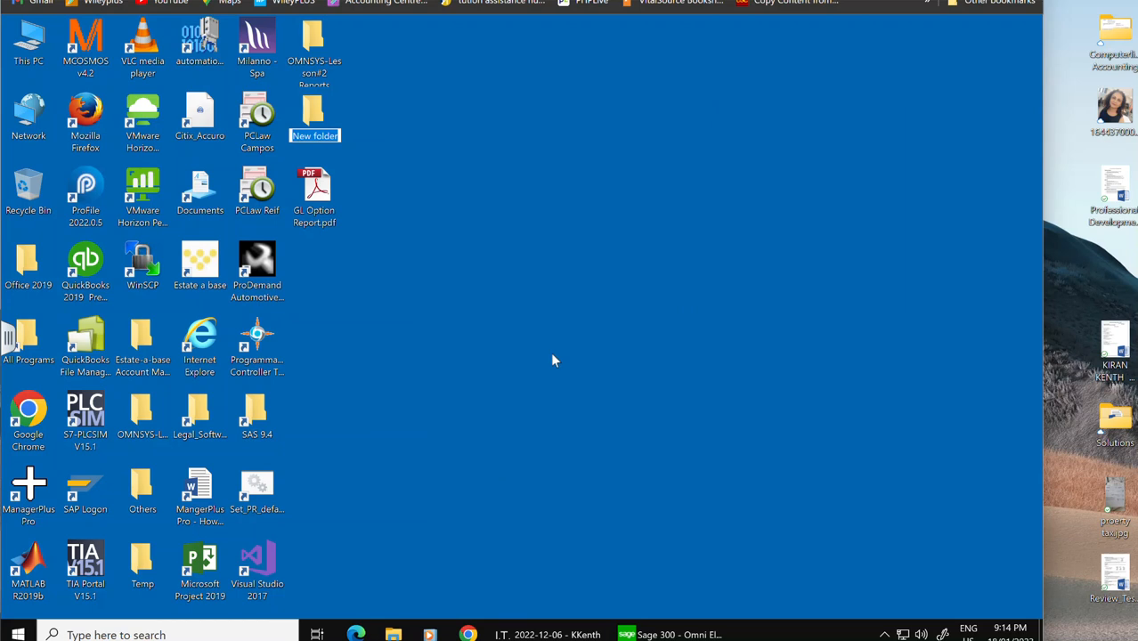
text(O)
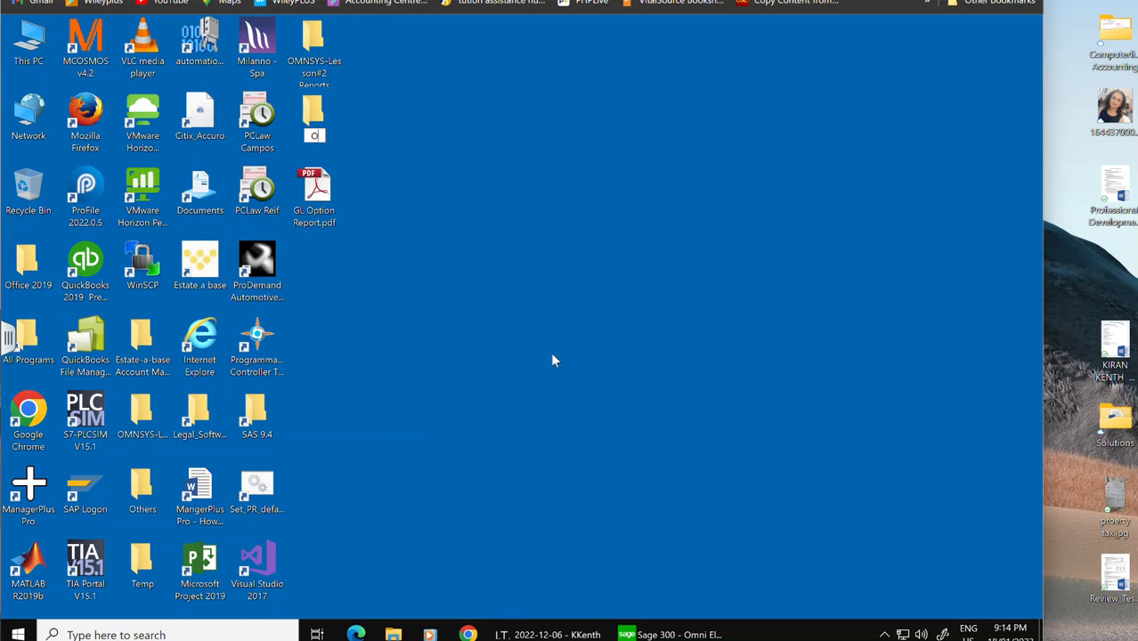
text(MNSYS-Less)
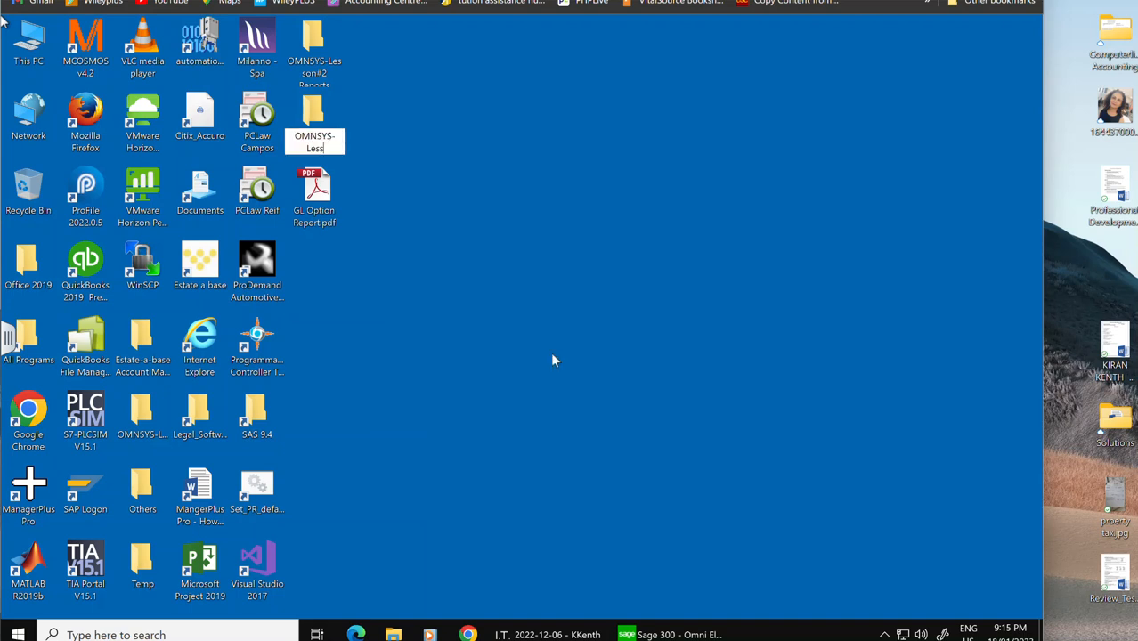
text(on#2)
key(BackSpace)
key(BackSpace)
key(BackSpace)
text(n#2)
key(Return)
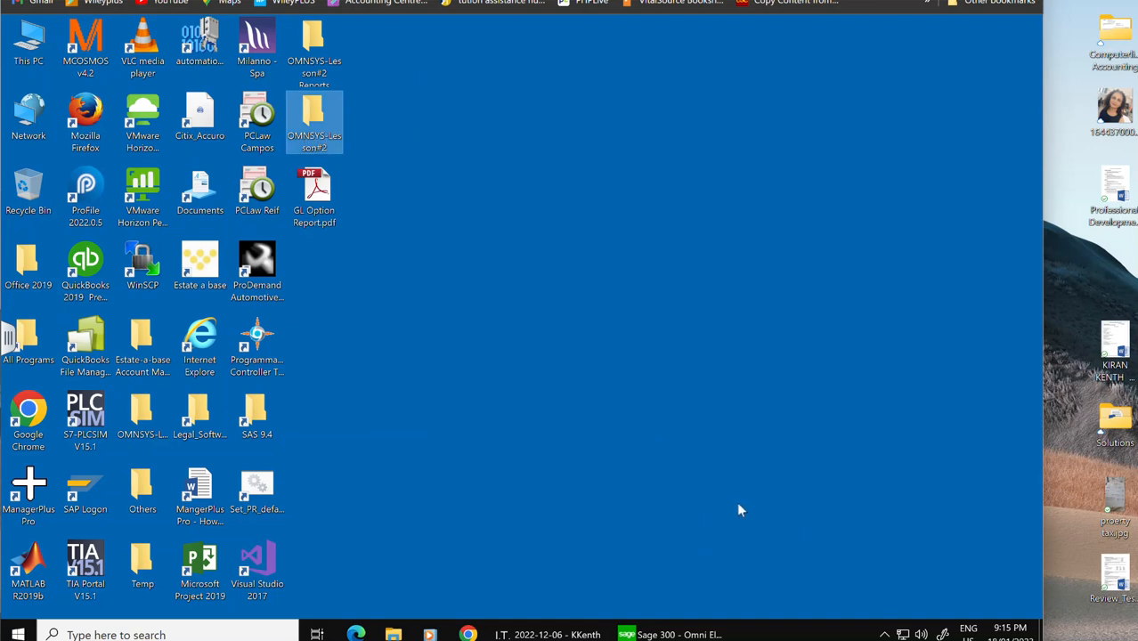
Step: Open Database Dump, choose the OMNSYS database and set the dataset directory to the Desktop OMNSYS-Lesson#2 folder
click(686, 636)
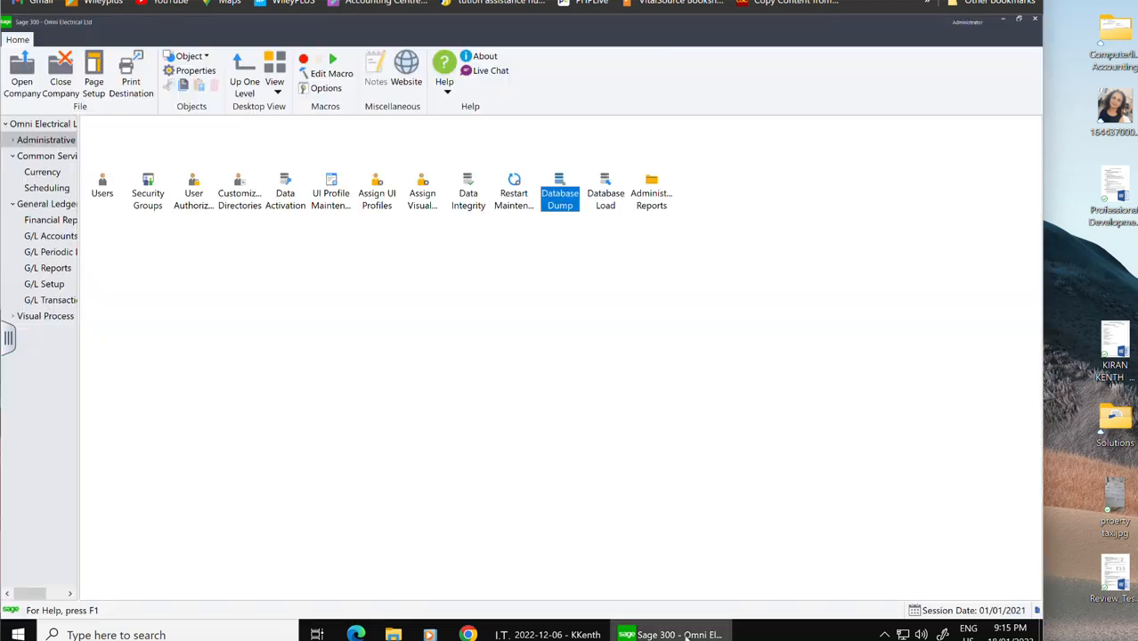
double_click(568, 196)
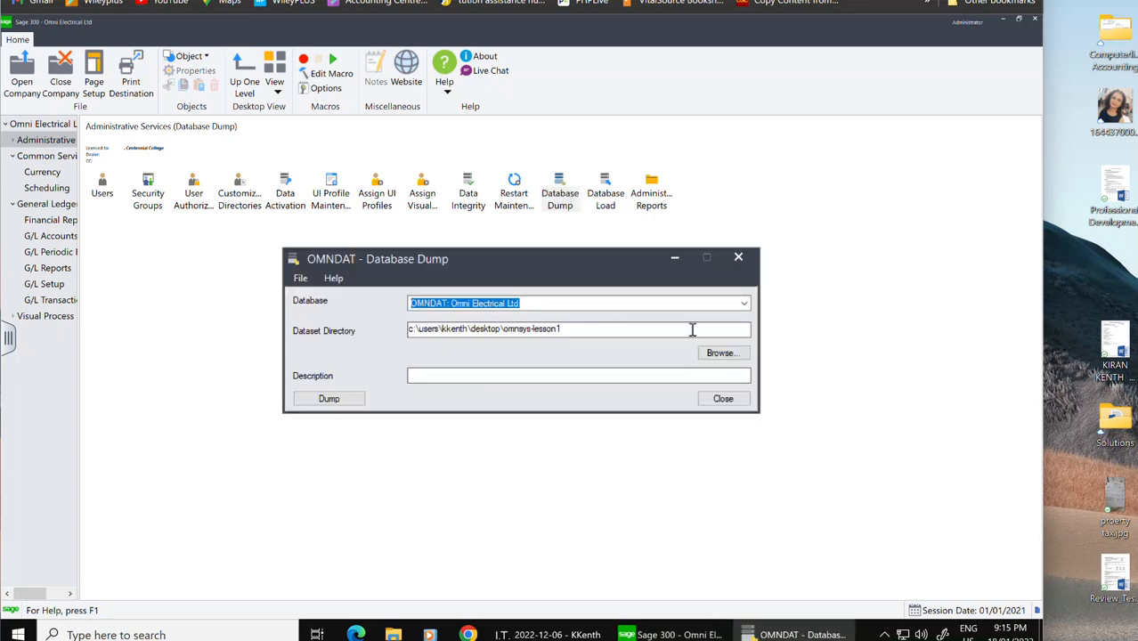
click(744, 304)
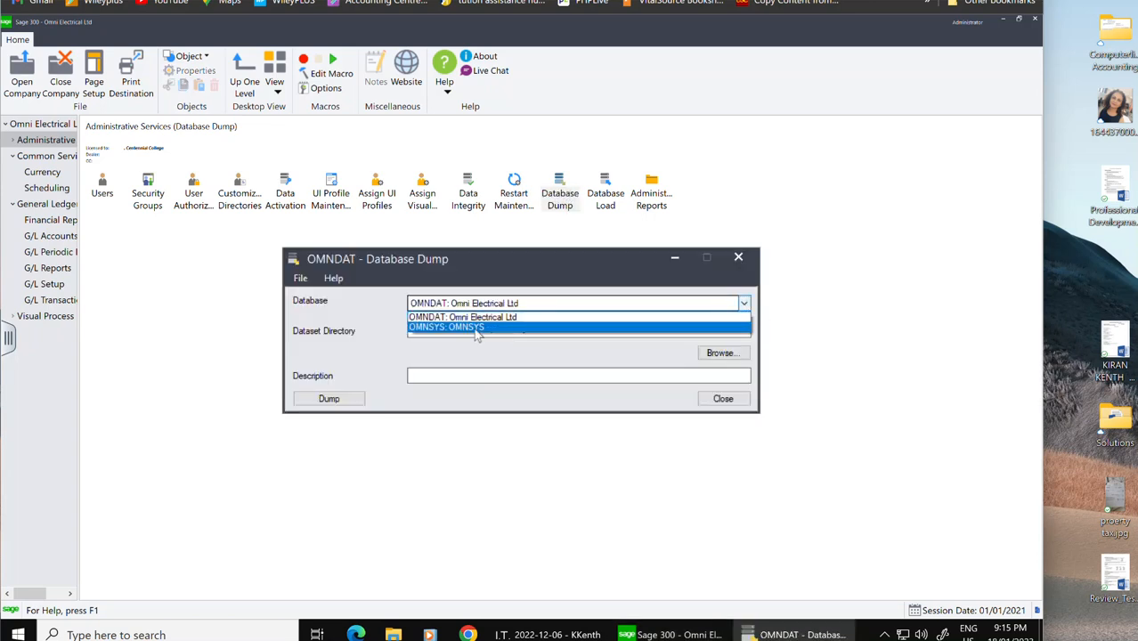
click(478, 328)
click(726, 354)
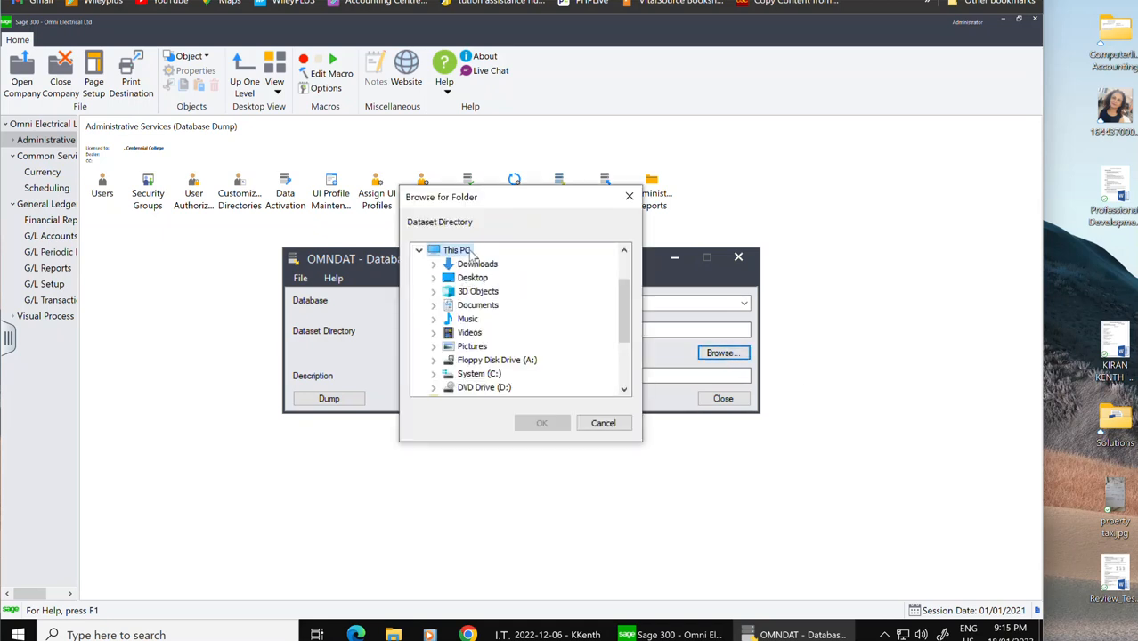
double_click(472, 277)
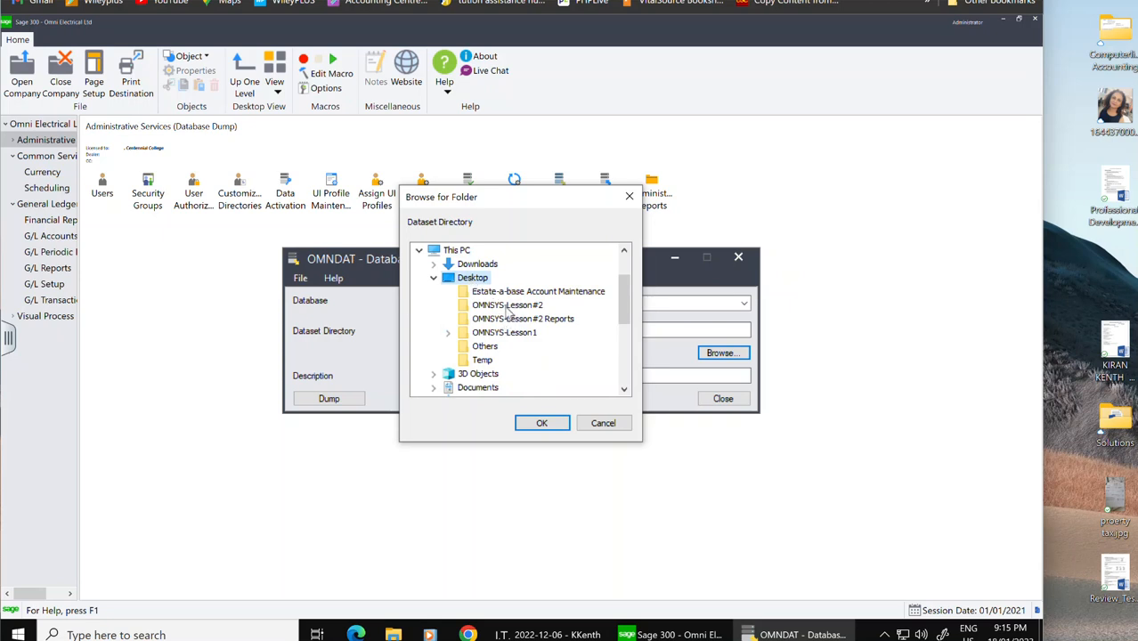
click(508, 306)
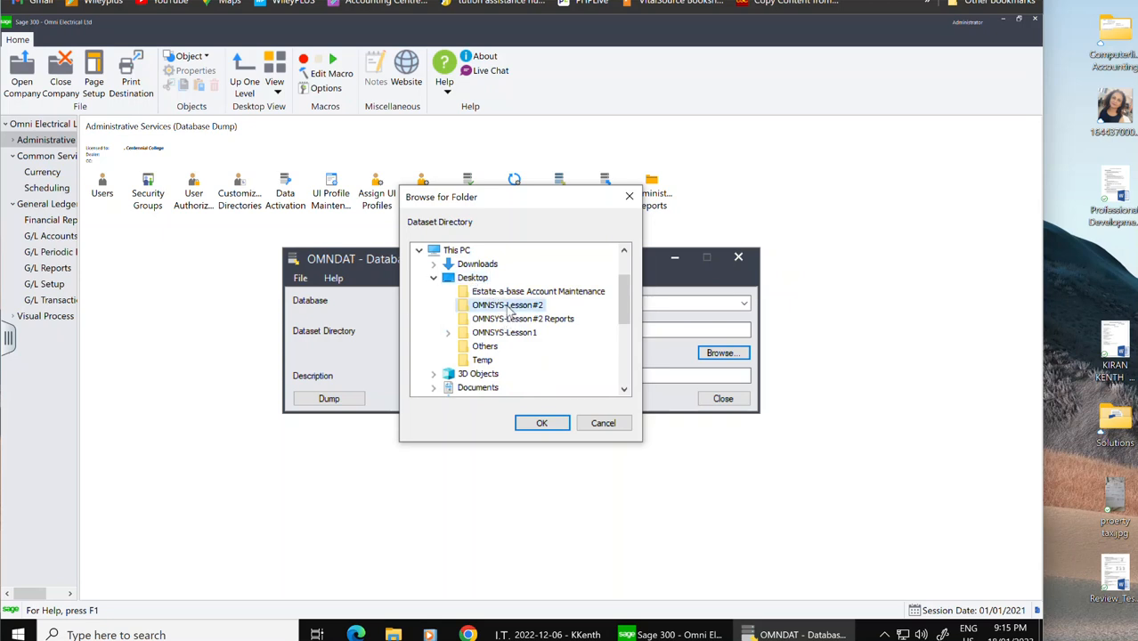
click(542, 424)
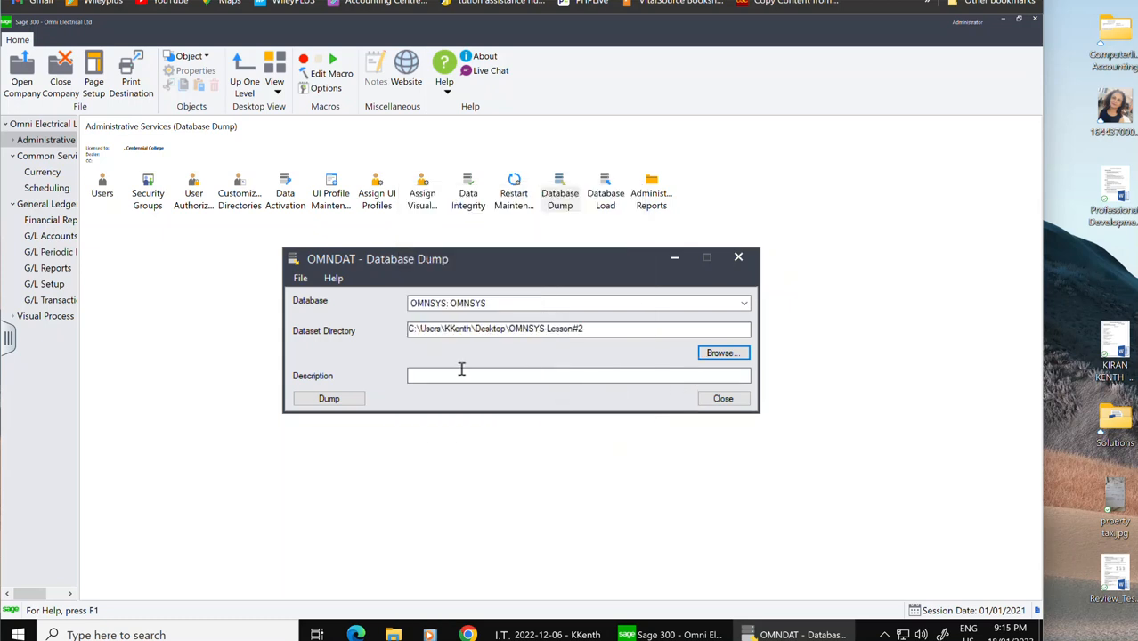
Step: Dump the OMNSYS database and close the completion message
click(341, 403)
click(518, 371)
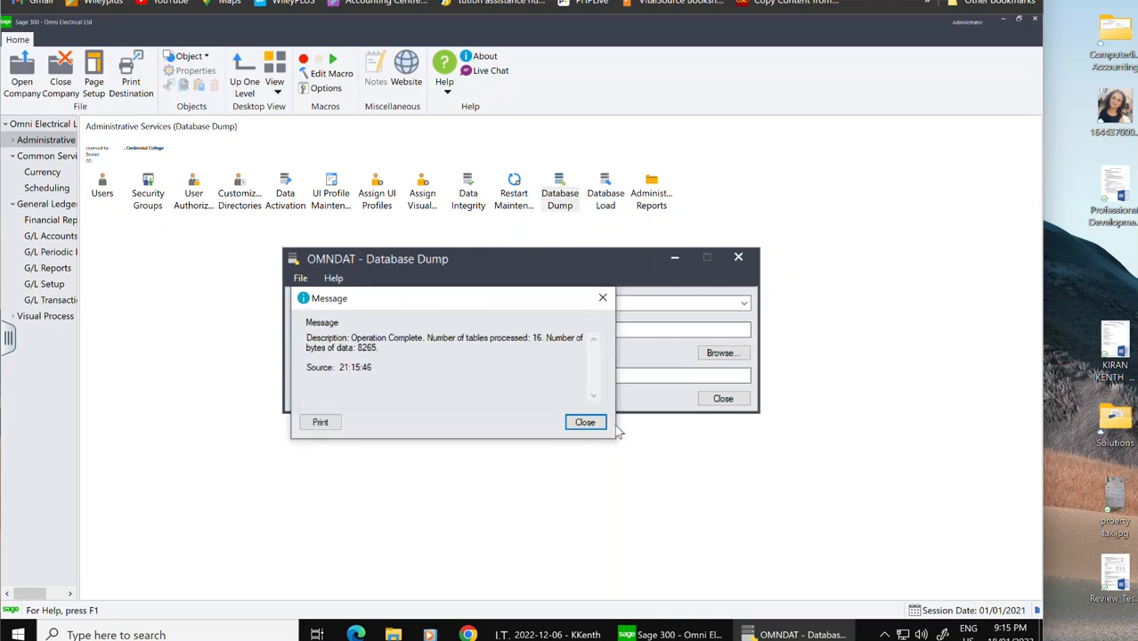
click(584, 423)
Step: Switch the database to OMNDAT, dump it to the same directory, and close the Database Dump window
click(745, 303)
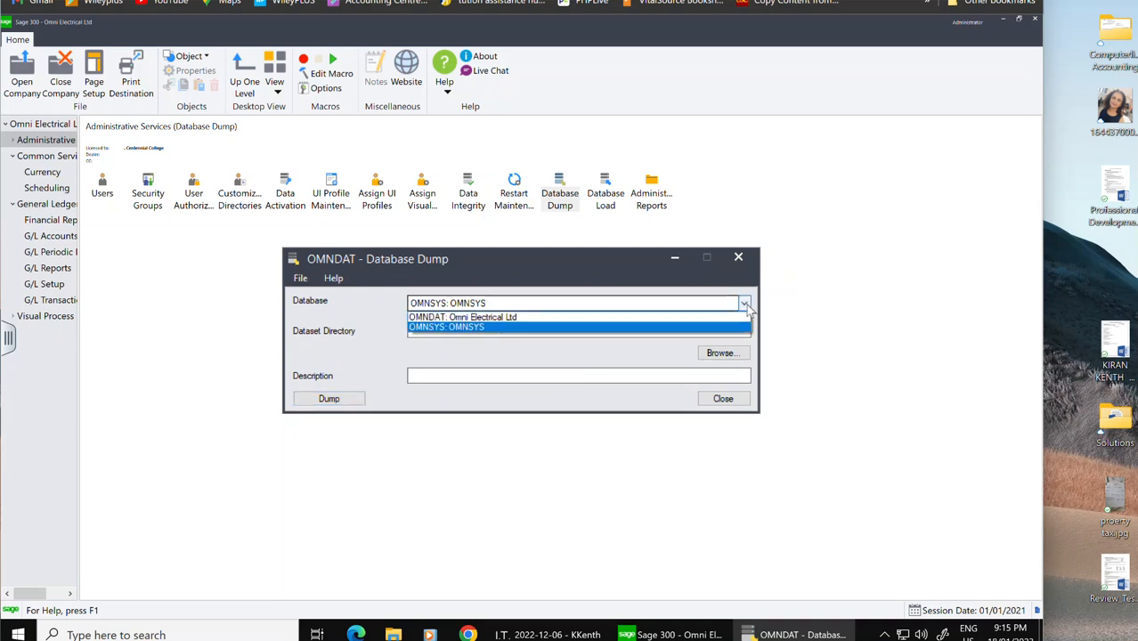
click(539, 317)
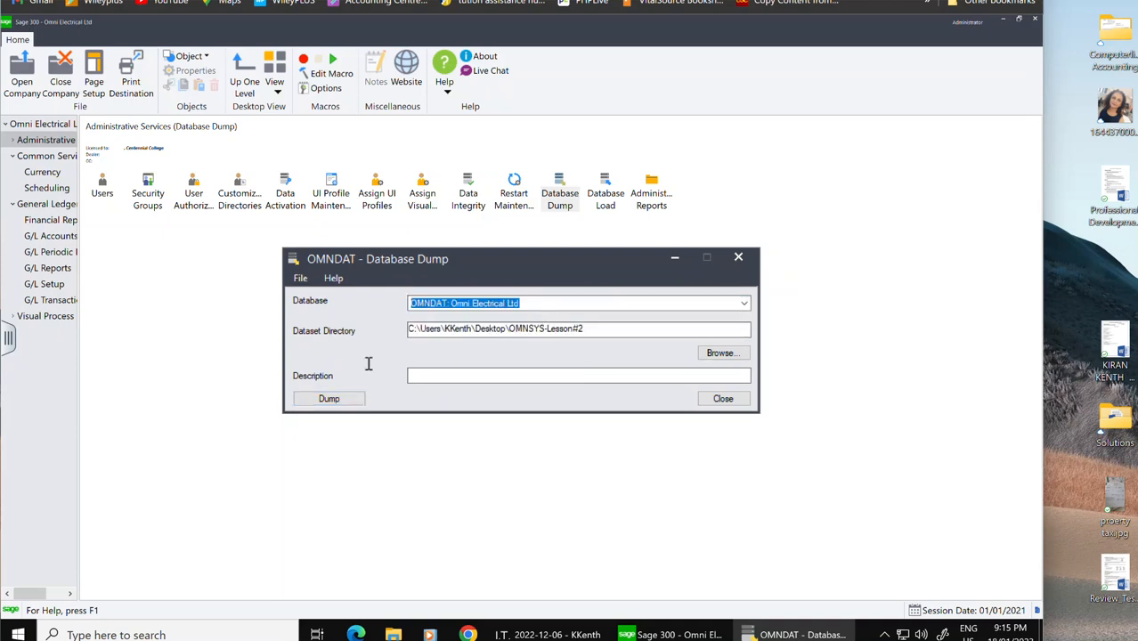
click(338, 399)
click(519, 371)
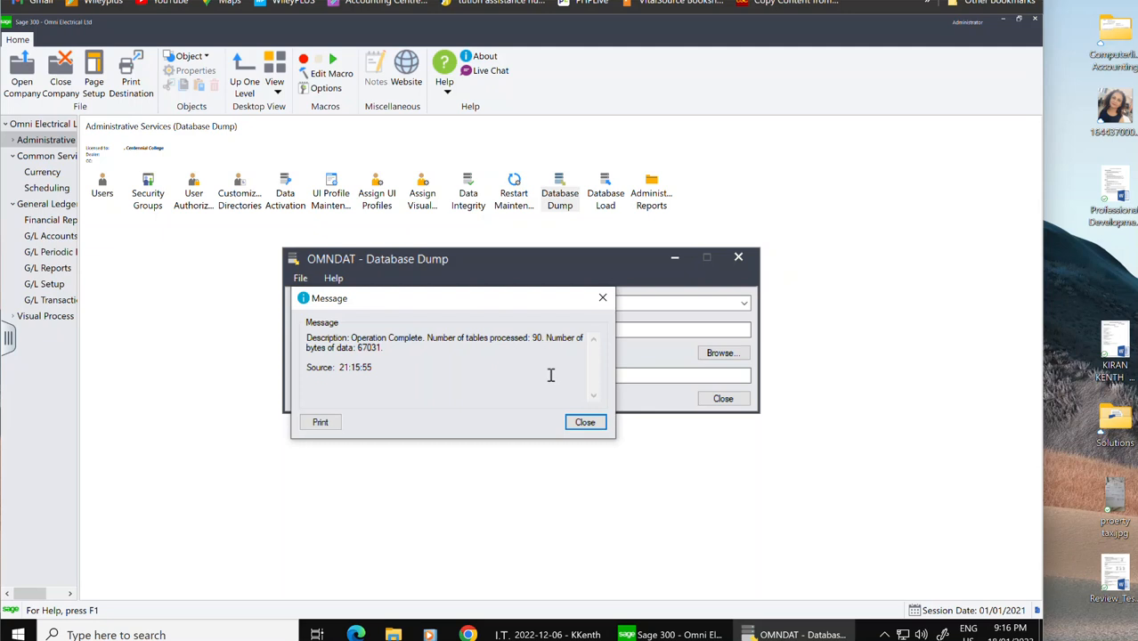
click(581, 422)
click(724, 399)
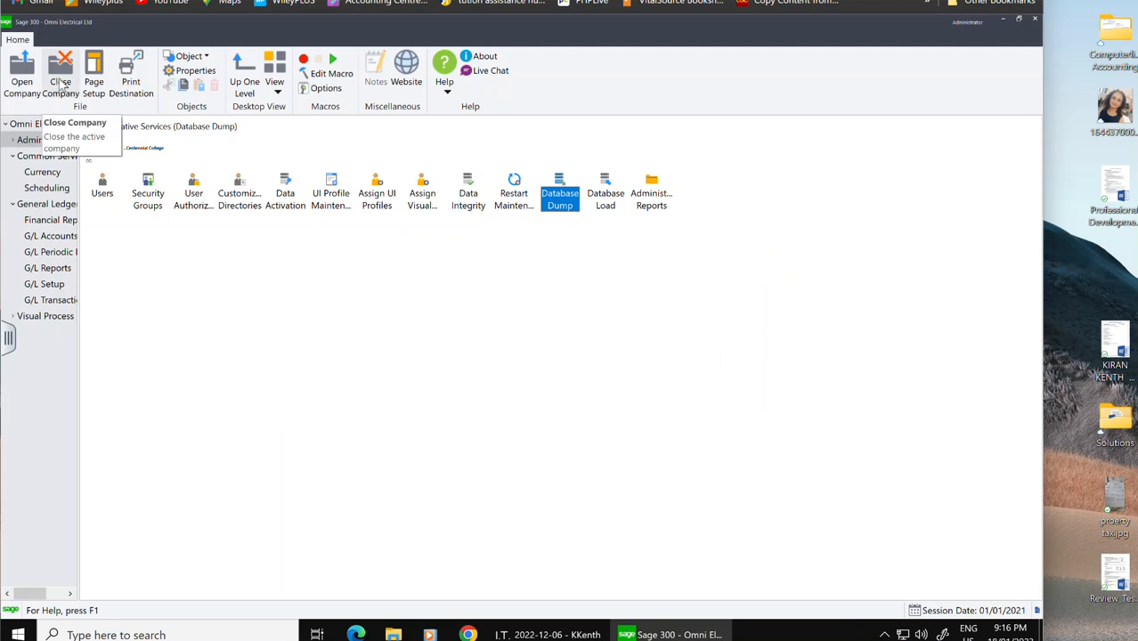
Step: Open the OMNSYS-Lesson#2 desktop folder to check its dump contents, then close it
click(1003, 20)
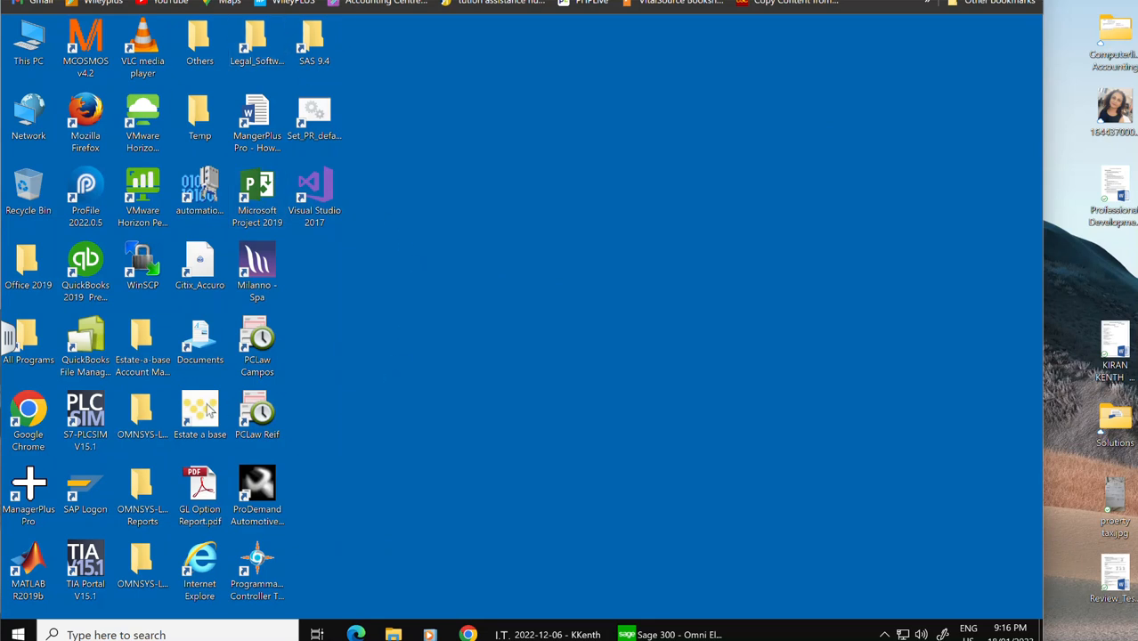
click(145, 419)
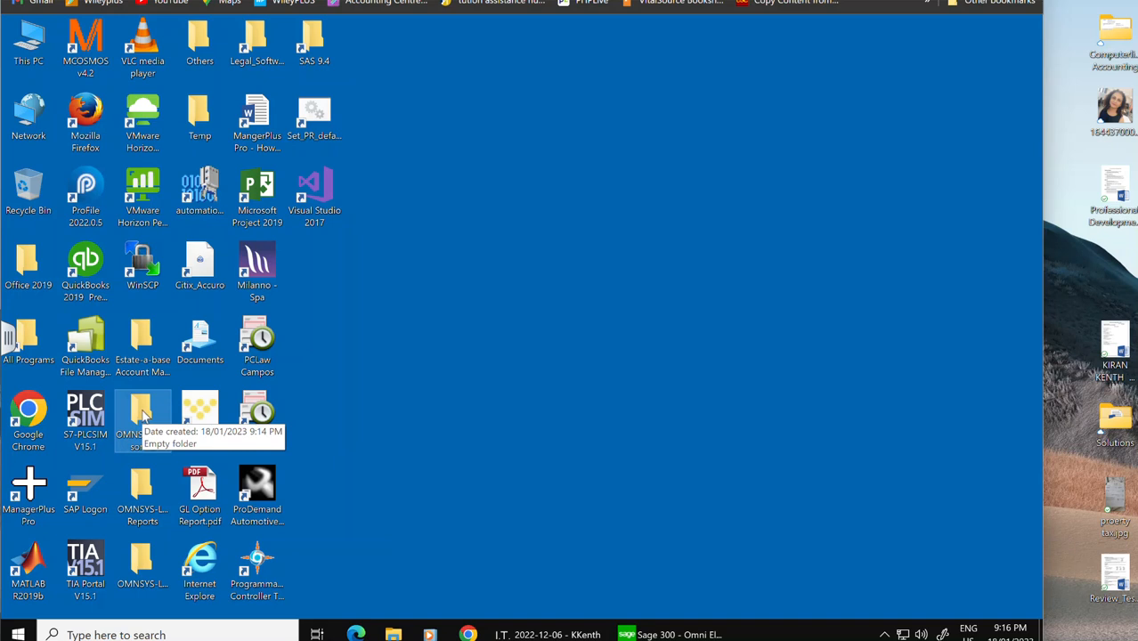
double_click(147, 414)
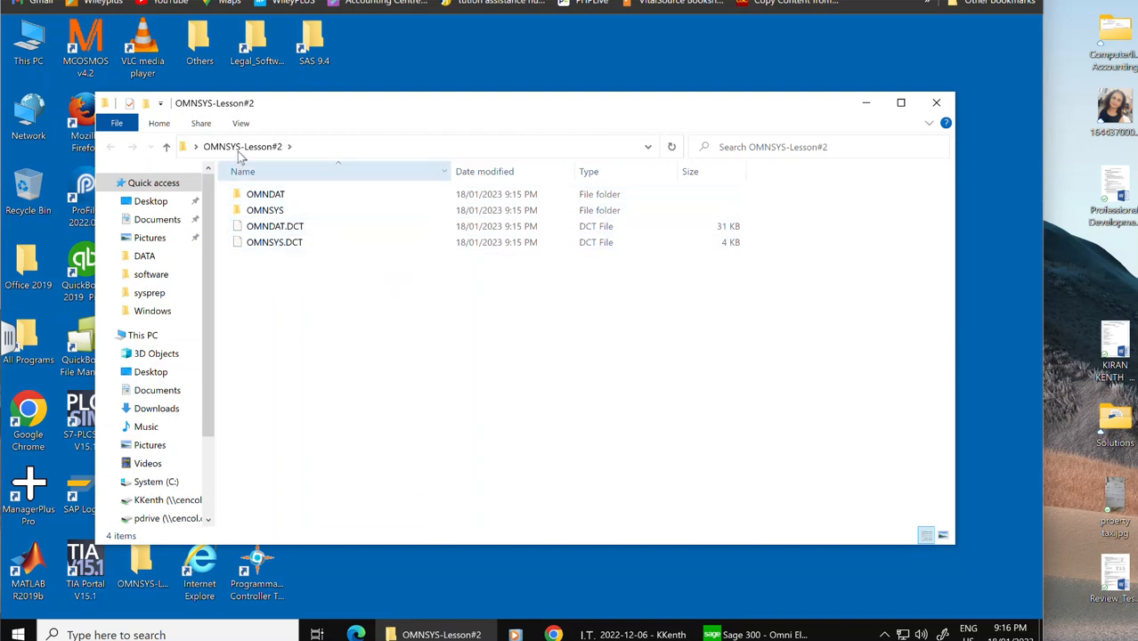
click(936, 103)
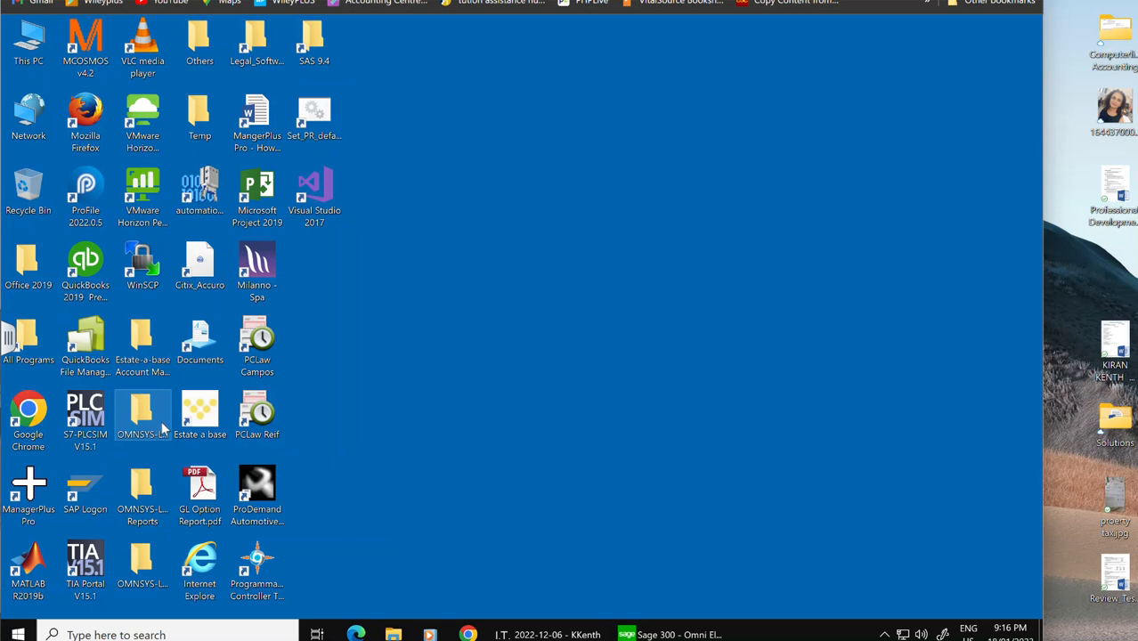
Step: Rearrange the lesson folders on the desktop and copy the OMNSYS-Lesson#2 folder
drag(167, 406, 510, 325)
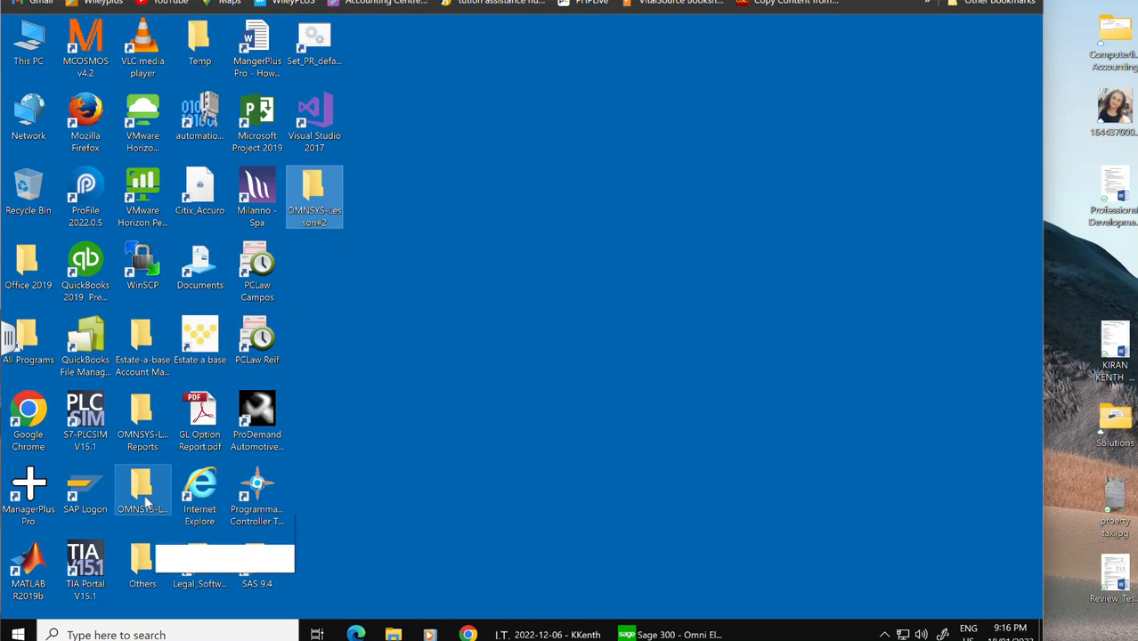
drag(150, 418, 461, 294)
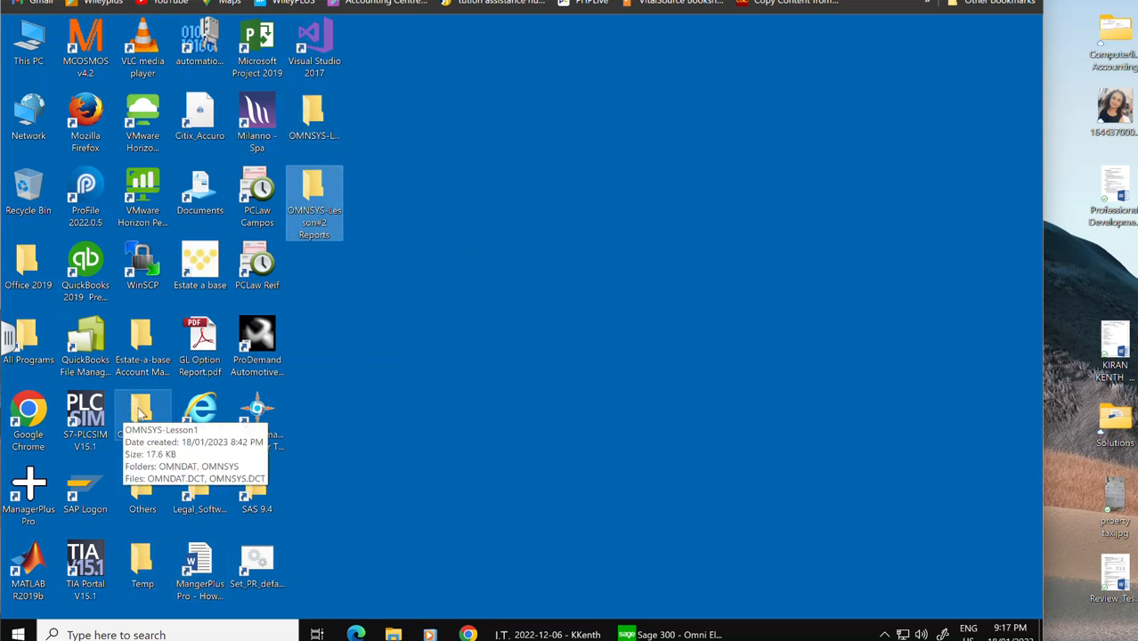
click(320, 123)
right_click(320, 119)
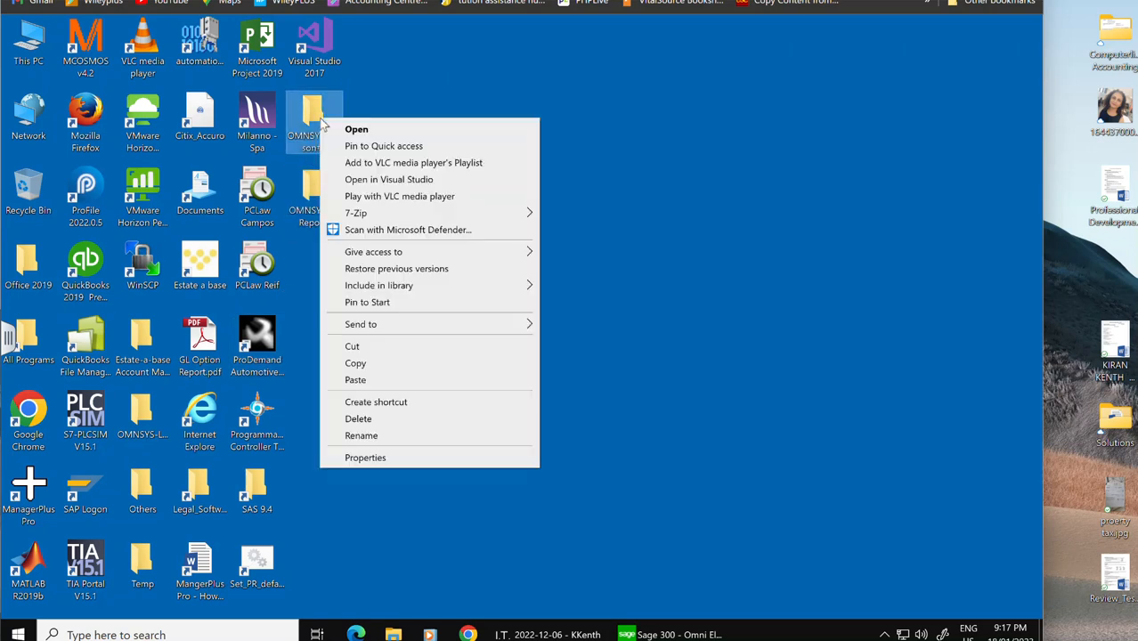
click(356, 362)
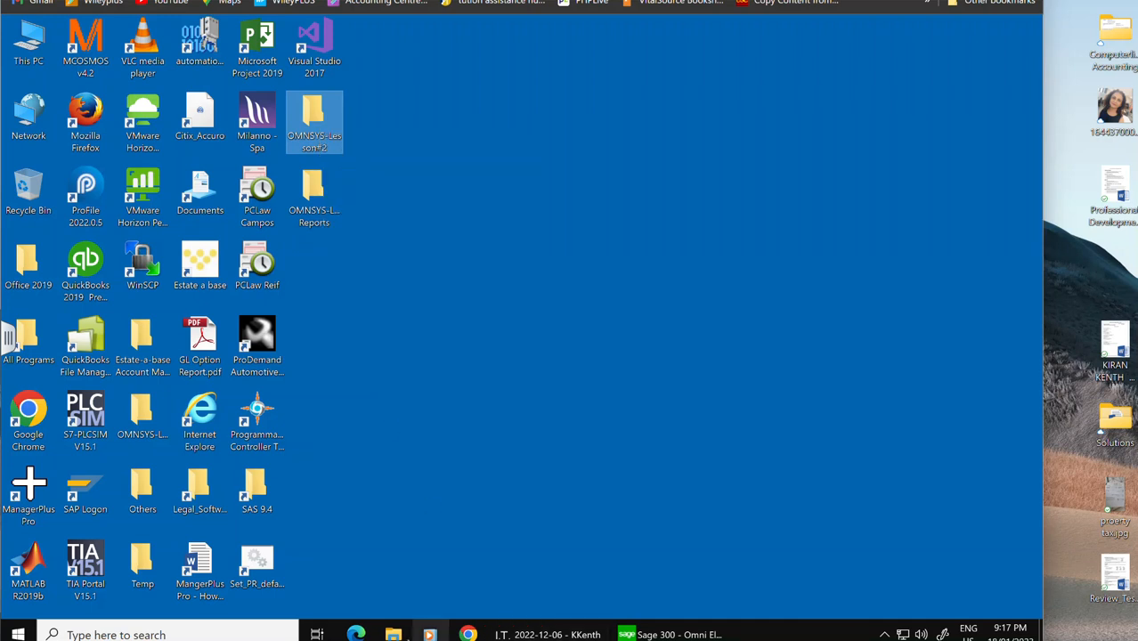
Step: Paste the OMNSYS-Lesson#2 folder into the ACCT238 folder on the H: network drive
click(393, 634)
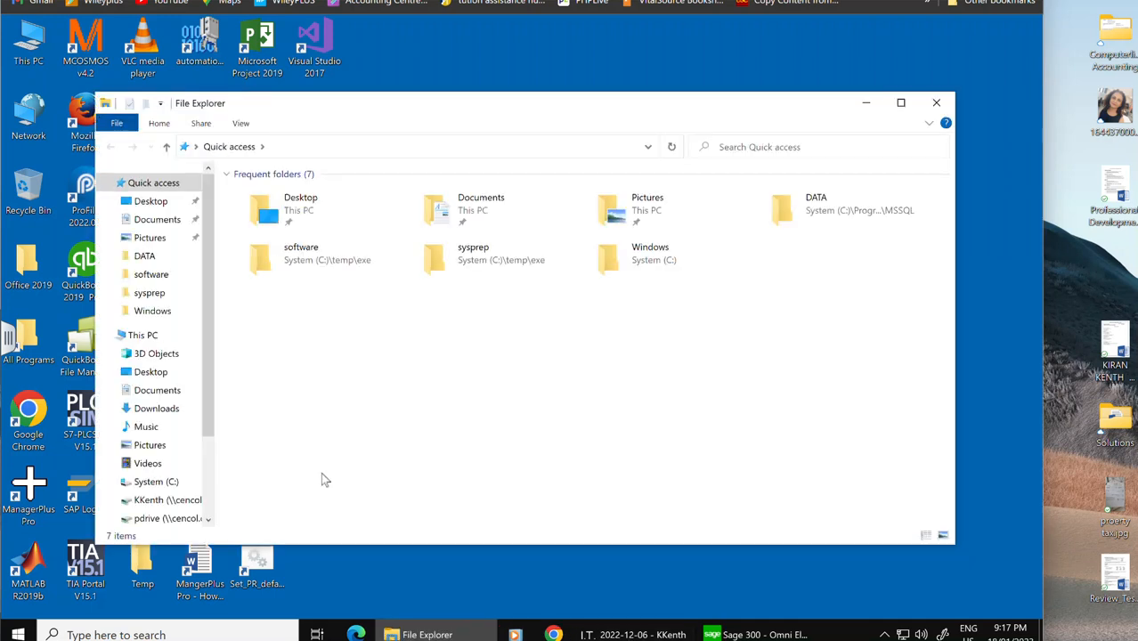
click(161, 502)
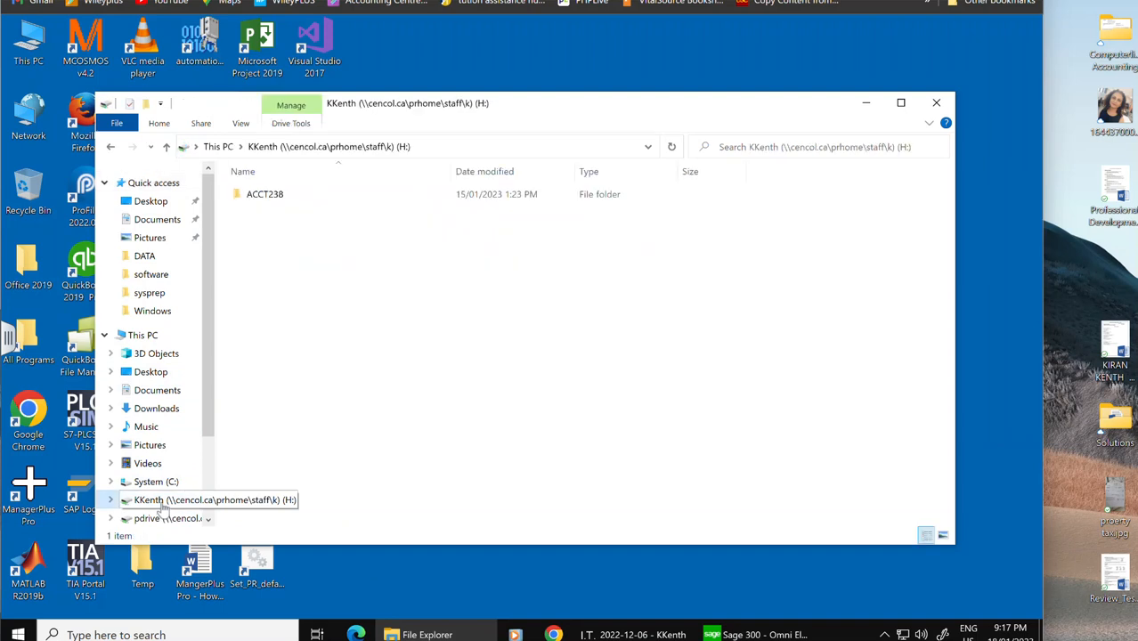
double_click(270, 195)
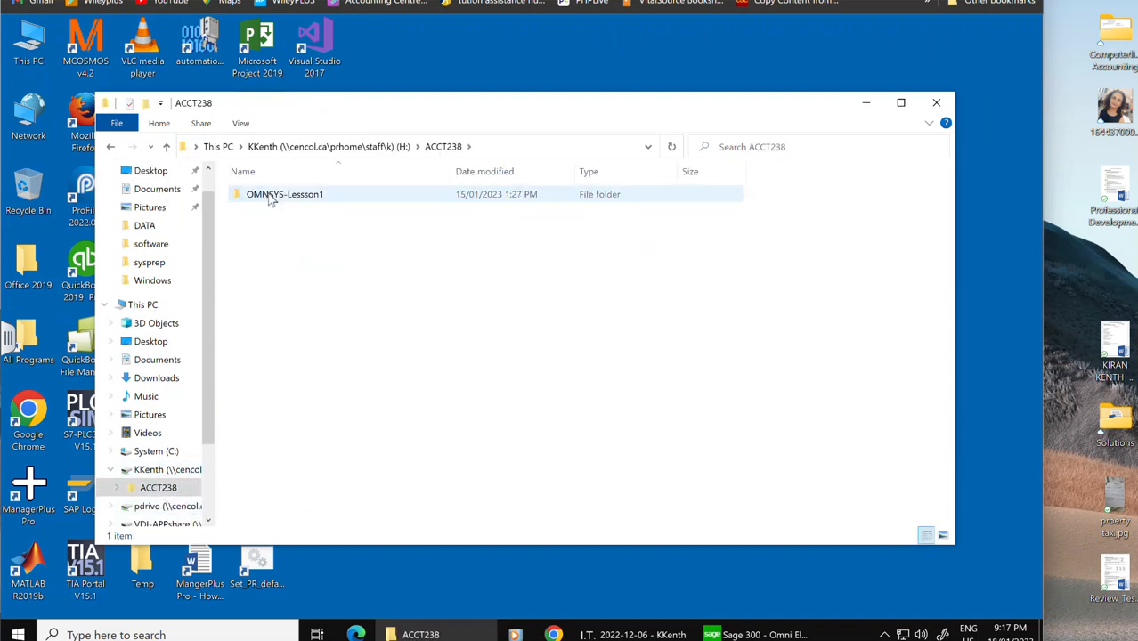
right_click(318, 263)
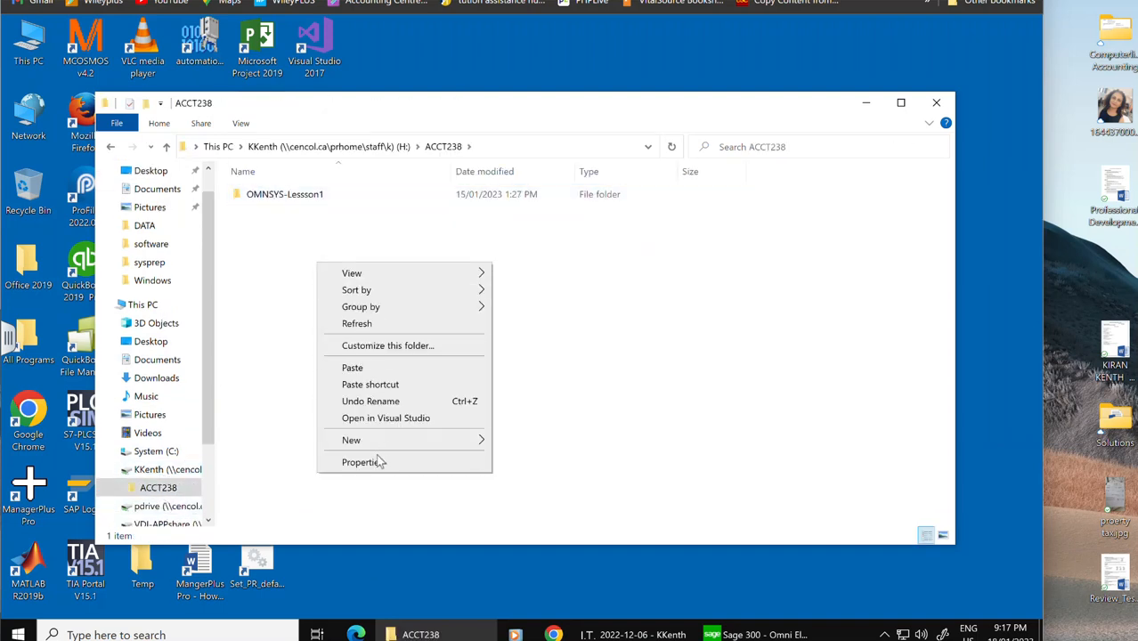
click(354, 367)
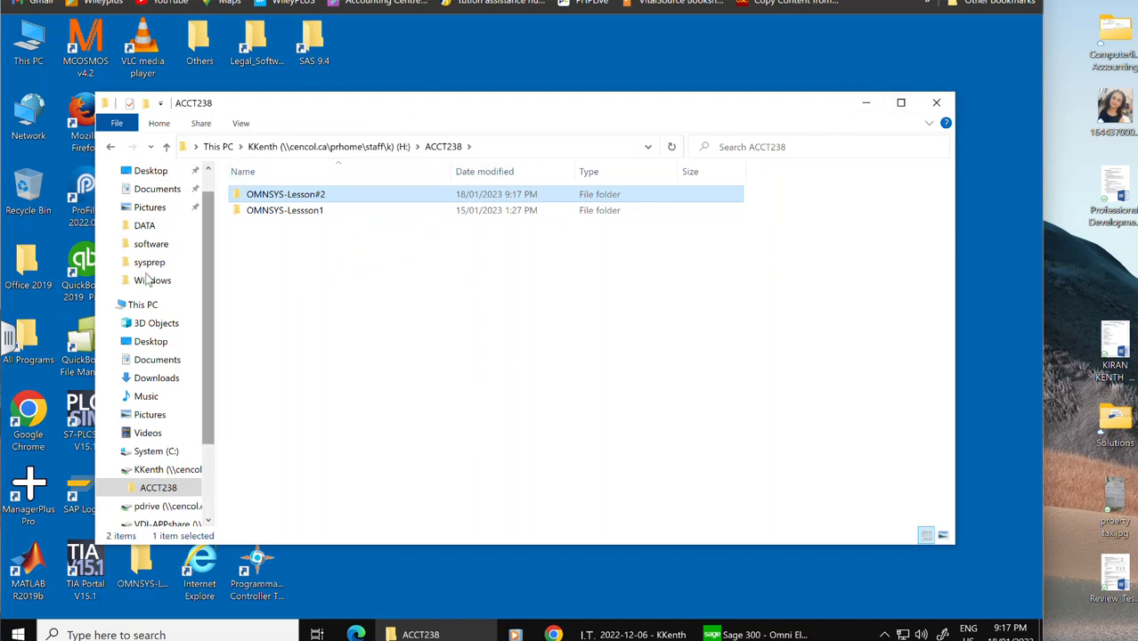
drag(96, 289, 629, 256)
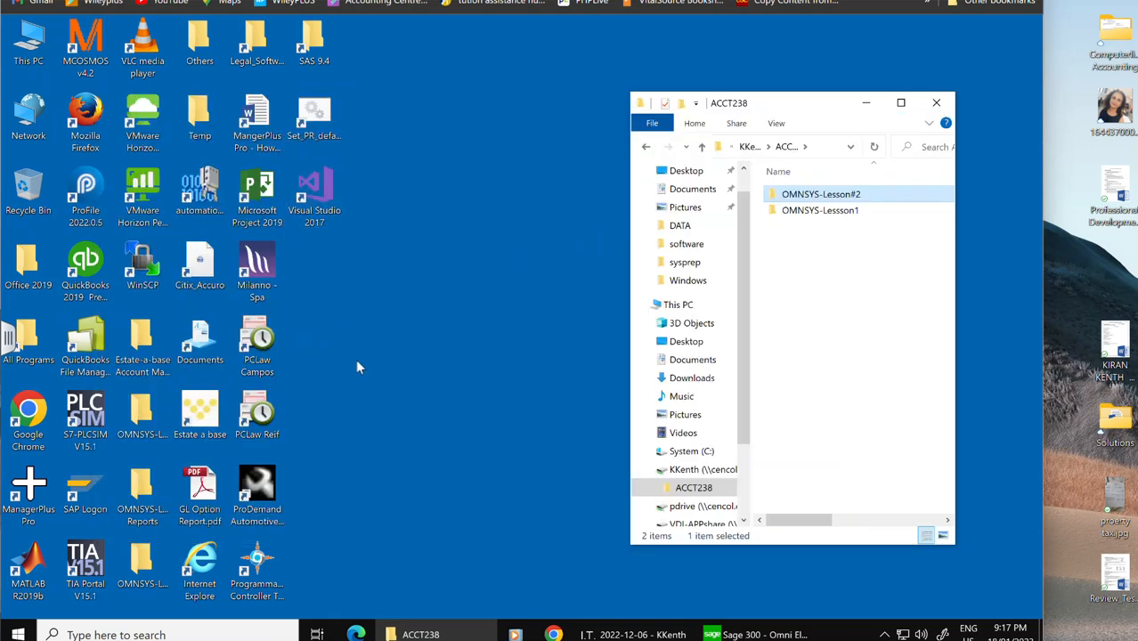
Step: Copy the OMNSYS-Lesson#2 Reports desktop folder into the ACCT238 folder on the H: network drive
drag(151, 506, 836, 278)
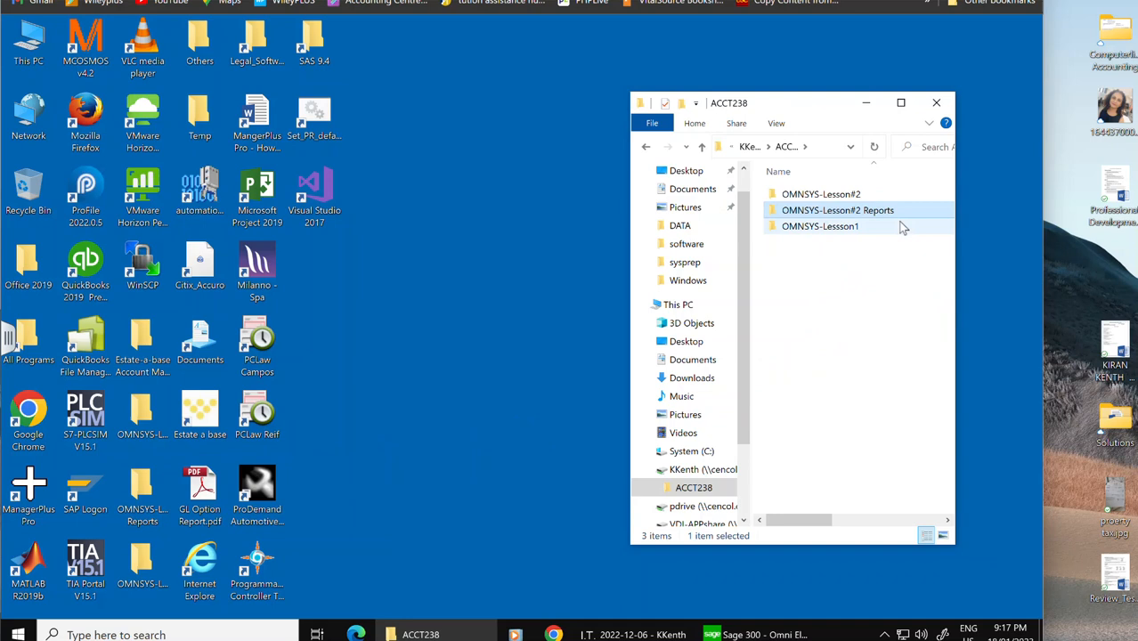
click(484, 286)
click(902, 105)
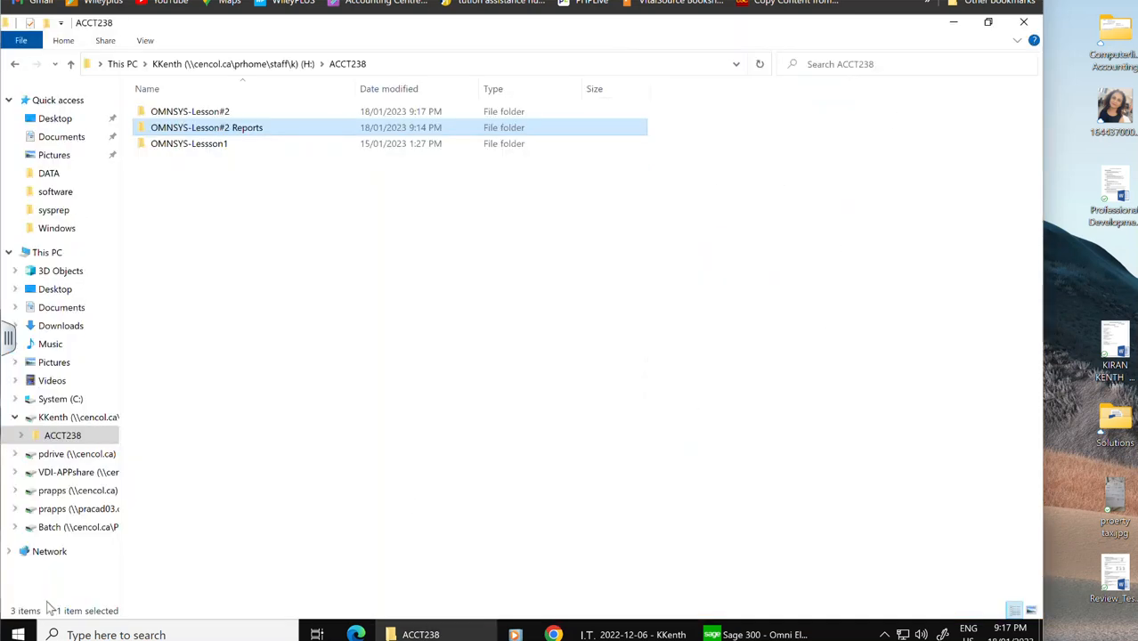
Step: Exit Sage 300 and confirm quitting the program
click(16, 636)
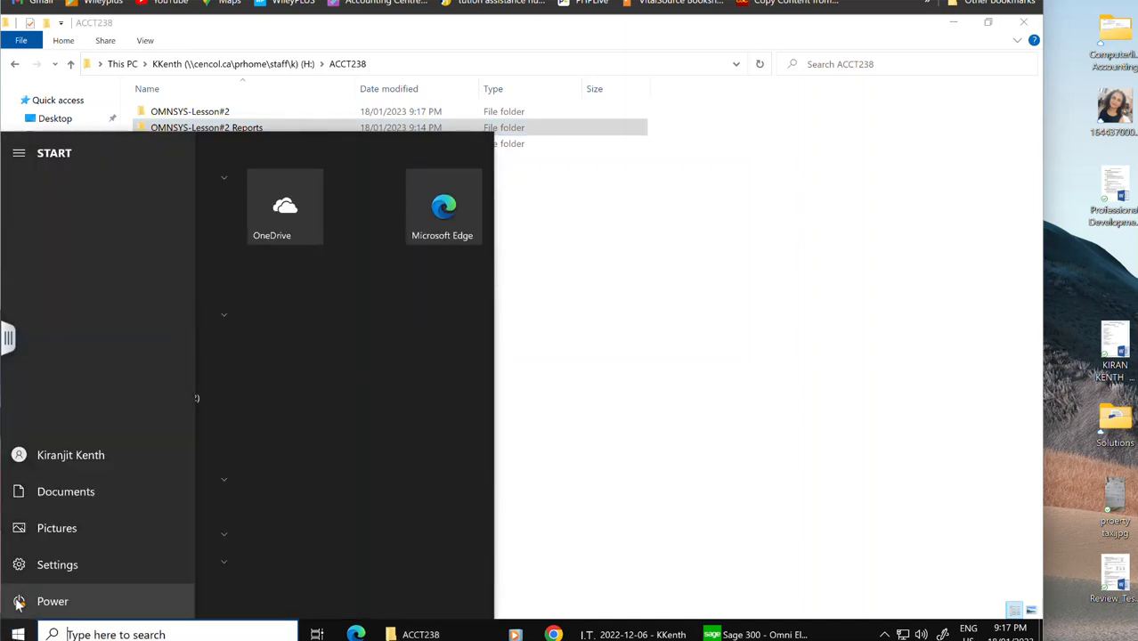
click(18, 602)
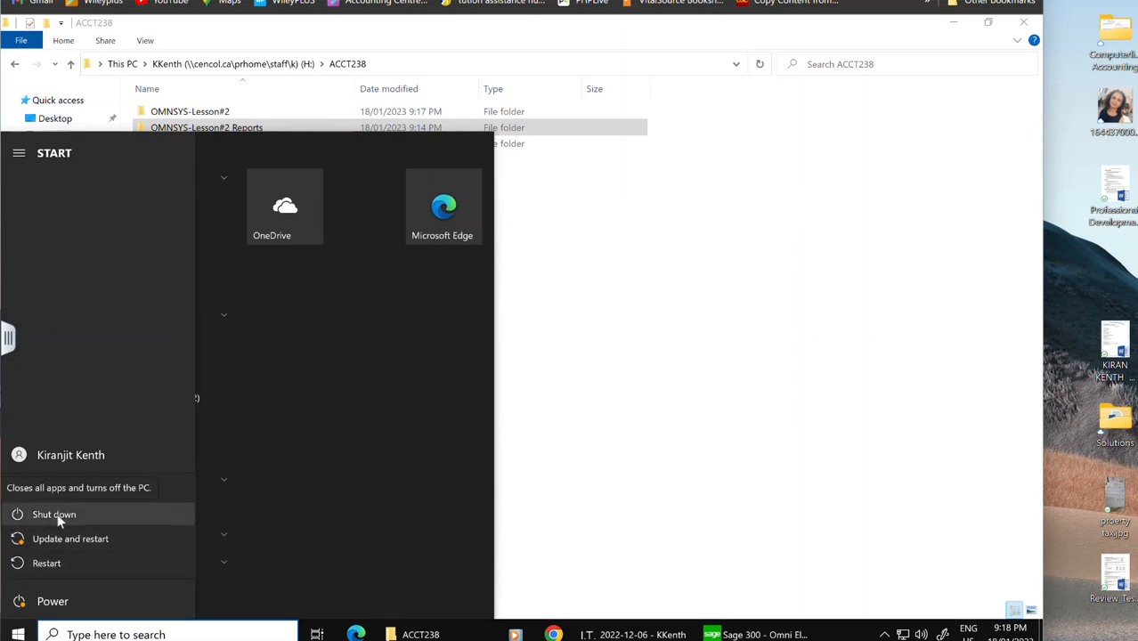
click(784, 635)
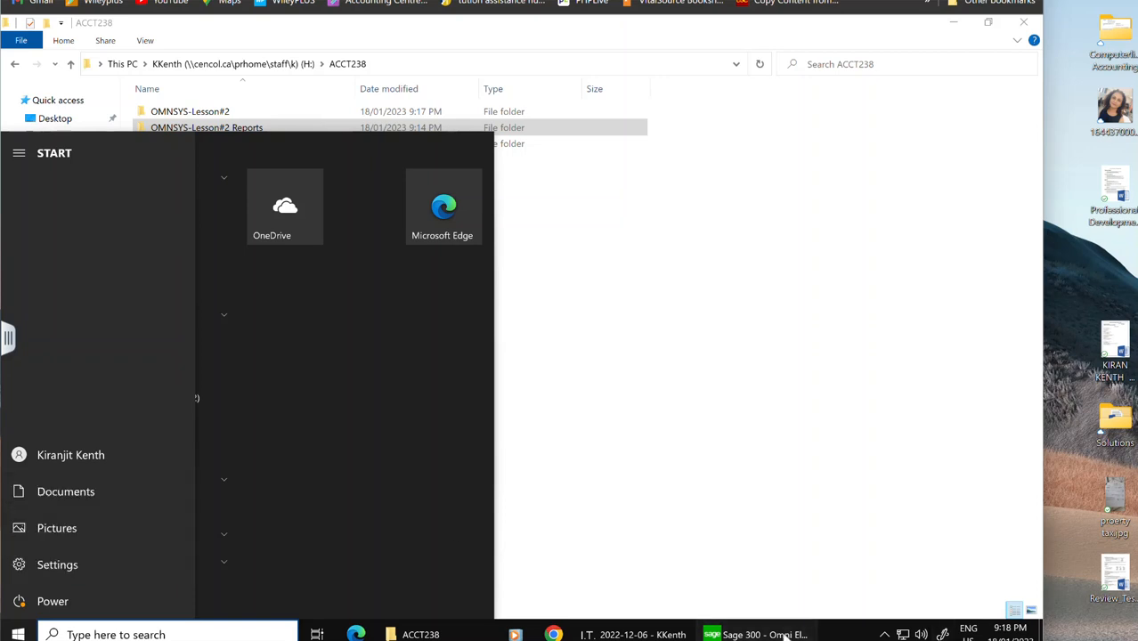
click(1034, 17)
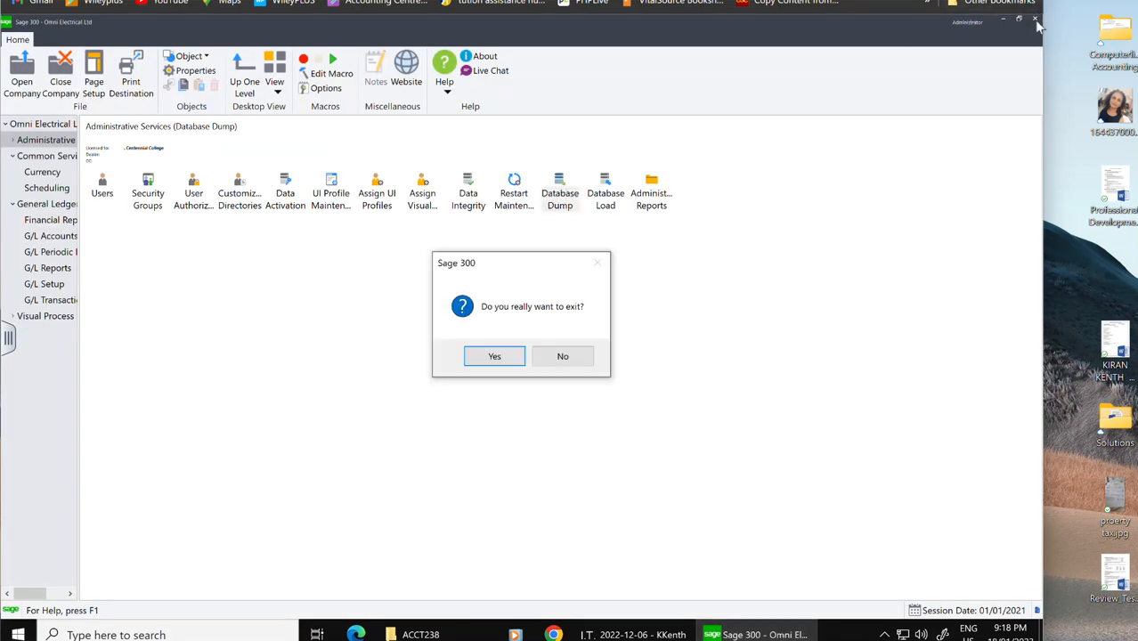
click(508, 358)
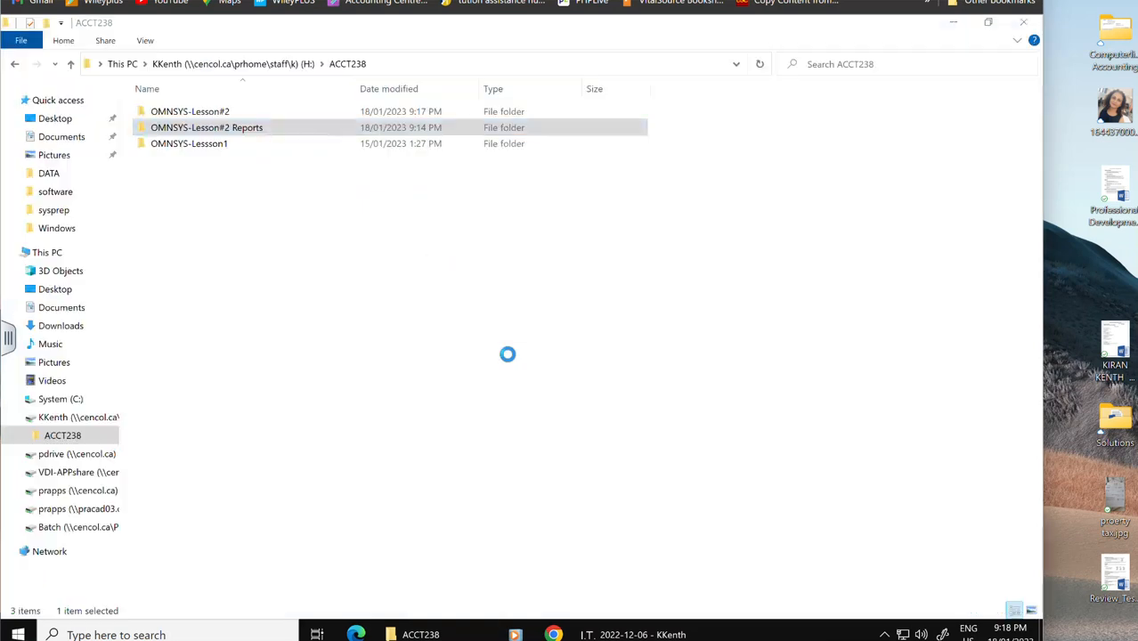
Step: Close the ACCT238 window, shut down the virtual desktop, and dismiss the disconnection notice
click(1024, 24)
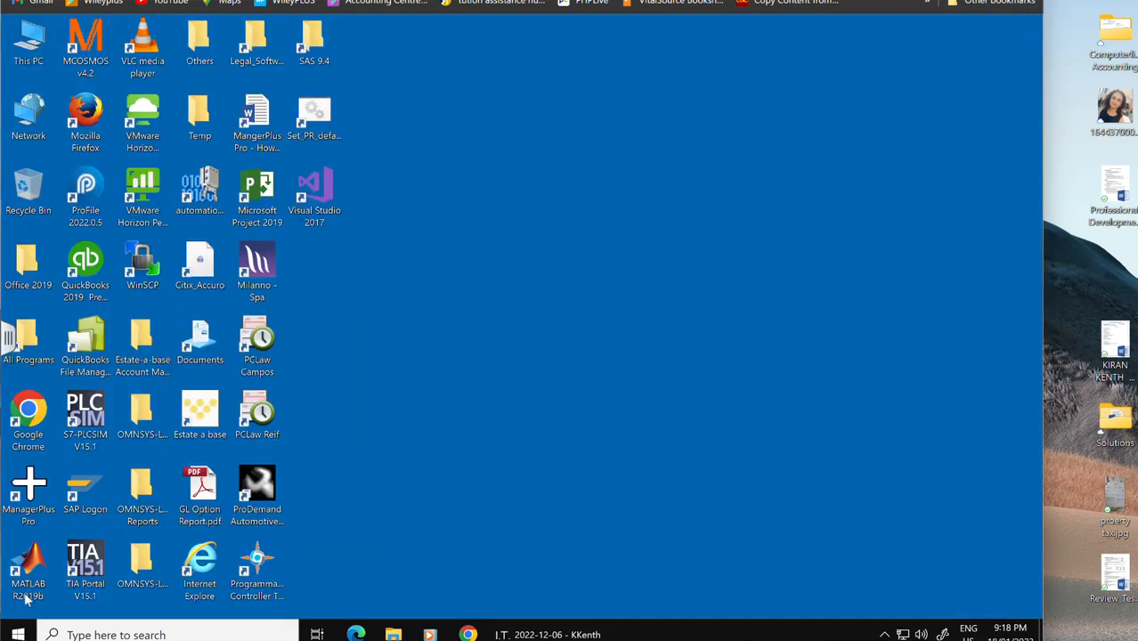
click(18, 633)
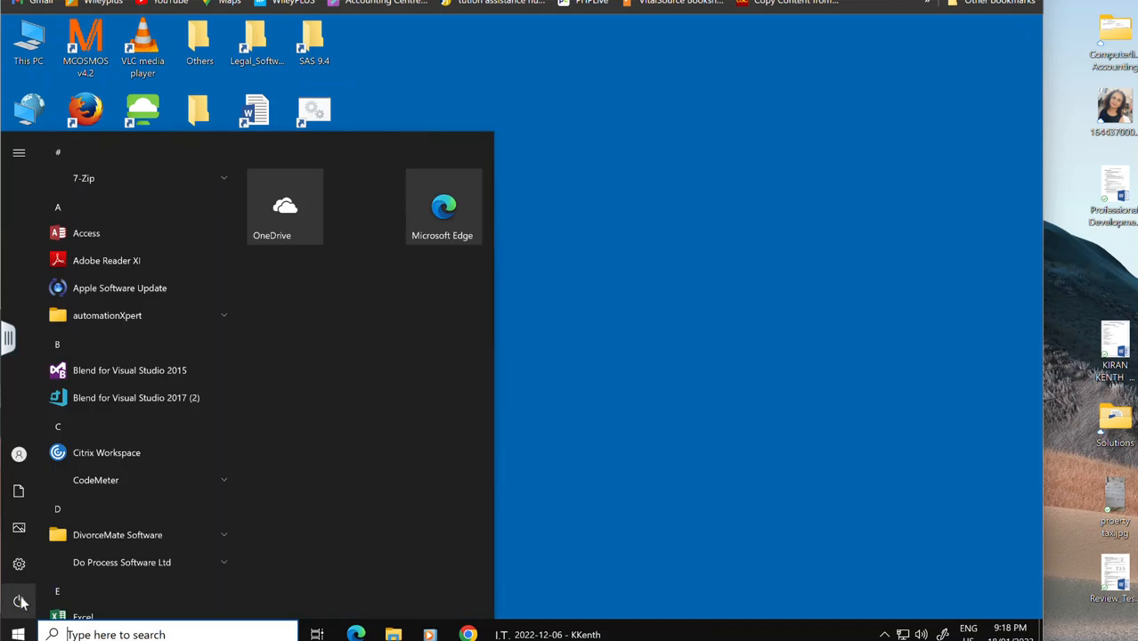
mouse_move(21, 602)
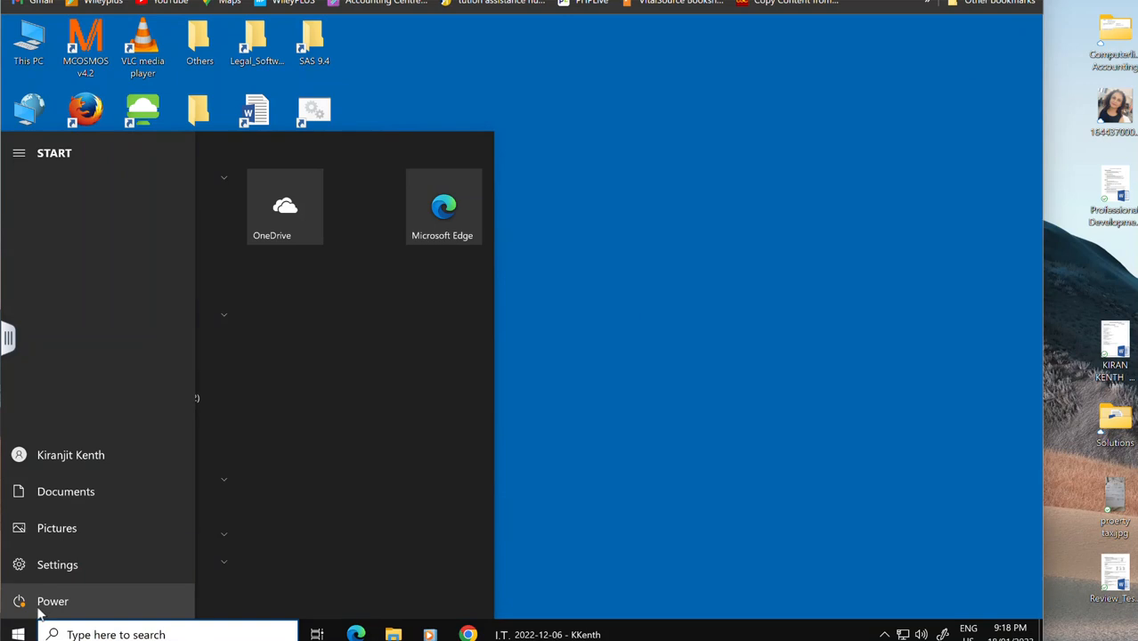
click(40, 606)
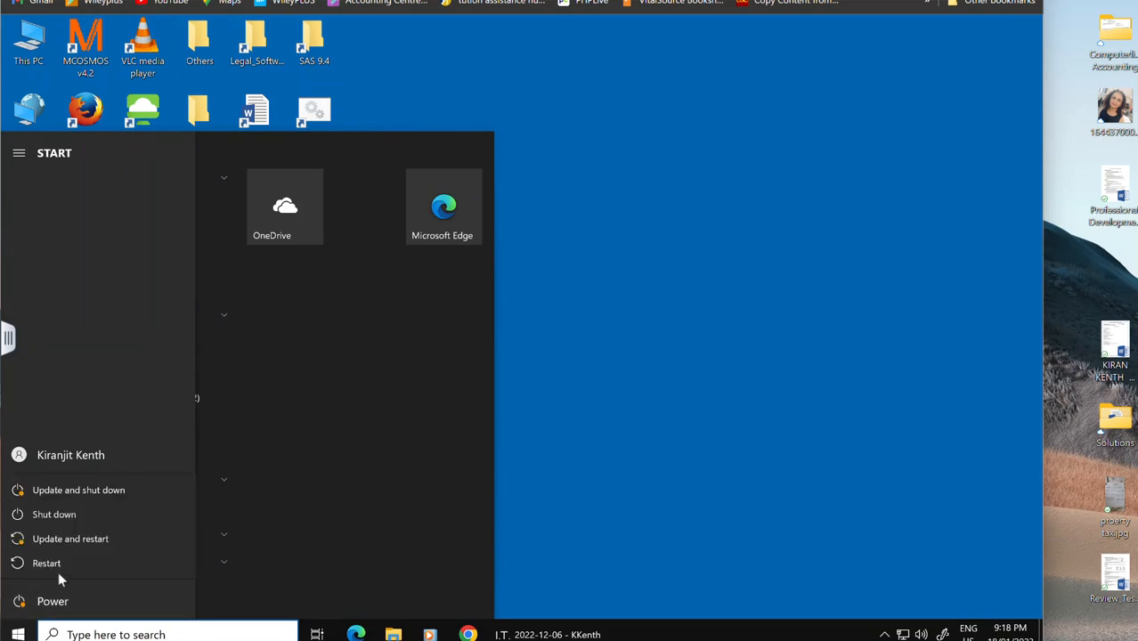
click(72, 513)
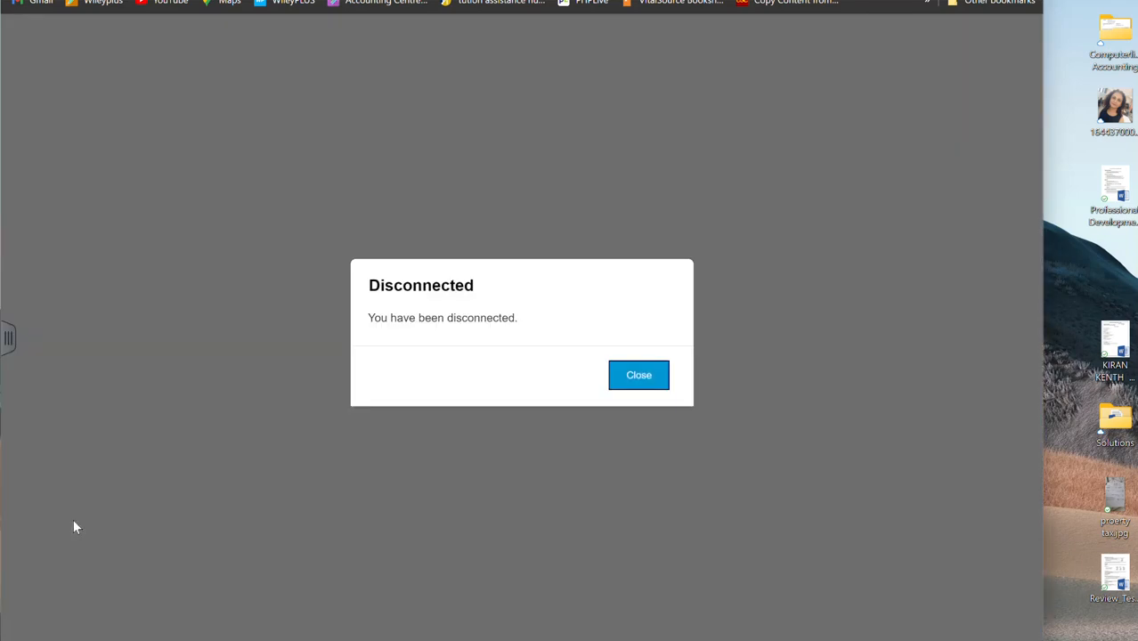
click(648, 385)
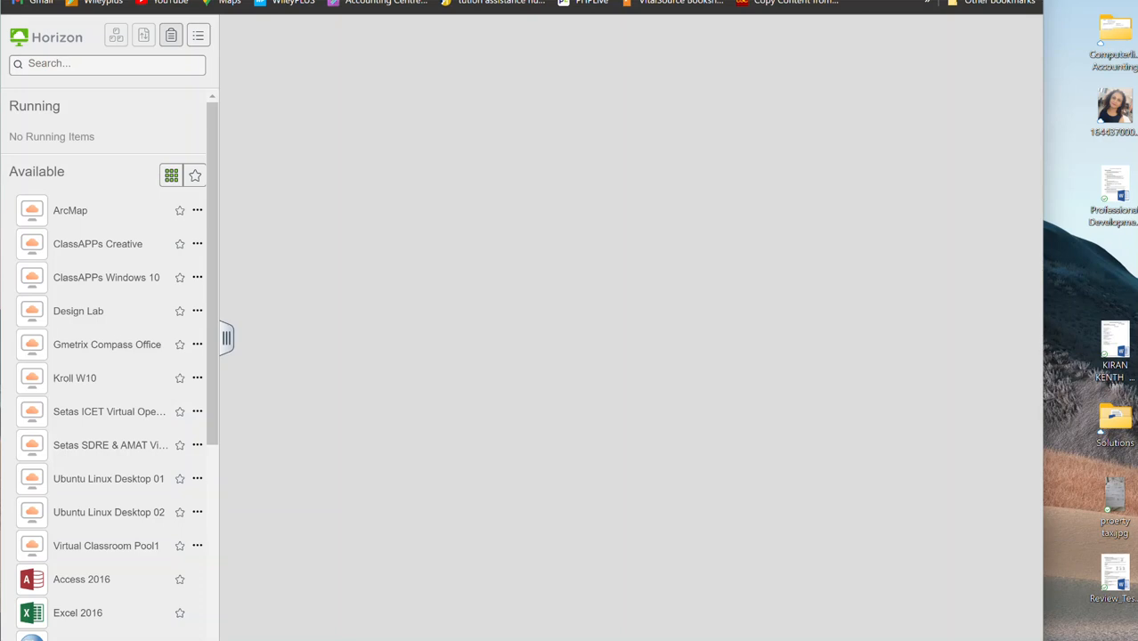